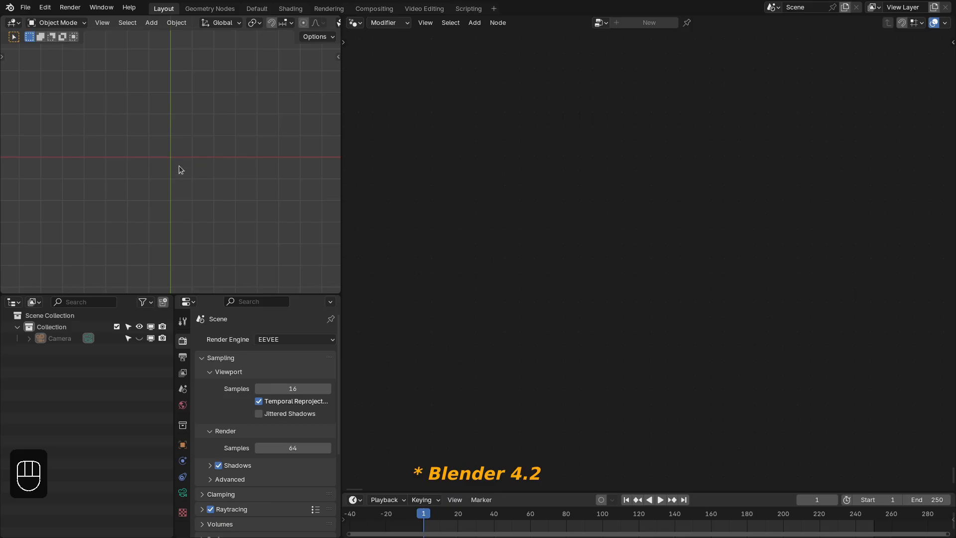
- Add a mesh plane to the empty scene
key(shift+a)
mouse_move(136, 169)
click(214, 168)
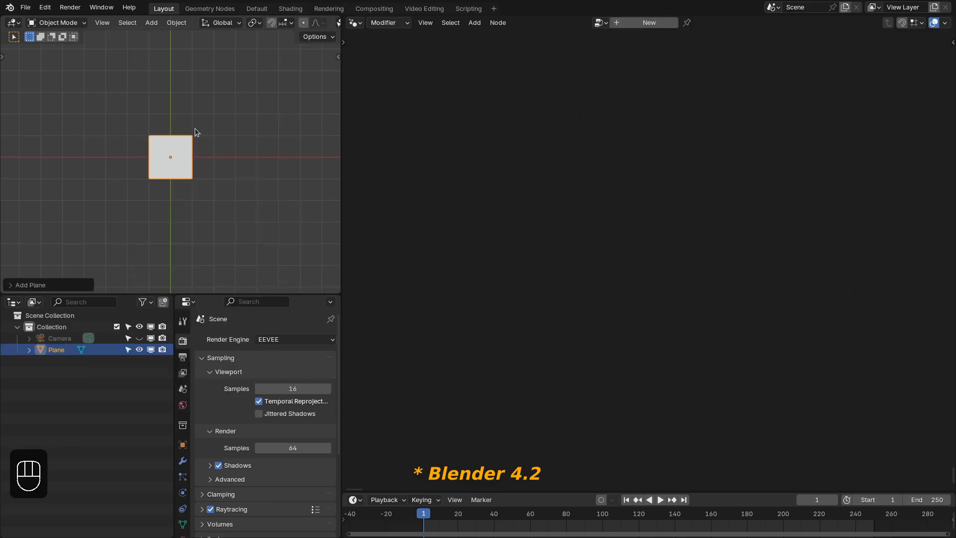
- Rename the plane Particles and lock its location, rotation and scale on all axes
key(F2)
text(Particles)
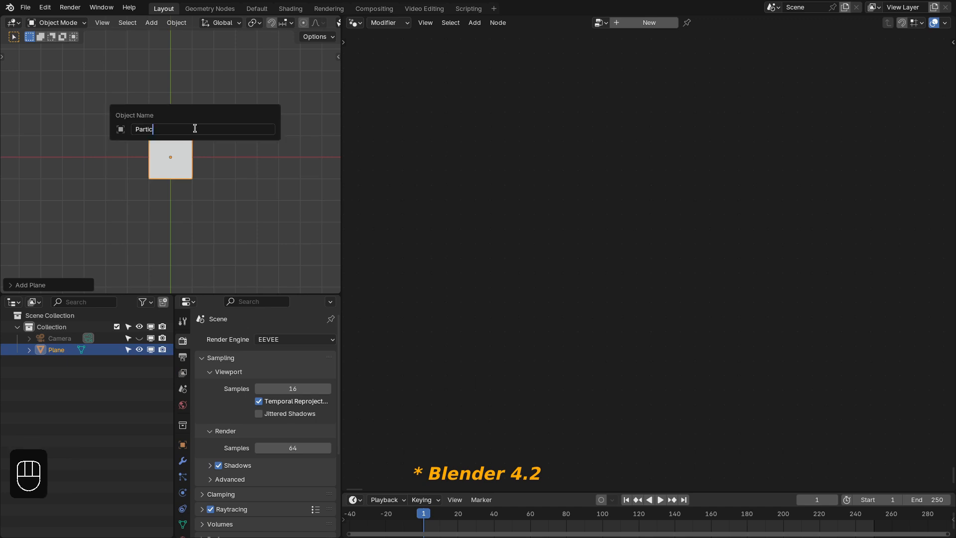
key(Return)
click(179, 447)
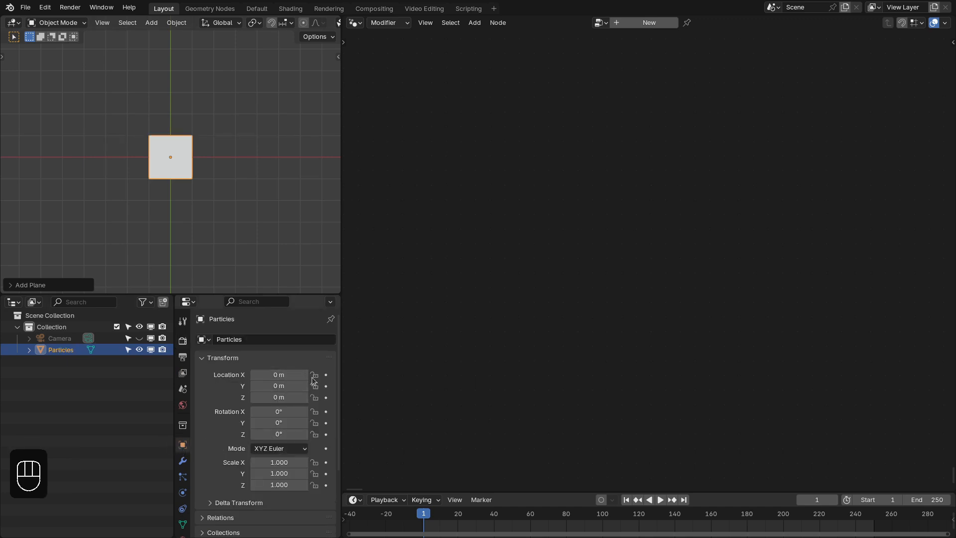
drag(314, 462, 314, 485)
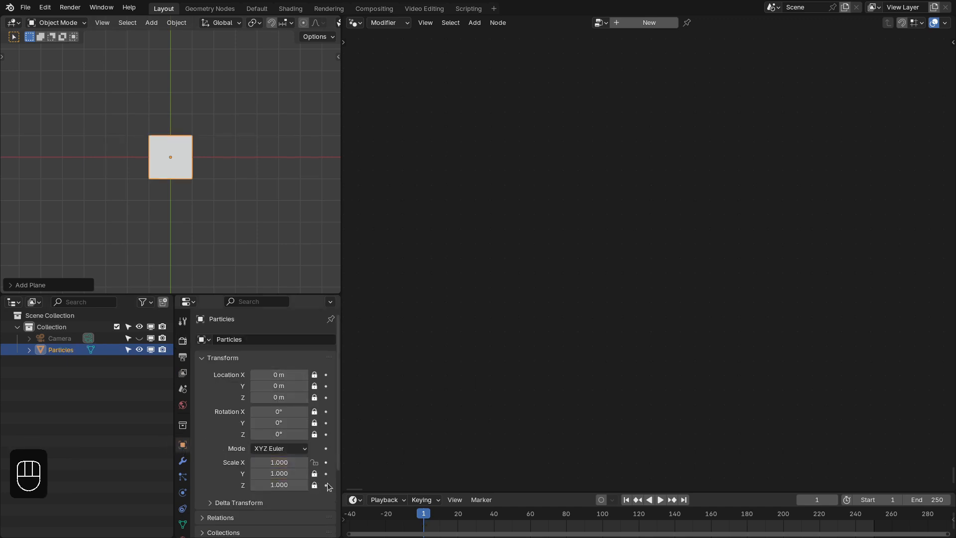
- Create a new geometry node tree for the Particles object and hide the node editor overlays
middle_drag(165, 214, 618, 40)
click(643, 23)
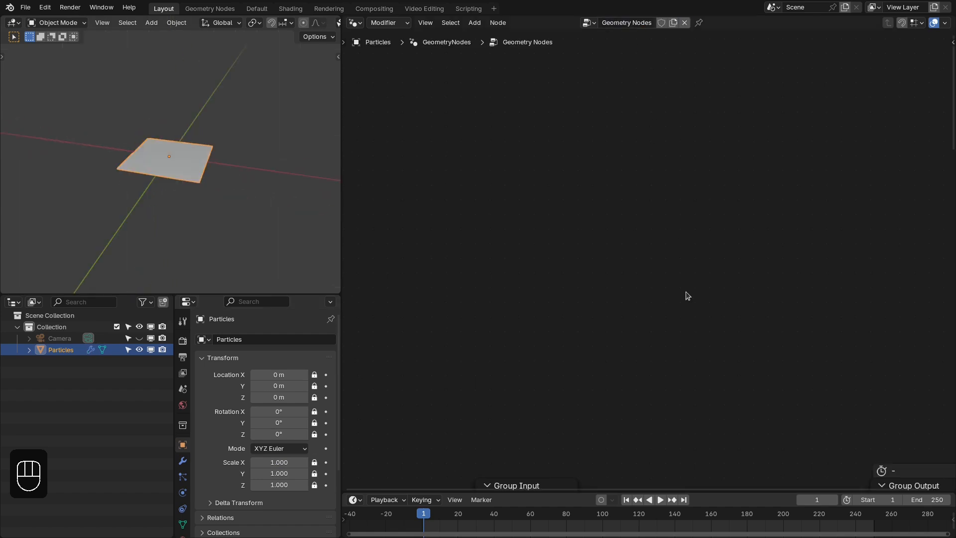
click(934, 23)
- Delete the Group Input node from the Particles node tree
click(523, 198)
key(x)
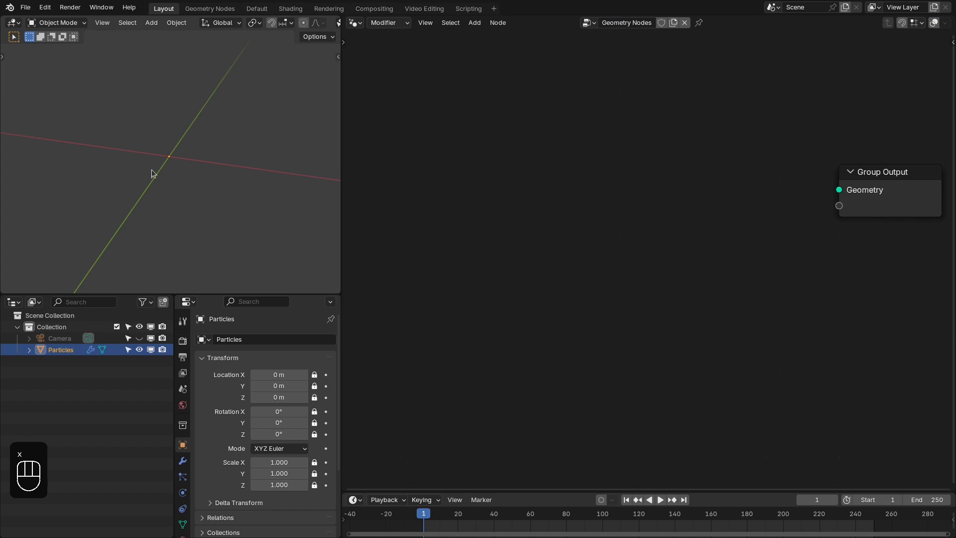
- Add a second mesh plane to the scene and rename it Object
key(shift+a)
mouse_move(171, 158)
click(216, 158)
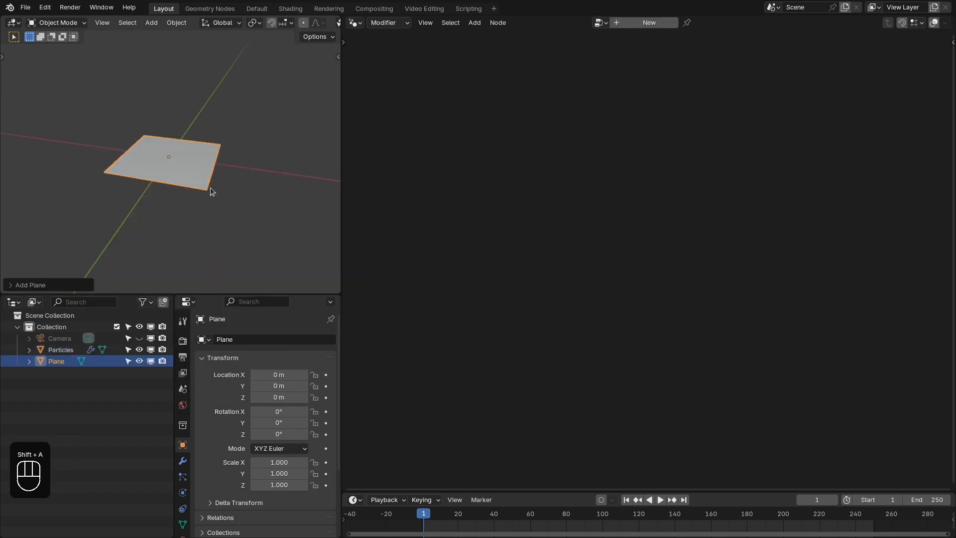
middle_drag(210, 188, 186, 195)
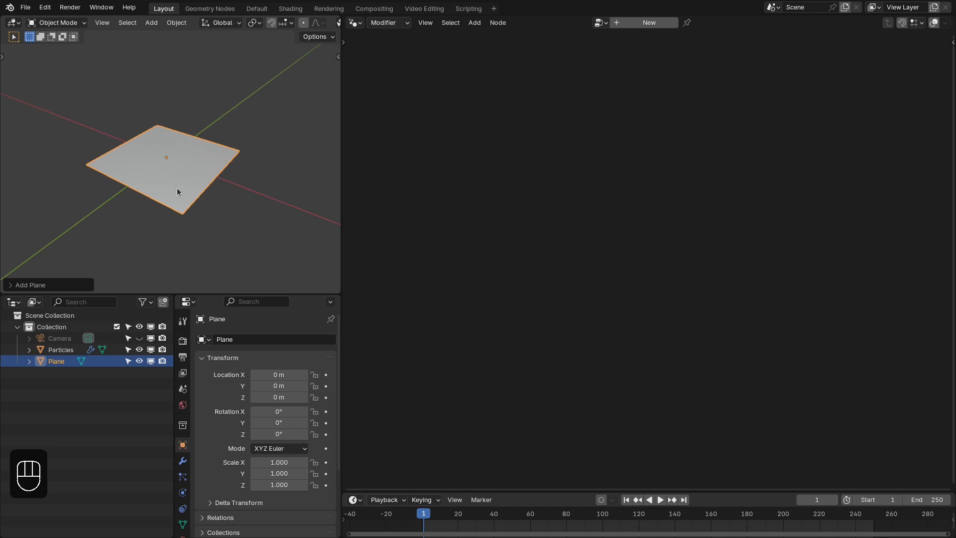
middle_drag(150, 190, 204, 190)
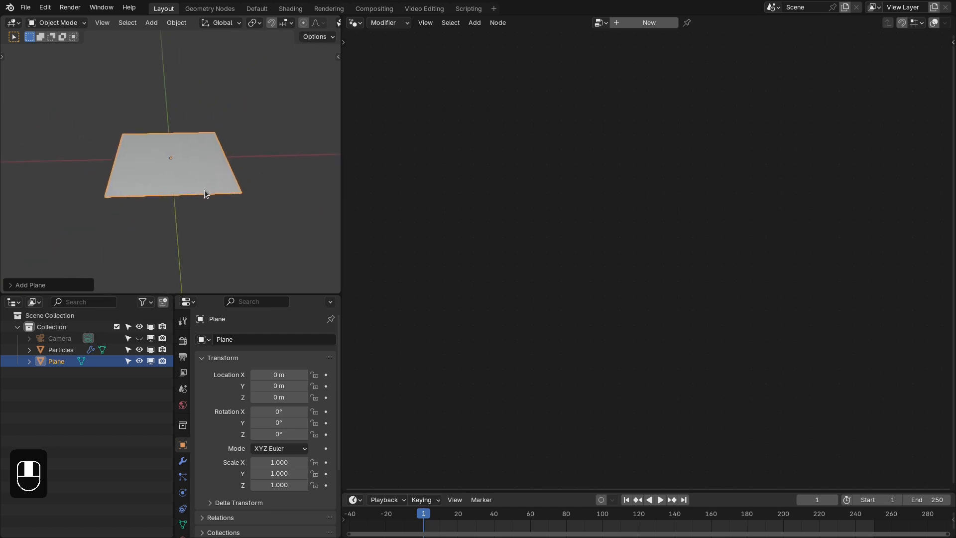
key(Tab)
key(Tab)
key(F2)
text(Ob)
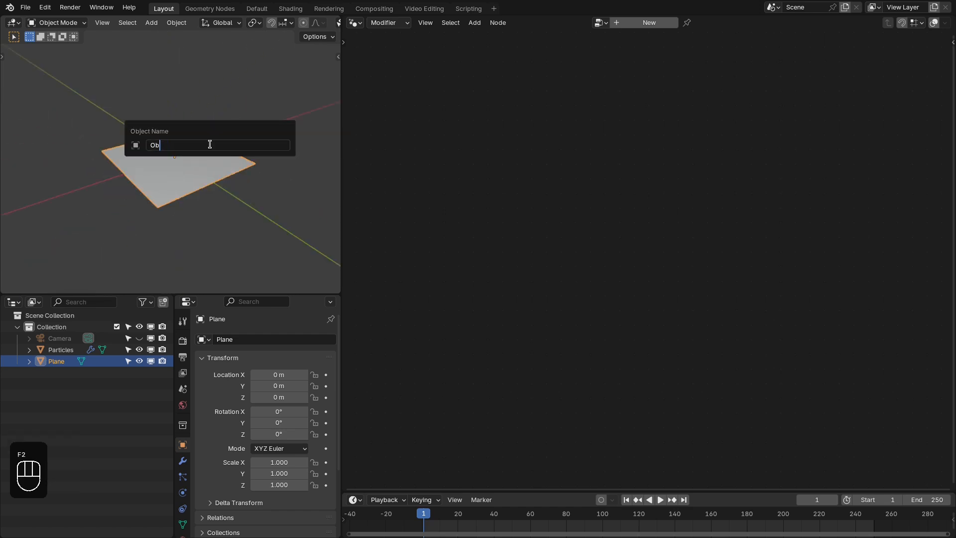
text(ject)
key(Return)
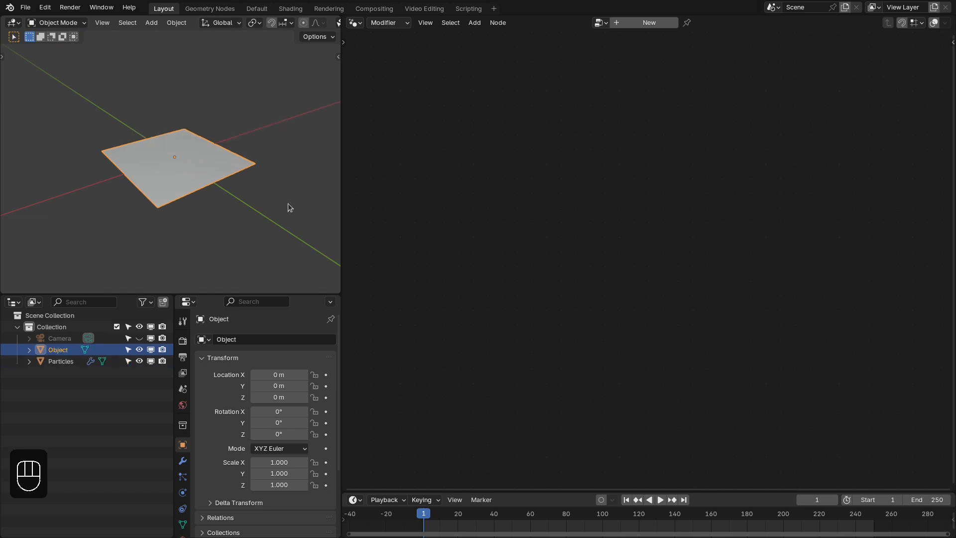
- Subdivide the whole mesh of the Object plane three times in Edit Mode and return to Object Mode
key(Tab)
middle_drag(194, 192, 167, 170)
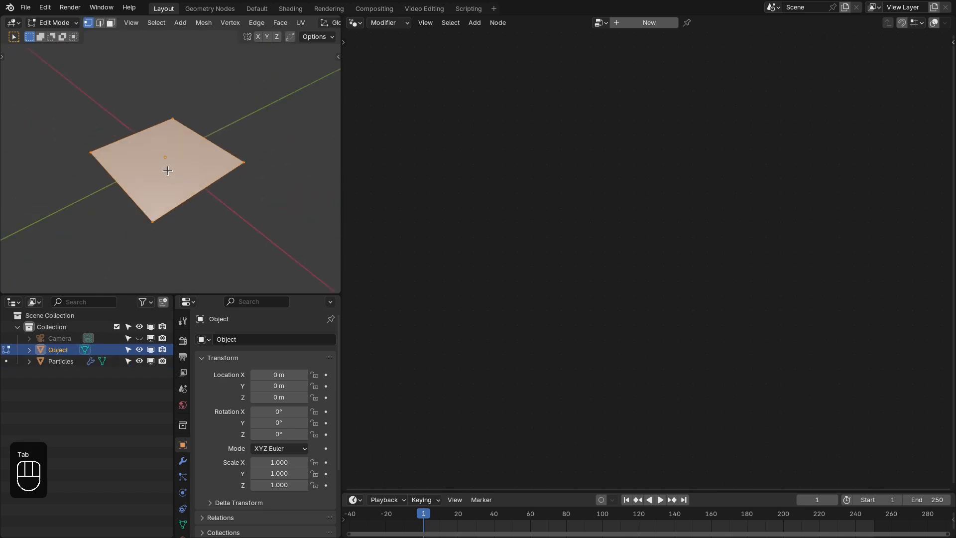
key(w)
click(171, 158)
key(w)
click(154, 158)
key(w)
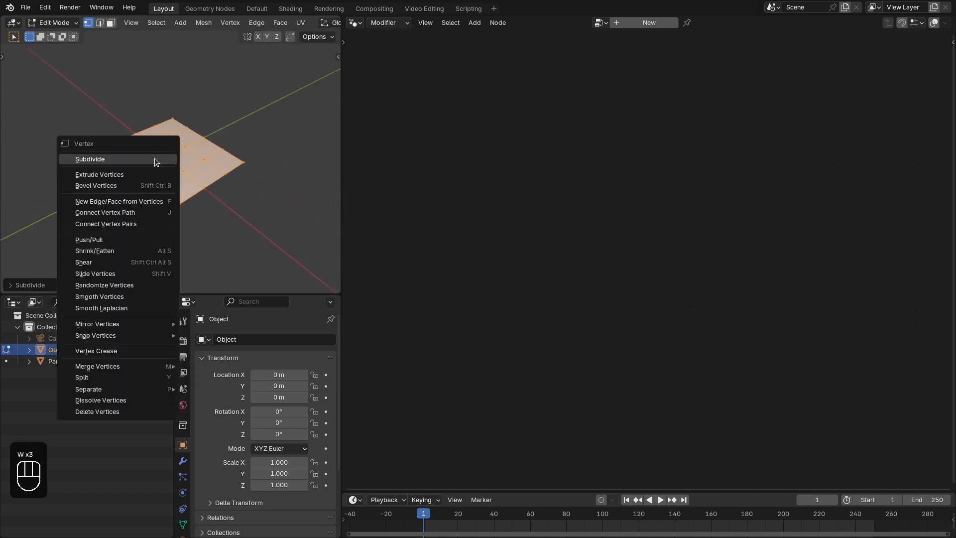
click(154, 158)
mouse_move(158, 162)
middle_down()
mouse_move(144, 167)
mouse_move(167, 168)
middle_up()
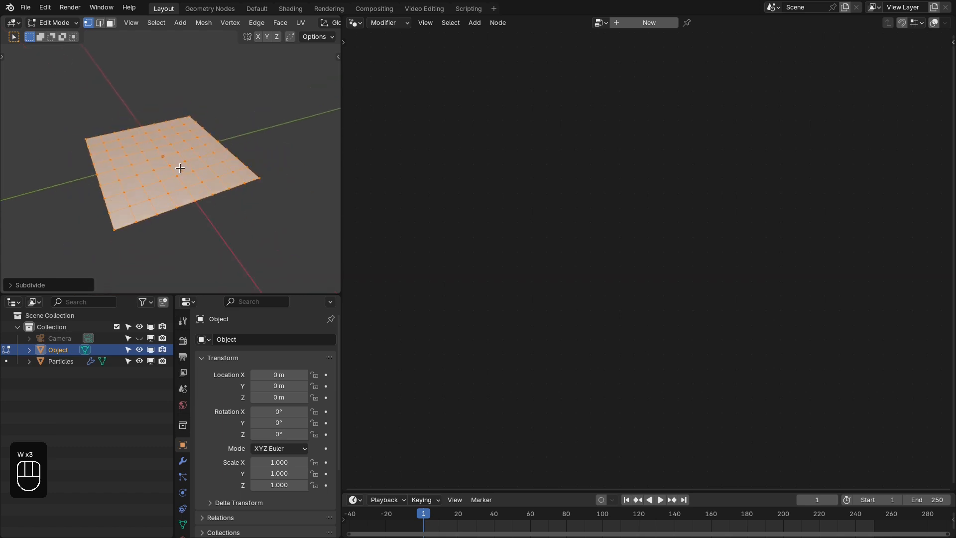
key(Tab)
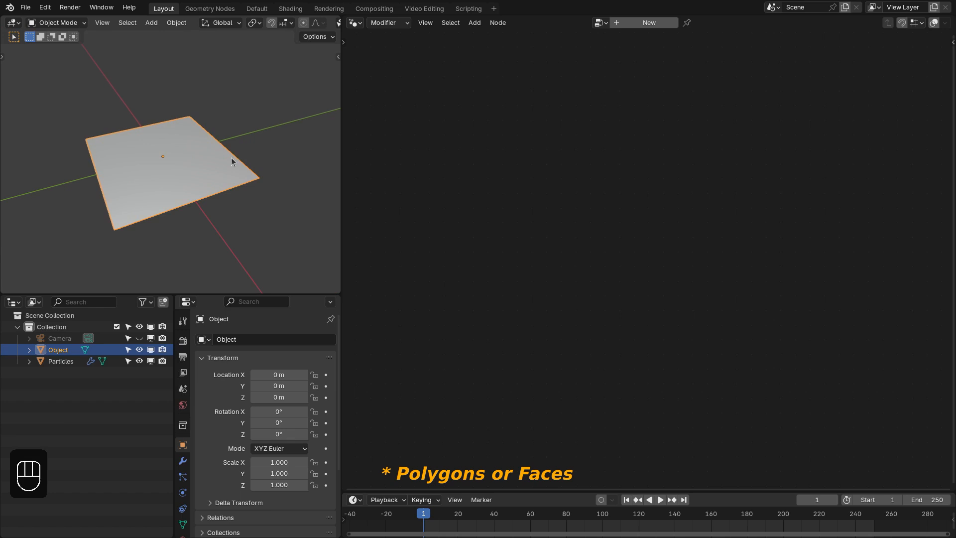
- Pin the Particles object's node tree and bring the Object plane into it as an Object Info node
middle_drag(215, 176, 233, 179)
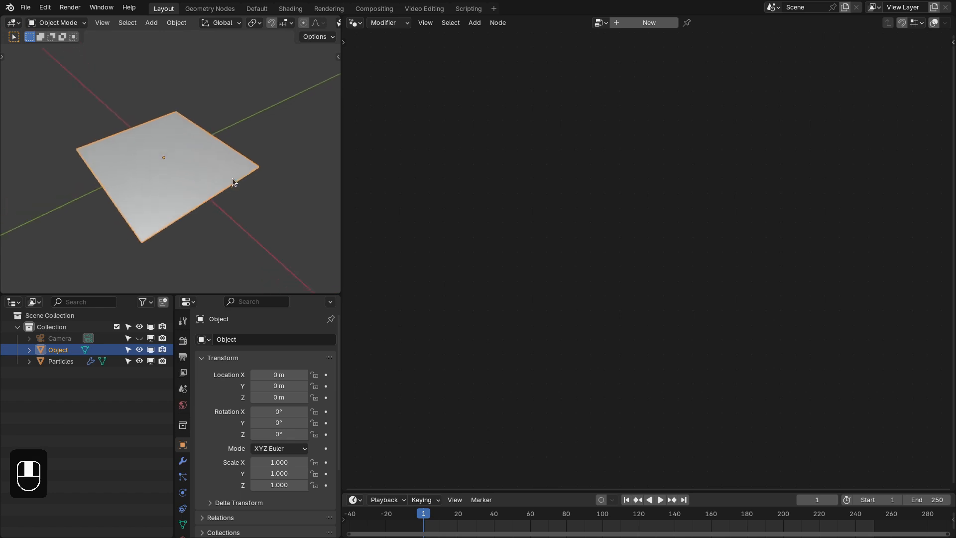
click(62, 360)
click(699, 22)
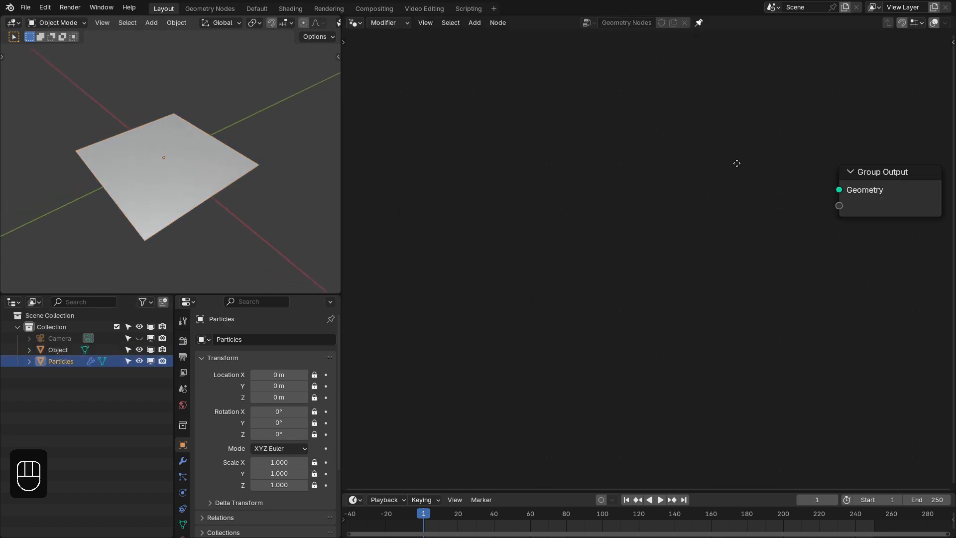
drag(59, 353, 470, 174)
click(464, 239)
scroll(466, 177, down, 1)
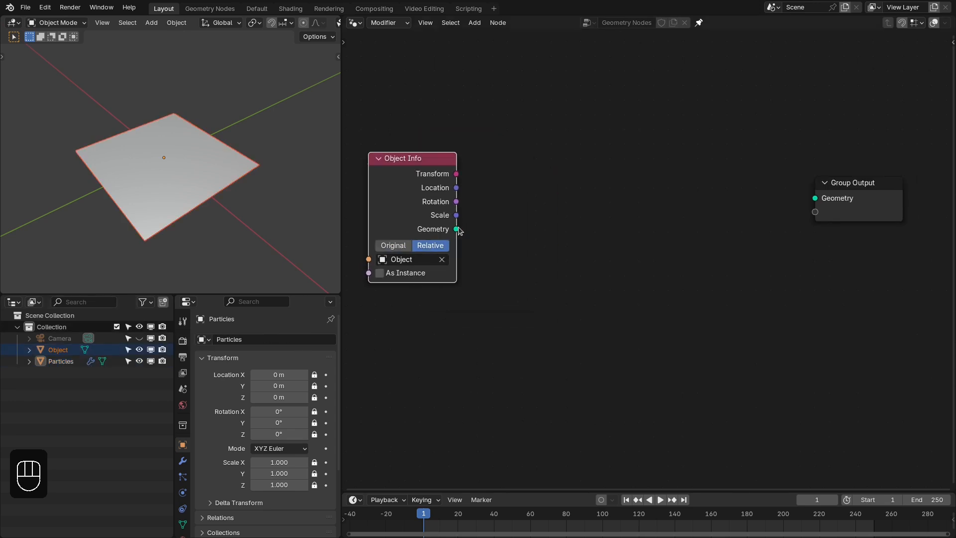
- Add a KS_Particle_System node with the Object Info geometry as its Emitter, and connect its Geometry output to Group Output
drag(456, 228, 494, 221)
text(_ks_pa)
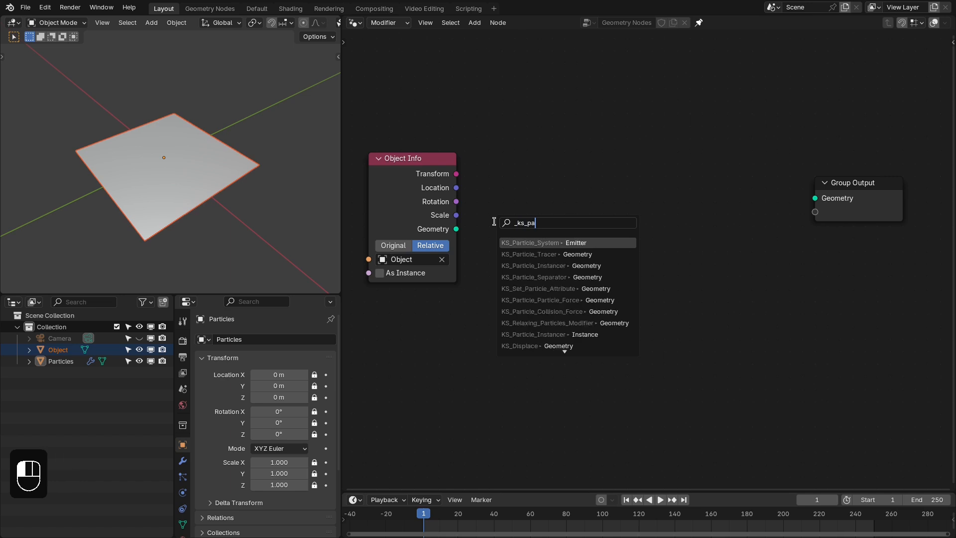
key(Return)
click(510, 207)
drag(597, 194, 814, 198)
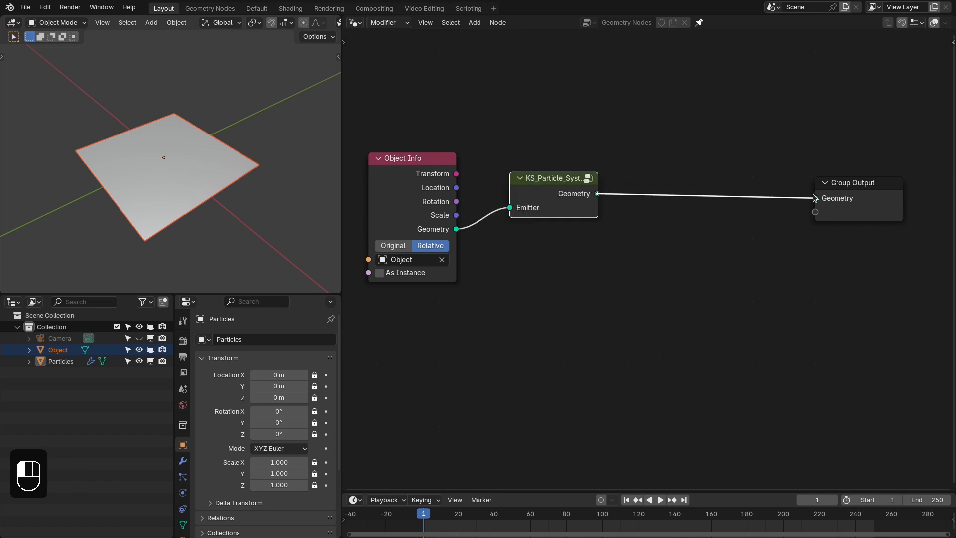
click(649, 159)
drag(544, 198, 536, 199)
middle_drag(525, 196, 573, 196)
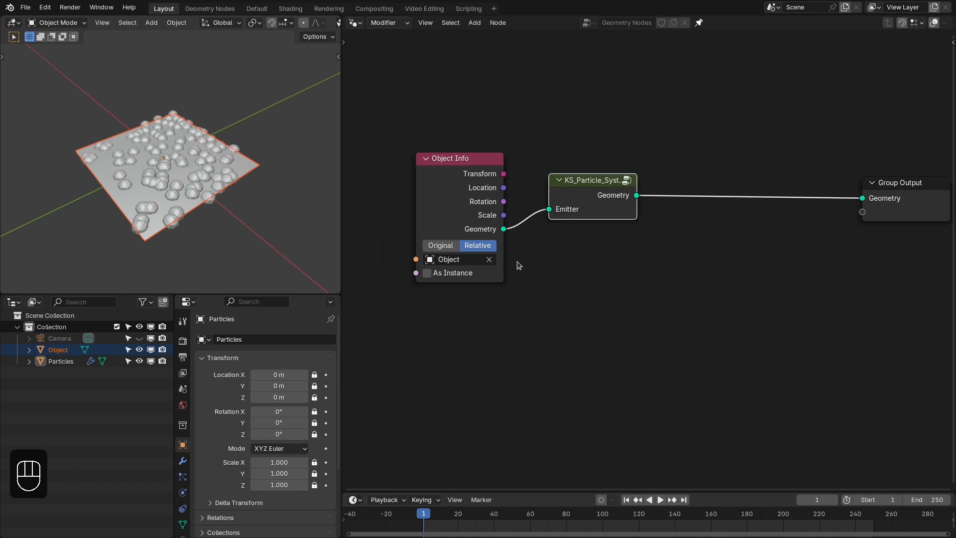
- Play the animation from the first frame to preview how the particles emitted from the plane behave, and stop playback
key(shift+Right)
key(shift+Left)
key(space)
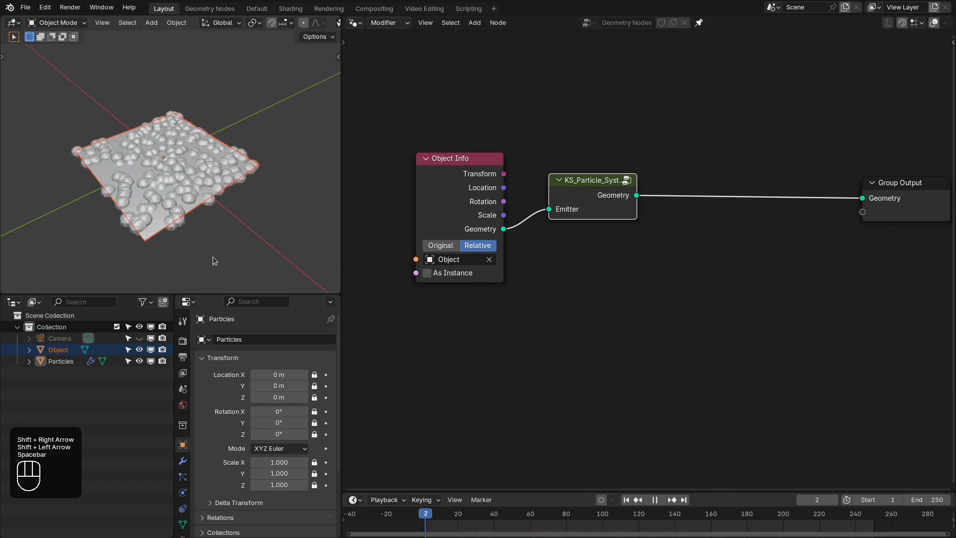
middle_drag(213, 256, 230, 163)
key(space)
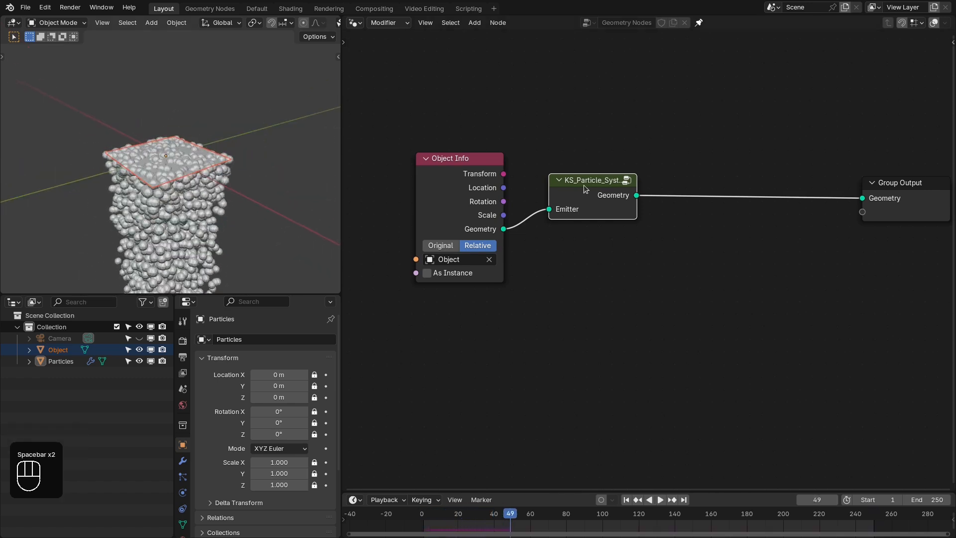
- Open the inside of the KS_Particle_System group and maximize the node editor to view its whole layout
key(Tab)
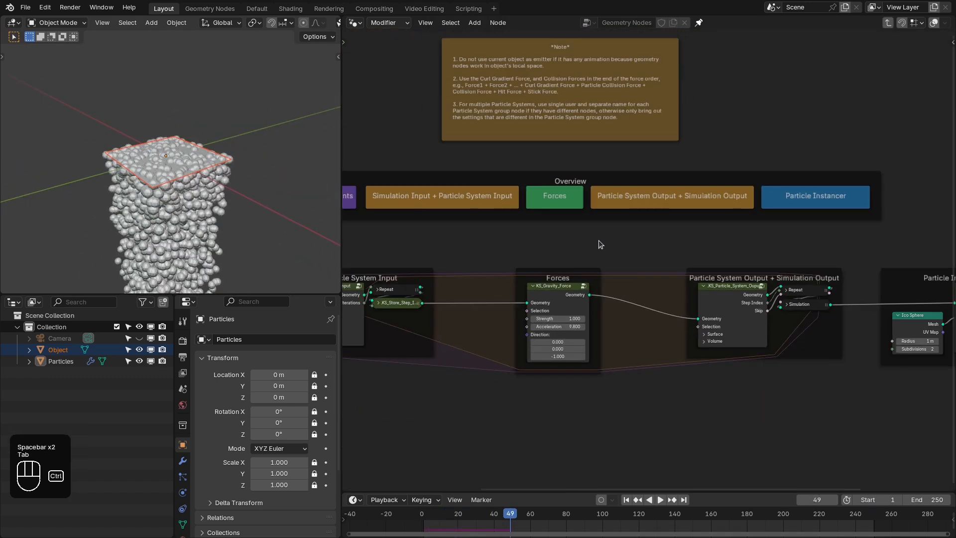
key(ctrl+space)
middle_drag(570, 265, 617, 248)
scroll(617, 248, down, 1)
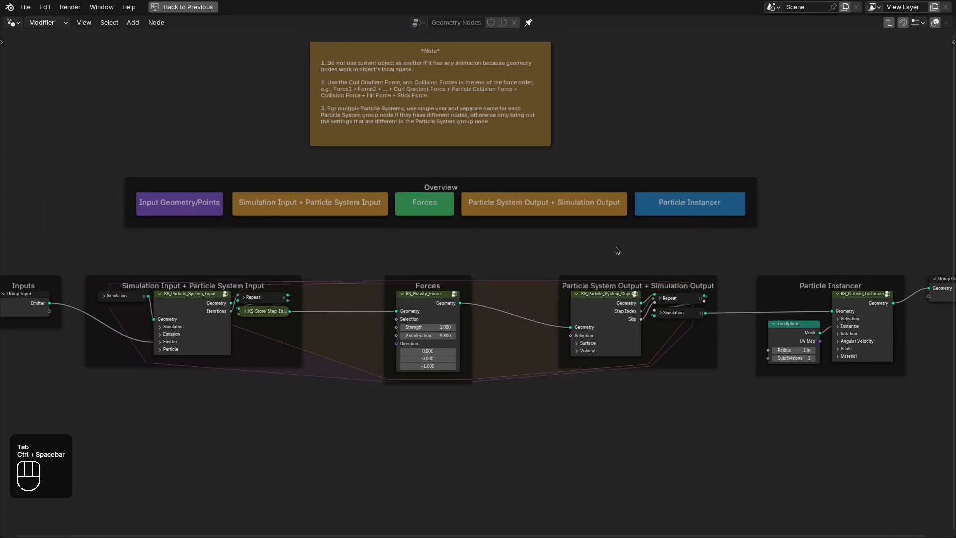
middle_drag(553, 259, 580, 262)
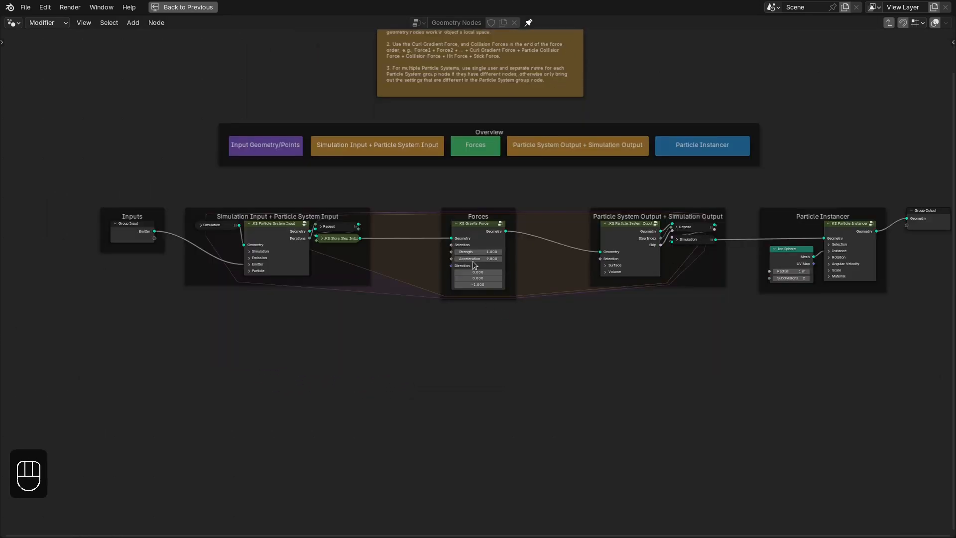
scroll(484, 348, up, 2)
- Add a KS_Vortex_Force node in the empty space below the Forces frame
middle_drag(484, 354, 488, 241)
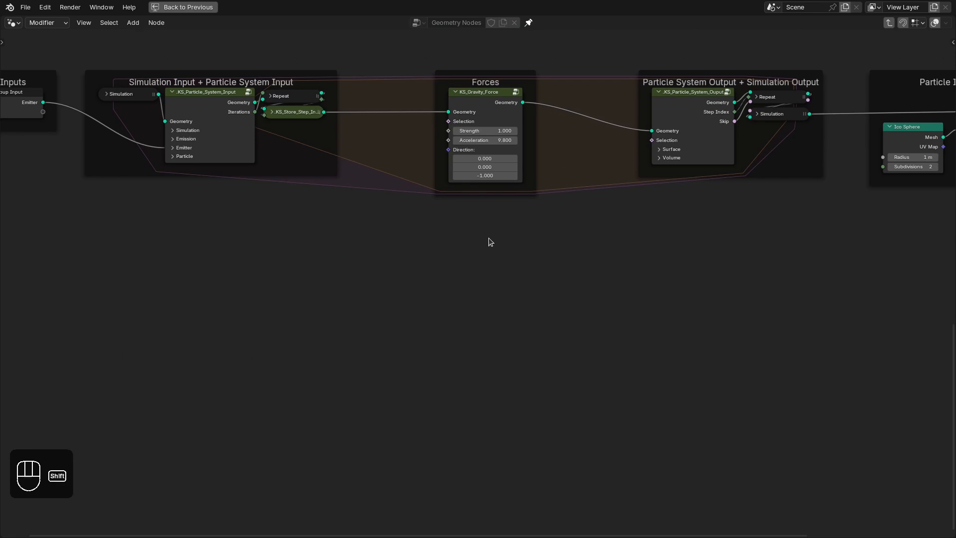
key(shift+a)
click(490, 240)
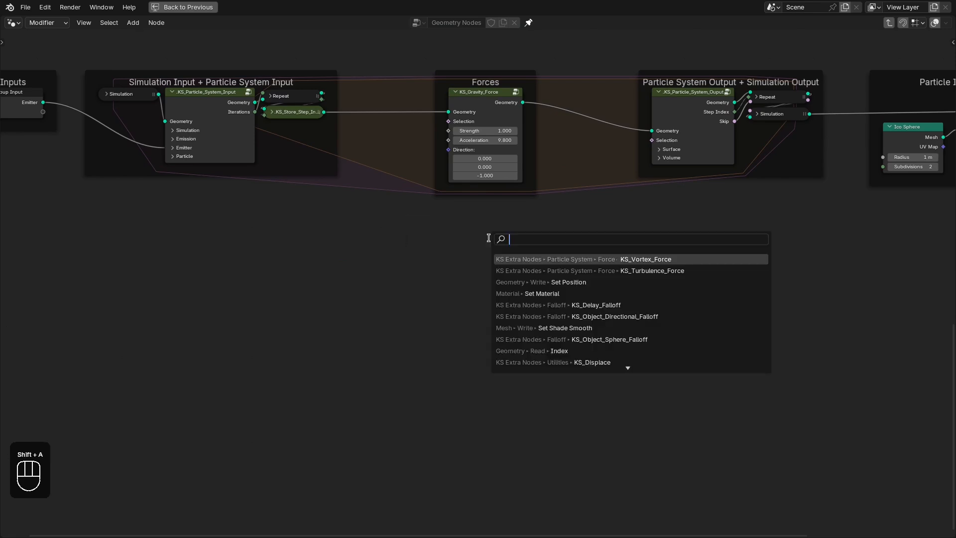
click(611, 261)
click(510, 259)
- Add a KS_Turbulence_Force node beside the KS_Vortex_Force node
key(shift+a)
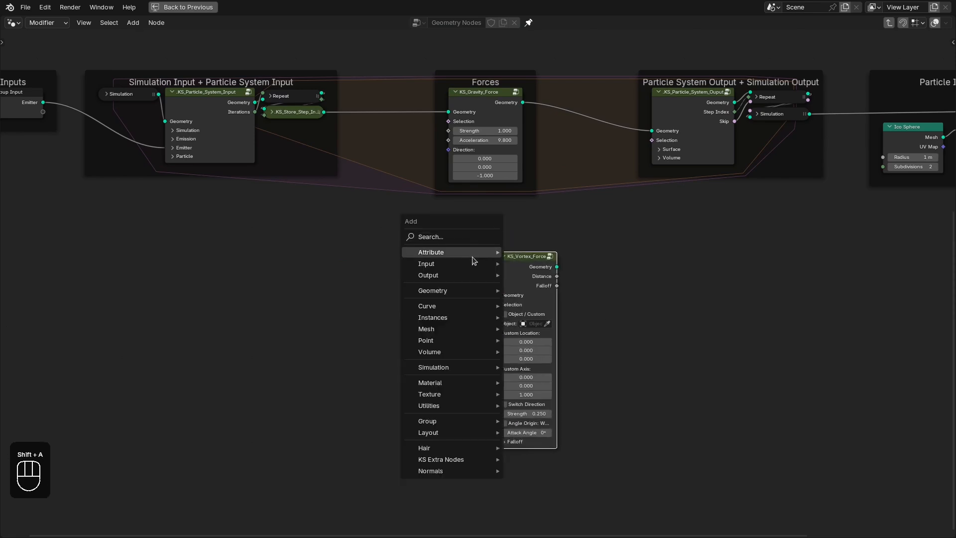
click(455, 237)
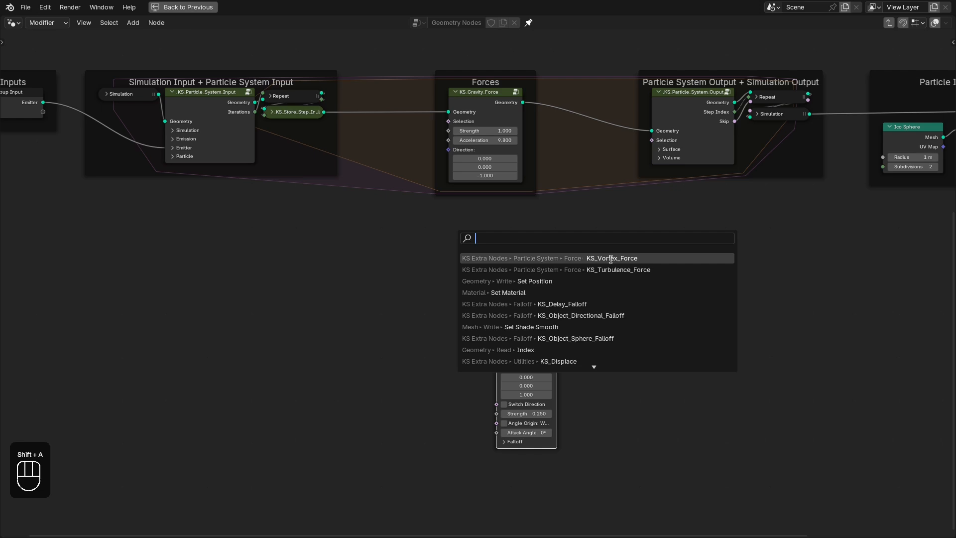
click(523, 267)
click(438, 263)
scroll(472, 267, up, 3)
middle_drag(473, 269, 476, 261)
shift+click(542, 279)
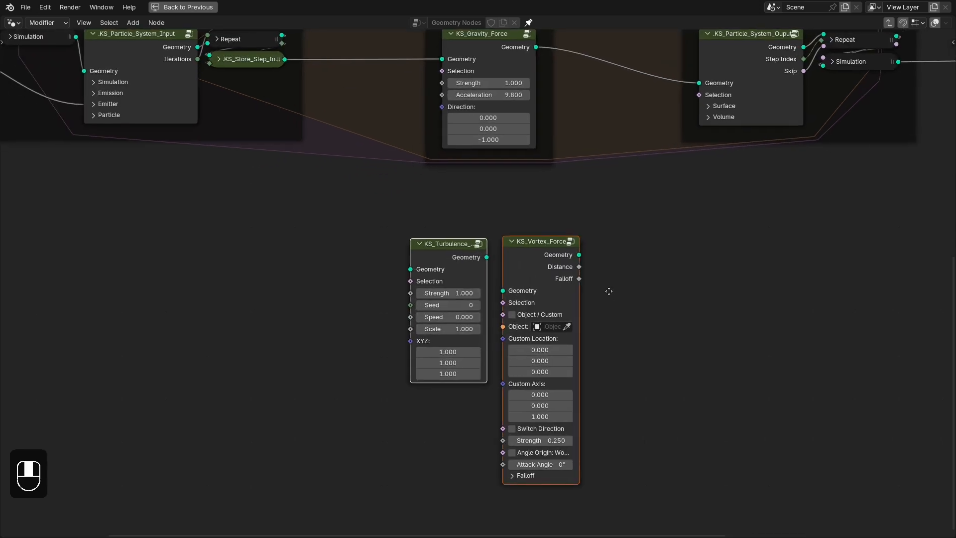
click(608, 292)
drag(530, 210, 590, 502)
scroll(609, 264, down, 2)
middle_drag(614, 257, 610, 287)
middle_drag(478, 243, 540, 256)
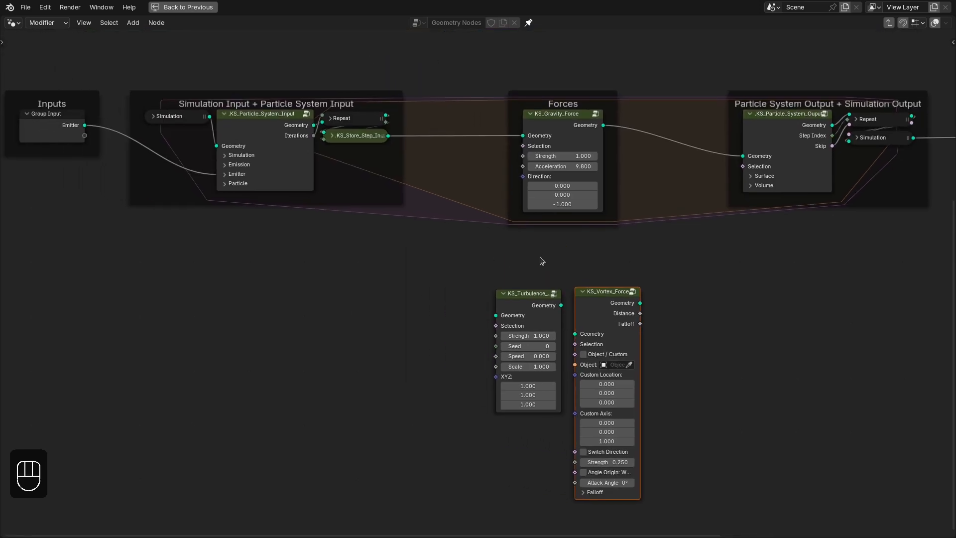
- Delete the KS_Turbulence_Force node
click(528, 299)
key(x)
- Replace the KS_Gravity_Force node in the Forces frame with the KS_Vortex_Force node, wired into the geometry link
click(552, 130)
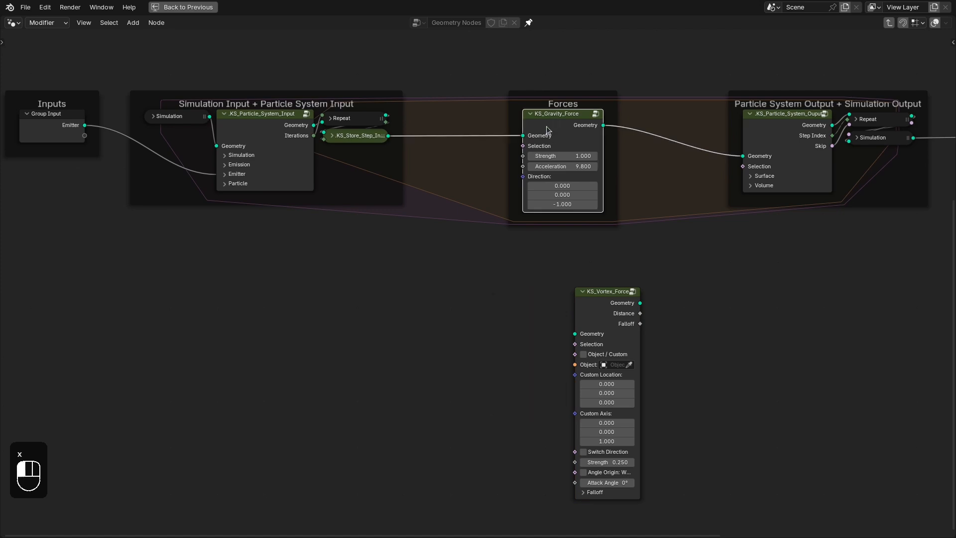
key(ctrl+x)
drag(608, 313, 560, 136)
middle_drag(558, 143, 552, 209)
scroll(555, 213, up, 1)
drag(594, 223, 609, 222)
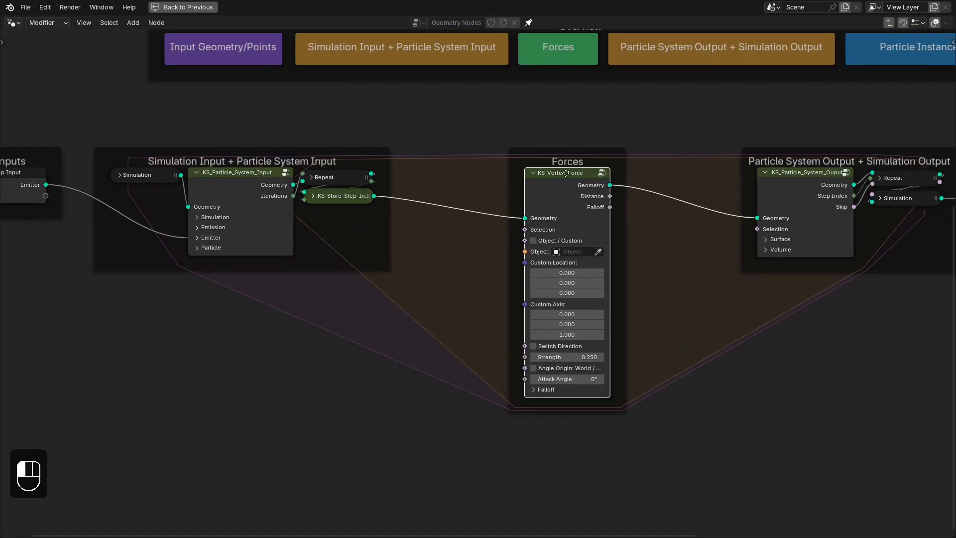
drag(566, 172, 559, 171)
middle_drag(400, 157, 498, 164)
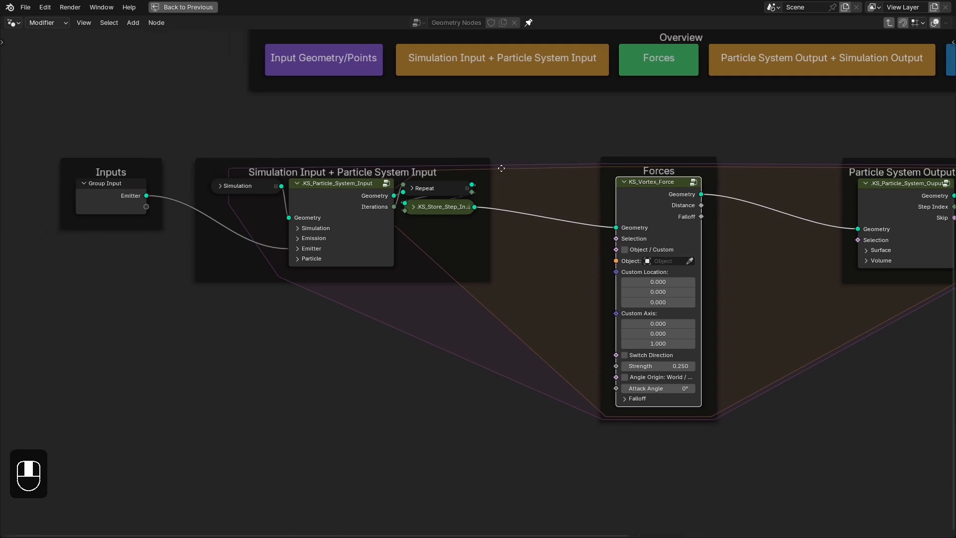
- Restore the multi-editor layout and set the emission End Frame to 1 in the KS_Particle_System_Input node
key(ctrl+space)
click(470, 190)
middle_drag(518, 235, 645, 240)
click(645, 240)
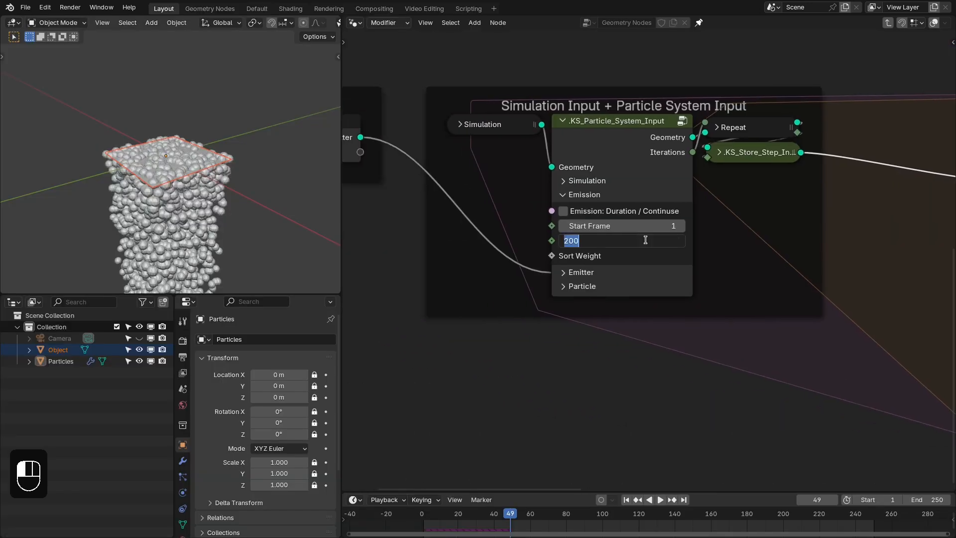
text(1)
key(Return)
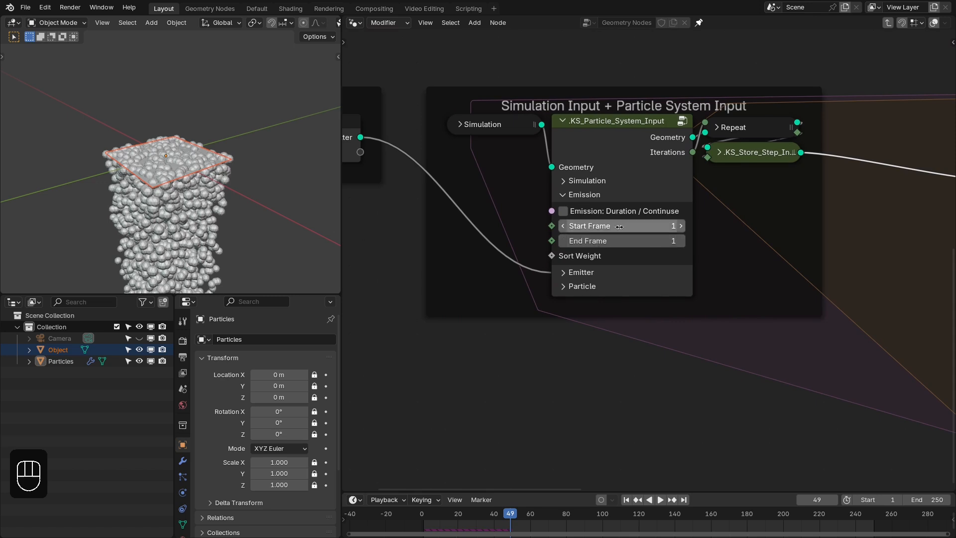
- Set the emitter's Particle Surface Density to 500 and return the timeline to the first frame
click(593, 197)
click(588, 209)
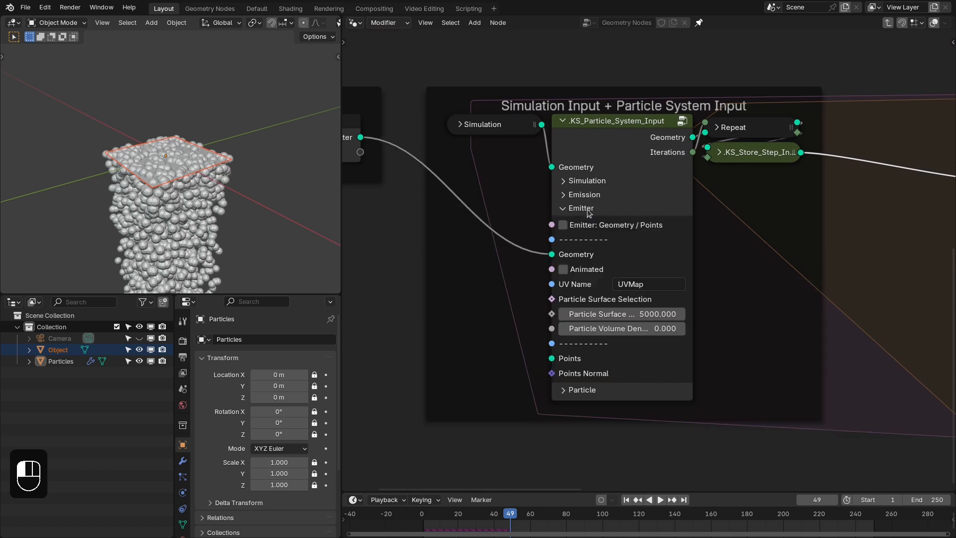
click(638, 313)
text(500)
key(Return)
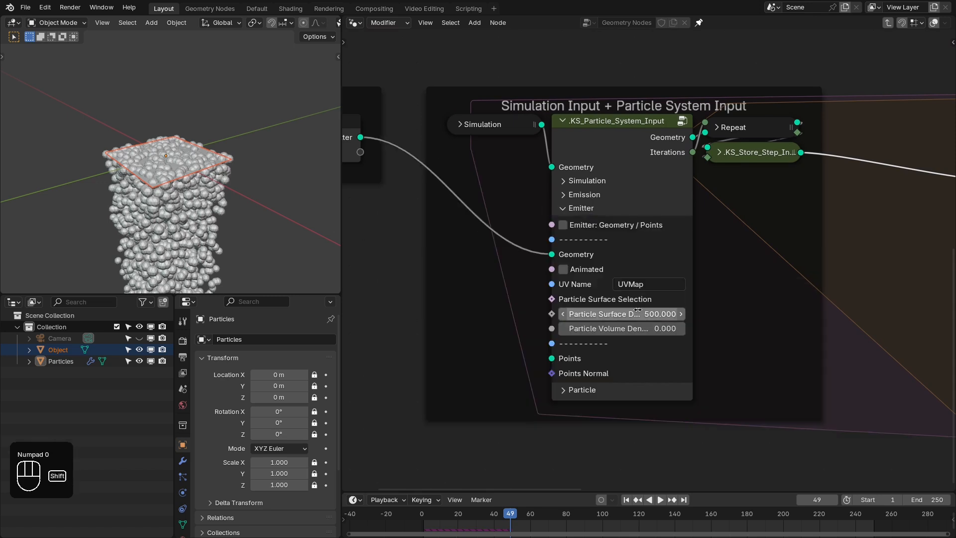
key(shift+Right)
key(shift+Left)
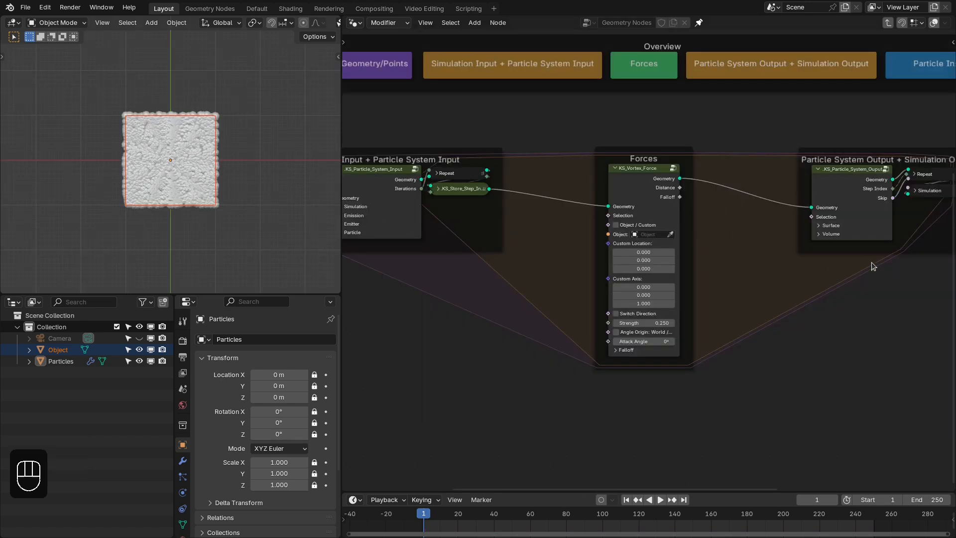
- Set the radius of the Ico Sphere node in the Particle Instancer frame to 0.1
middle_drag(872, 248, 585, 244)
scroll(584, 244, up, 1)
click(791, 229)
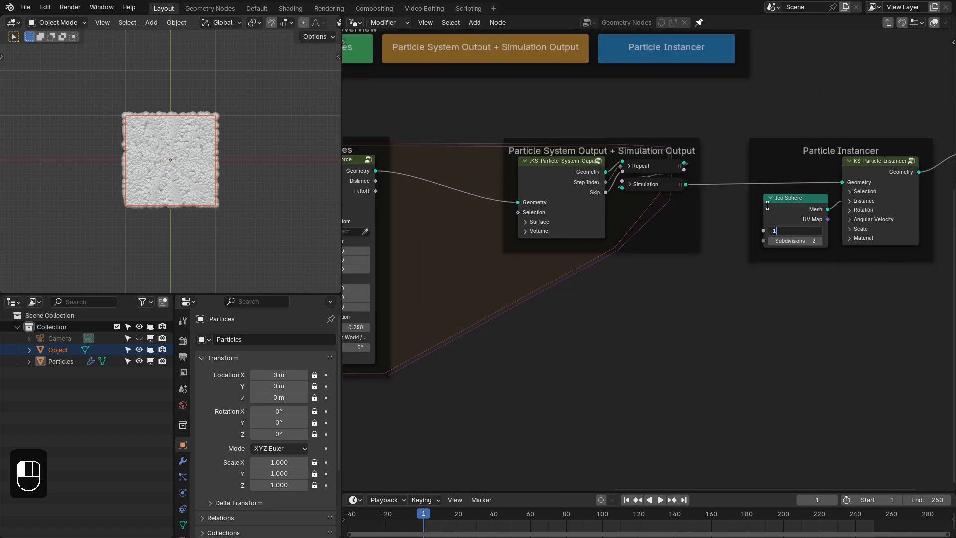
text(.1)
key(Return)
- Focus the 3D view on the Particles object and add a Single Arrow empty at the world origin
click(182, 170)
key(slash)
middle_drag(461, 236, 729, 238)
scroll(687, 245, up, 3)
middle_drag(687, 245, 741, 223)
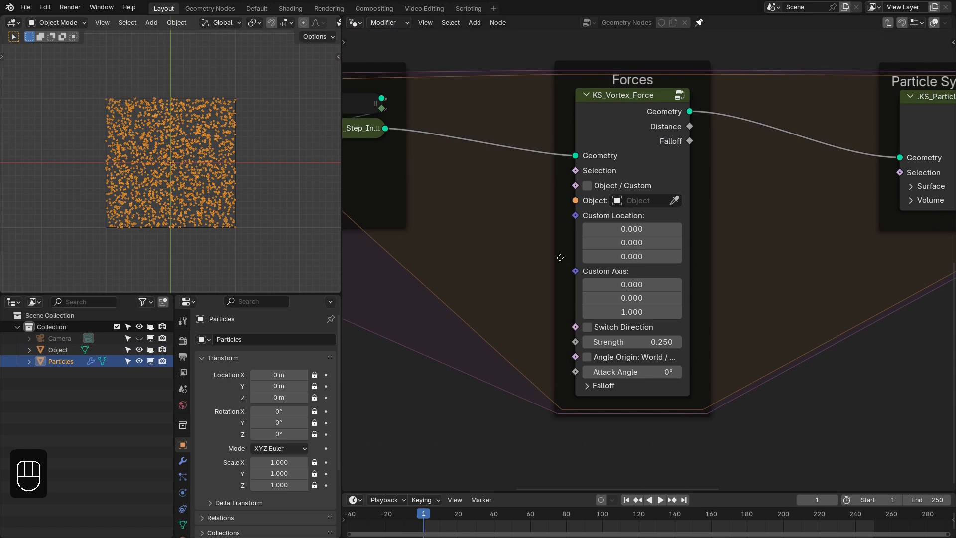
middle_drag(240, 217, 185, 151)
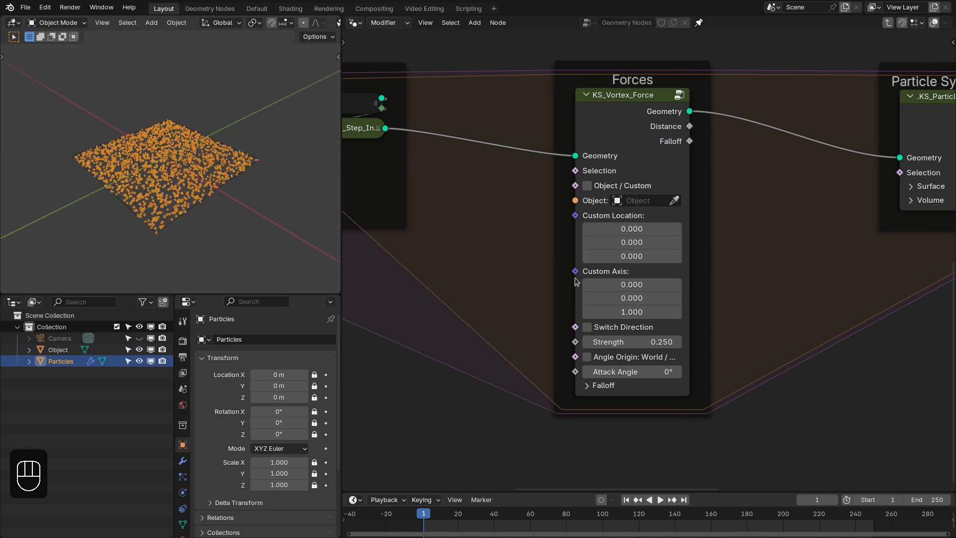
key(shift+a)
mouse_move(121, 288)
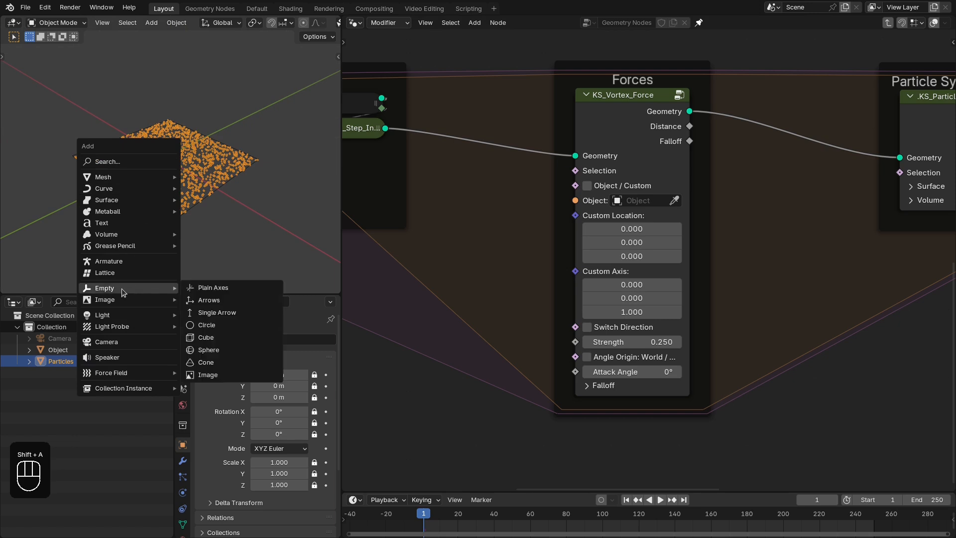
click(211, 313)
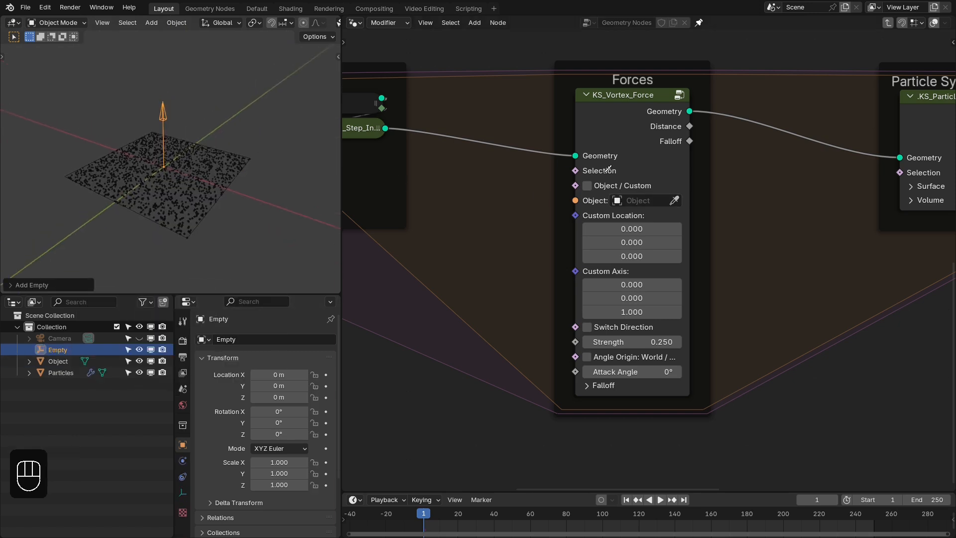
- Assign the arrow empty as the Object of the KS_Vortex_Force node and reset the timeline to the first frame
click(167, 112)
middle_drag(175, 133, 201, 163)
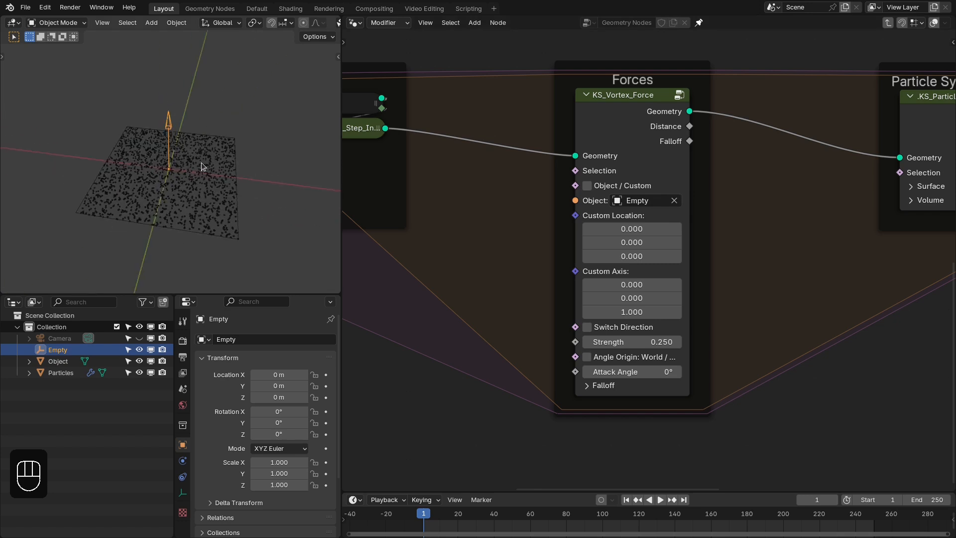
key(shift+Right)
key(shift+Left)
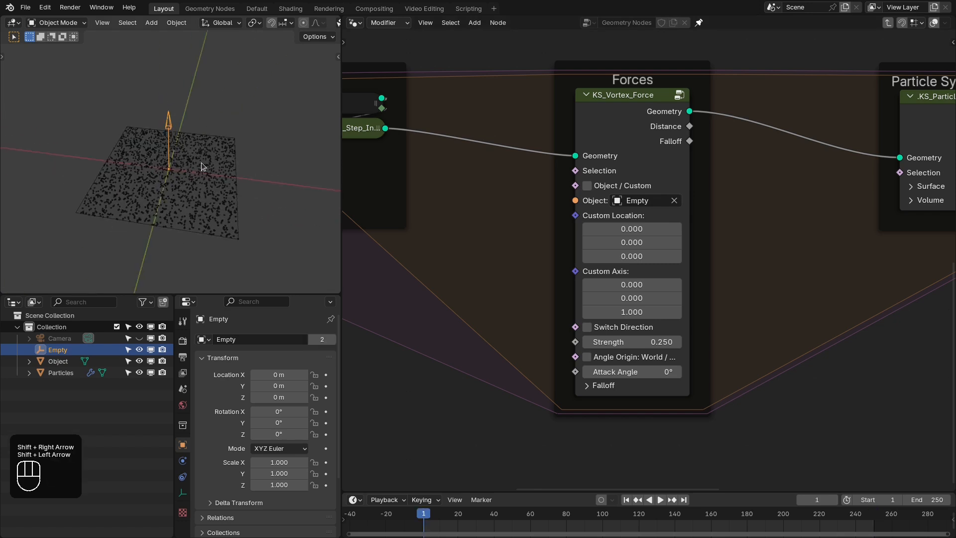
- Select the Particles object and play the simulation to examine the vortex motion around the empty
click(180, 171)
key(space)
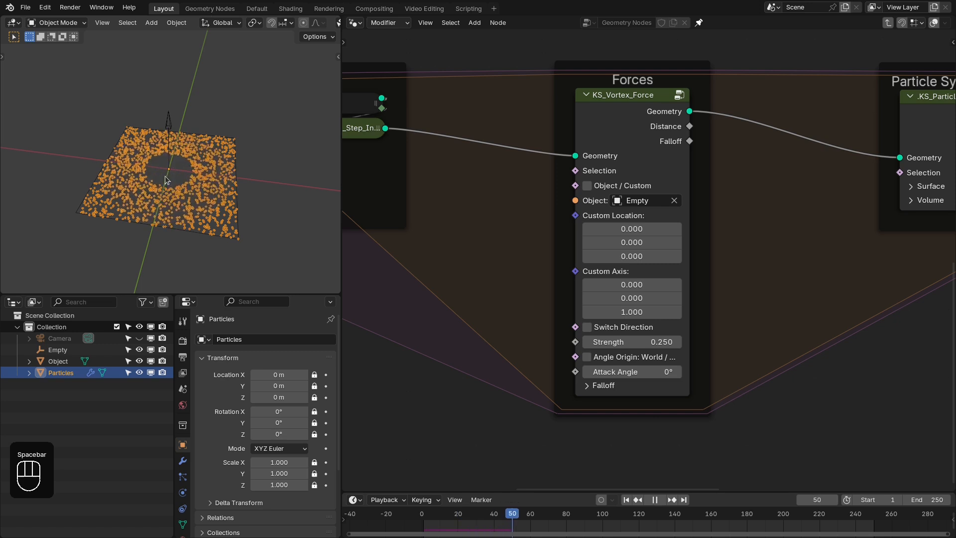
middle_drag(175, 177, 159, 160)
key(space)
key(KP_7)
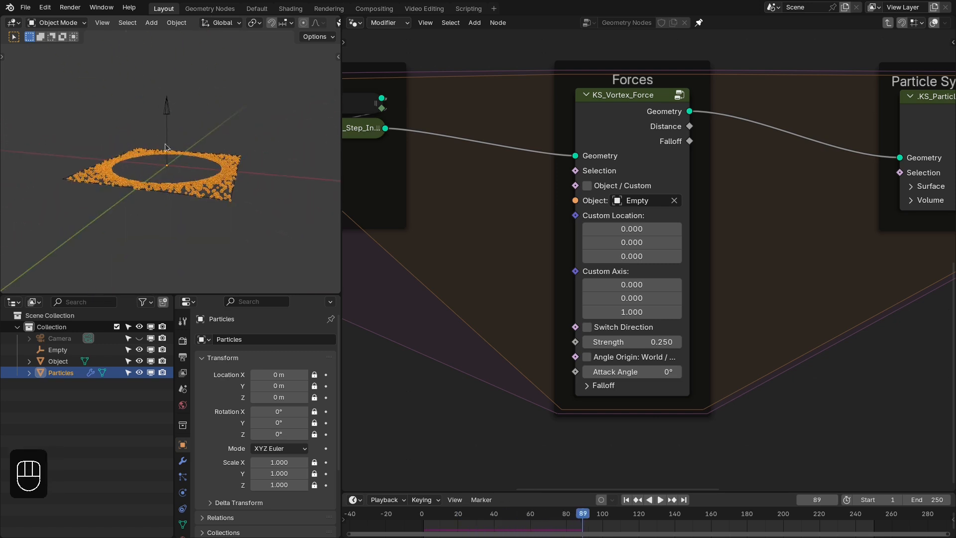
- Rotate the arrow empty 90° about the Y axis
middle_drag(166, 113, 152, 124)
click(160, 111)
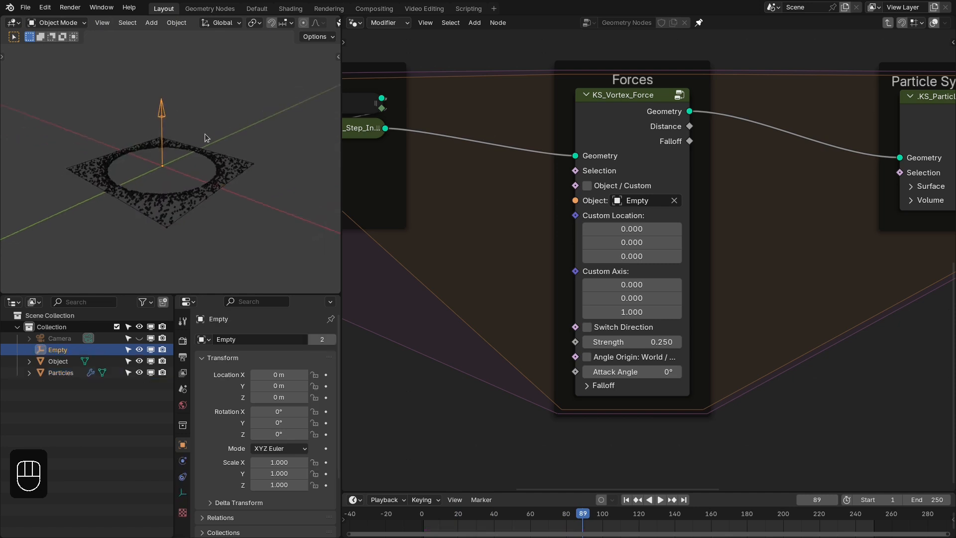
text(ry90)
key(Return)
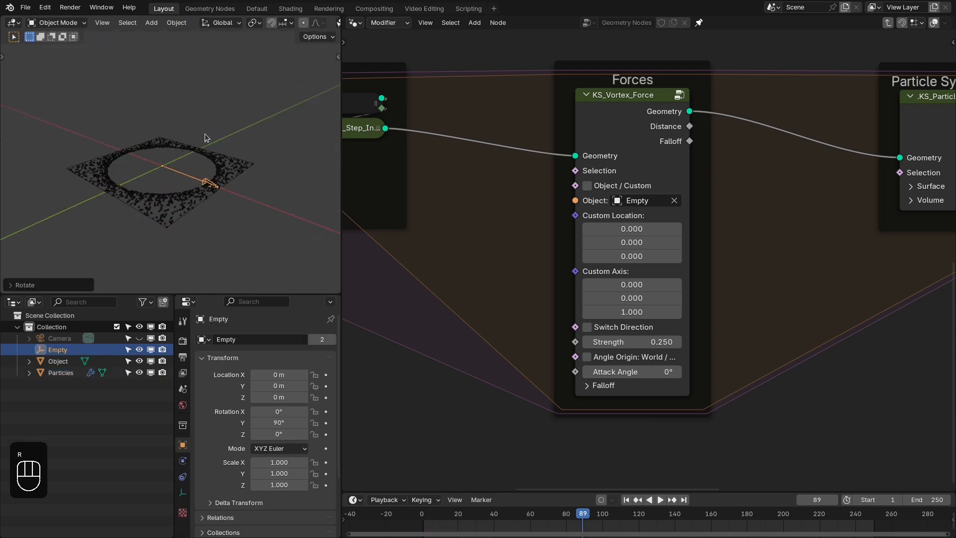
- Replay the simulation from the first frame to examine how the rotated empty redirects the vortex
key(shift+Right)
key(shift+Left)
mouse_move(214, 184)
middle_down()
mouse_move(149, 175)
mouse_move(234, 194)
mouse_move(157, 205)
mouse_move(229, 202)
mouse_move(185, 184)
mouse_move(231, 190)
mouse_move(199, 189)
middle_up()
key(space)
key(space)
- Clear the empty's rotation and move it about 0.98 m along the X axis
key(alt+r)
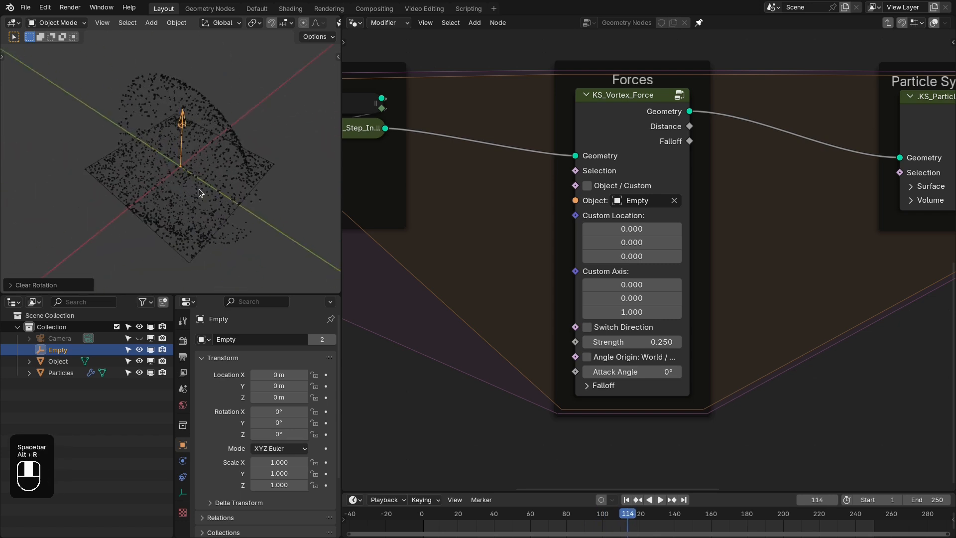
key(g)
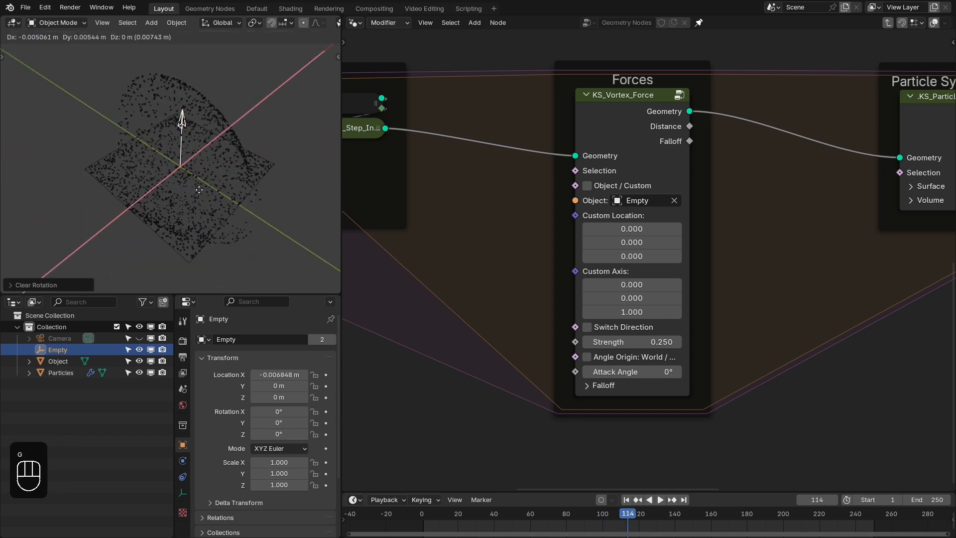
key(x)
click(243, 139)
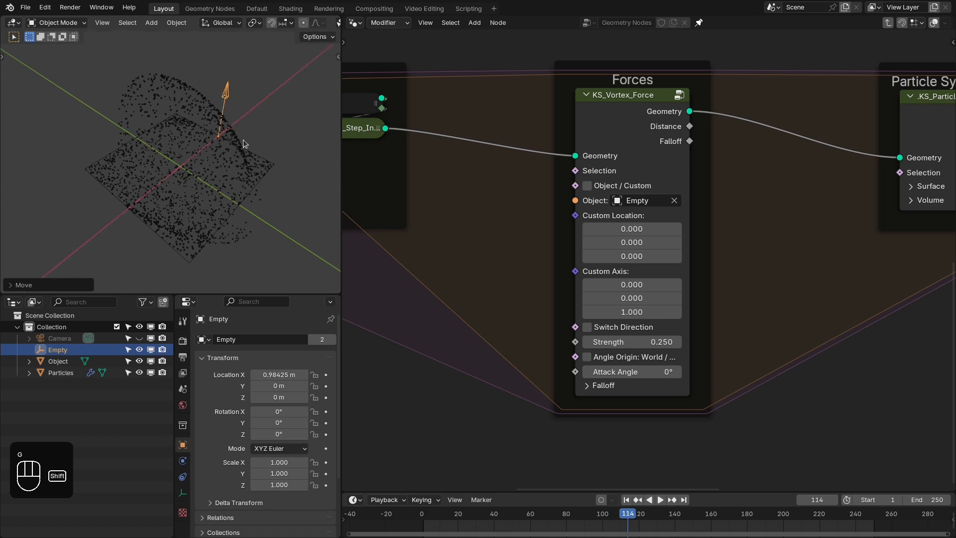
- Replay the simulation from the first frame to examine the vortex around the shifted empty
key(shift+Right)
key(shift+Left)
key(space)
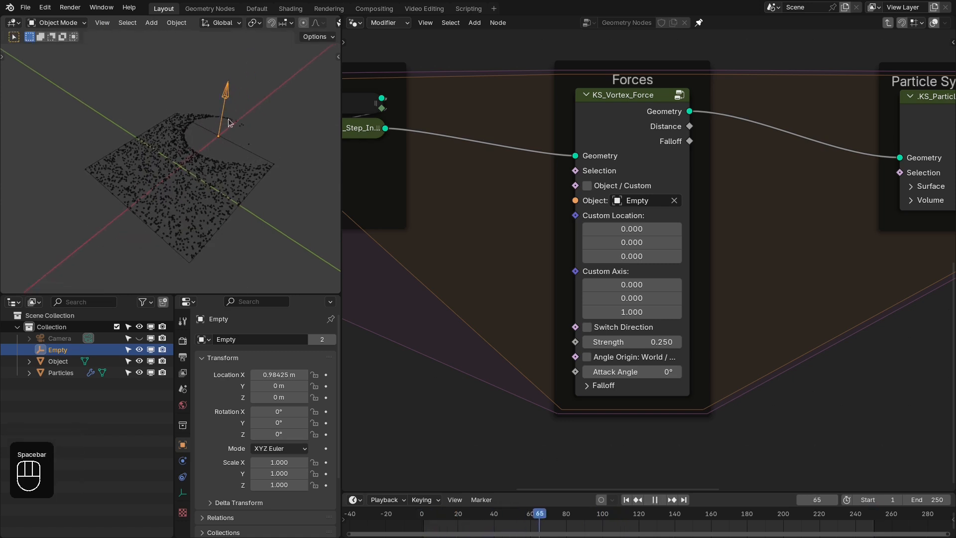
key(space)
middle_drag(225, 134, 203, 144)
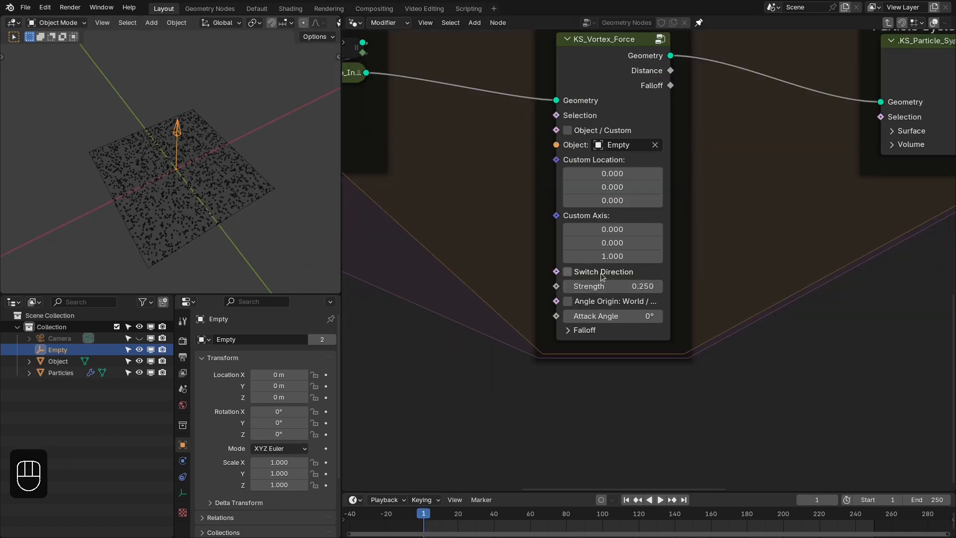
- Reset the empty to the world origin, then enable Switch Direction on the KS_Vortex_Force node and test it in playback
click(567, 272)
key(shift+Right)
key(shift+Left)
key(space)
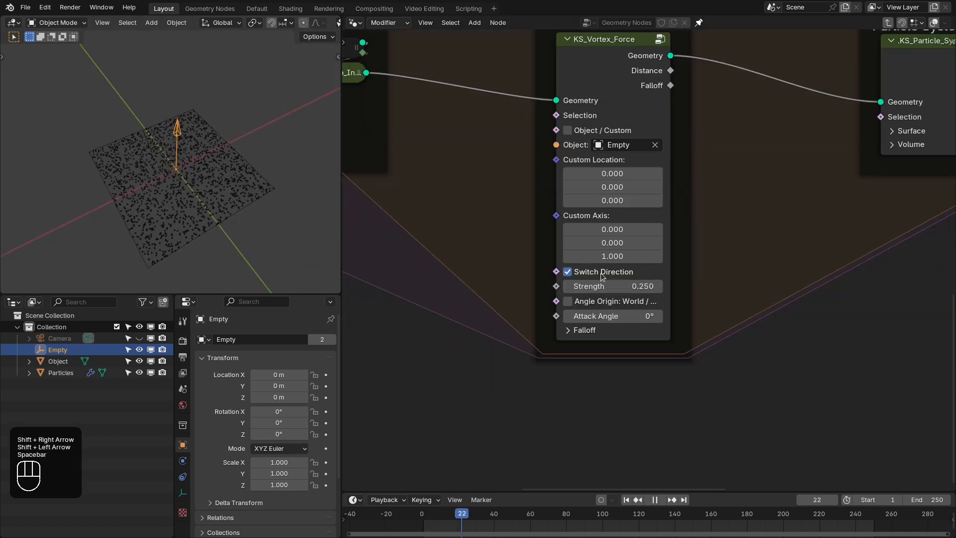
key(space)
- Disable Switch Direction and expand the Falloff settings of the KS_Vortex_Force node
click(601, 273)
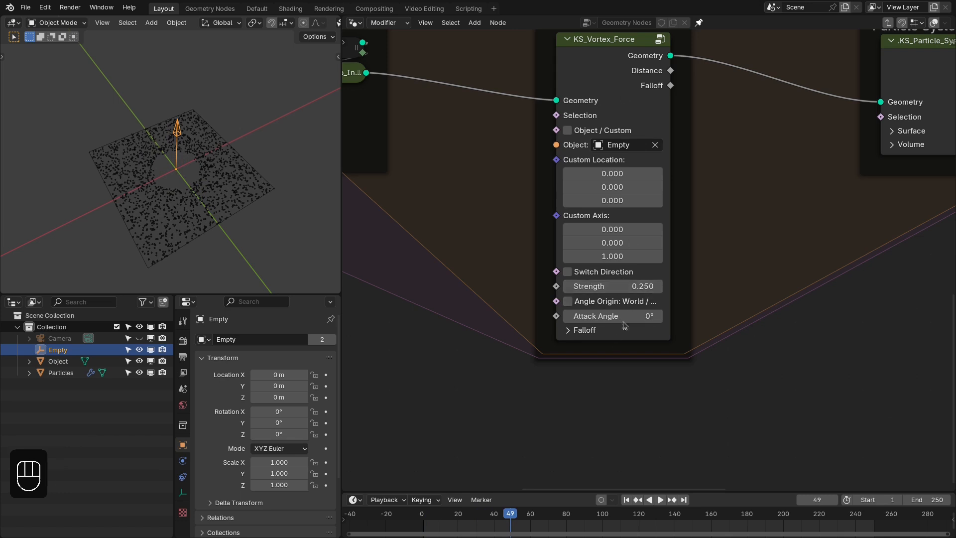
click(589, 331)
scroll(588, 333, down, 1)
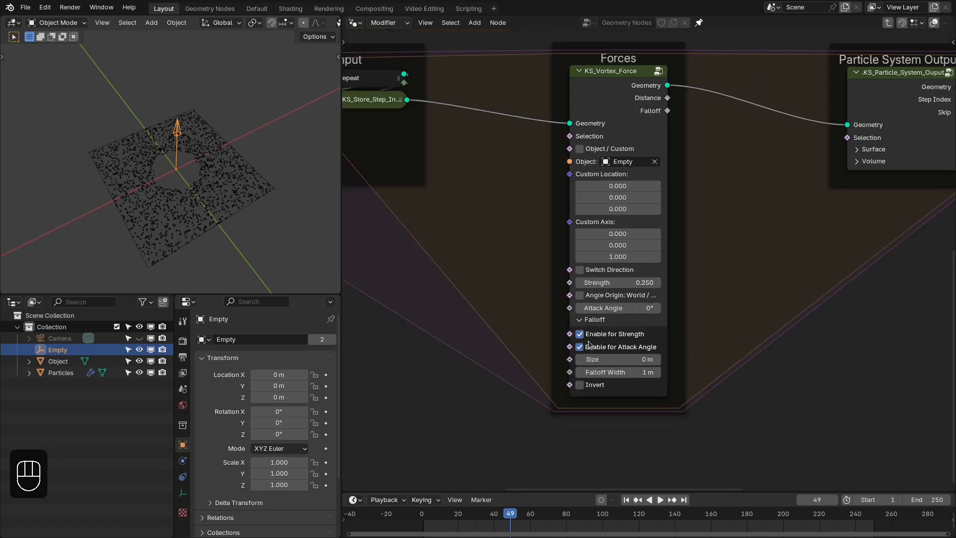
scroll(580, 334, down, 1)
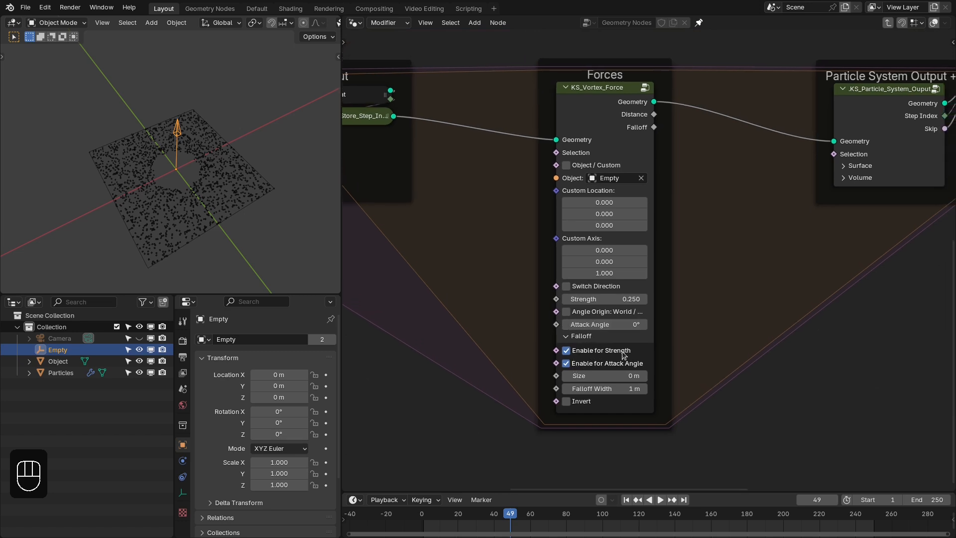
scroll(623, 354, up, 1)
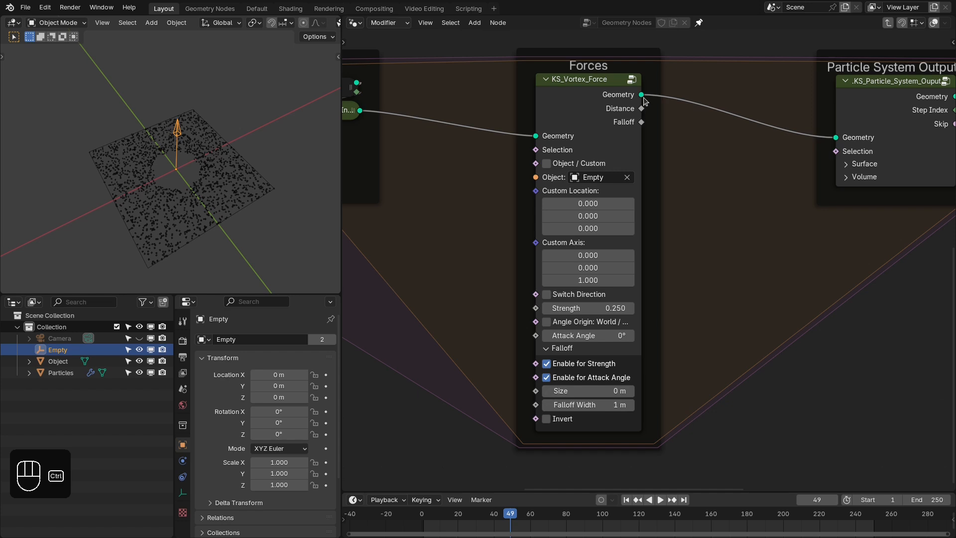
- Preview the vortex force's Falloff output through a Viewer node and inspect it from the top view
ctrl+shift+click(633, 121)
ctrl+shift+click(633, 121)
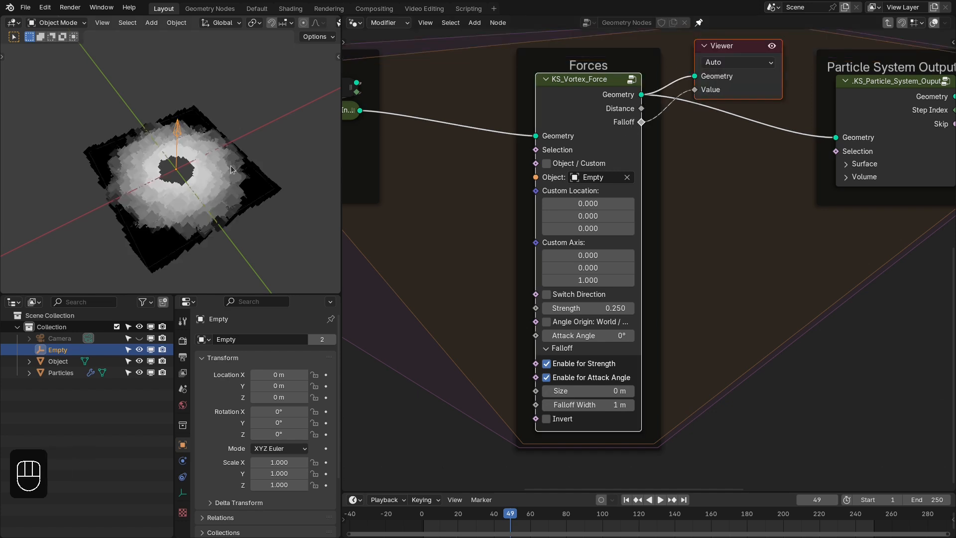
key(KP_7)
key(shift+Right)
key(shift+Left)
key(shift+Right)
- Delete the Viewer node and replay the simulation from the first frame to compare the motion with the falloff
click(746, 81)
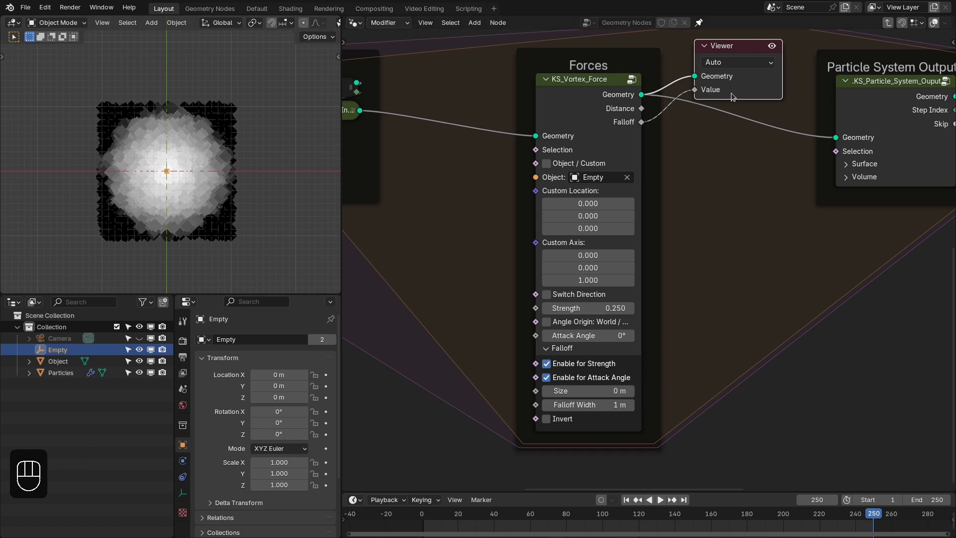
key(x)
key(shift+Right)
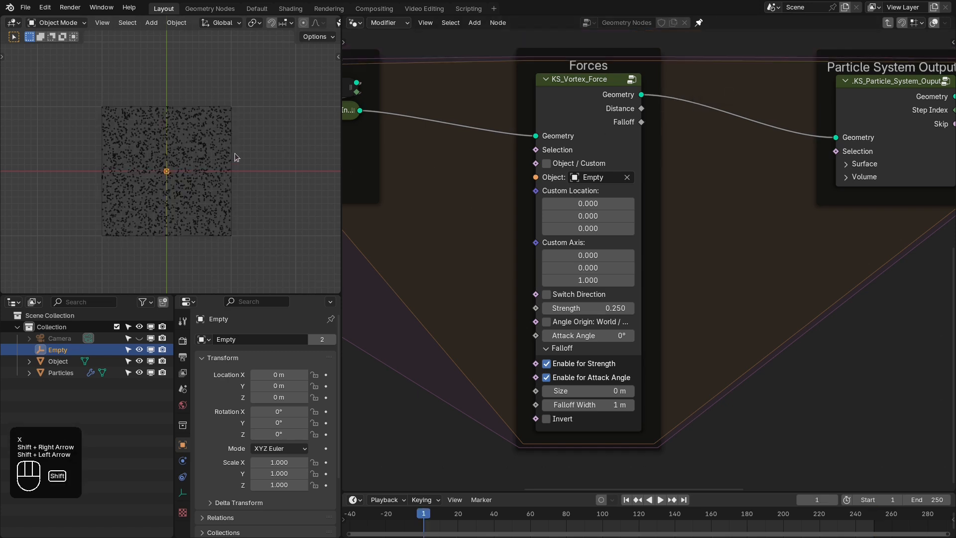
key(shift+Left)
key(space)
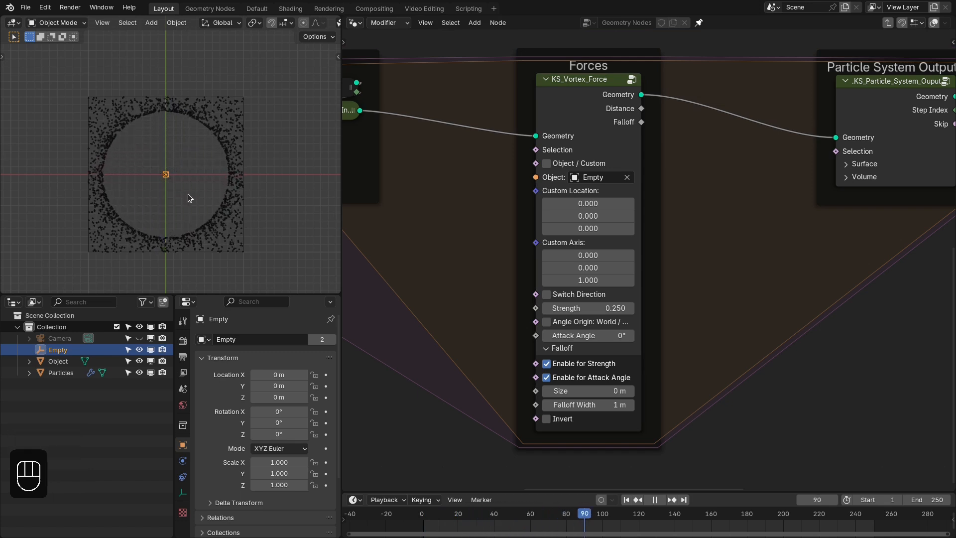
key(space)
- Connect the vortex force's Falloff output to a Viewer node again and return to the first frame
ctrl+shift+click(637, 98)
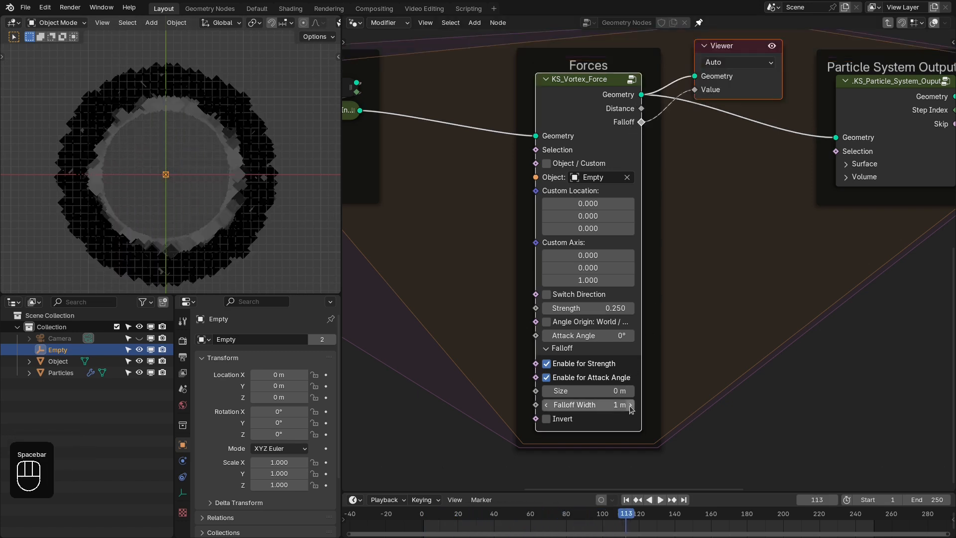
key(shift+Right)
key(shift+Left)
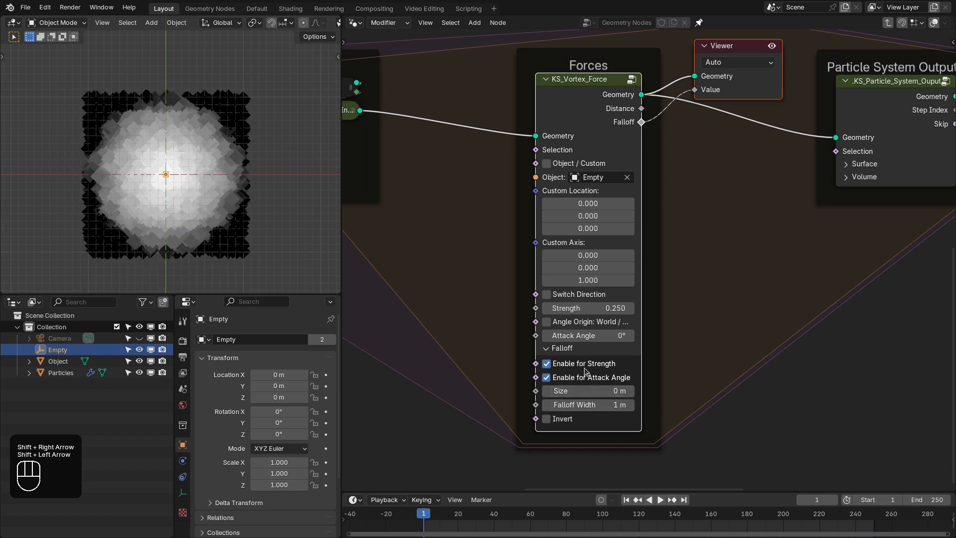
- Enable Invert in the vortex force's Falloff settings, with a Falloff Width of 0.1 m and a Size of 0.69 m
click(563, 419)
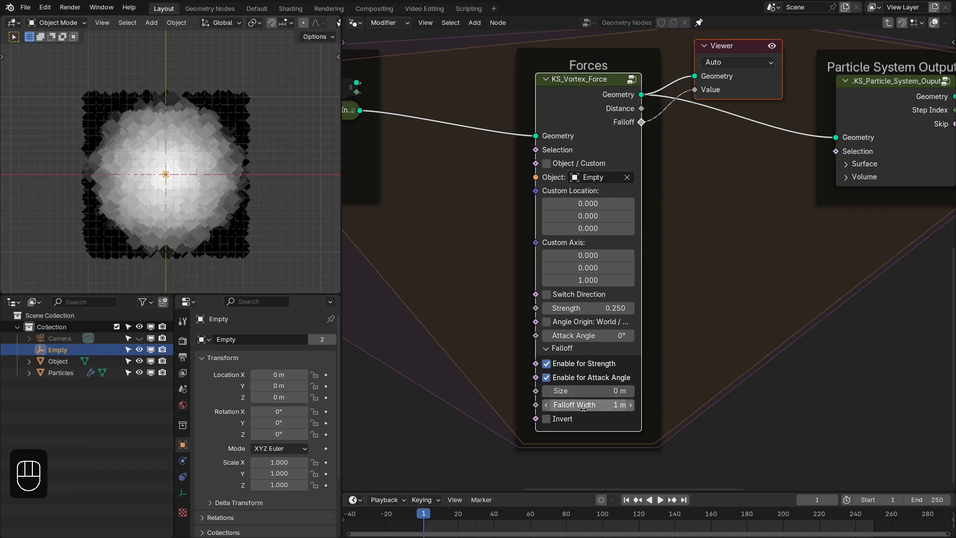
click(604, 402)
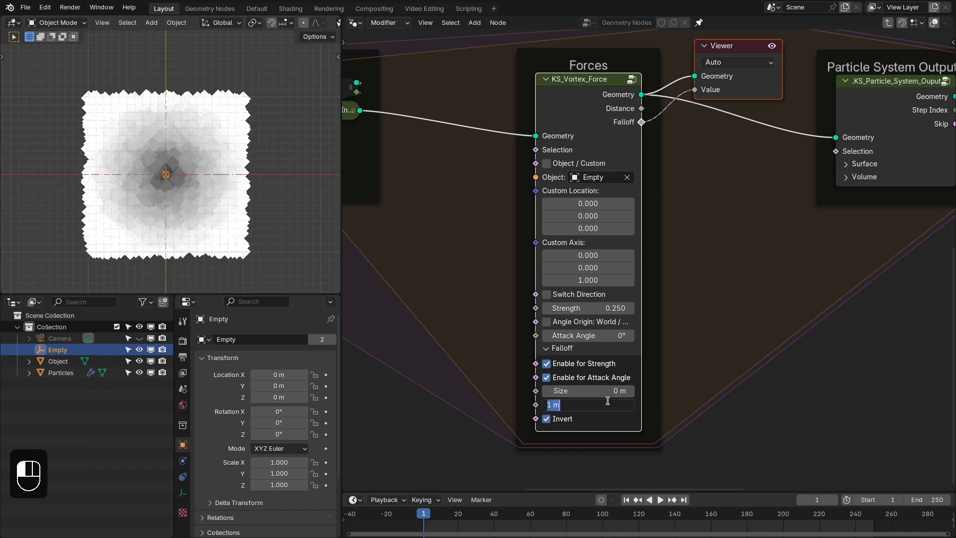
key(Return)
shift+drag(607, 390, 650, 390)
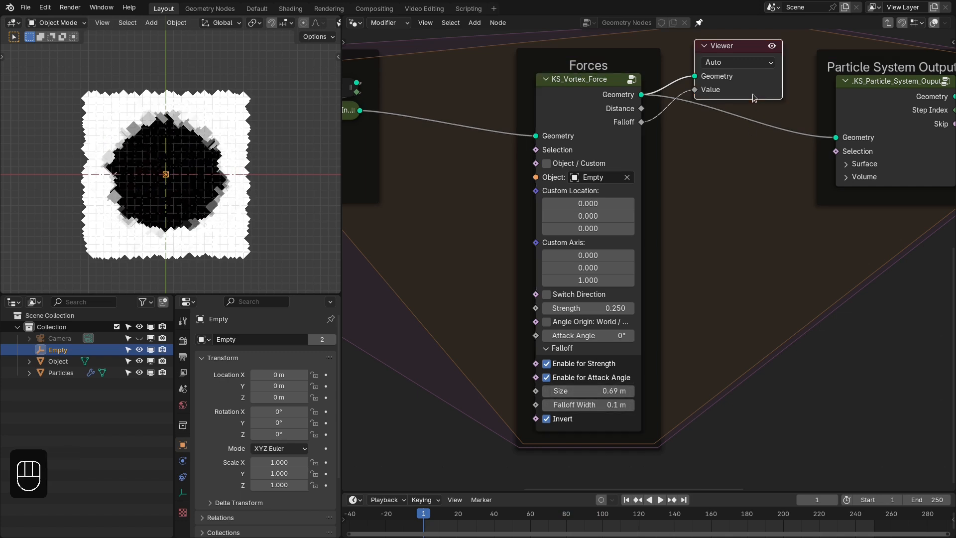
- Delete the Viewer node and replay the simulation from the first frame to examine the inverted falloff's effect
key(x)
key(shift+Right)
key(shift+Left)
key(space)
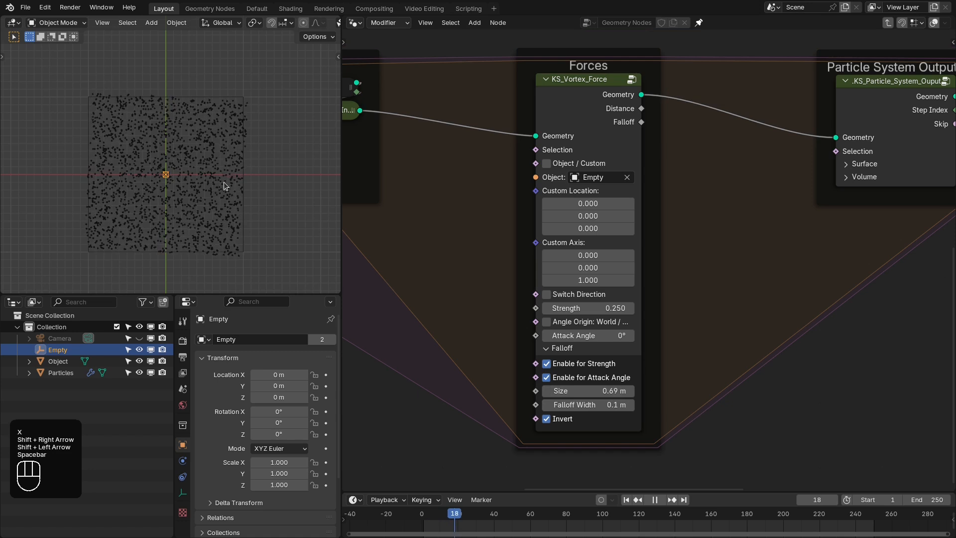
key(space)
key(shift+Right)
key(shift+Left)
key(space)
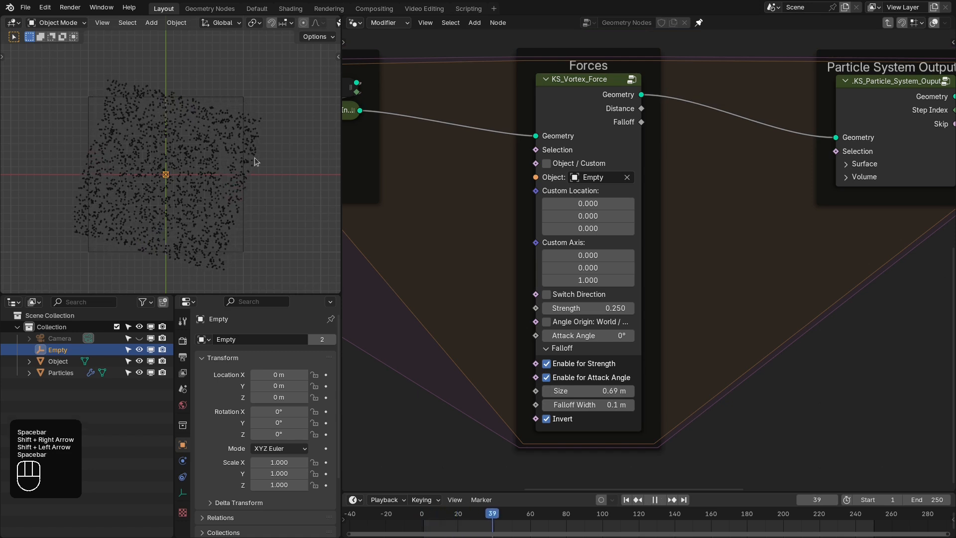
key(space)
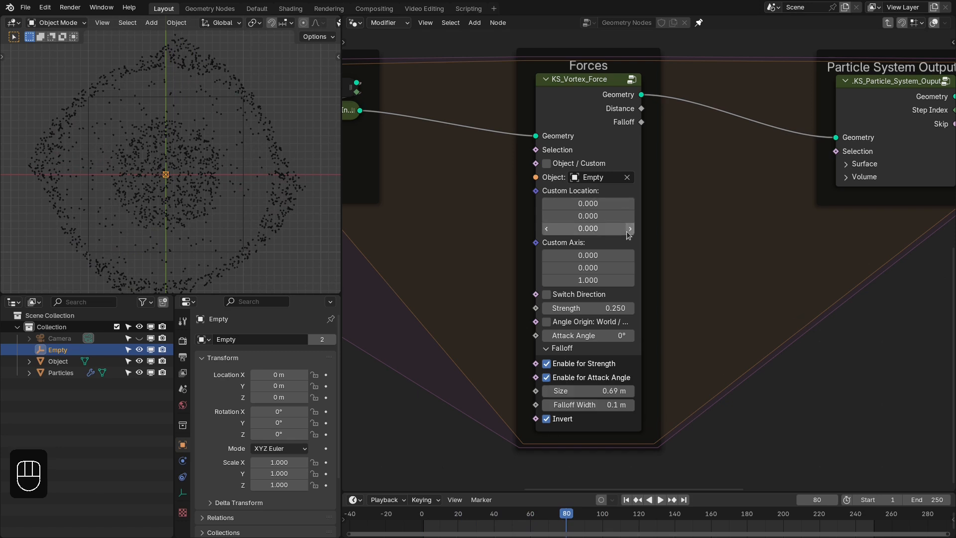
- Disable Enable for Strength and Enable for Attack Angle, collapse Falloff, and widen the KS_Vortex_Force node with the simulation back at frame 1
drag(561, 366, 561, 374)
click(554, 348)
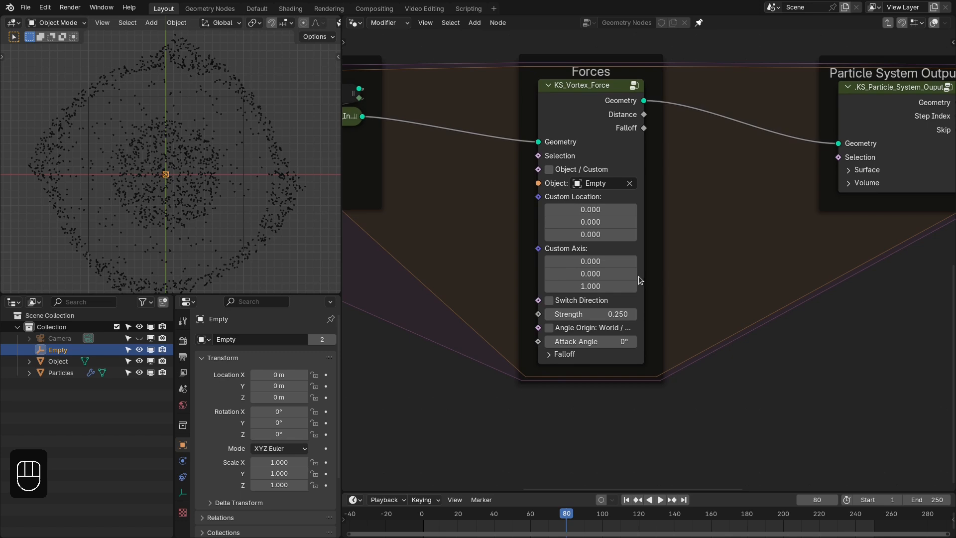
drag(642, 275, 659, 276)
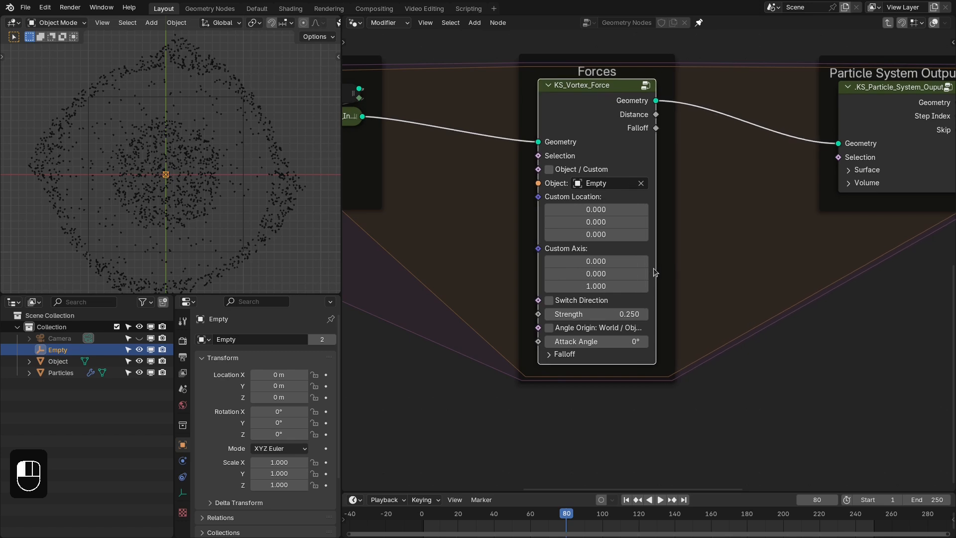
key(shift+Right)
key(shift+Left)
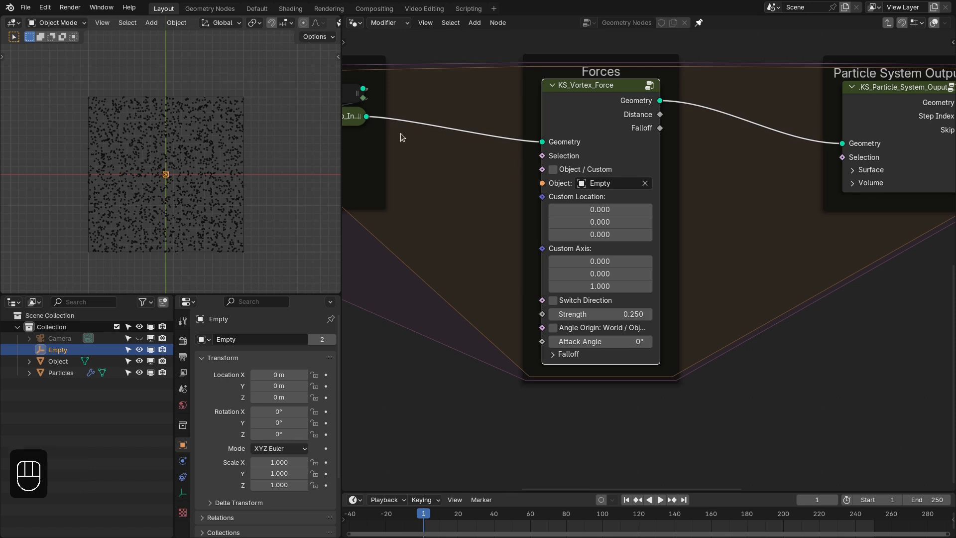
- Maximize the 3D viewport and annotate a downward arrow from a particle near the plane's edge, with a line linking it to the empty
scroll(258, 175, up, 3)
shift+middle_drag(262, 190, 253, 146)
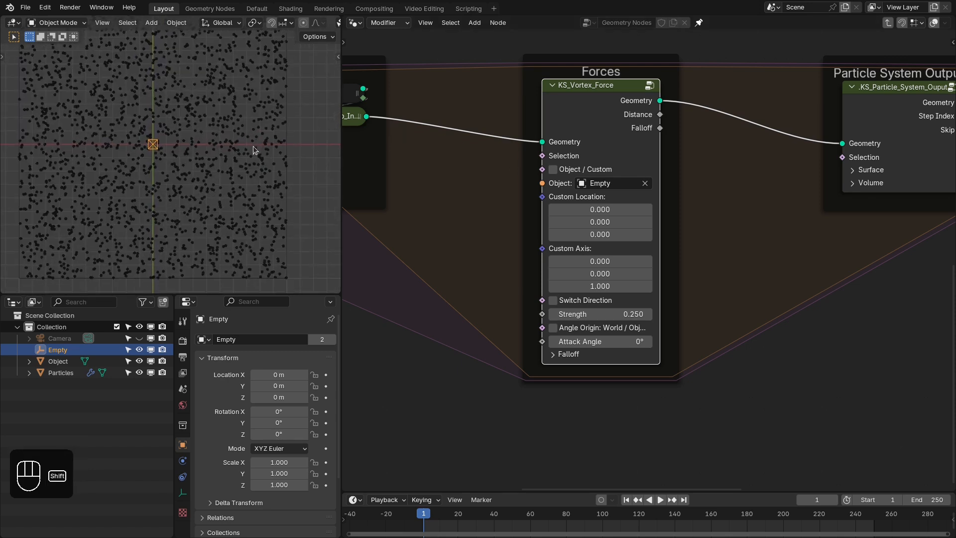
key(ctrl+space)
scroll(642, 271, down, 2)
shift+middle_drag(694, 279, 627, 267)
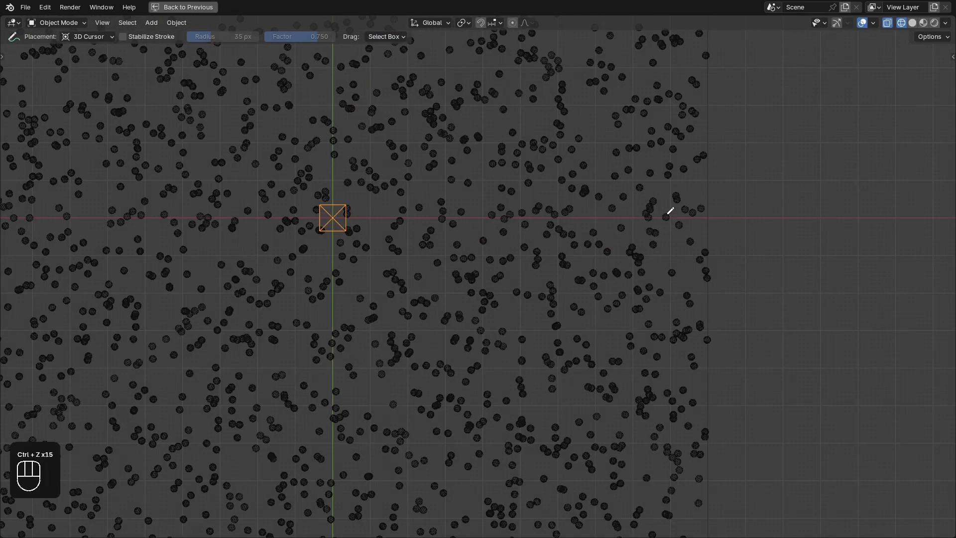
drag(670, 211, 663, 214)
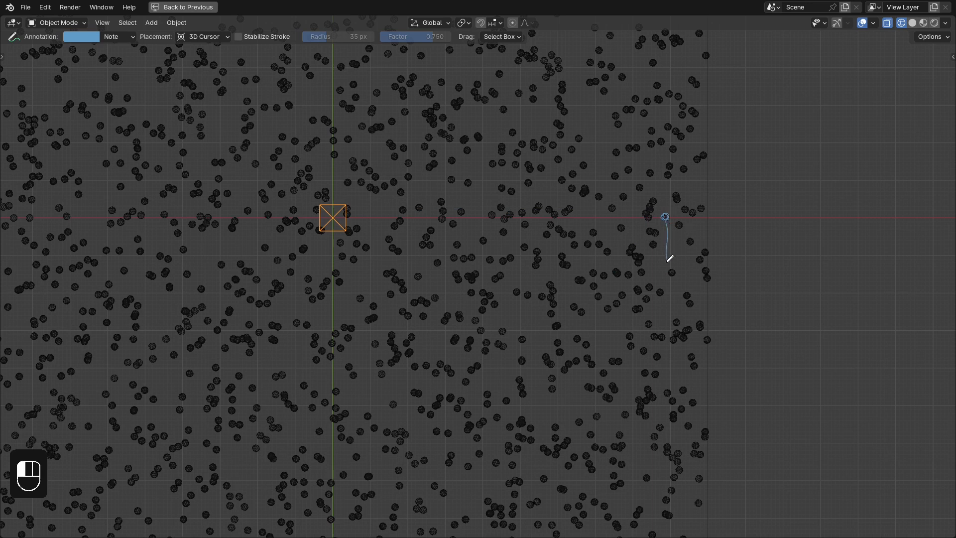
drag(669, 279, 668, 279)
drag(665, 232, 660, 216)
drag(333, 213, 405, 209)
key(ctrl+z)
drag(347, 220, 646, 219)
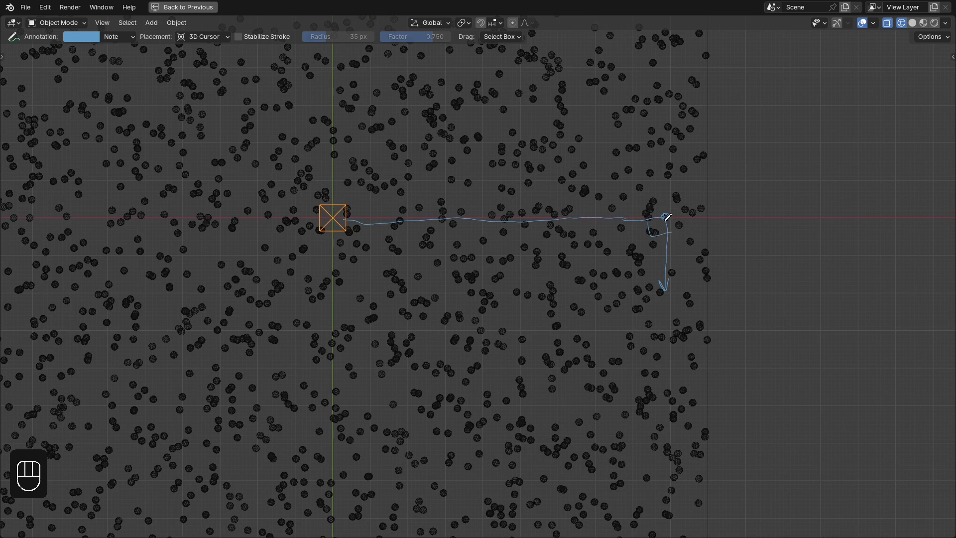
- Annotate inward and outward angled arrows beside the downward one, labelling them -ve and +ve and the downward arrow 0
mouse_move(614, 273)
mouse_down()
mouse_move(606, 273)
mouse_move(627, 280)
mouse_up()
drag(629, 277, 635, 276)
drag(637, 280, 644, 284)
drag(734, 276, 720, 280)
mouse_move(667, 258)
mouse_down()
mouse_move(691, 249)
mouse_move(689, 272)
mouse_up()
drag(687, 267, 684, 277)
mouse_move(691, 269)
mouse_down()
mouse_move(697, 262)
mouse_move(703, 271)
mouse_up()
drag(667, 308, 668, 319)
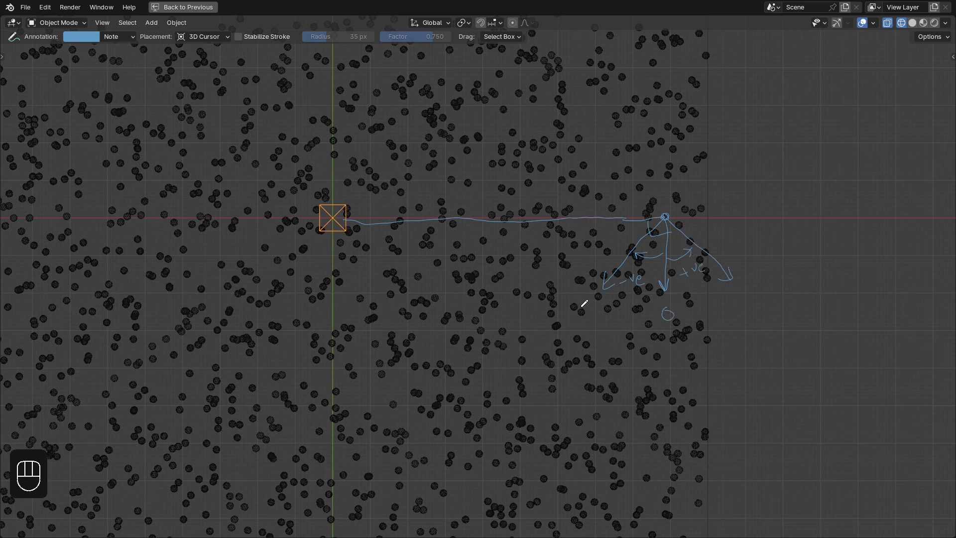
drag(602, 299, 602, 299)
drag(735, 298, 751, 292)
key(ctrl+space)
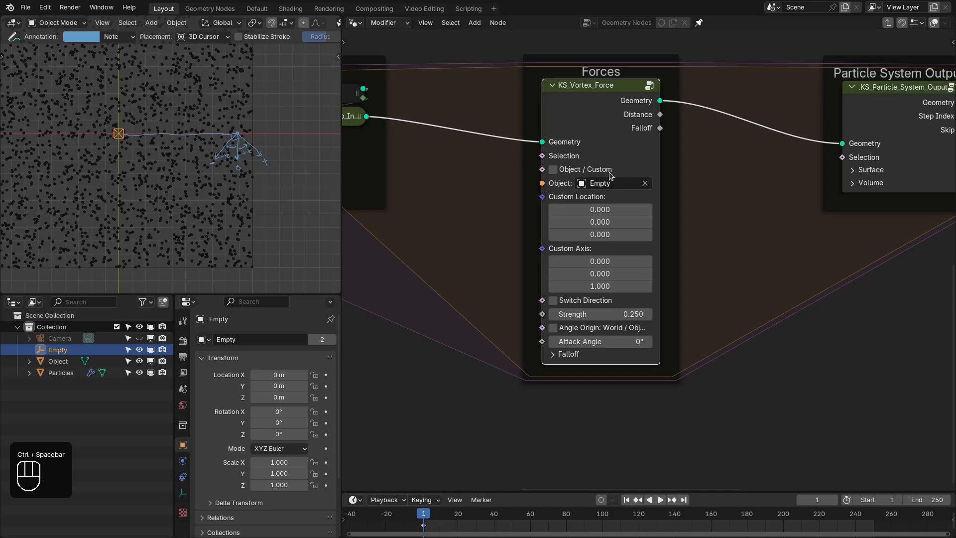
- Switch back to the Select Box tool and remove the annotations from the 3D viewport
scroll(257, 142, up, 1)
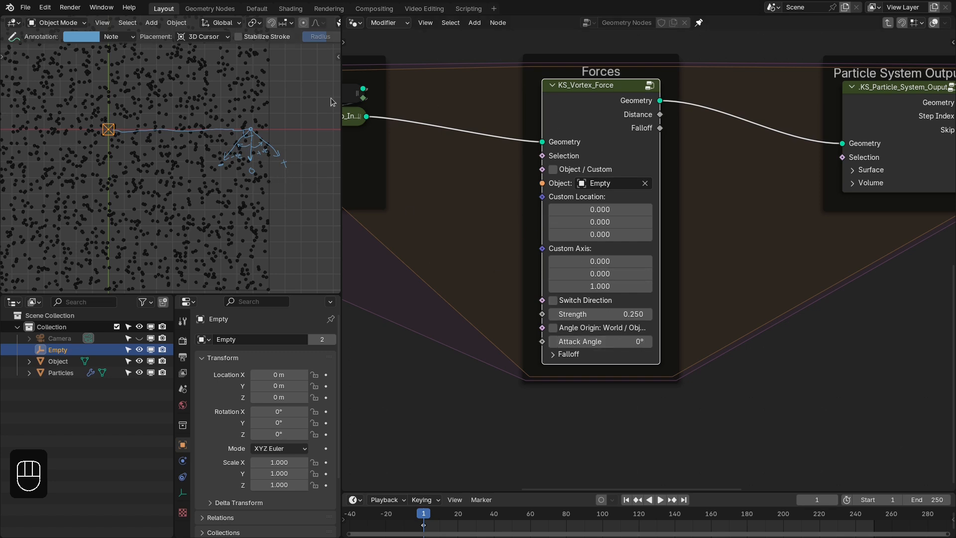
key(t)
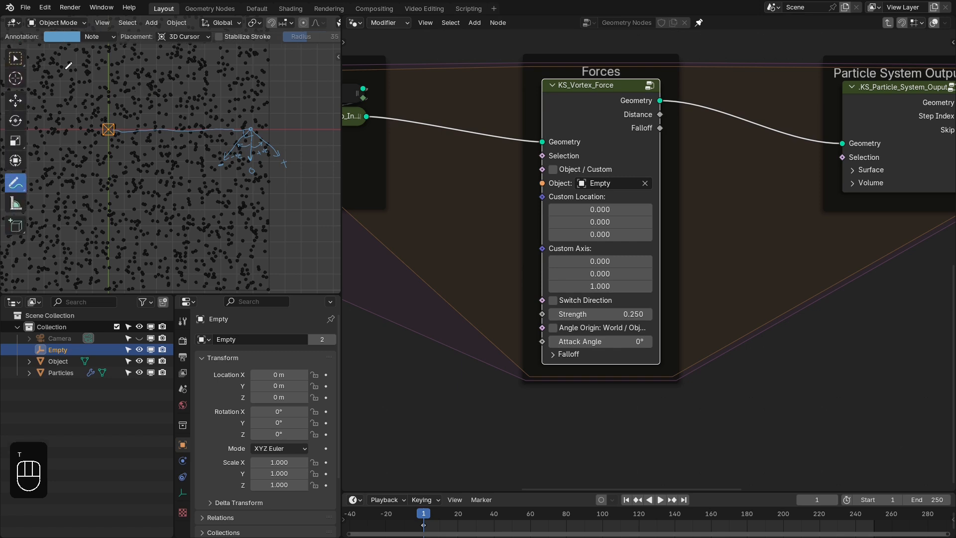
click(14, 58)
key(t)
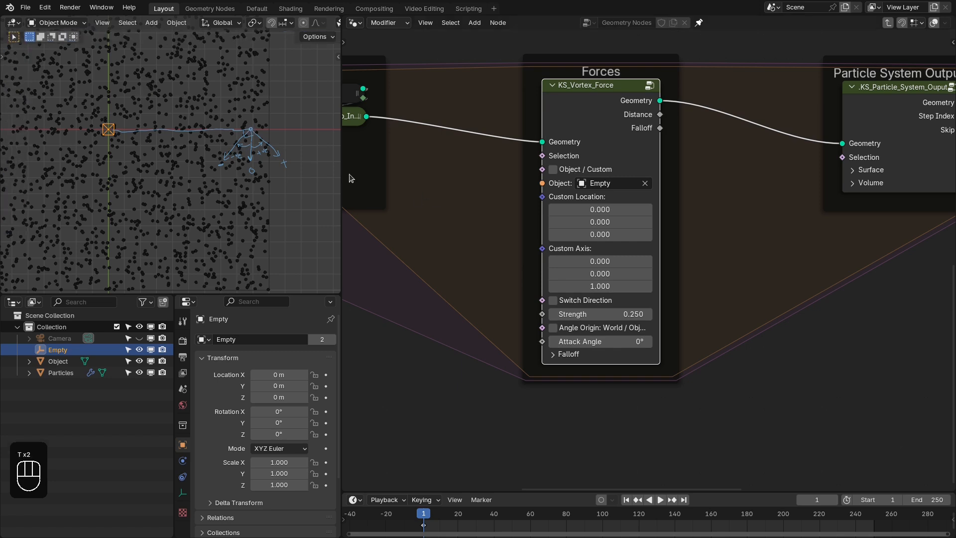
scroll(259, 154, up, 2)
shift+middle_drag(189, 154, 234, 152)
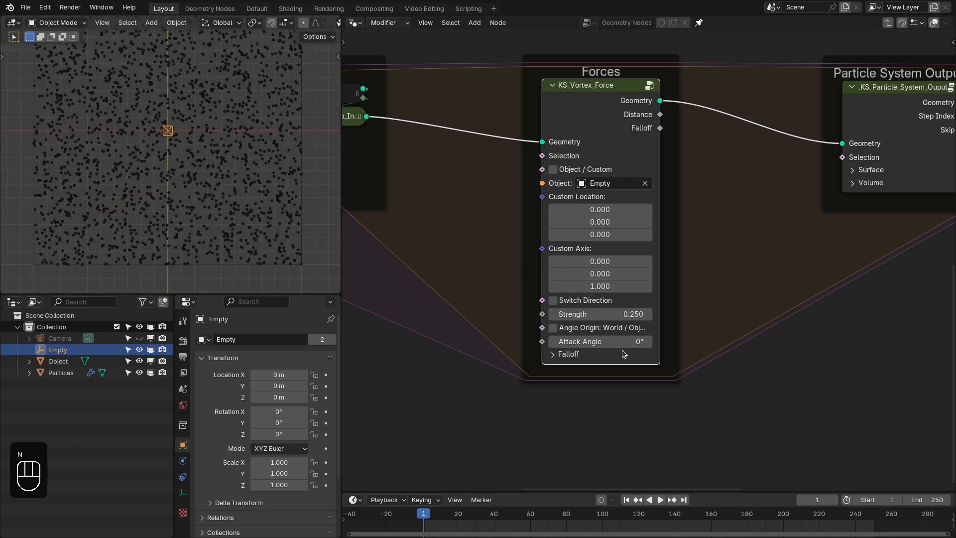
- Set the vortex force's Attack Angle to -75° and replay the simulation from the first frame
click(621, 342)
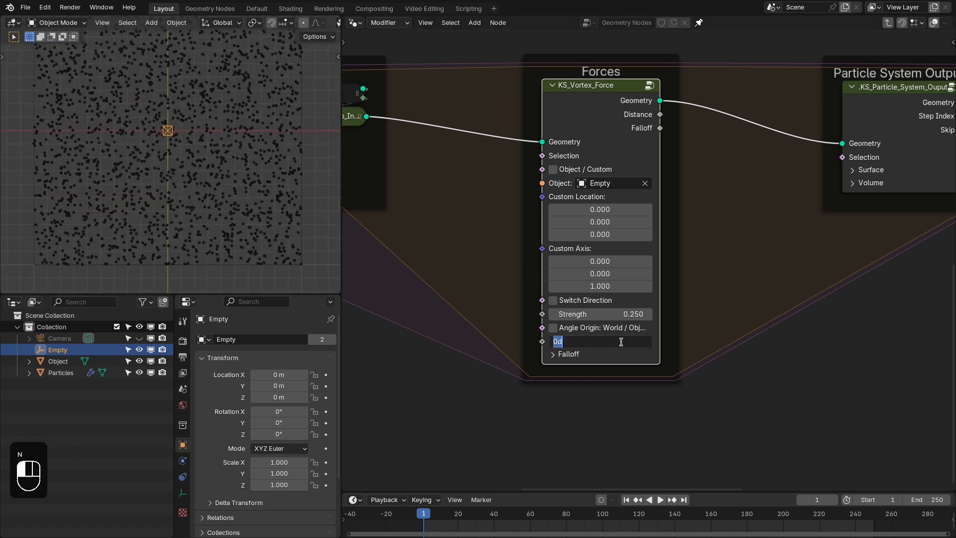
text(-75)
key(Return)
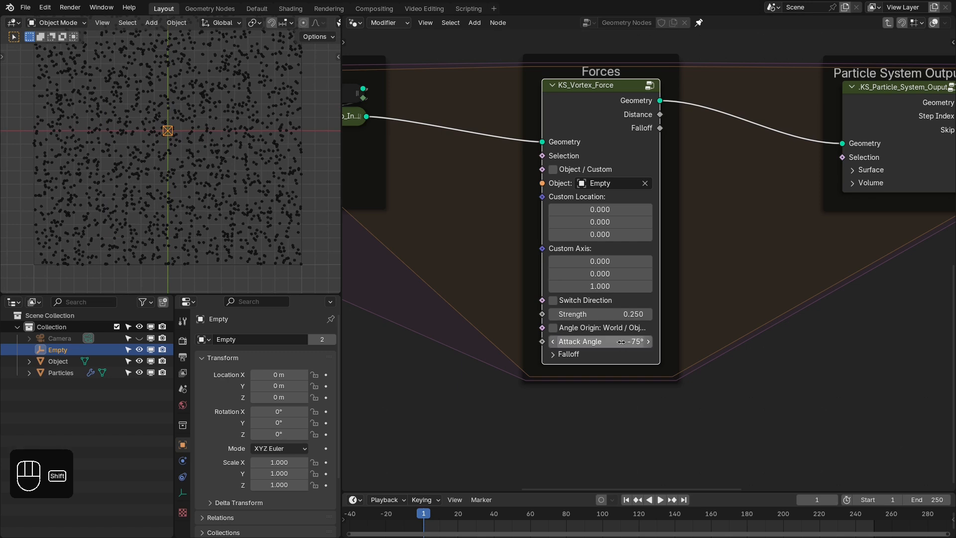
key(shift+Right)
key(shift+Left)
key(space)
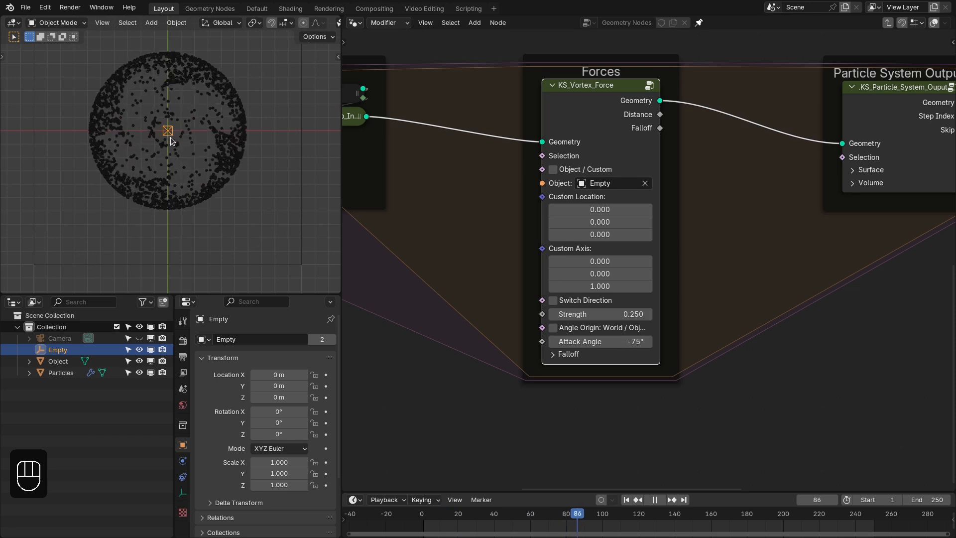
key(space)
- Rename the empty as Vortex_Object
click(181, 44)
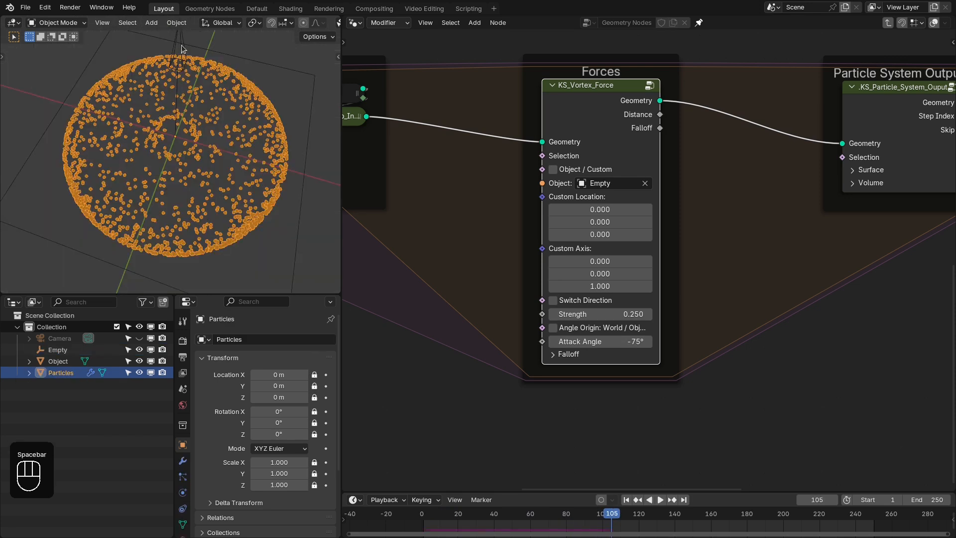
click(180, 44)
click(180, 44)
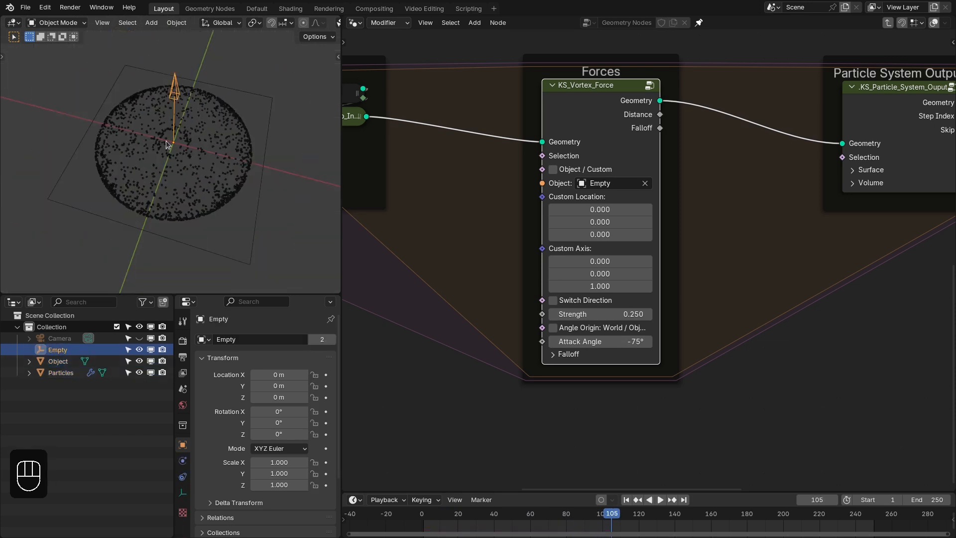
key(F2)
text(Vo)
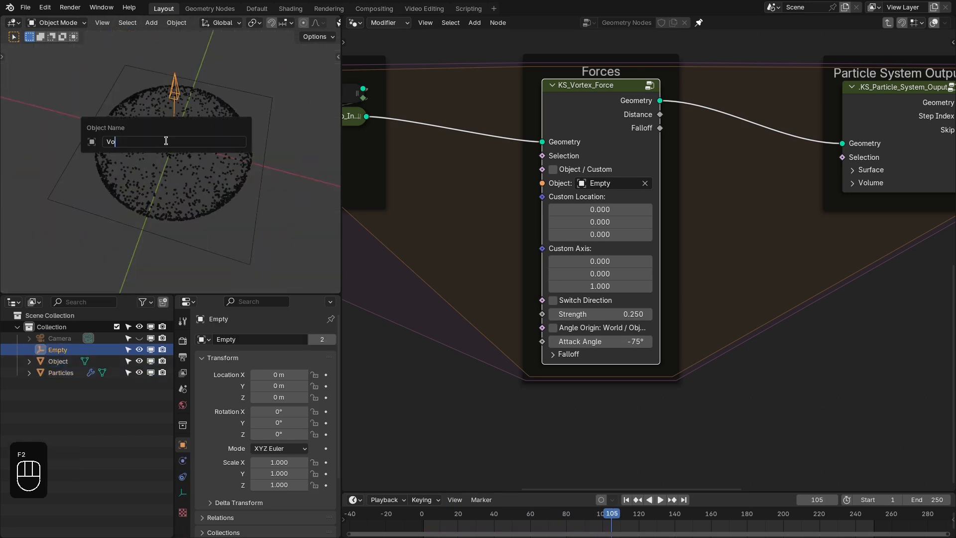
text(rtex_Object)
key(Return)
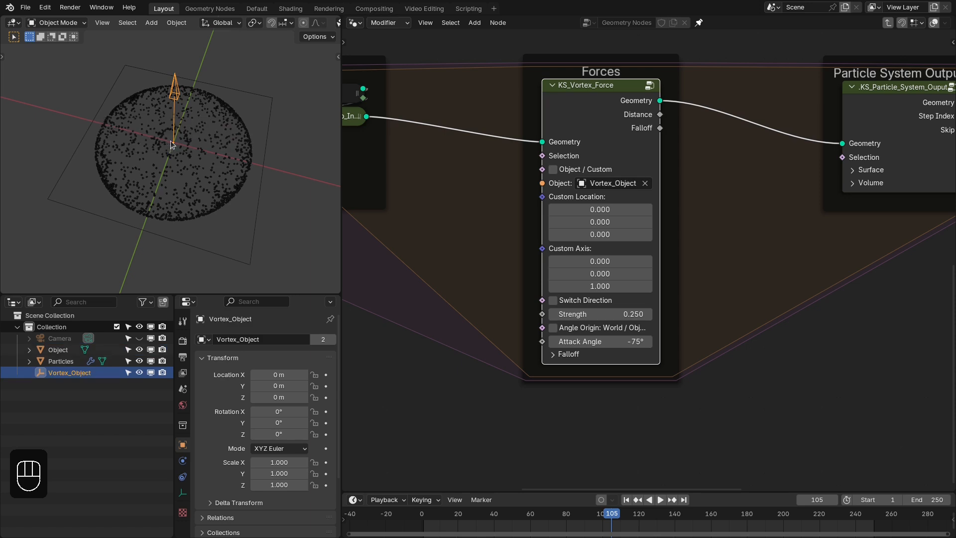
- Select the particles in the top view, set the Attack Angle to 75°, and replay the simulation from the first frame
key(KP_7)
click(243, 174)
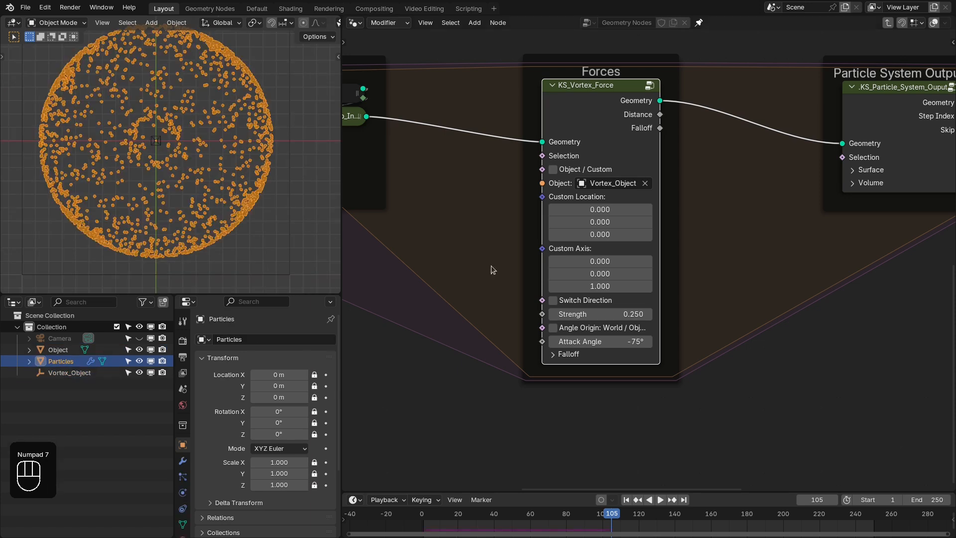
click(616, 341)
text(75d)
key(KP_Enter)
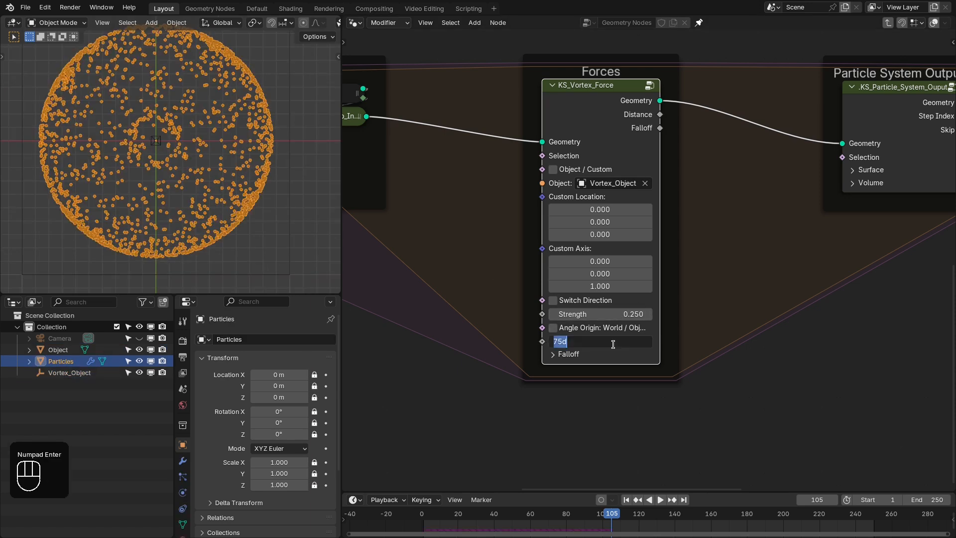
key(space)
key(space)
key(shift+Right)
key(shift+Left)
key(space)
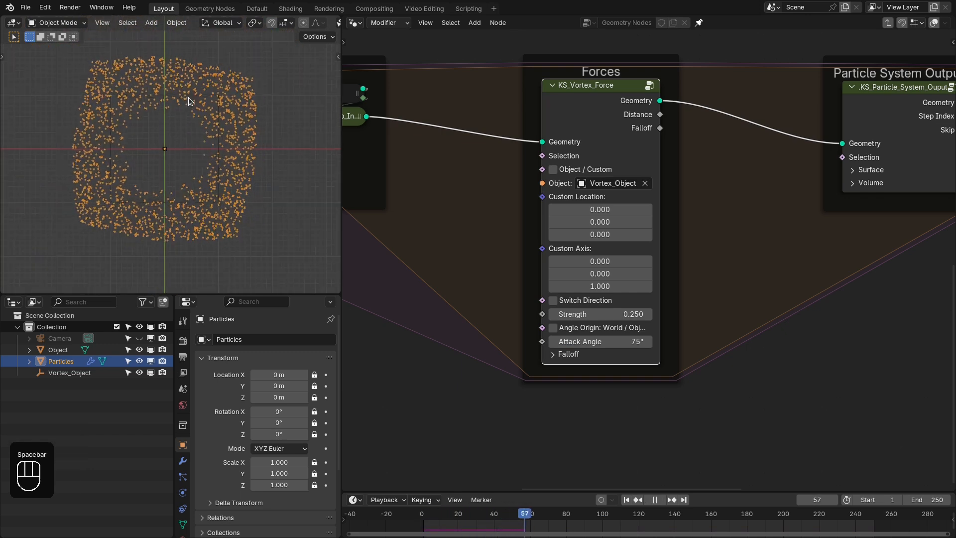
scroll(196, 124, down, 3)
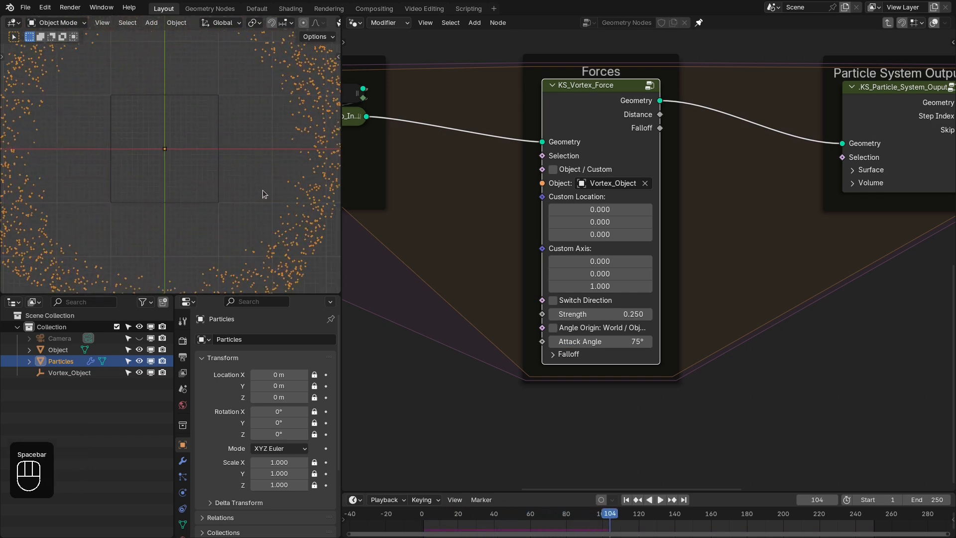
- Set the vortex force's Attack Angle to -90° and play the simulation from the first frame
click(596, 348)
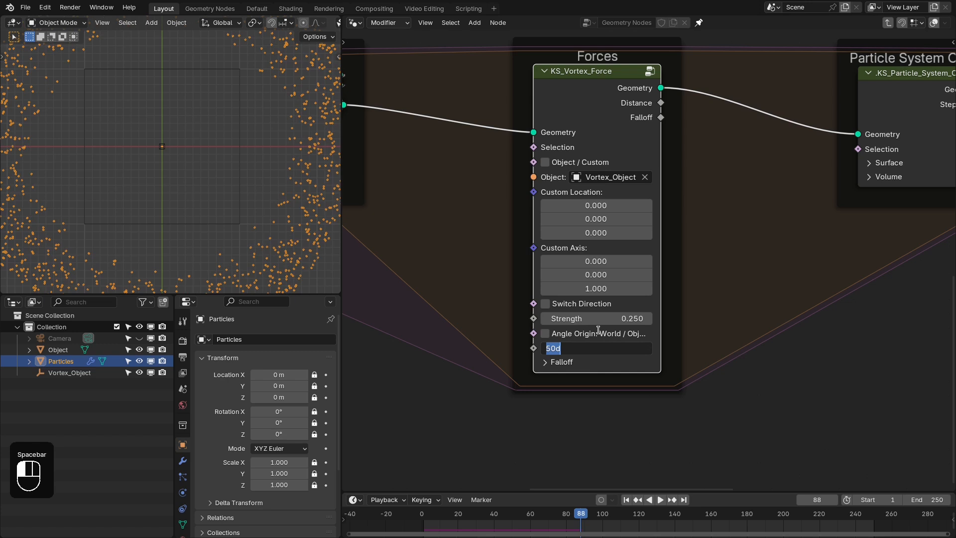
text(-90)
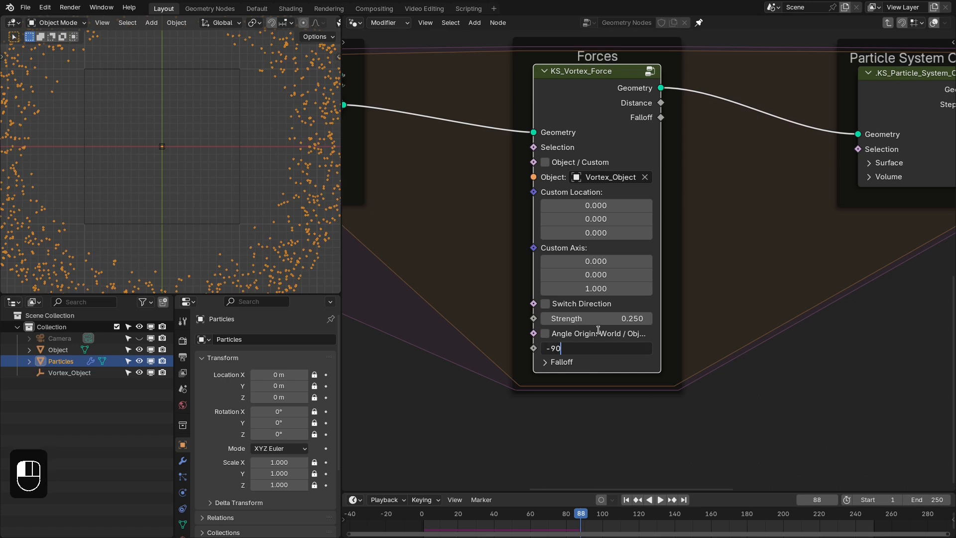
key(Return)
key(shift+Right)
key(shift+Left)
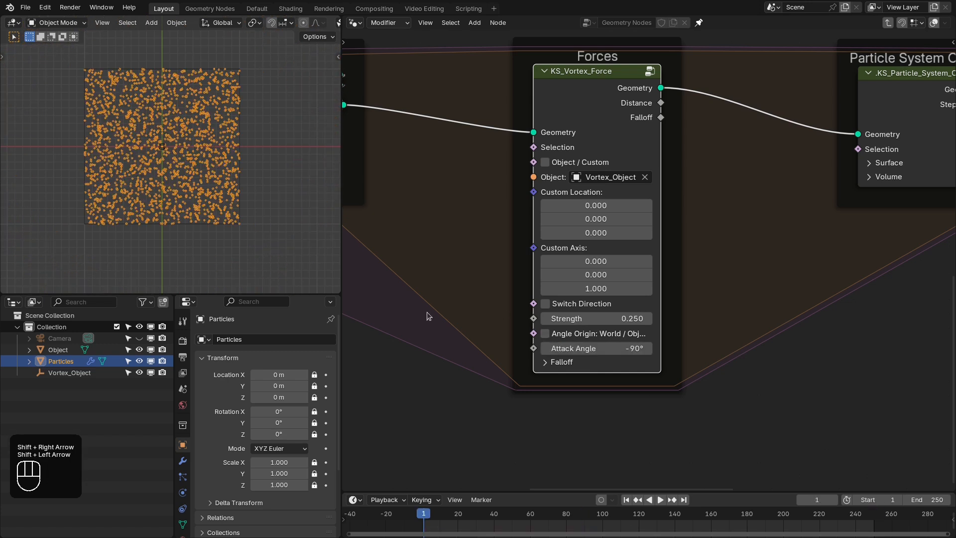
key(space)
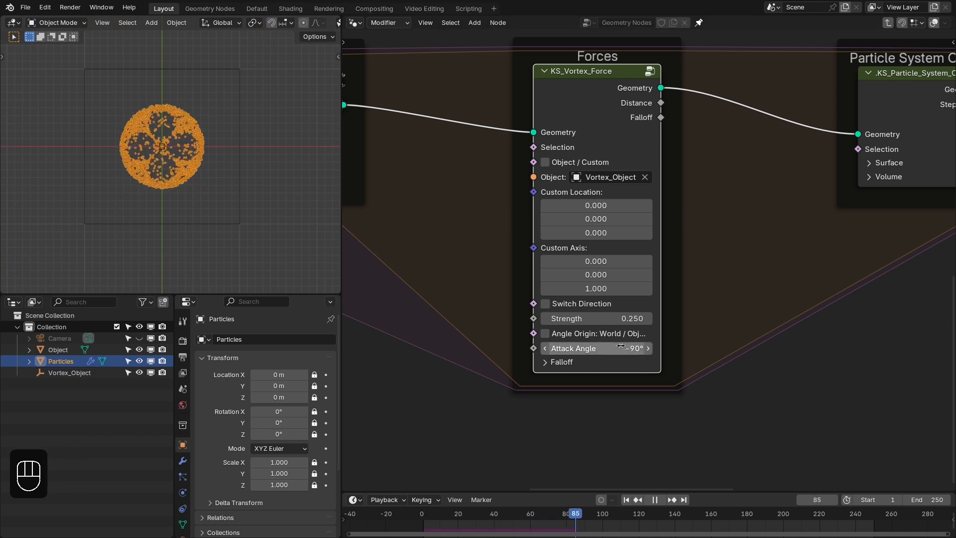
key(space)
- Change the Attack Angle to 90° and replay the simulation from frame 1 to examine the particle motion
click(622, 348)
text(90)
key(Return)
key(shift+Right)
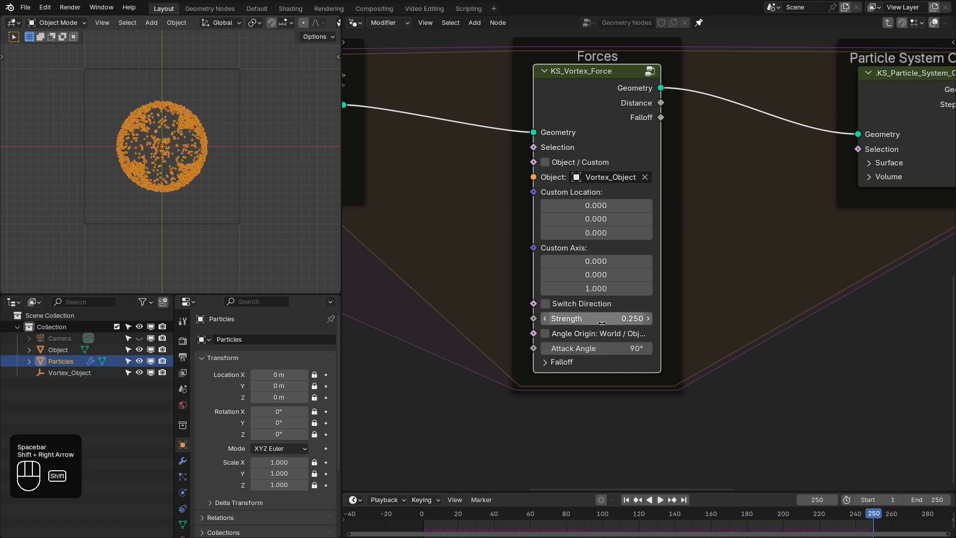
key(shift+Left)
key(space)
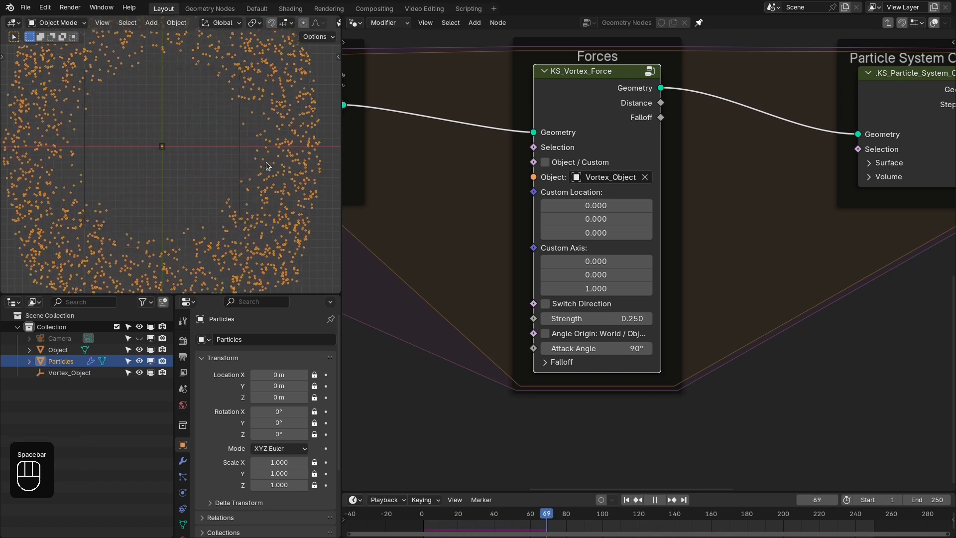
key(space)
- Set the vortex force's Attack Angle to 0° and return the simulation to the first frame
click(609, 344)
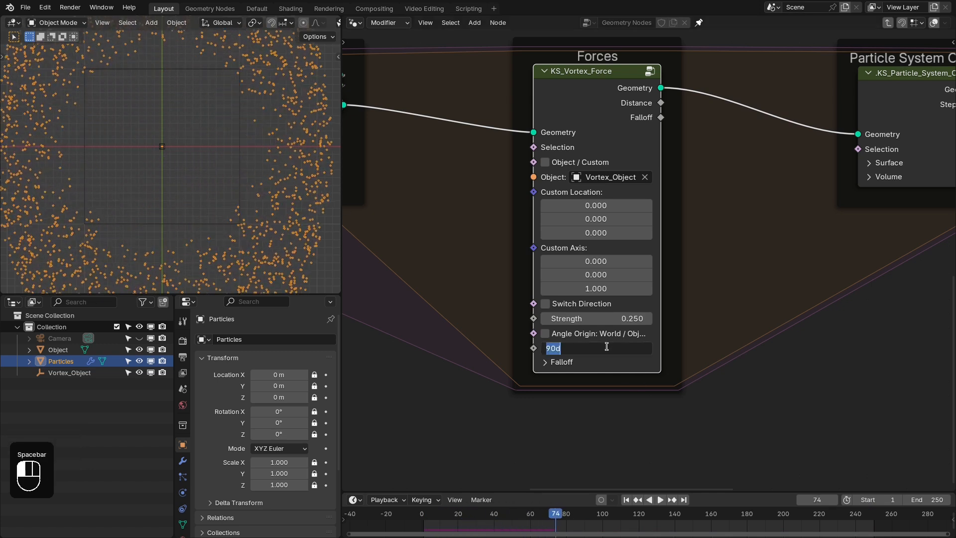
text(0)
key(Return)
key(shift+Right)
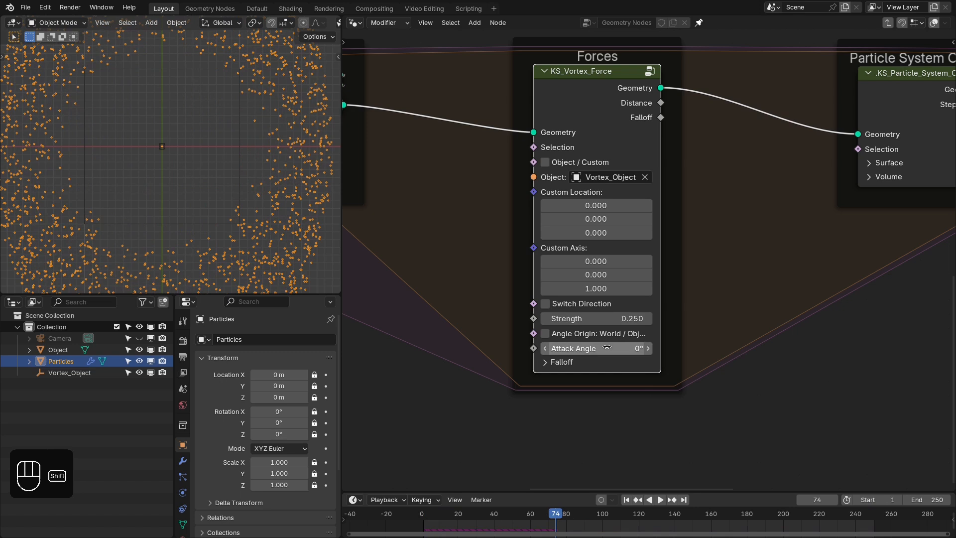
key(shift+Left)
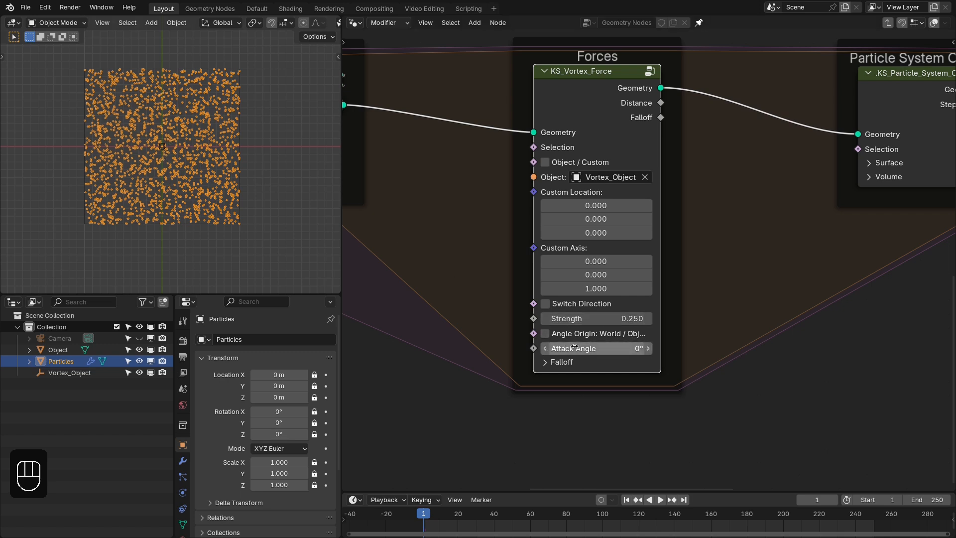
- Set the vortex force's Attack Angle to -75° and play the simulation from frame 1, viewing it in perspective
click(622, 348)
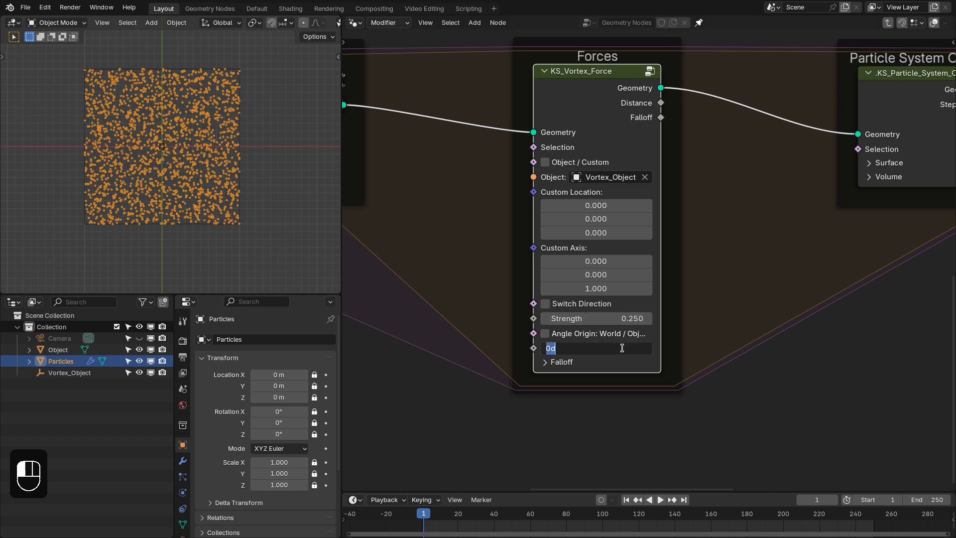
text(-75)
key(Return)
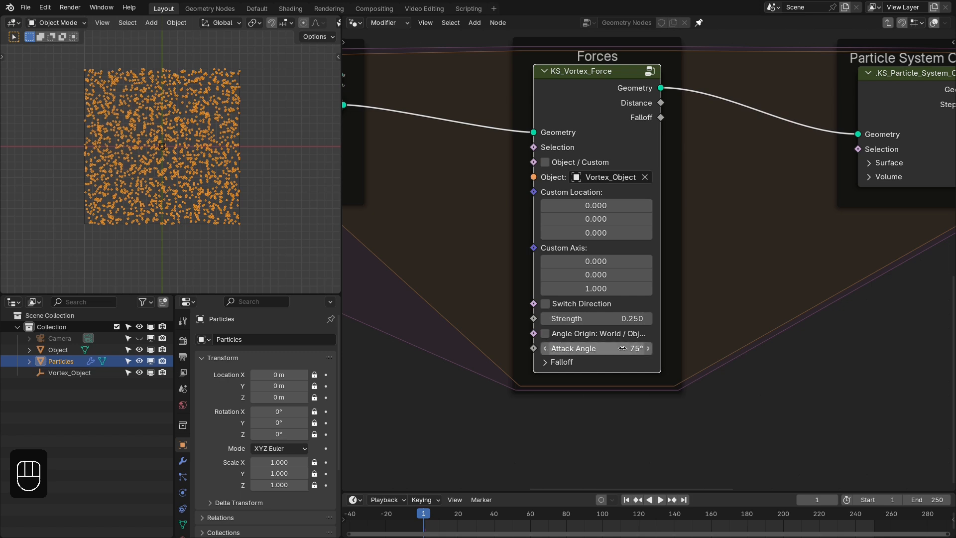
key(shift+Right)
key(shift+Left)
key(space)
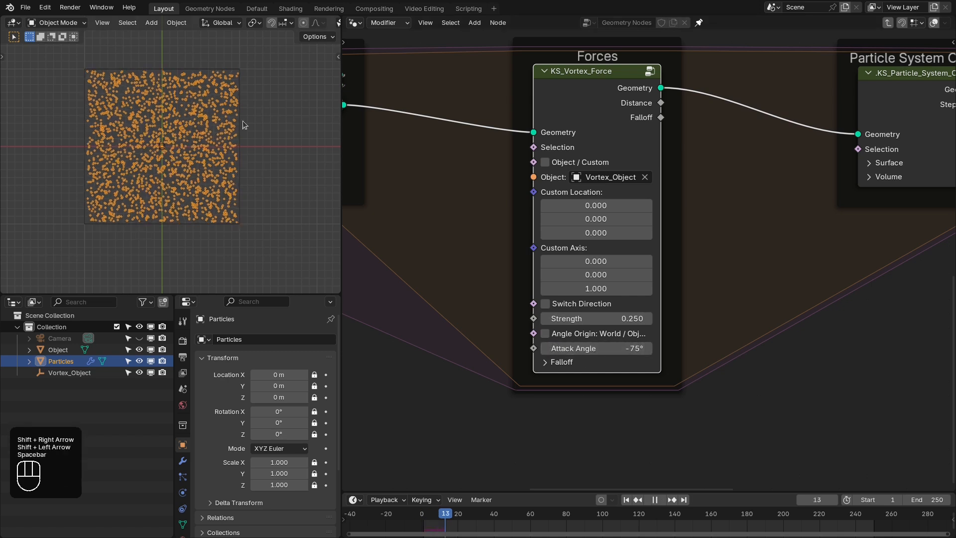
middle_drag(177, 161, 222, 149)
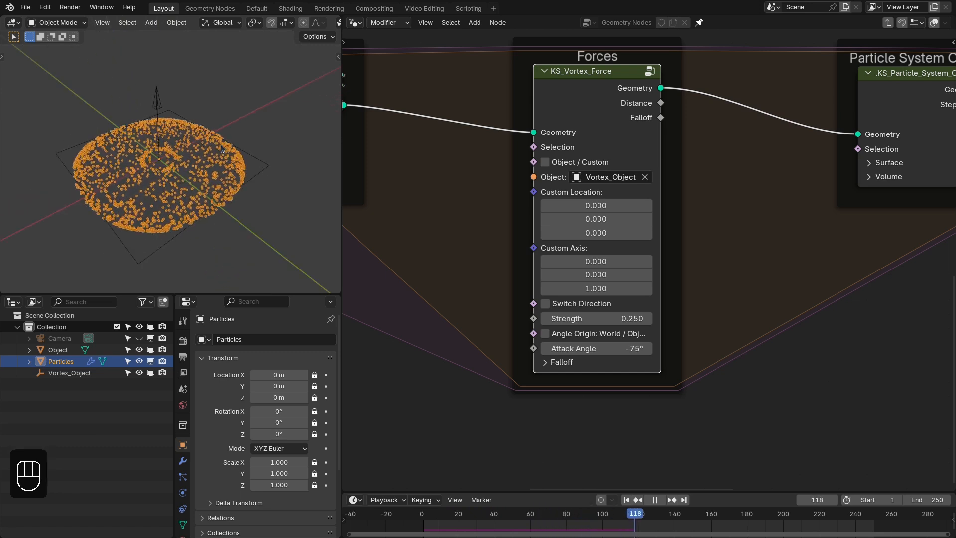
- Stop and rewind the simulation, set the vortex force's Strength to 2, and play it again
key(space)
key(shift+Right)
key(shift+Left)
click(605, 319)
text(2)
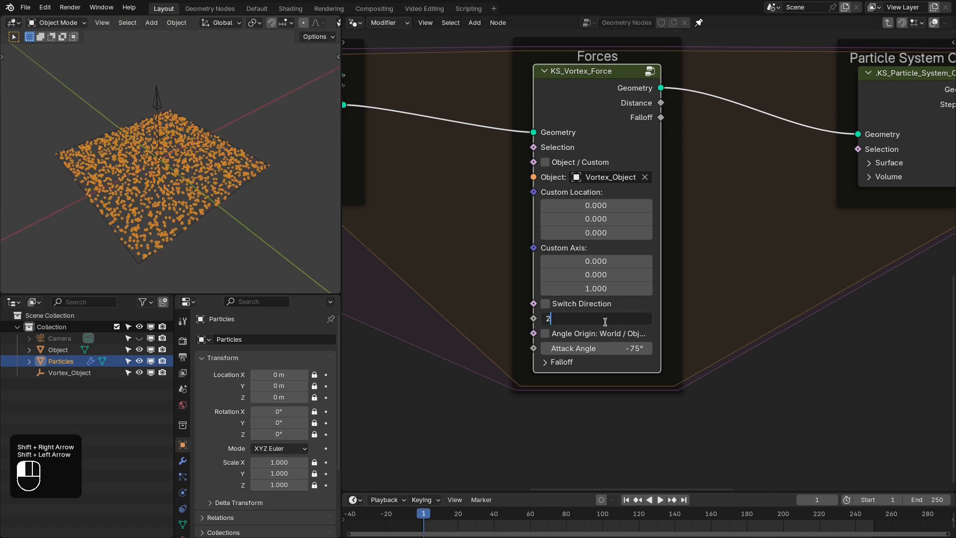
key(Return)
key(space)
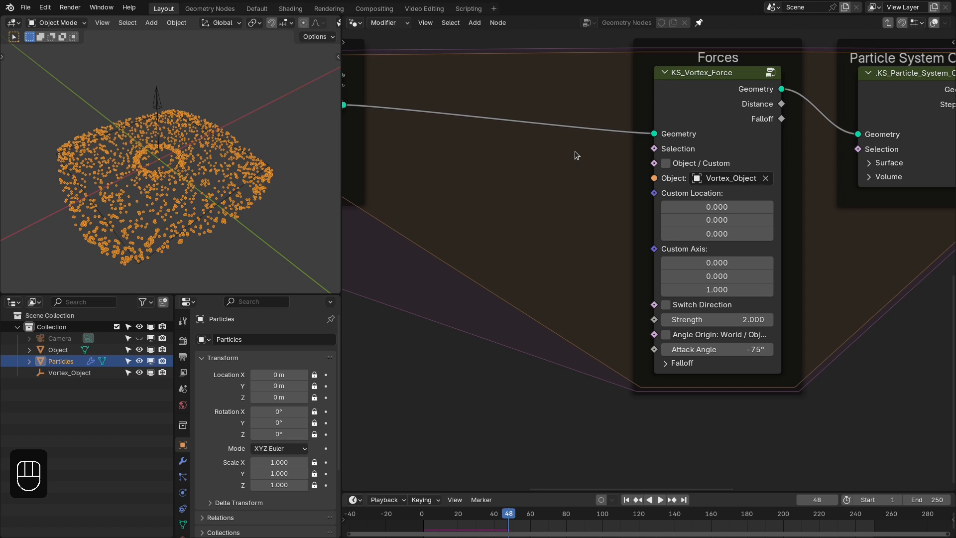
- Insert a KS_Turbulence_Force node ahead of the vortex force in the Forces frame and make the vortex force node narrower
middle_drag(543, 127, 556, 130)
key(shift+a)
click(556, 124)
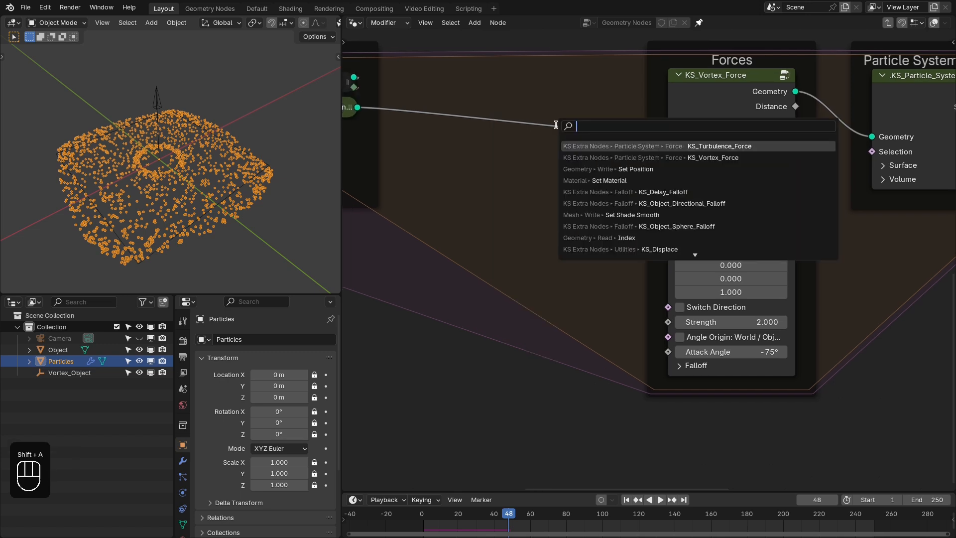
click(684, 146)
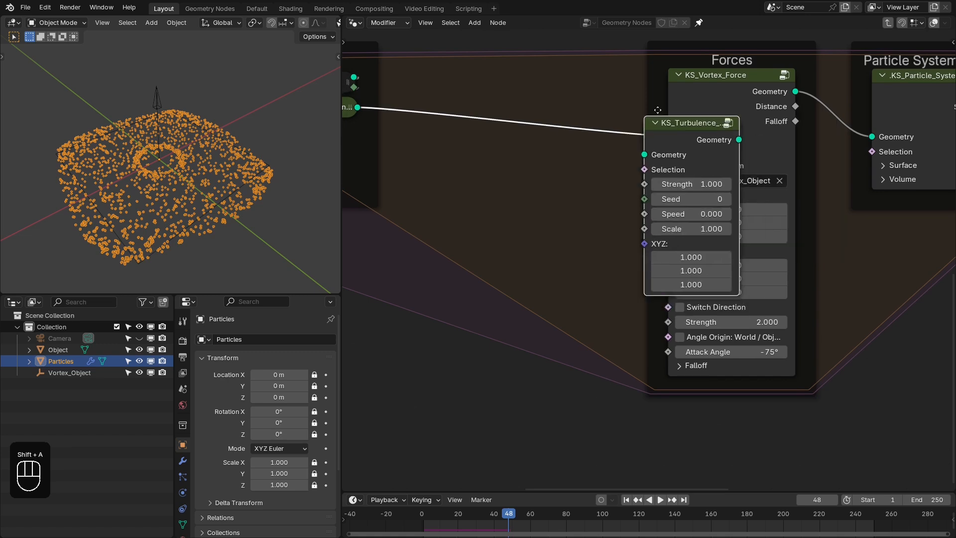
click(645, 61)
drag(581, 80, 613, 86)
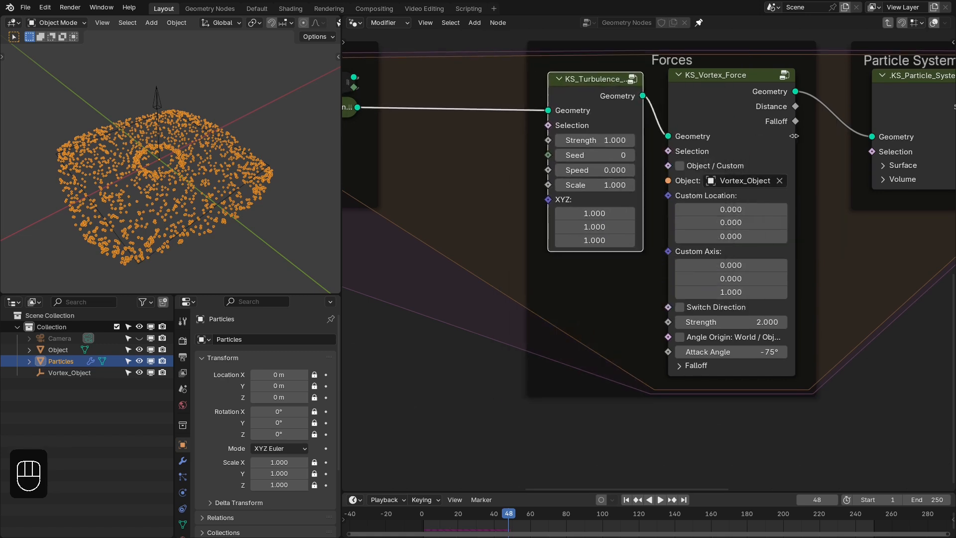
drag(794, 136, 768, 136)
- Set the turbulence force's Strength to 5, Scale to 5 and Speed to 0.001
double_click(608, 139)
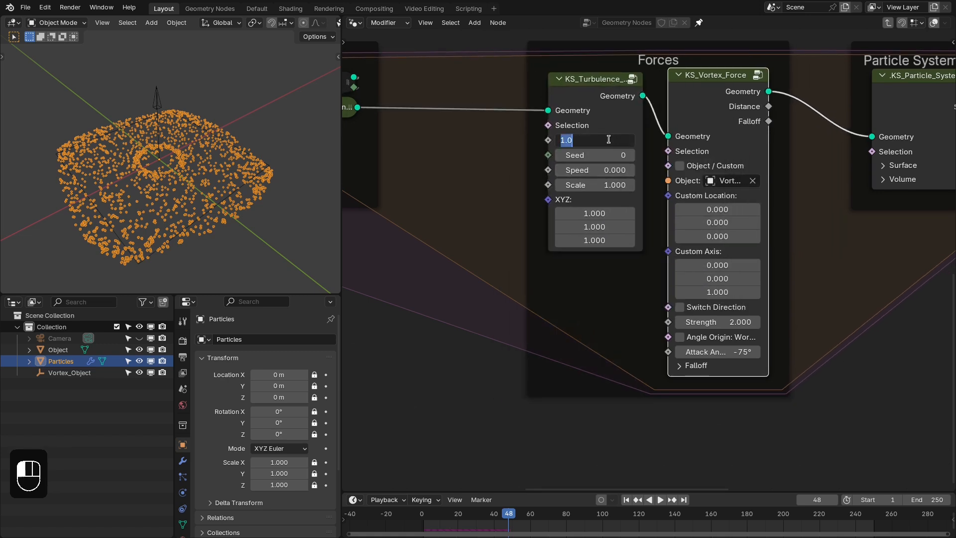
text(5)
key(Return)
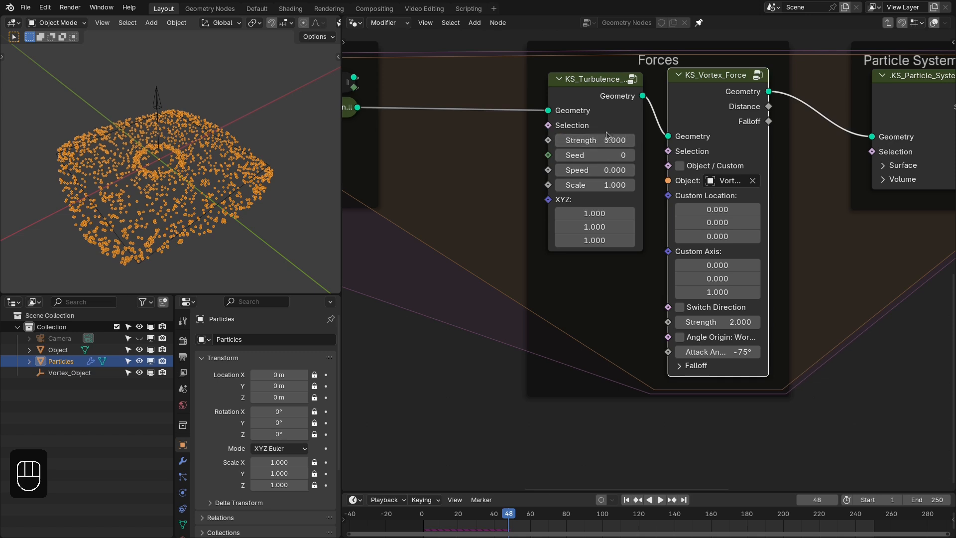
double_click(613, 185)
text(5)
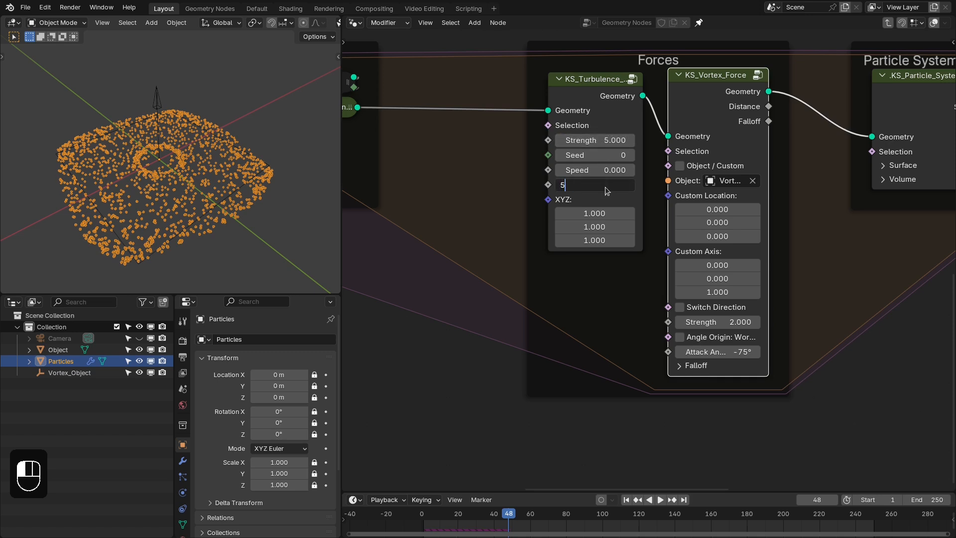
key(Return)
double_click(604, 170)
text(0.)
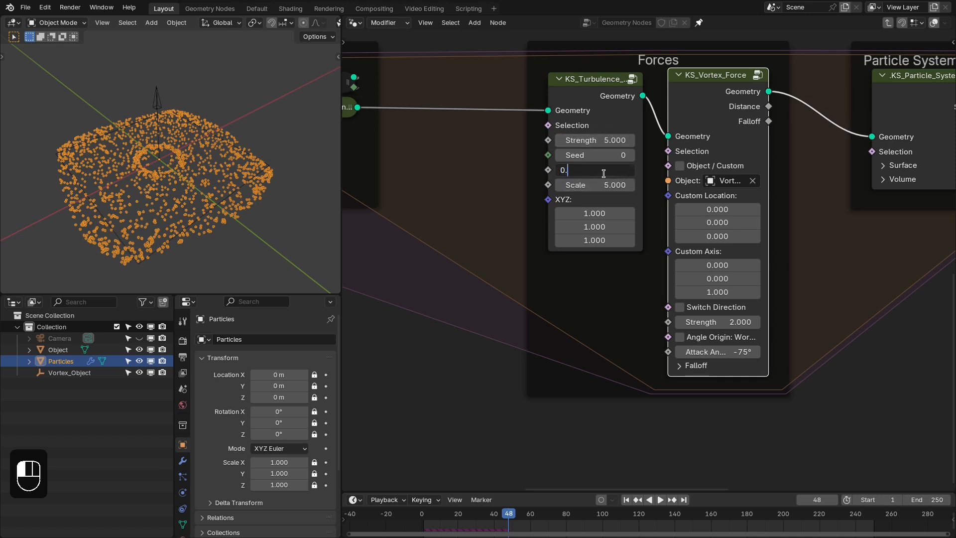
text(001)
key(Return)
- Play the simulation repeatedly from the first frame to examine the combined turbulence and vortex motion
key(shift+Right)
key(shift+Left)
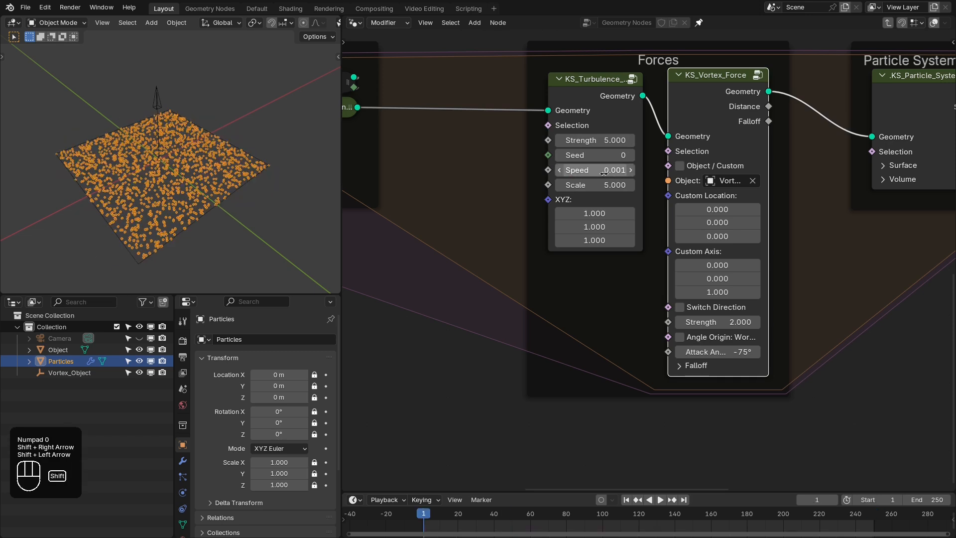
key(space)
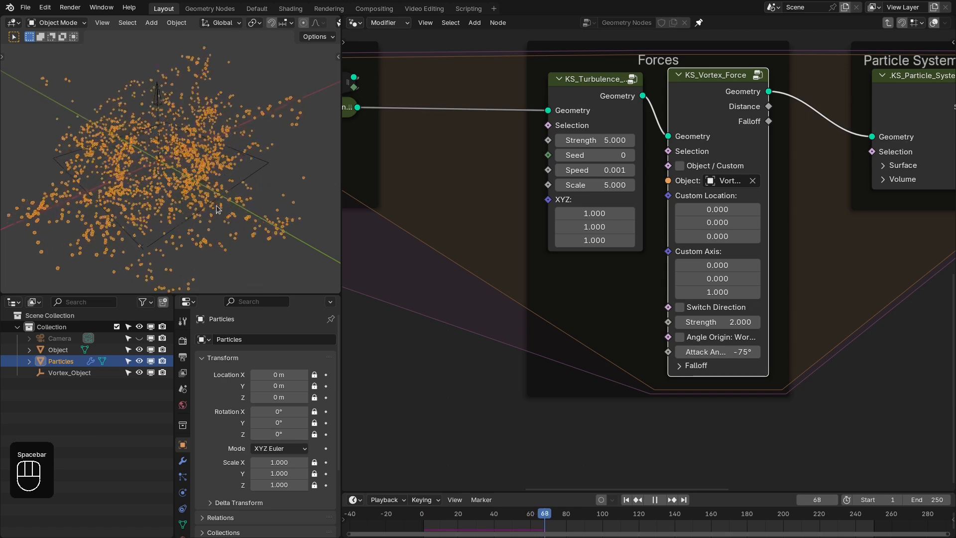
key(shift+Left)
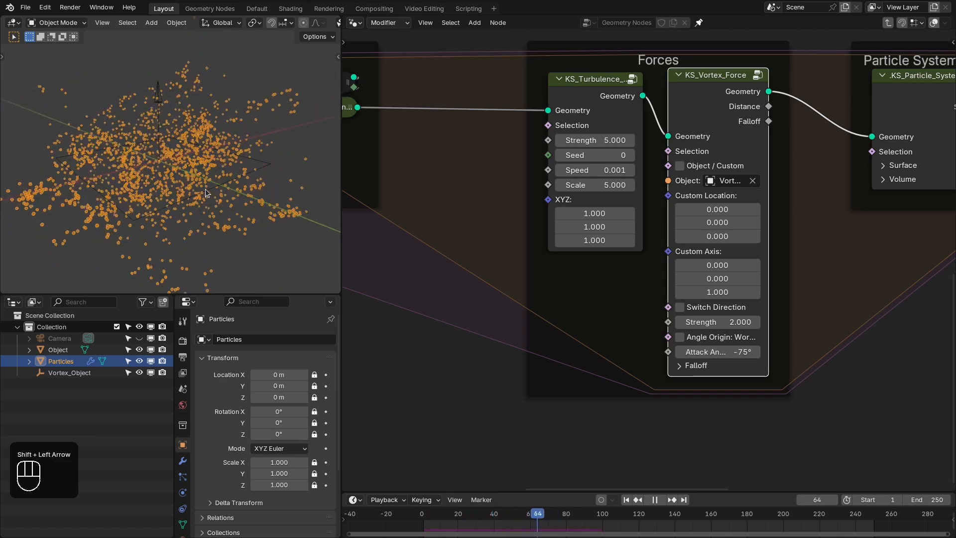
key(shift+Left)
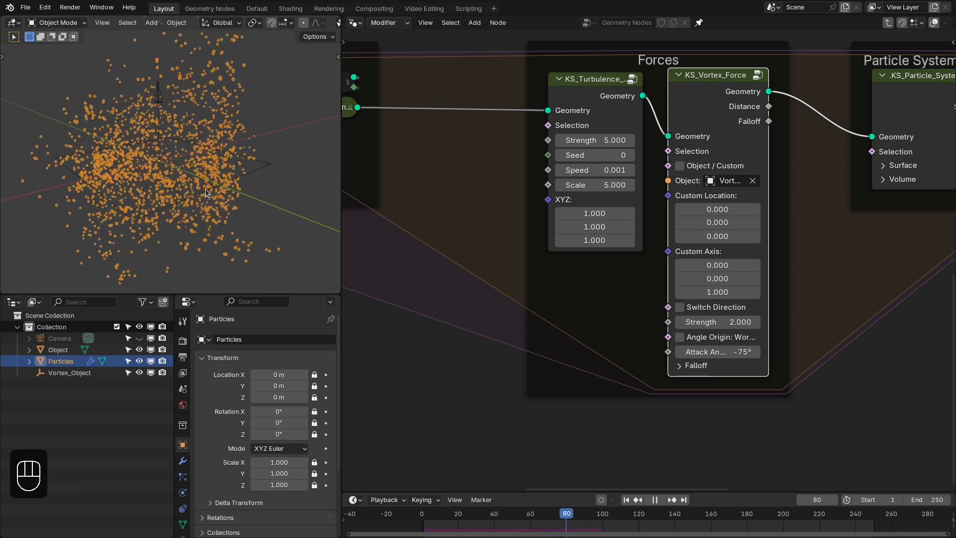
key(shift+Left)
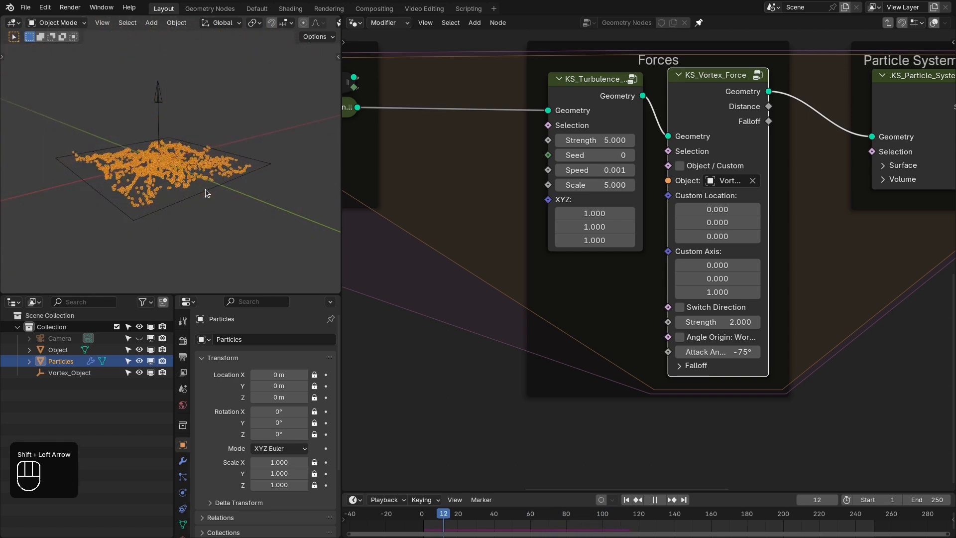
- Select Vortex_Object in the top view and move it about 1.035 m along the X axis
key(KP_7)
click(160, 148)
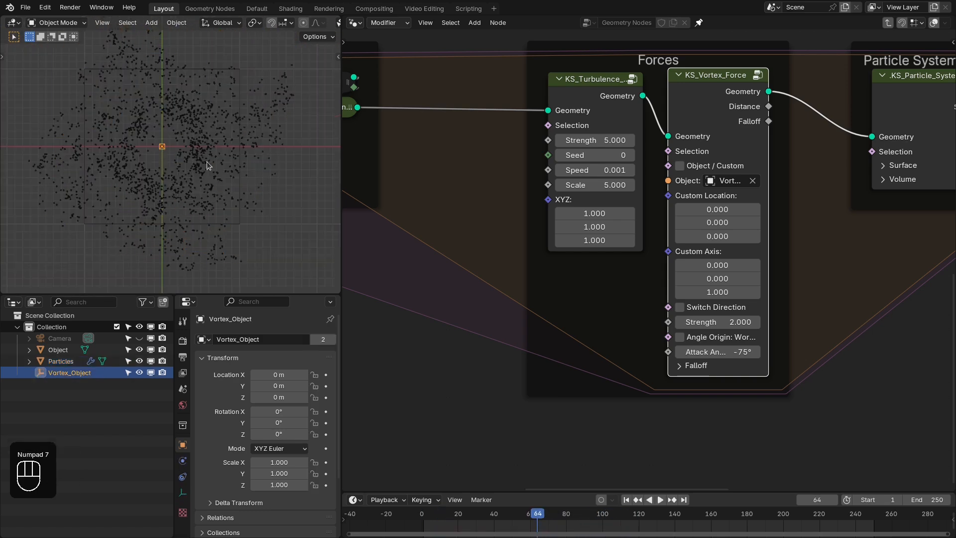
key(g)
key(x)
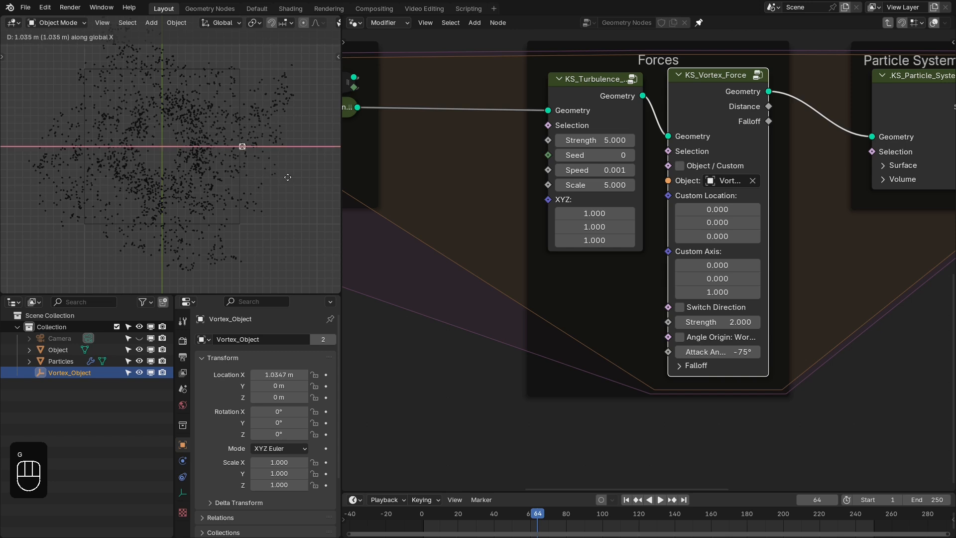
click(287, 162)
- Replay the simulation from the first frame in perspective to examine how particles follow the moved vortex empty
key(shift+Right)
key(shift+Left)
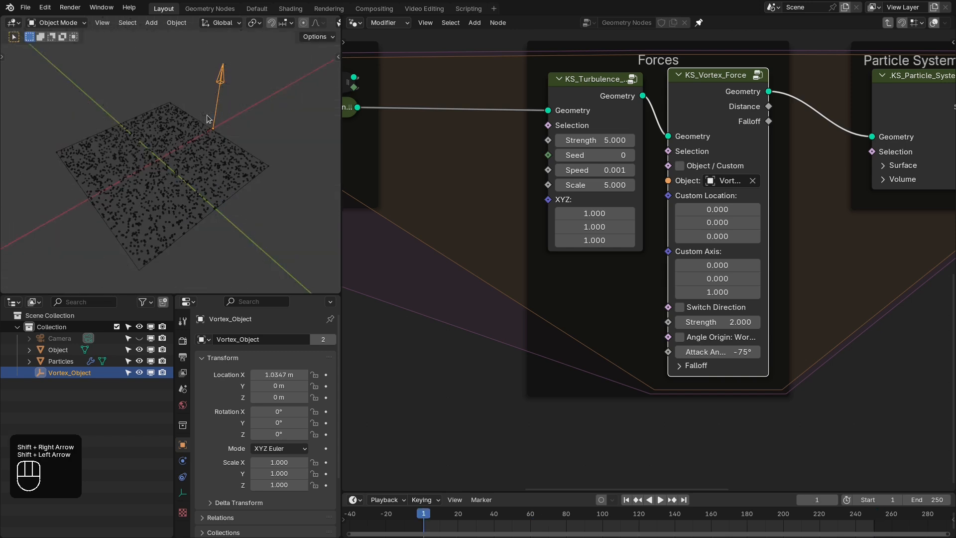
key(space)
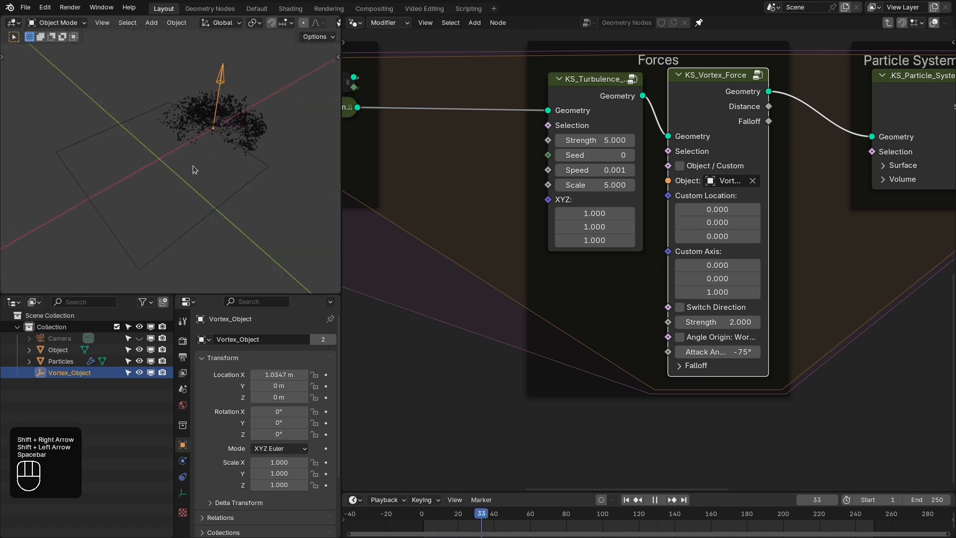
key(shift+Left)
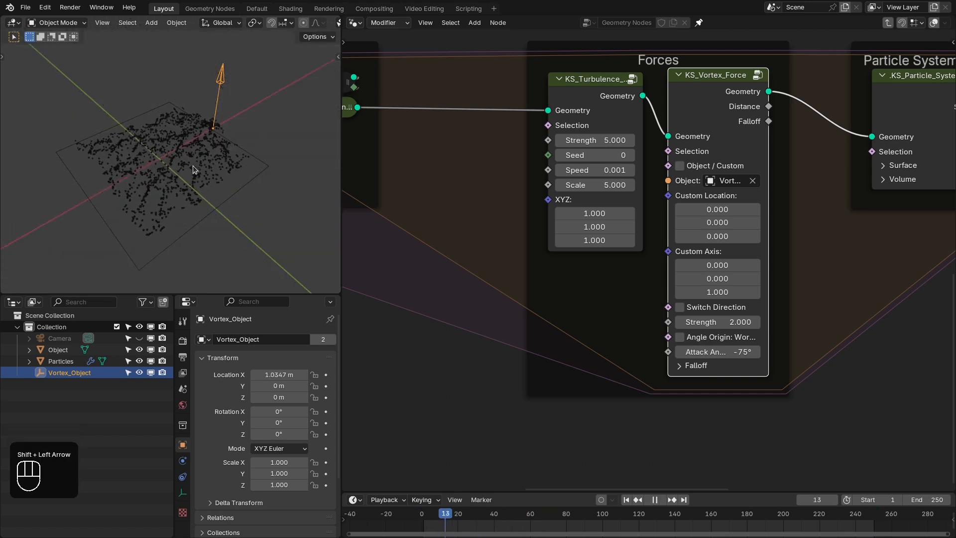
key(space)
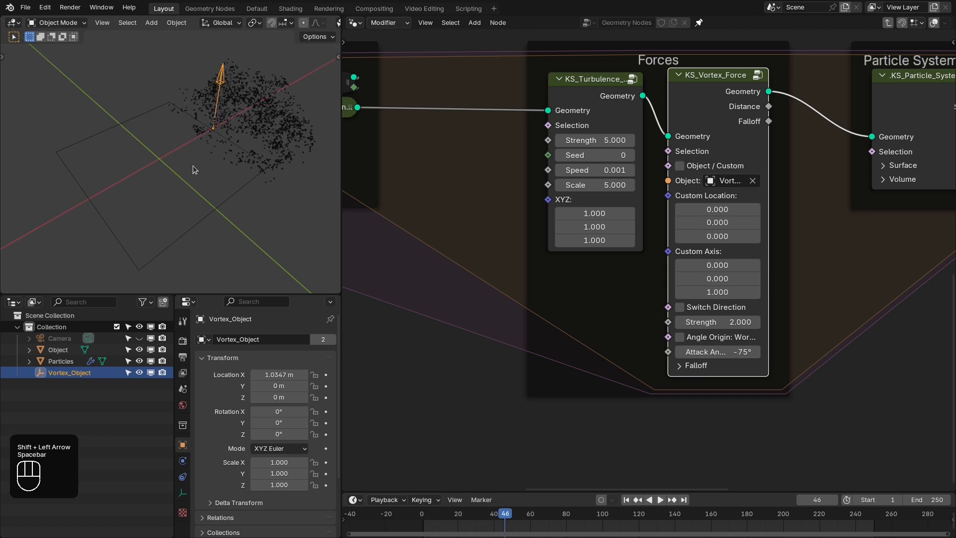
- Bring the particle system input node into view, replay the simulation in the top view, and rewind it to frame 1
key(KP_7)
key(shift+Right)
key(shift+Left)
scroll(563, 204, down, 3)
middle_drag(546, 224, 770, 255)
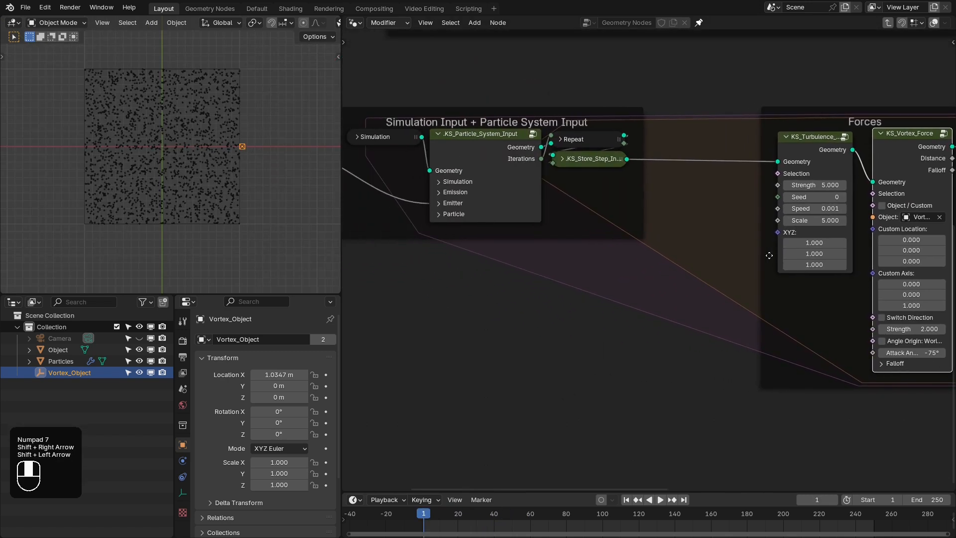
middle_drag(518, 278, 673, 287)
scroll(611, 267, up, 3)
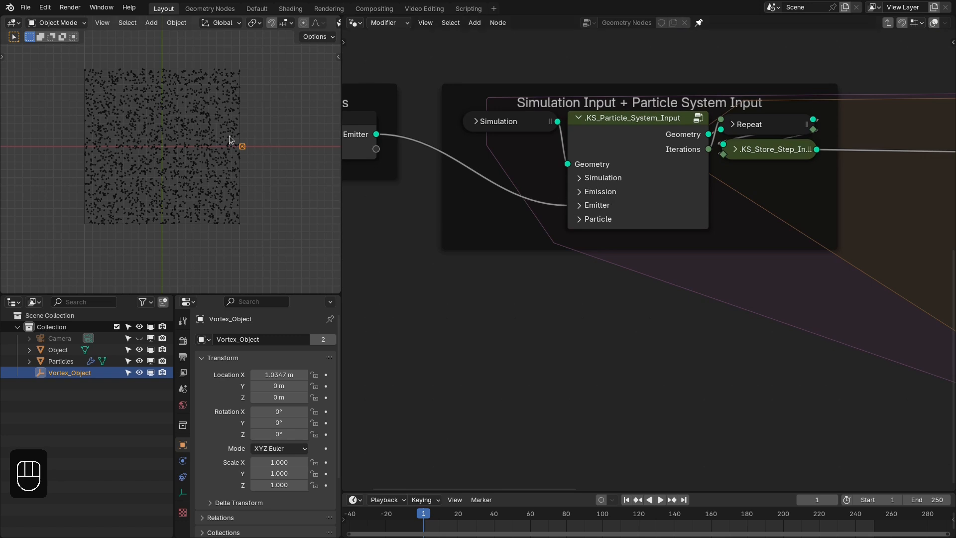
key(space)
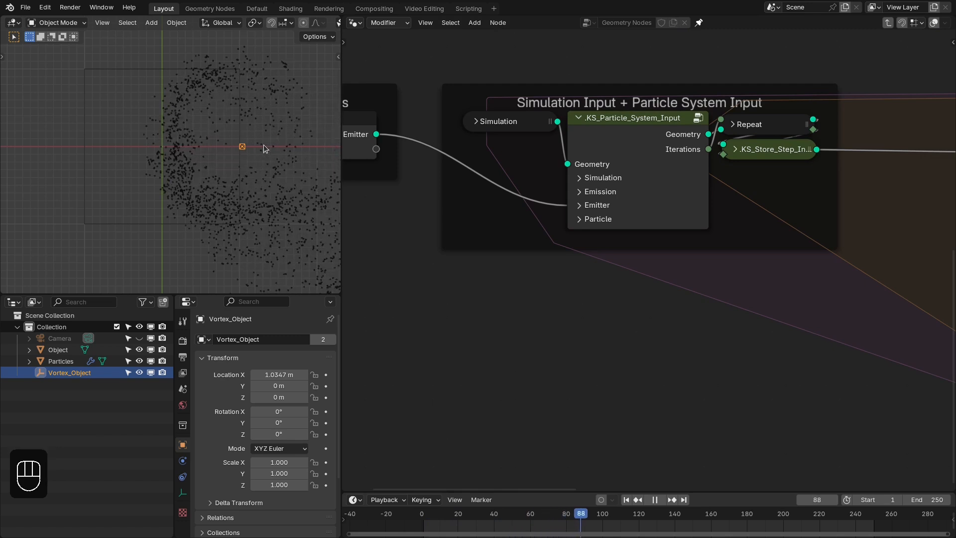
key(space)
key(shift+Left)
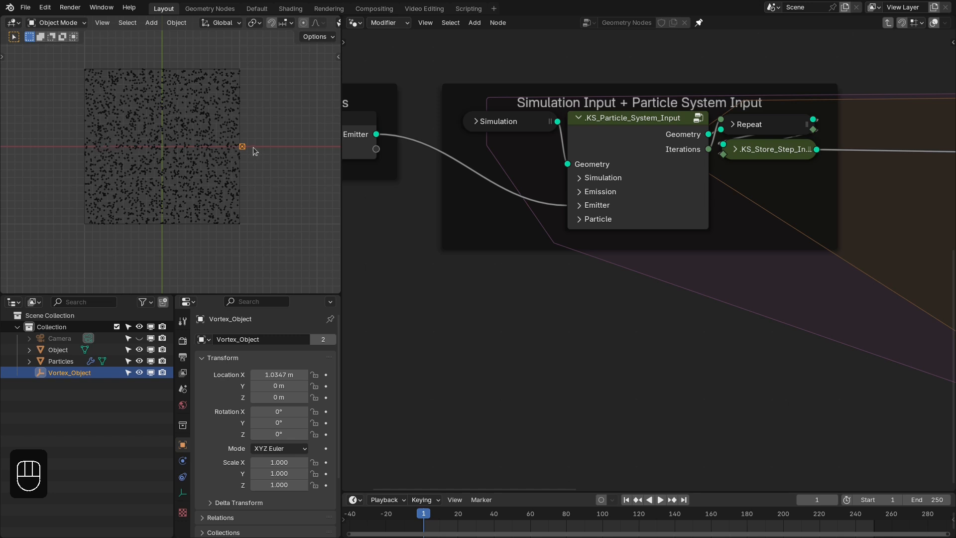
- Expand the Emission settings of the KS_Particle_System_Input node, set End Frame to 60, and reset the simulation to frame 1
click(600, 208)
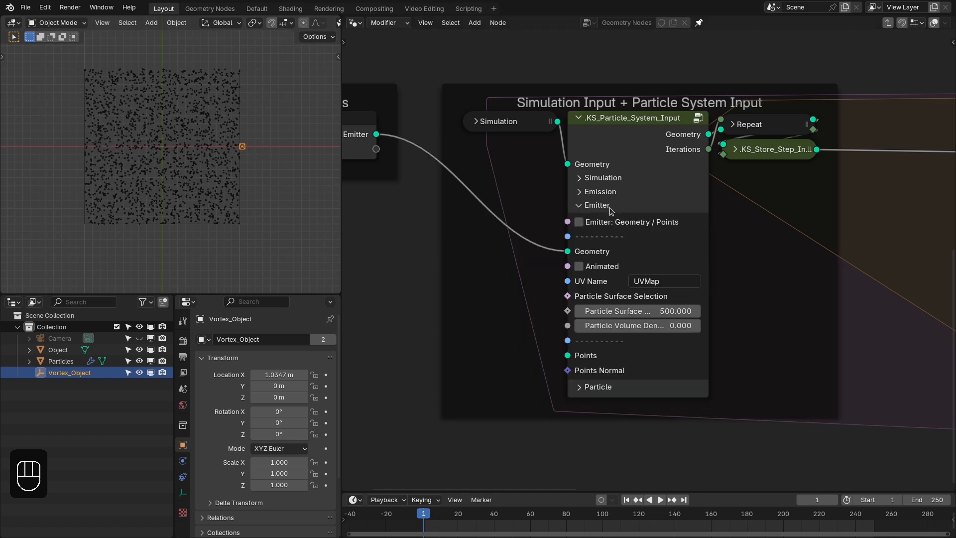
click(610, 208)
click(606, 194)
middle_drag(616, 223, 660, 229)
drag(612, 259, 404, 253)
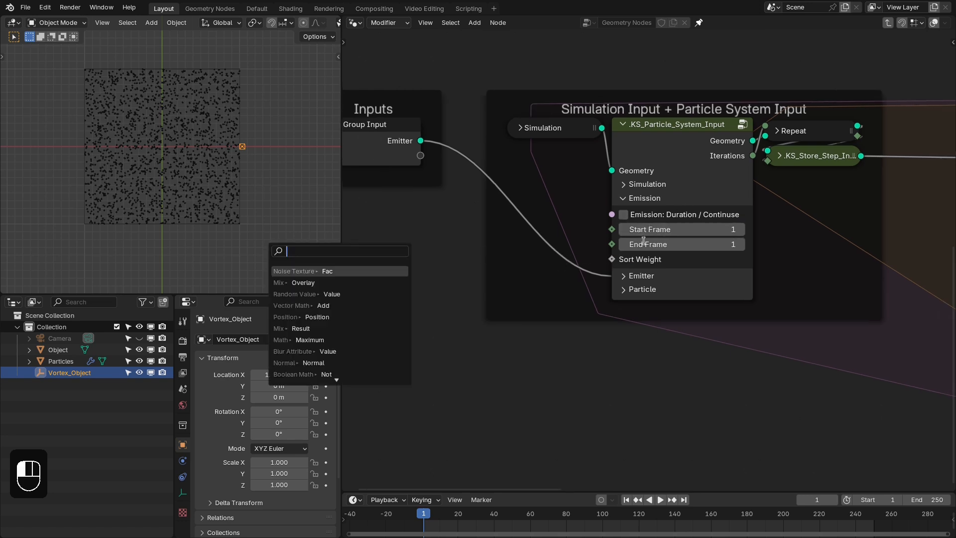
click(694, 266)
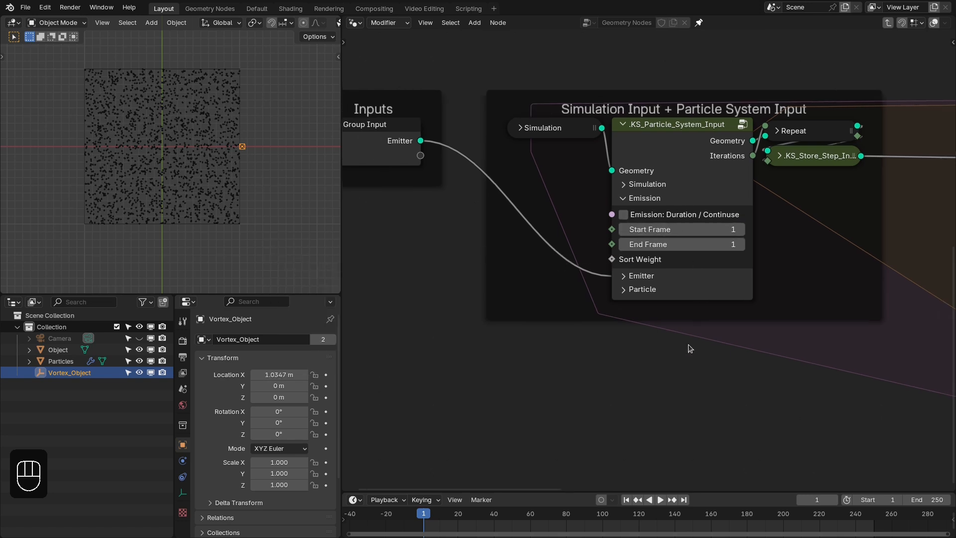
click(699, 245)
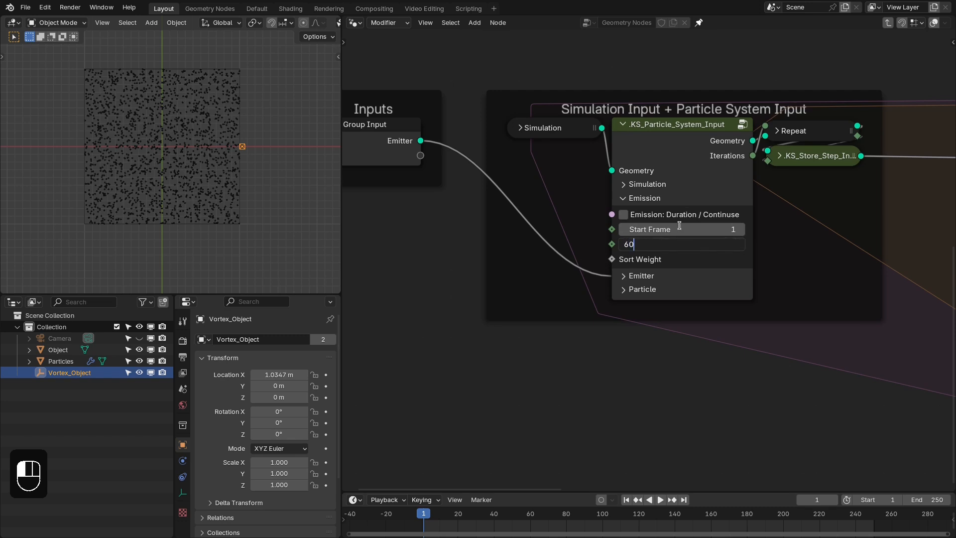
key(Return)
key(shift+Right)
key(shift+Left)
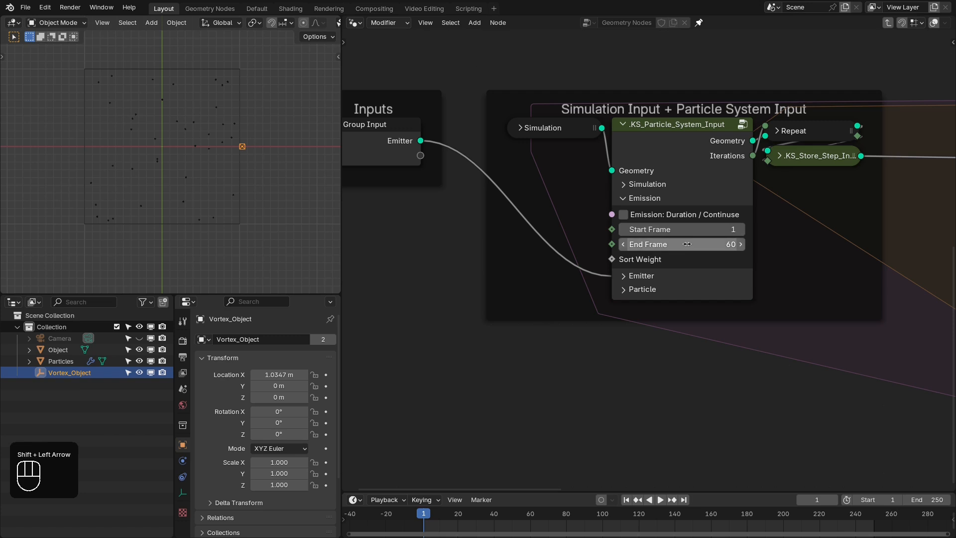
- Add a KS_Curve_Edge falloff node and connect its Falloff output to the Sort Weight input of KS_Particle_System_Input
middle_drag(620, 282, 723, 289)
drag(716, 266, 498, 267)
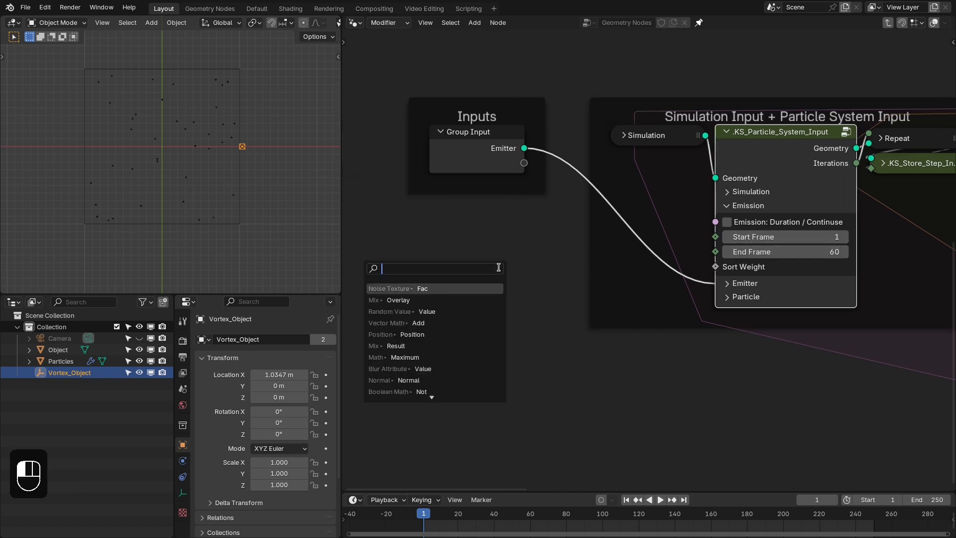
text(fallo)
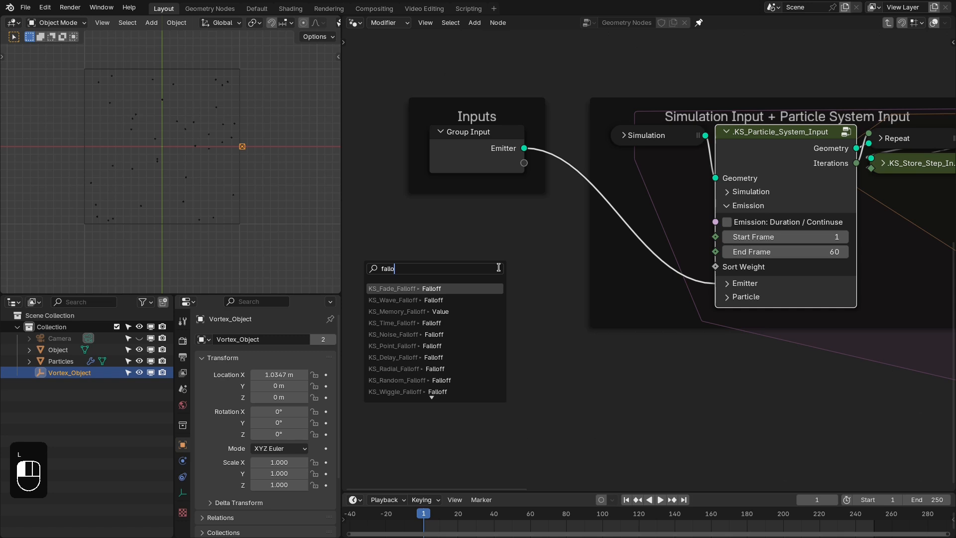
key(BackSpace)
key(BackSpace)
key(BackSpace)
key(BackSpace)
key(BackSpace)
text(curve )
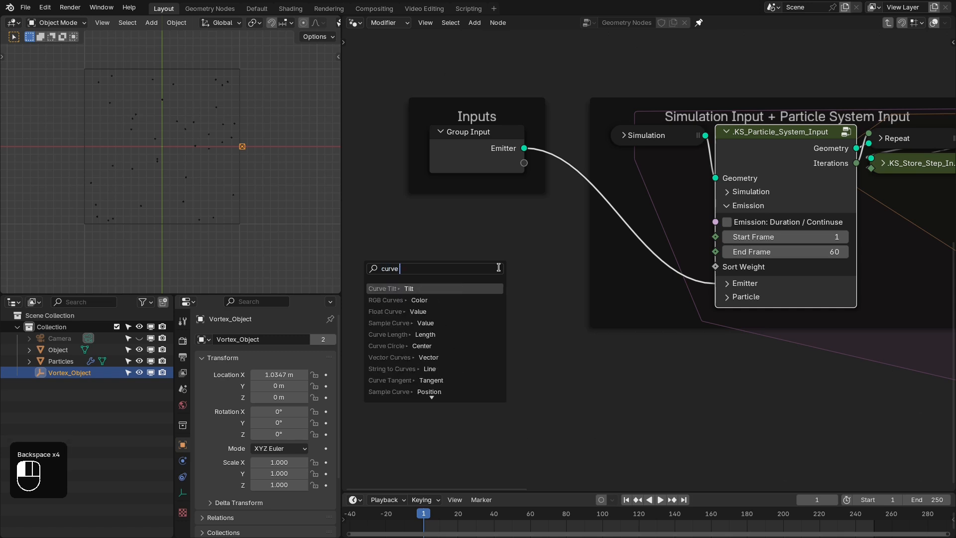
text(edge)
key(Return)
click(476, 263)
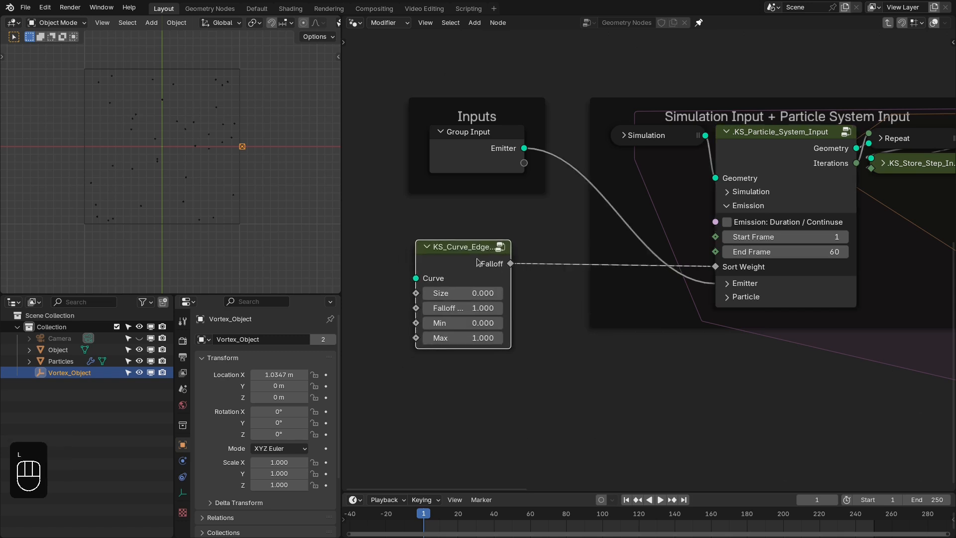
- Add a Bézier curve to the scene in the top view
middle_drag(477, 262, 604, 254)
key(shift+a)
mouse_move(114, 168)
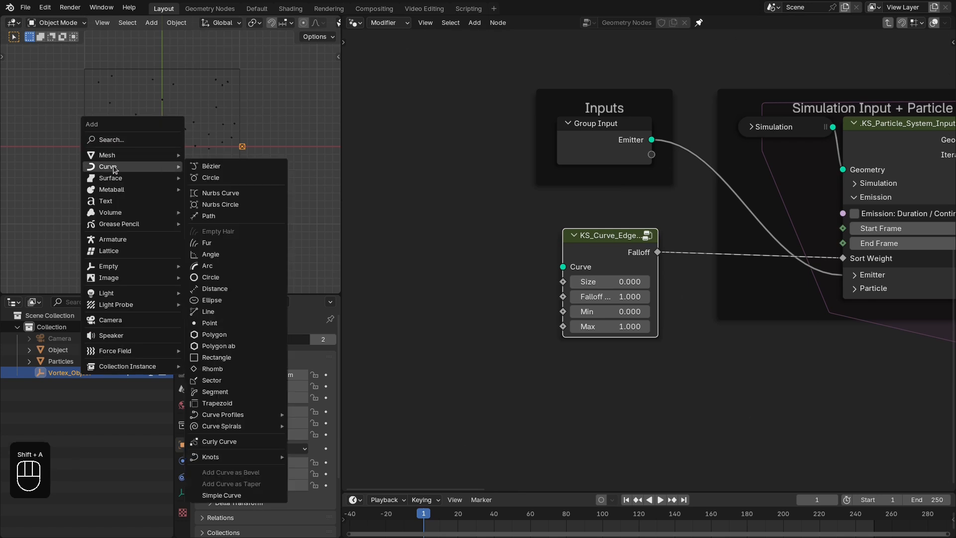
click(230, 168)
- Bring BézierCurve into the node tree as an Object Info node set to Relative and connect its Geometry to the falloff node's Curve input
drag(66, 338, 450, 252)
click(478, 320)
drag(499, 319, 527, 327)
drag(531, 311, 563, 267)
middle_drag(601, 244, 583, 242)
drag(578, 241, 574, 243)
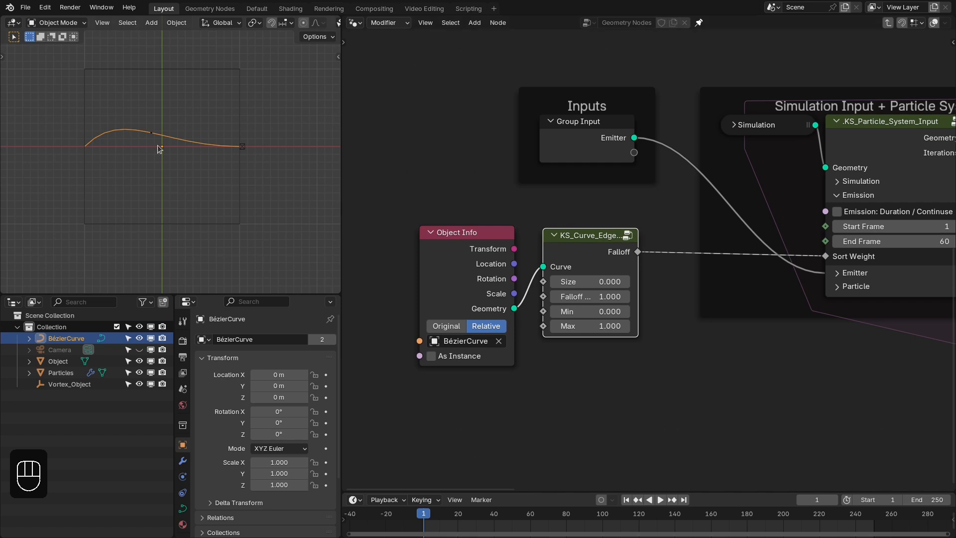
middle_drag(642, 253, 621, 248)
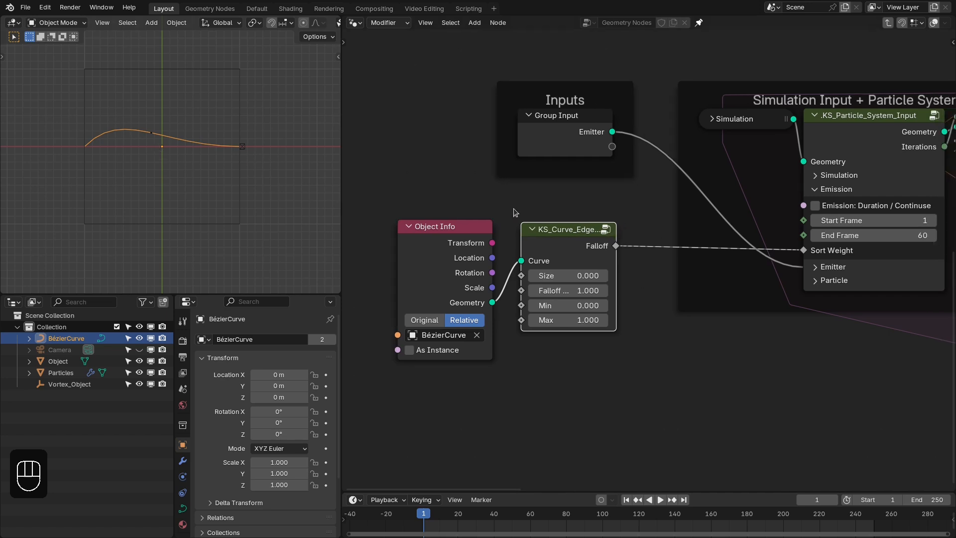
drag(453, 192, 558, 232)
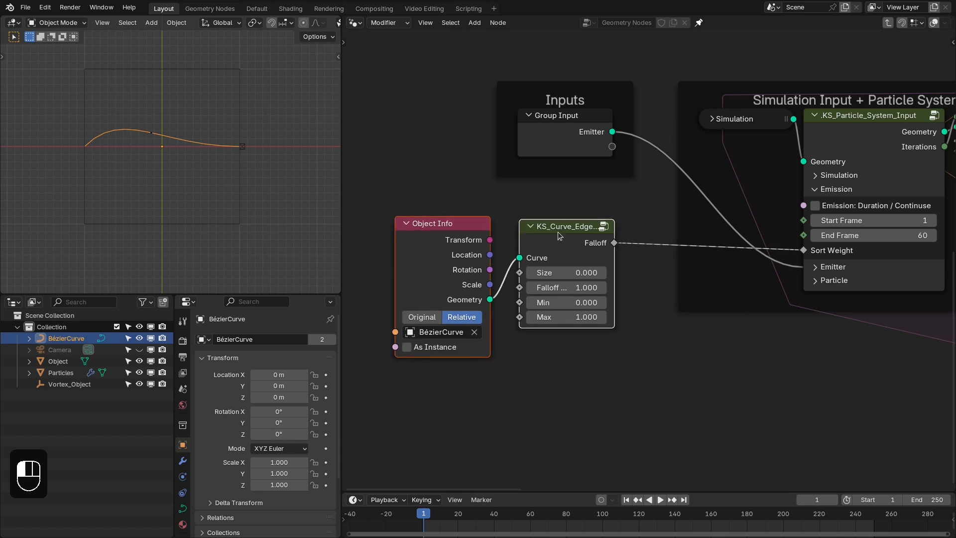
- Preview the curve falloff on the KS_Particle_System_Input geometry through a Viewer node, inspect it from above, and delete the Viewer
middle_drag(212, 146, 212, 89)
middle_drag(623, 226, 527, 212)
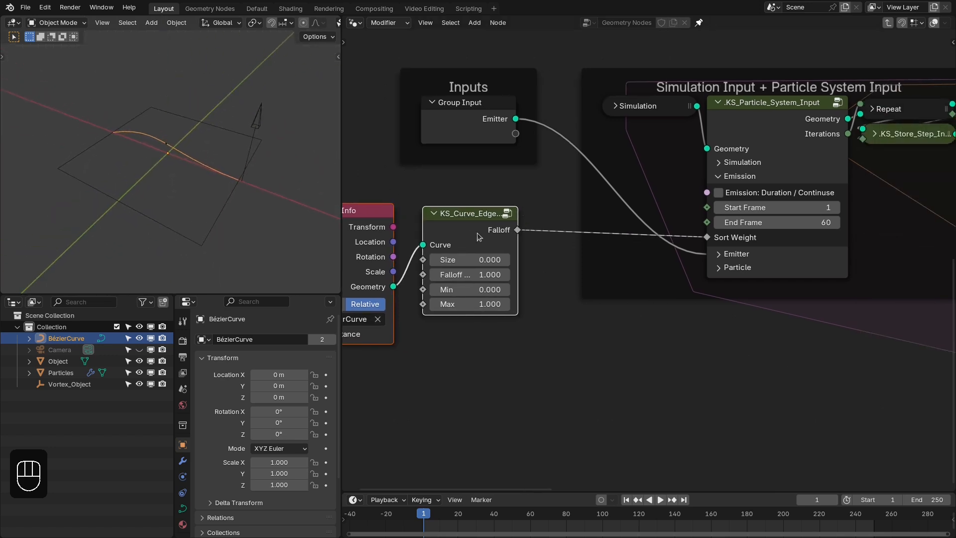
scroll(541, 230, down, 1)
ctrl+shift+click(805, 141)
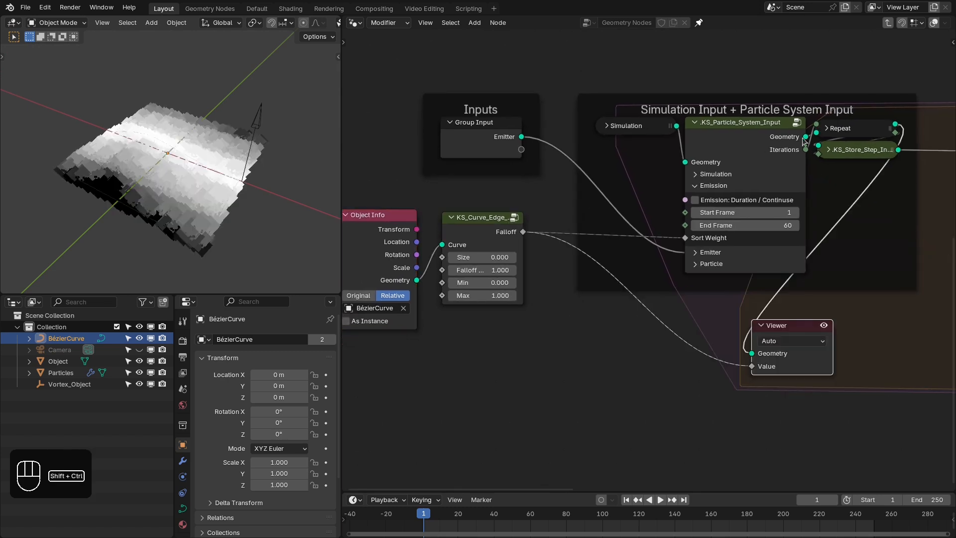
click(866, 78)
drag(848, 58, 834, 200)
key(Escape)
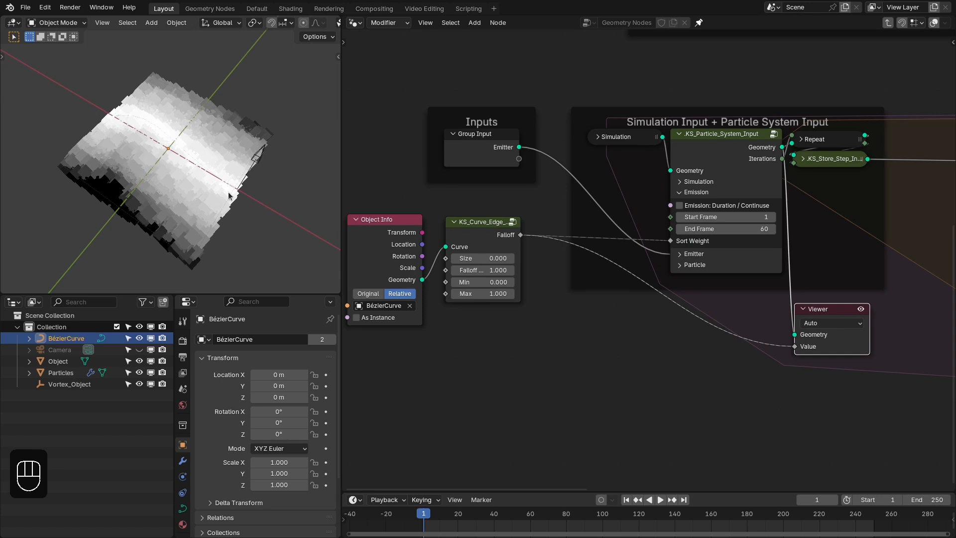
key(KP_7)
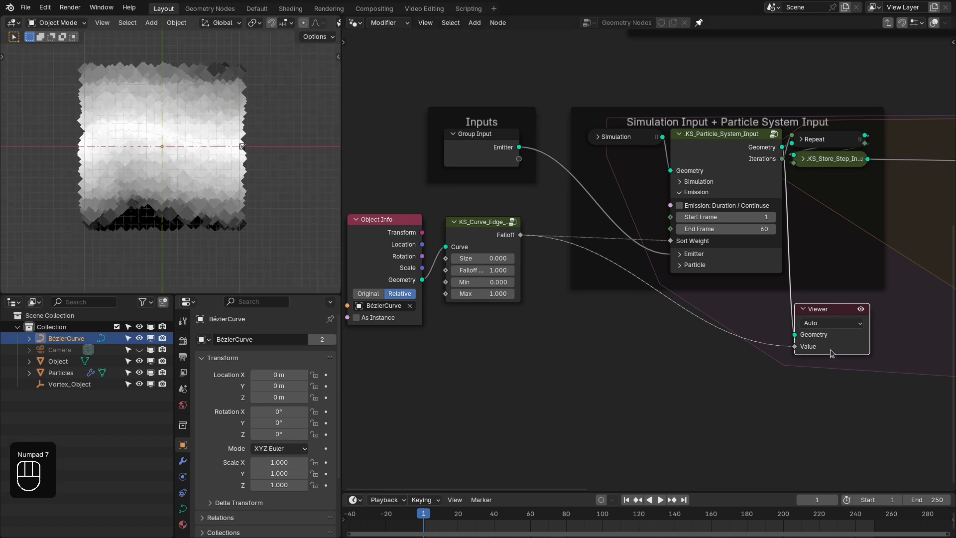
key(x)
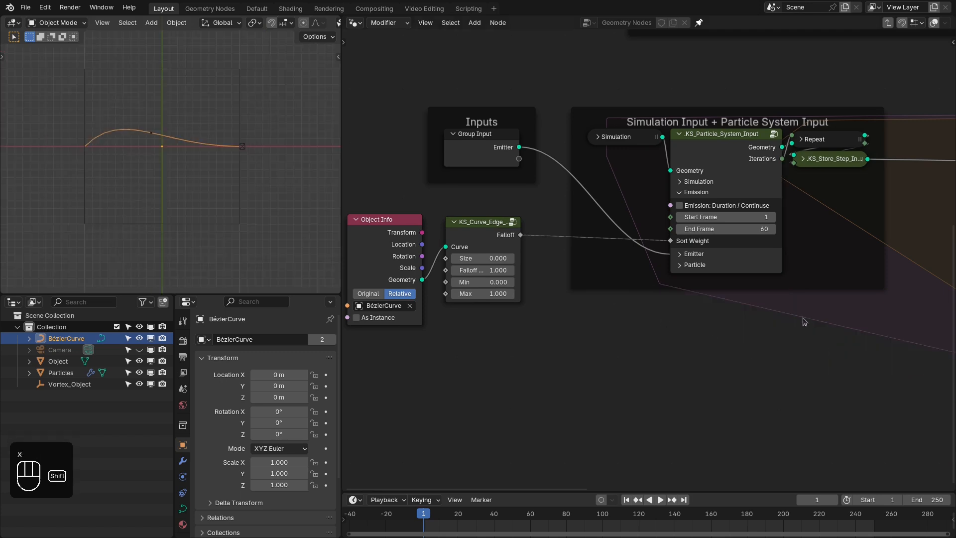
- Replay the simulation from frame 1 in perspective to examine how particles emit outward from the Bézier curve, and pause it
key(shift+Right)
key(shift+Left)
key(space)
middle_drag(298, 234, 218, 185)
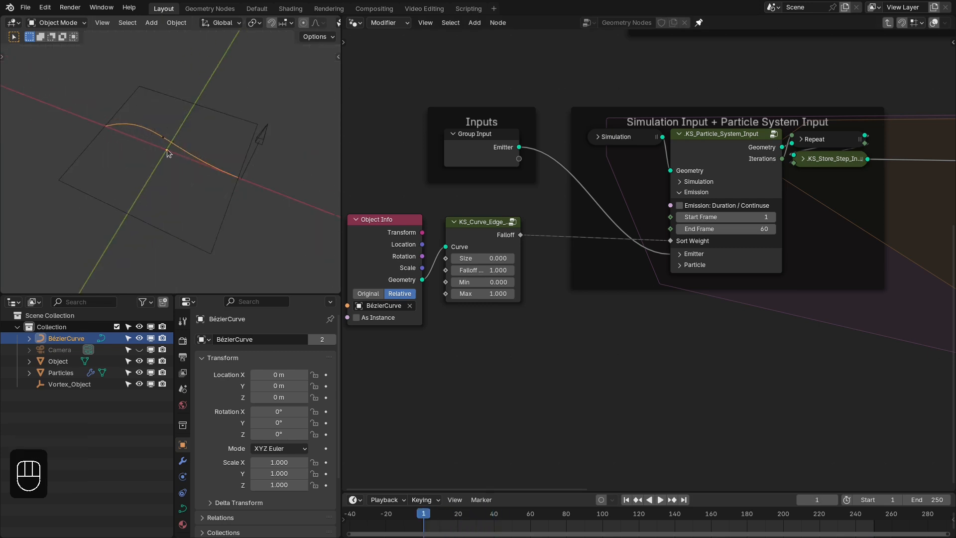
mouse_move(167, 148)
middle_down()
mouse_move(128, 131)
mouse_move(154, 154)
middle_up()
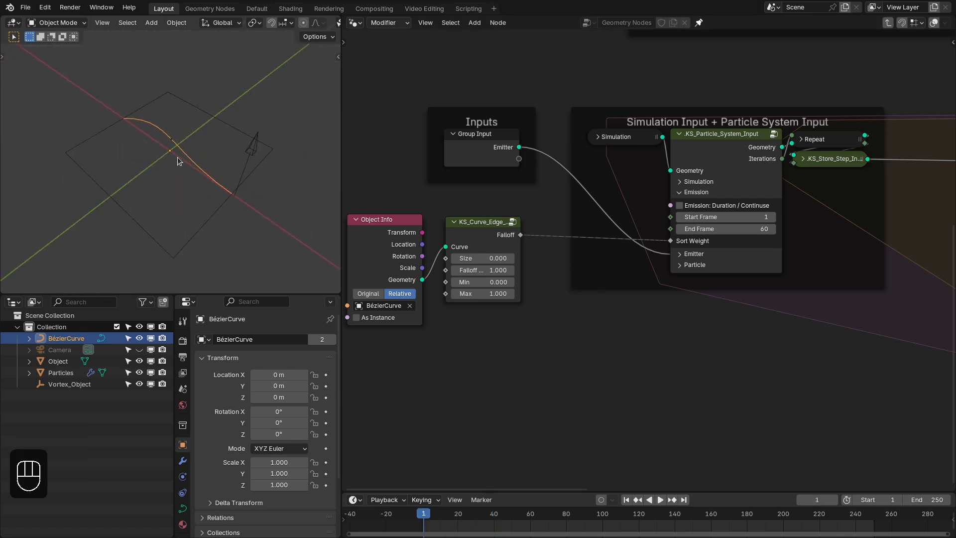
key(space)
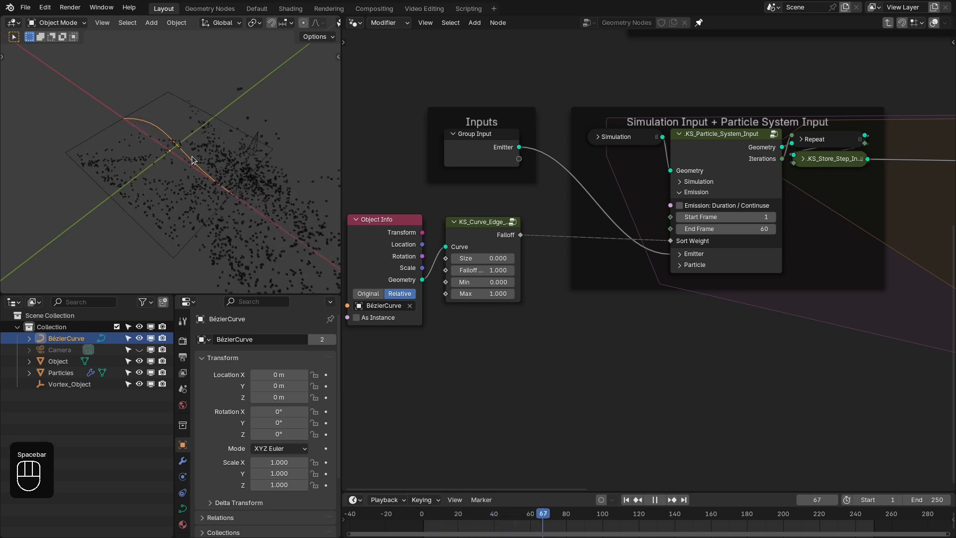
key(space)
- Scrub back to frame 59 and step between frames 59 and 60 to compare the particles at the end of emission
mouse_move(544, 511)
mouse_down()
mouse_move(550, 518)
mouse_move(528, 520)
mouse_up()
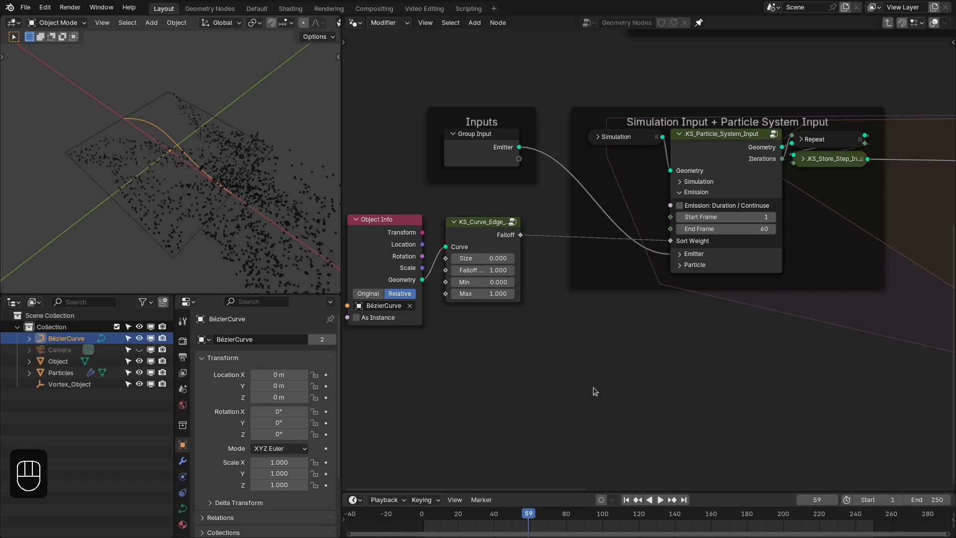
key(Right)
key(Left)
key(Right)
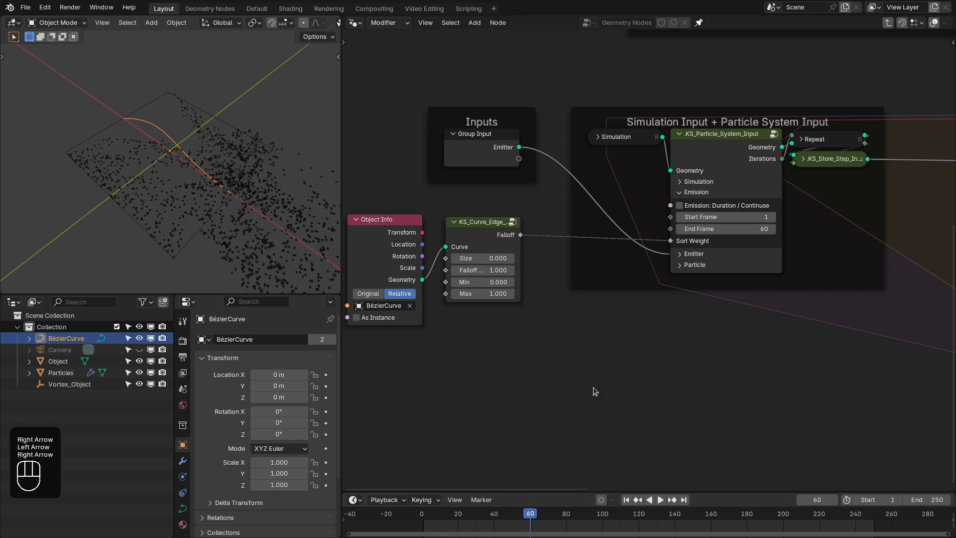
key(Left)
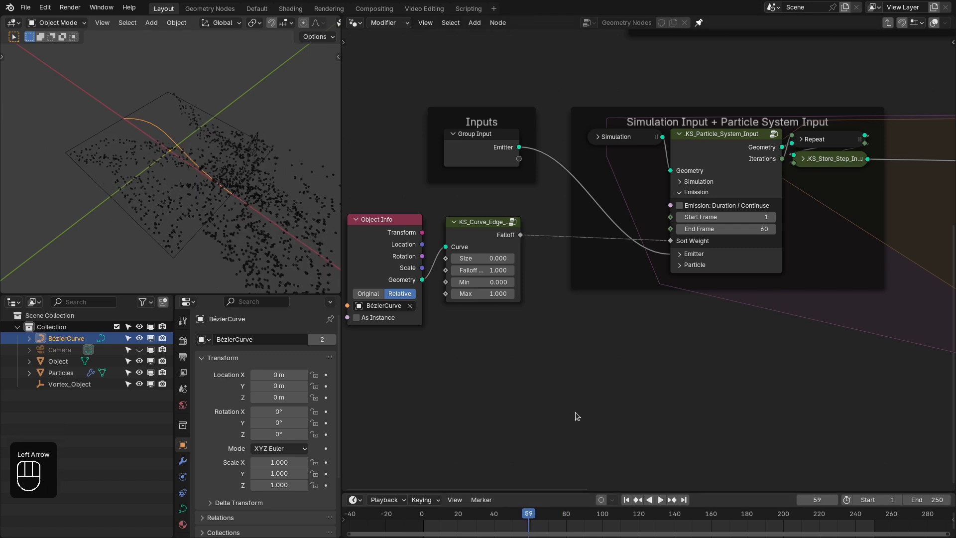
key(Right)
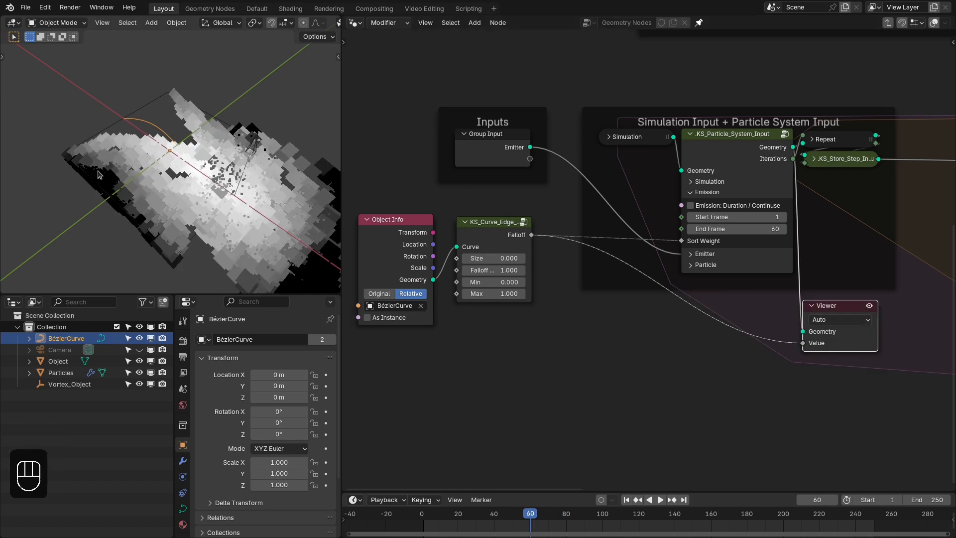
- Set the Falloff value of the KS_Curve_Edge node to 1.35 while previewing it, and delete the Viewer node
middle_drag(536, 298, 539, 292)
shift+drag(501, 265, 514, 265)
click(503, 264)
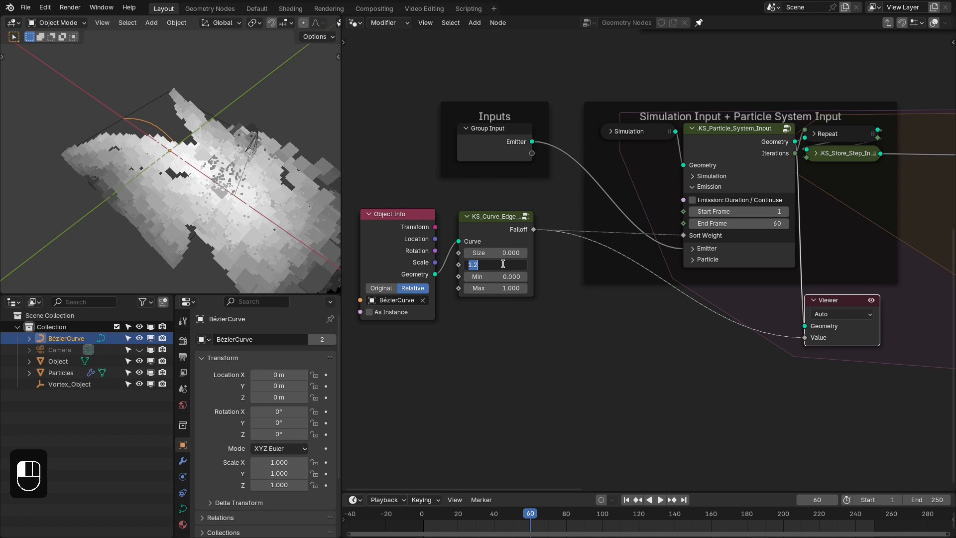
text(1.35)
key(Return)
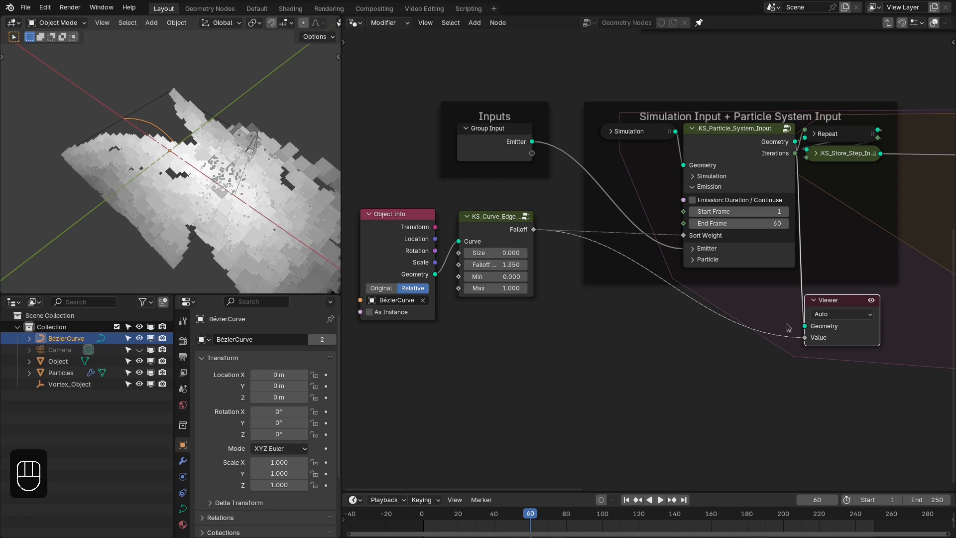
key(x)
- Replay the simulation from frame 1 to examine the emission spread from the opposite side of the curve, and pause it
key(shift+Right)
key(shift+Left)
key(space)
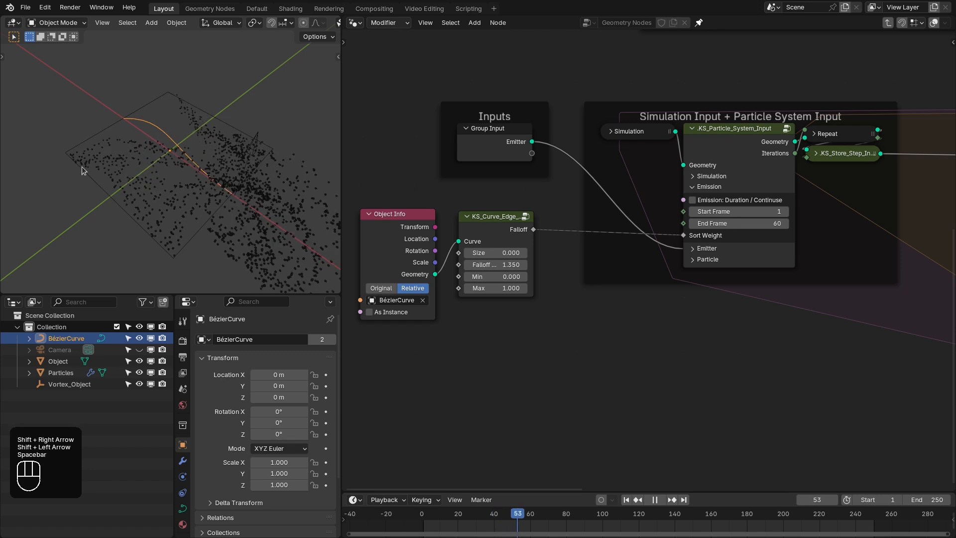
key(shift+Left)
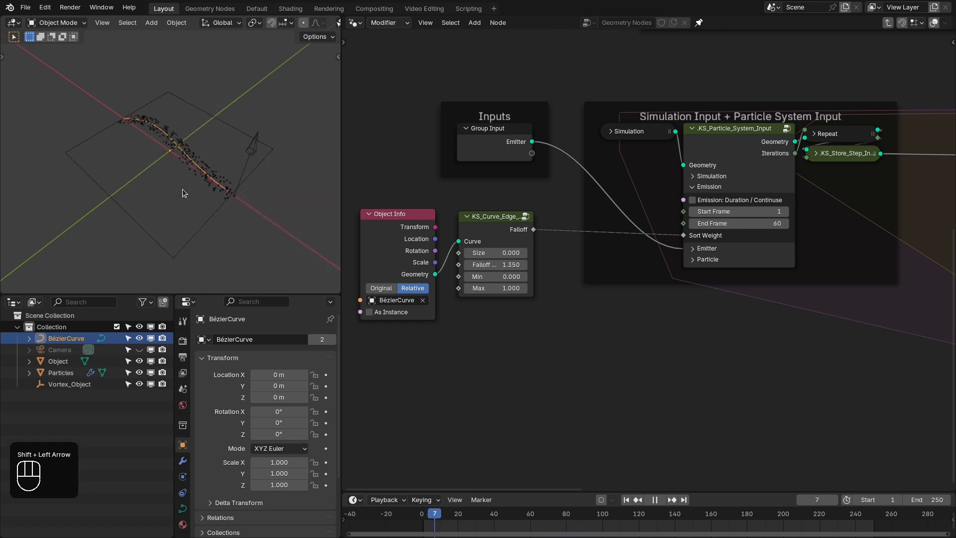
middle_drag(153, 179, 234, 174)
key(space)
middle_drag(553, 259, 549, 264)
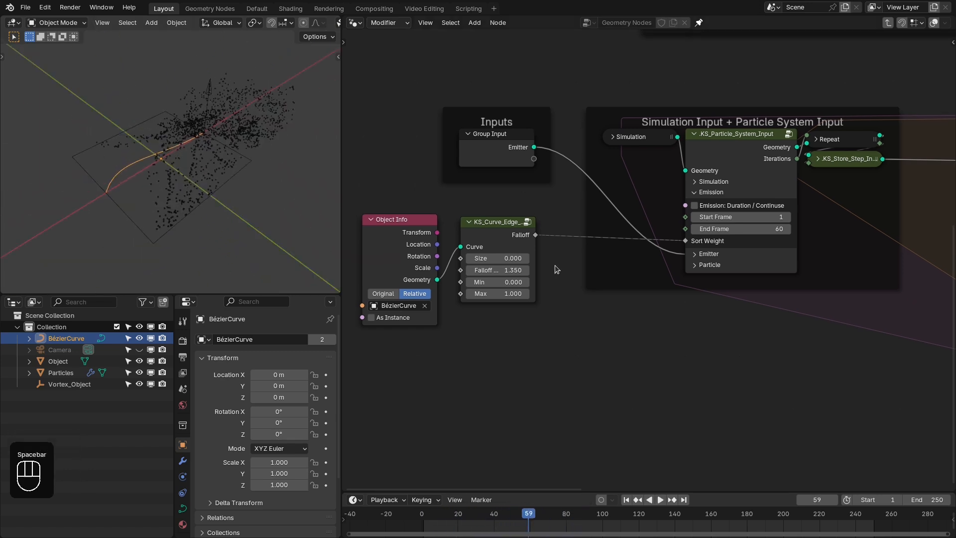
scroll(560, 262, up, 1)
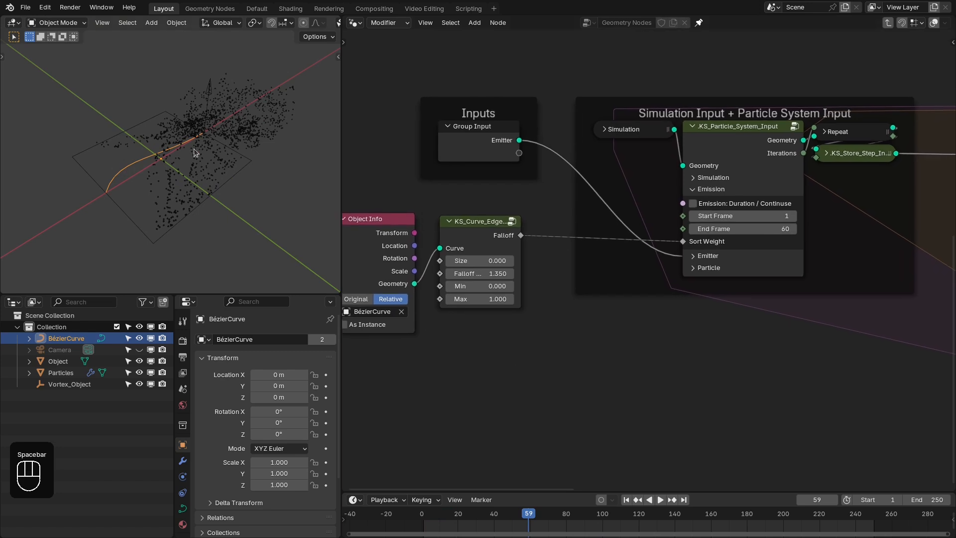
- Scale the Bézier curve to about 0.242 and rotate it about -87.4° around Z in the top view
key(s)
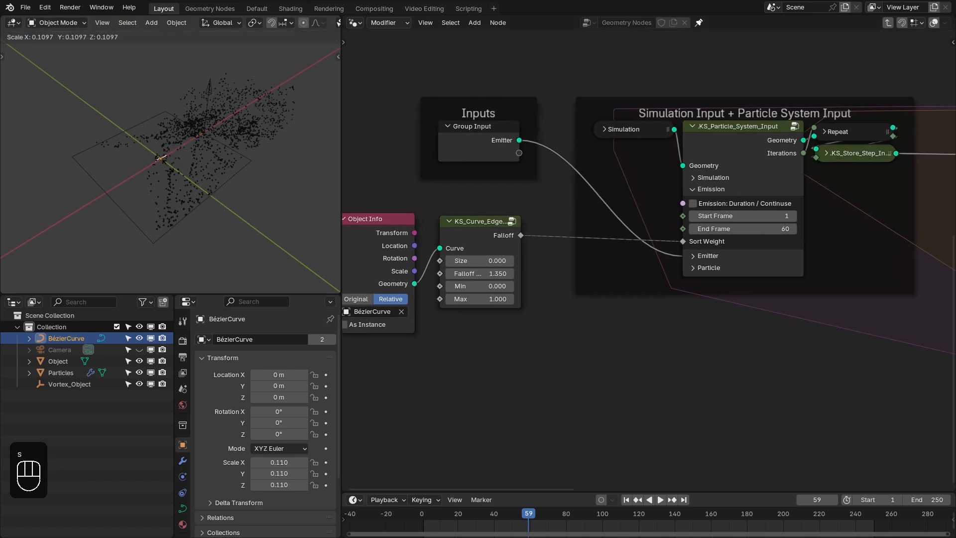
click(192, 168)
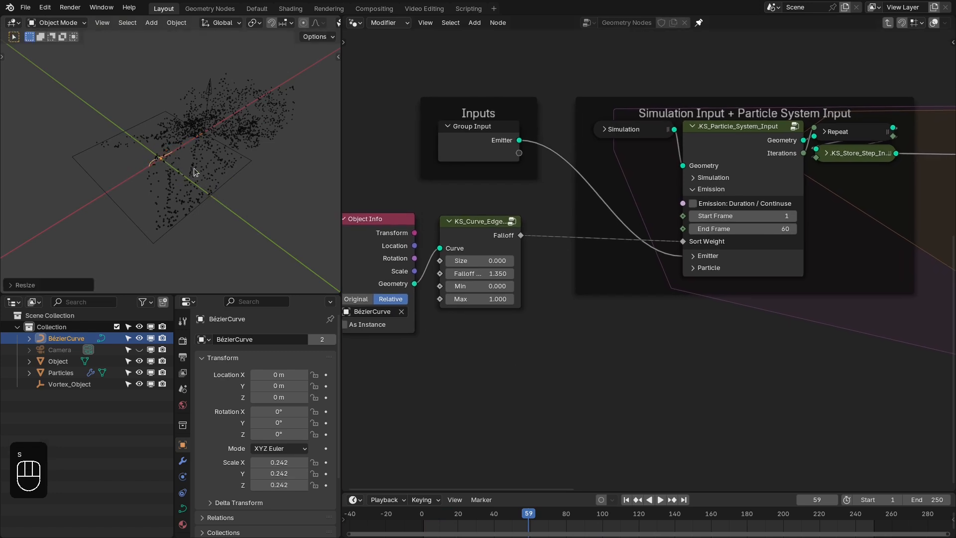
key(KP_7)
key(r)
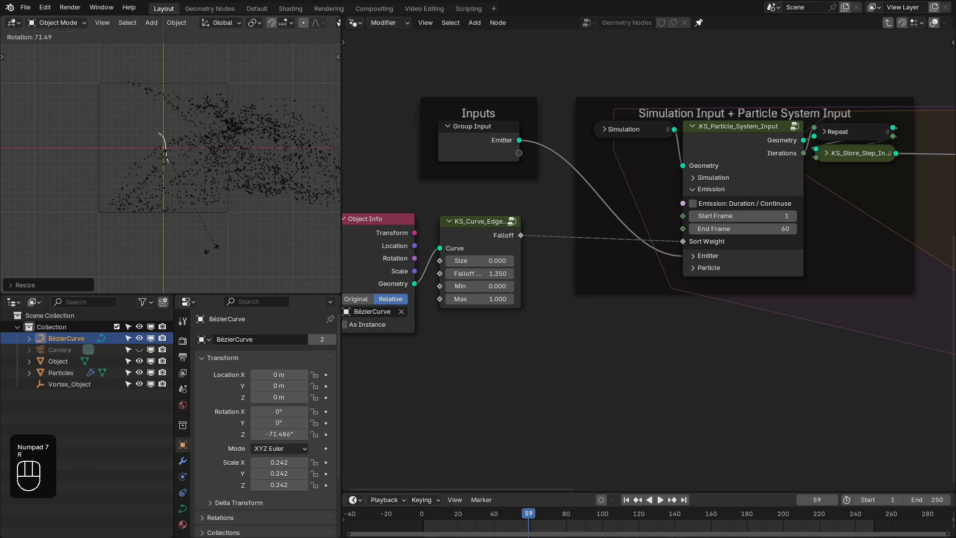
click(195, 220)
- Move the Bézier curve along the X axis to about -1.04 m and replay the simulation from frame 1
key(g)
key(x)
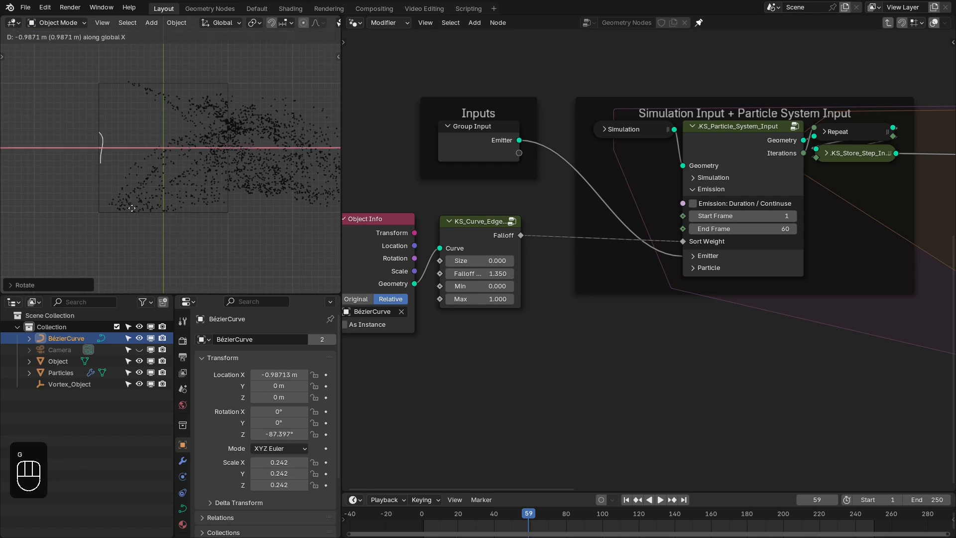
key(shift+Right)
key(shift+Left)
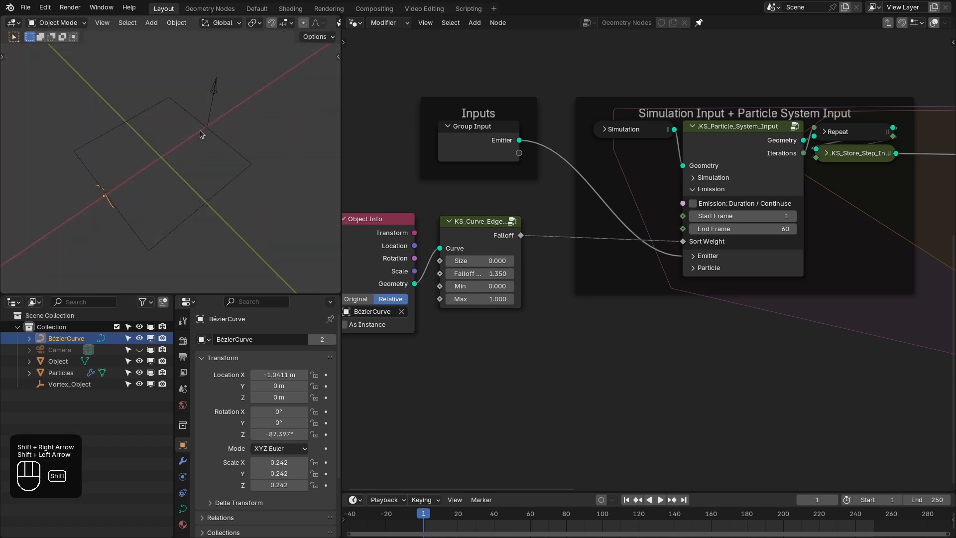
key(space)
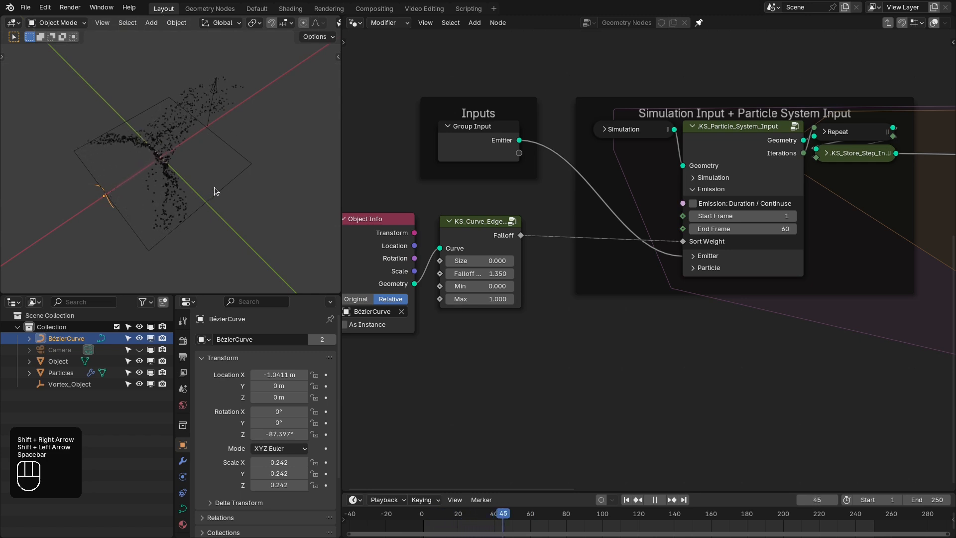
key(space)
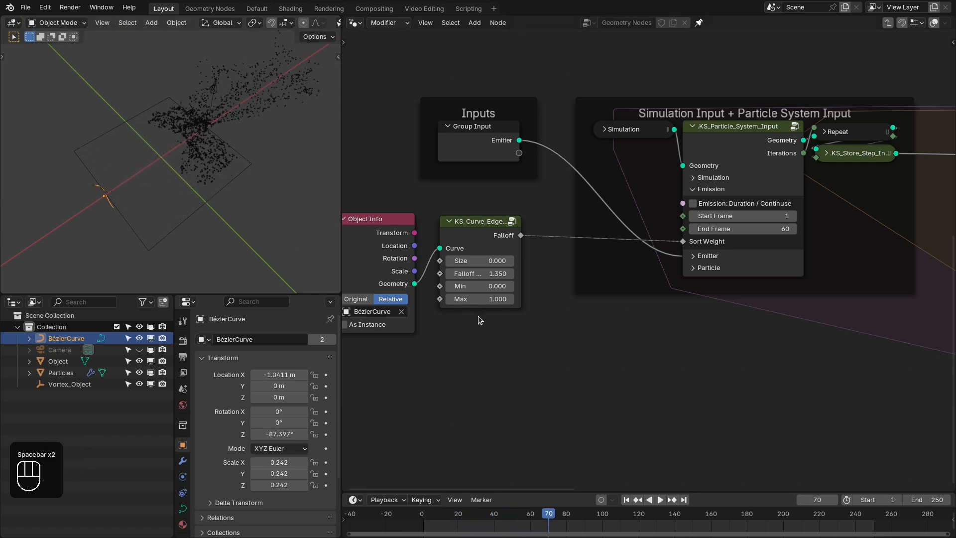
- Set the Falloff value of the KS_Curve_Edge node to 2.25 and replay the simulation from frame 1
click(480, 272)
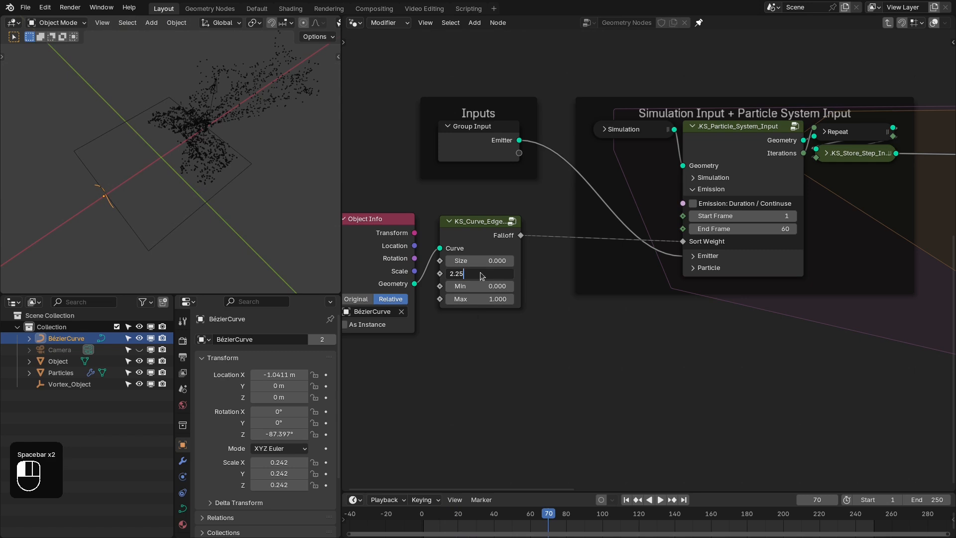
key(Return)
key(shift+Right)
key(shift+Left)
key(space)
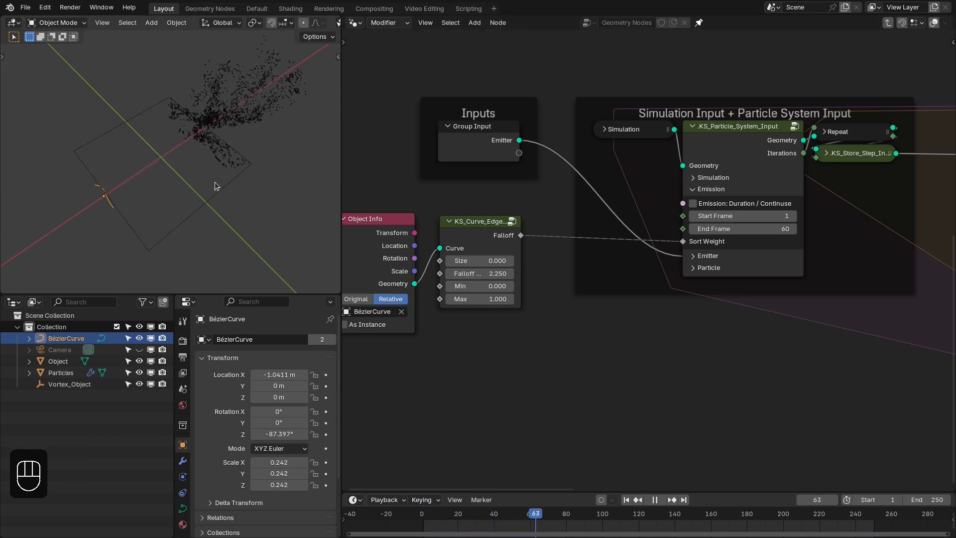
key(shift+Left)
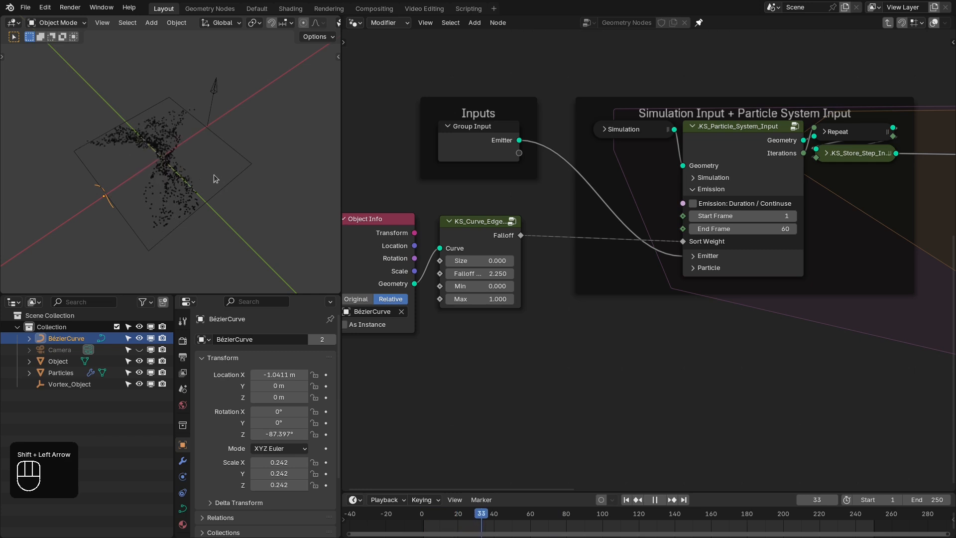
- Pause the simulation, select the Particles object and return to the top-level node tree
key(space)
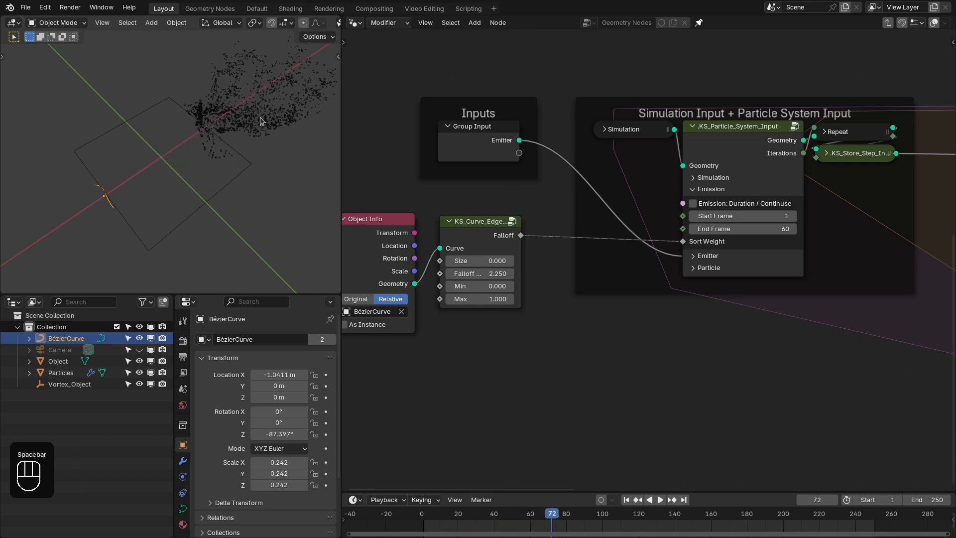
click(260, 118)
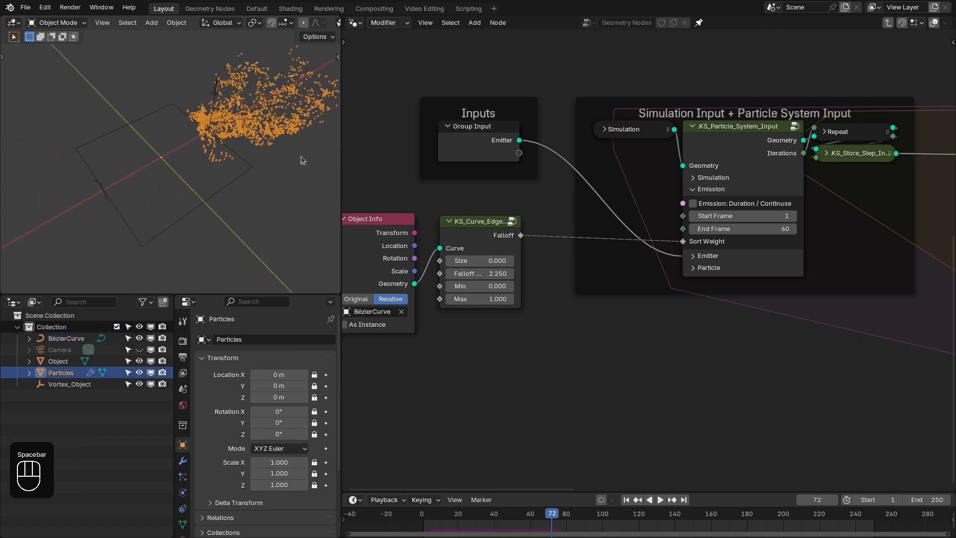
middle_drag(471, 133, 415, 127)
key(Tab)
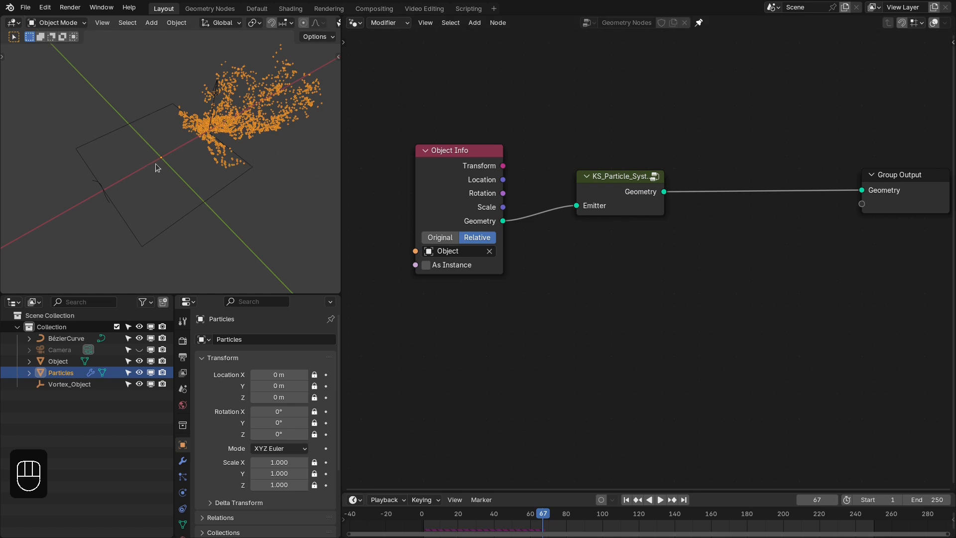
- Inside the KS_Particle_System group, move the Particle Instancer frame aside and connect the Simulation output directly to the Group Output
click(615, 199)
key(Tab)
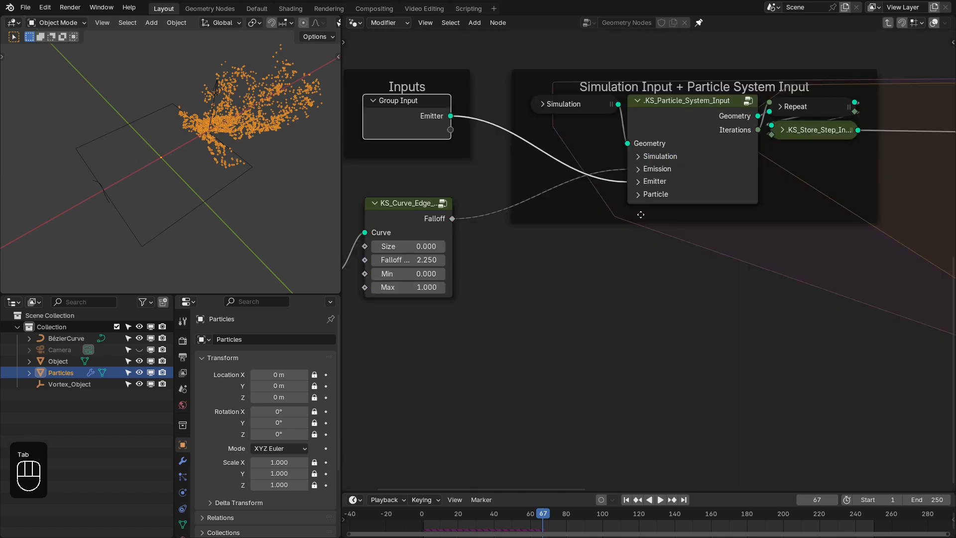
click(652, 182)
middle_drag(633, 194, 661, 202)
drag(654, 233, 655, 329)
middle_drag(681, 211, 544, 245)
scroll(664, 192, down, 3)
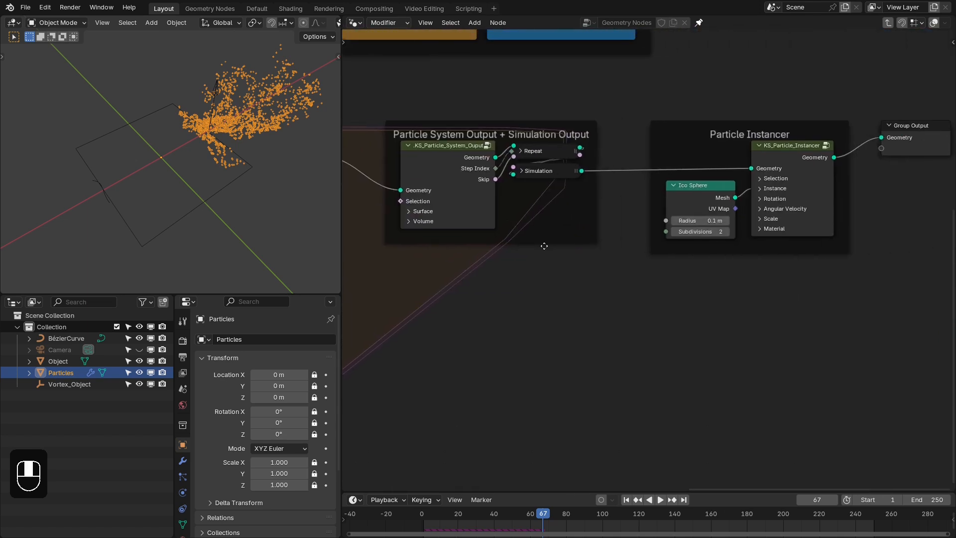
drag(731, 129, 721, 214)
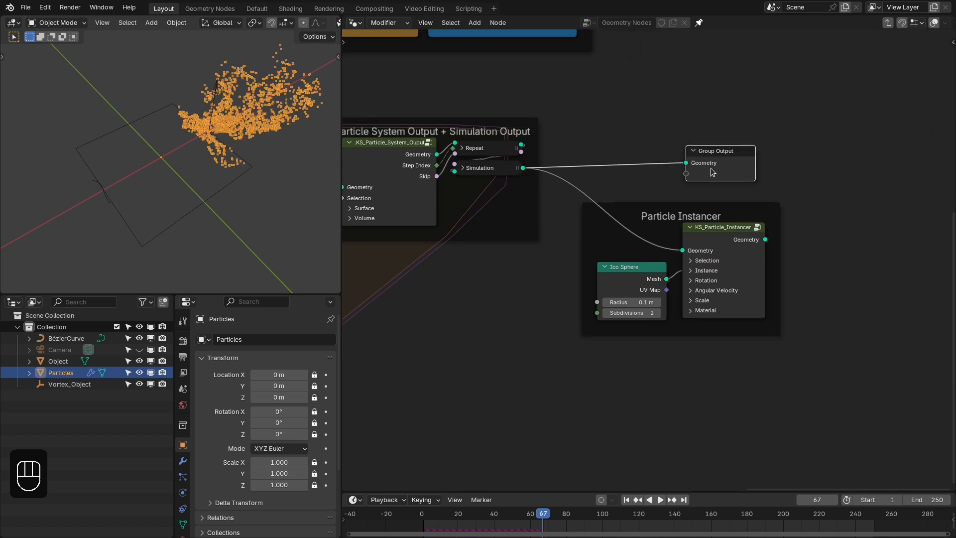
drag(712, 172, 711, 178)
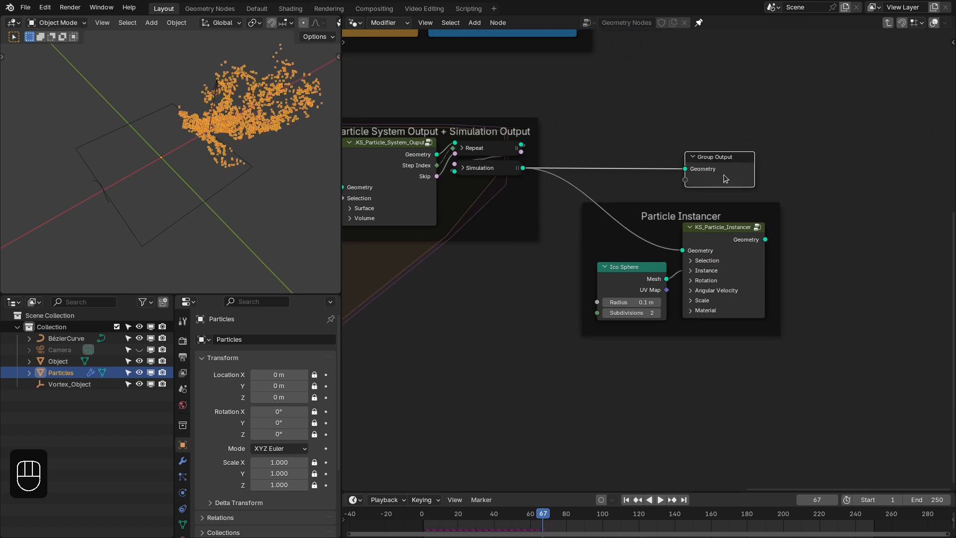
- Leave the node group, switch the viewport to solid shading and replay the simulation from frame 1
key(Tab)
key(z)
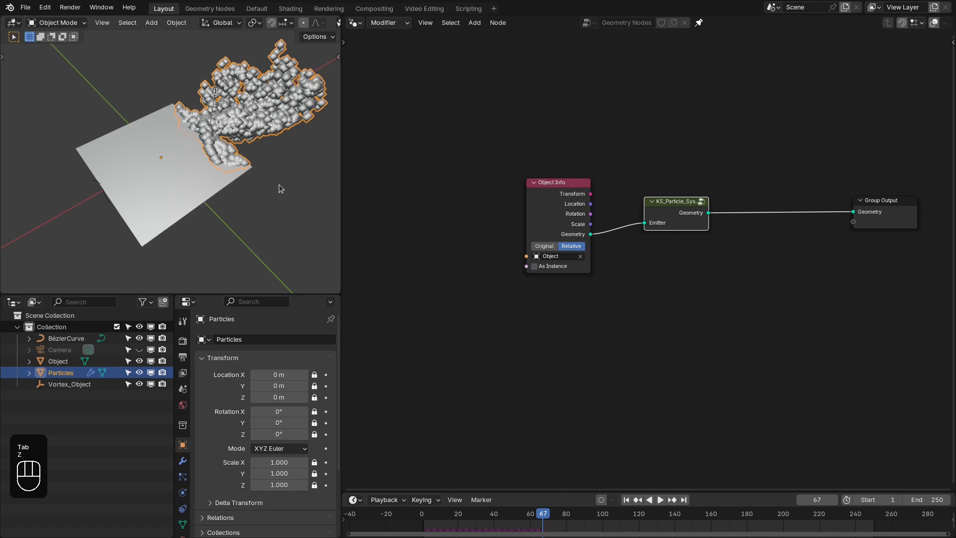
key(shift+Right)
key(shift+Left)
key(space)
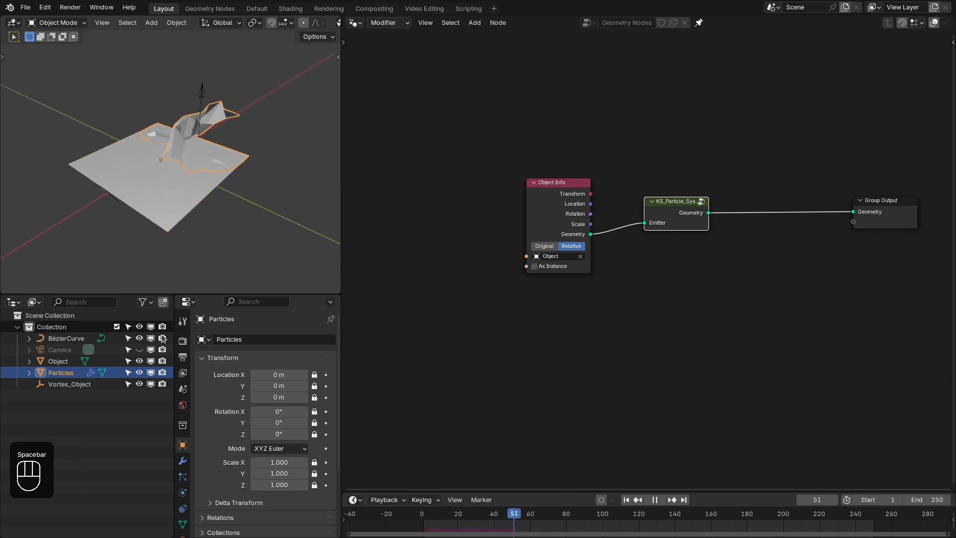
- Hide the emitter mesh named Object in the viewport and replay the simulation from frame 1 to examine the deformed mesh
click(139, 361)
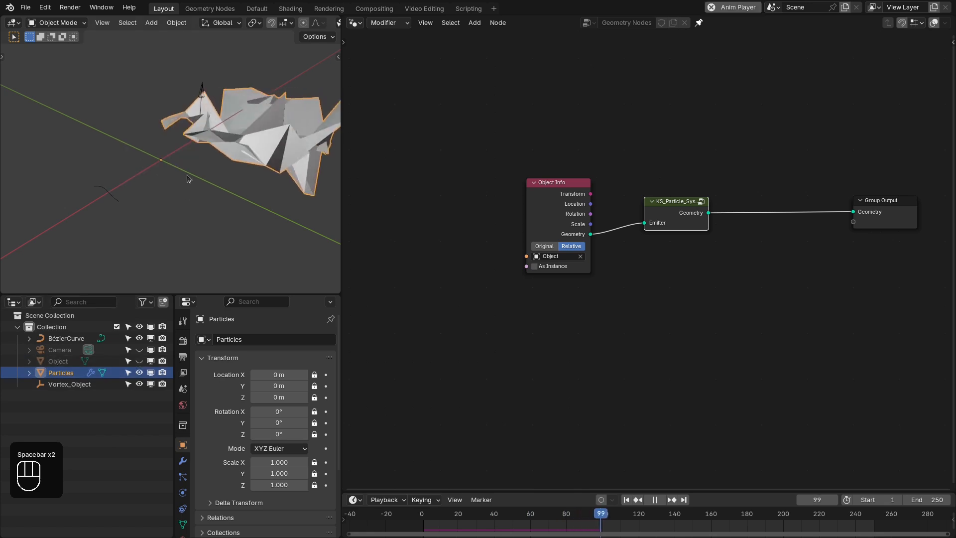
key(shift+Left)
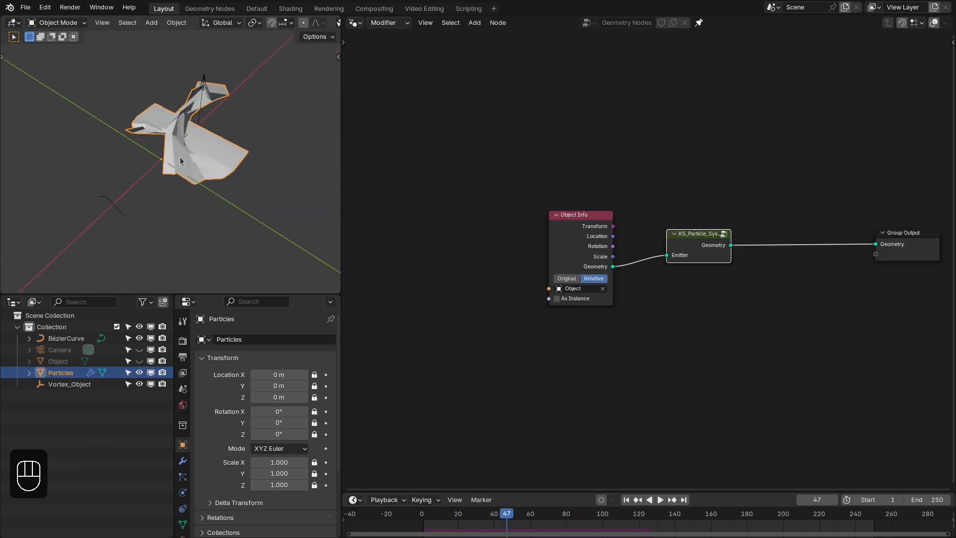
scroll(178, 152, up, 2)
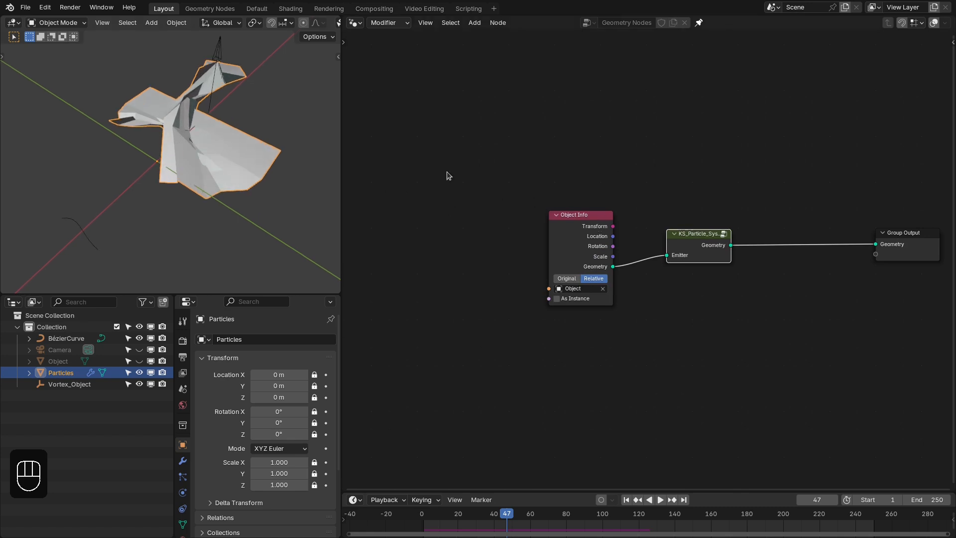
- Move the Object Info node away from the particle system and add a Mesh to Points node fed by its Geometry output
drag(591, 256, 506, 255)
text(to)
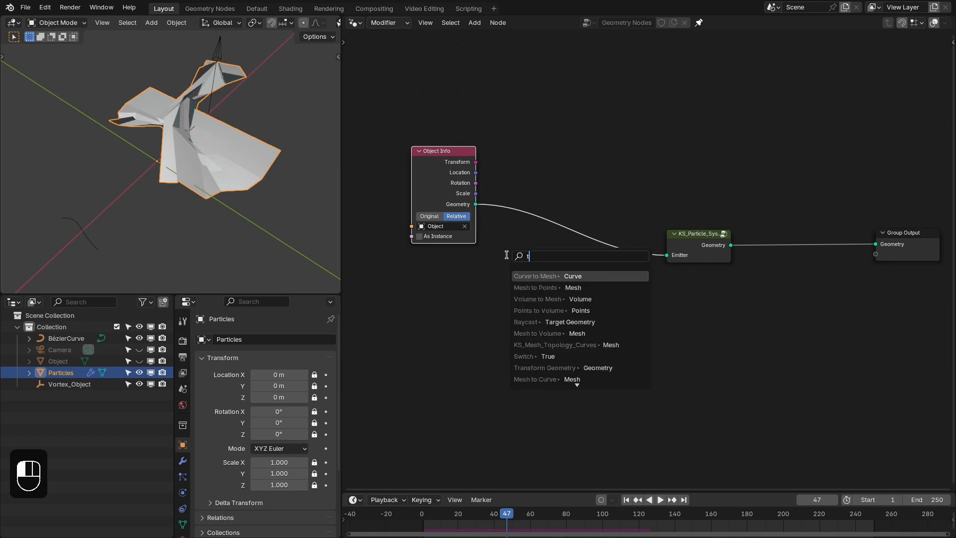
key(BackSpace)
key(BackSpace)
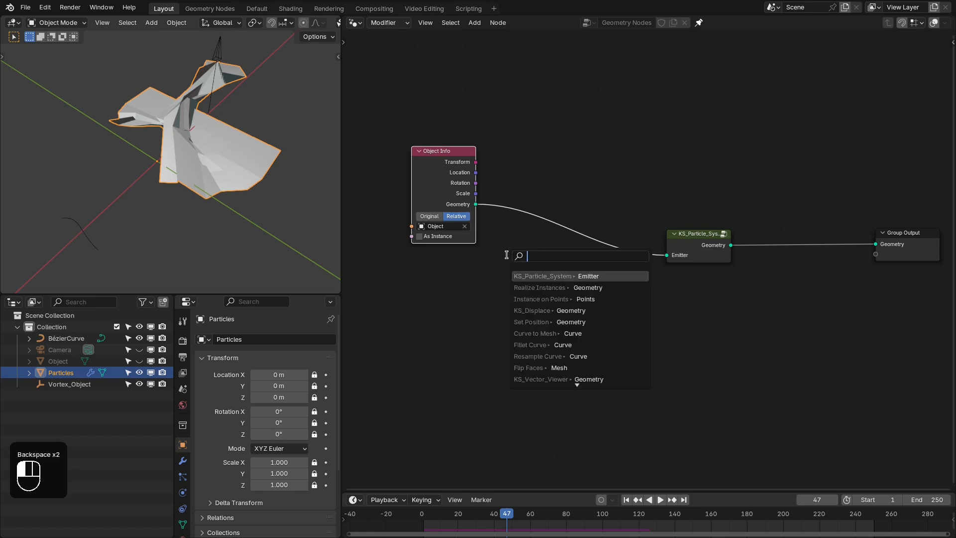
text(M)
text(to p)
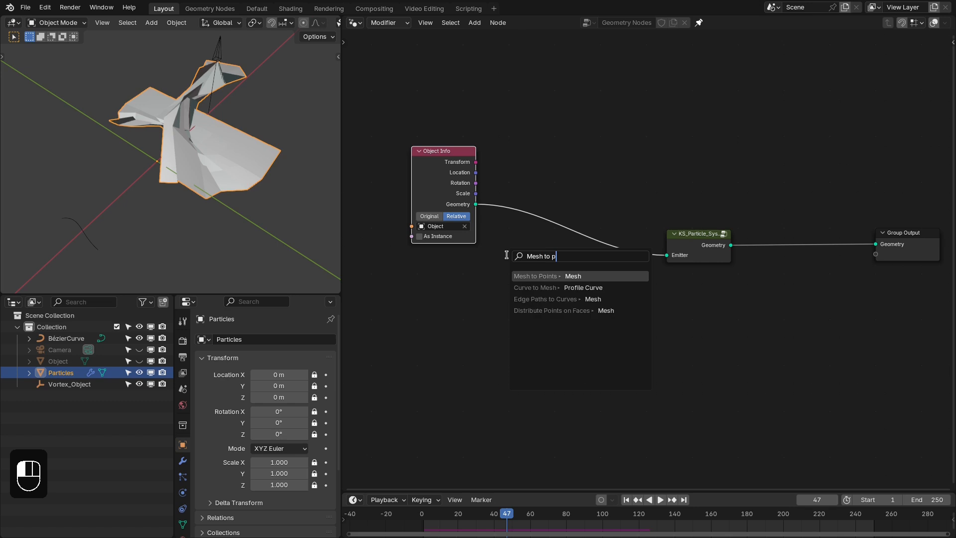
key(Return)
- Set Mesh to Points to Faces and connect its Points output to the particle system's Emitter input
click(557, 287)
click(557, 288)
click(560, 329)
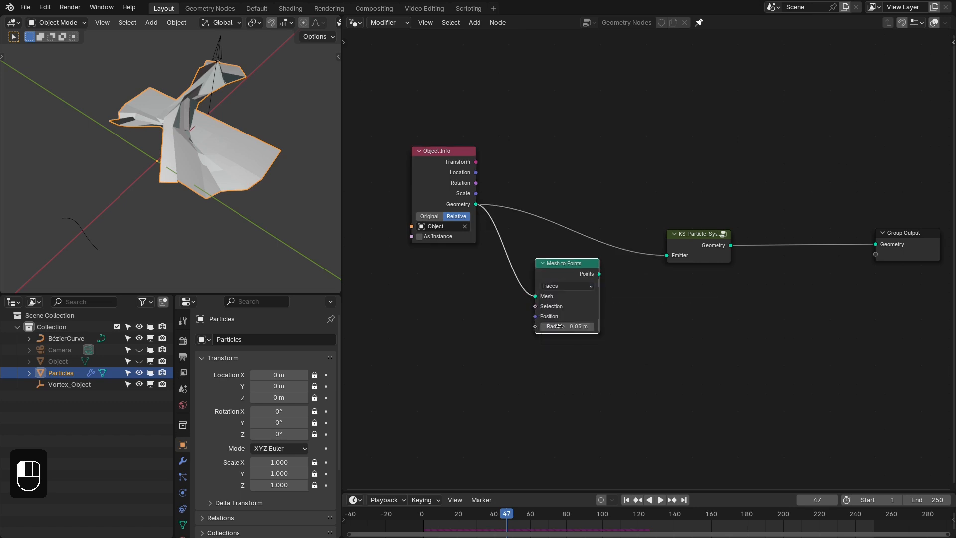
drag(600, 269, 650, 229)
- Replay the simulation from frame 1 to examine the face-based points moving, and pause it
key(shift+Right)
key(shift+Left)
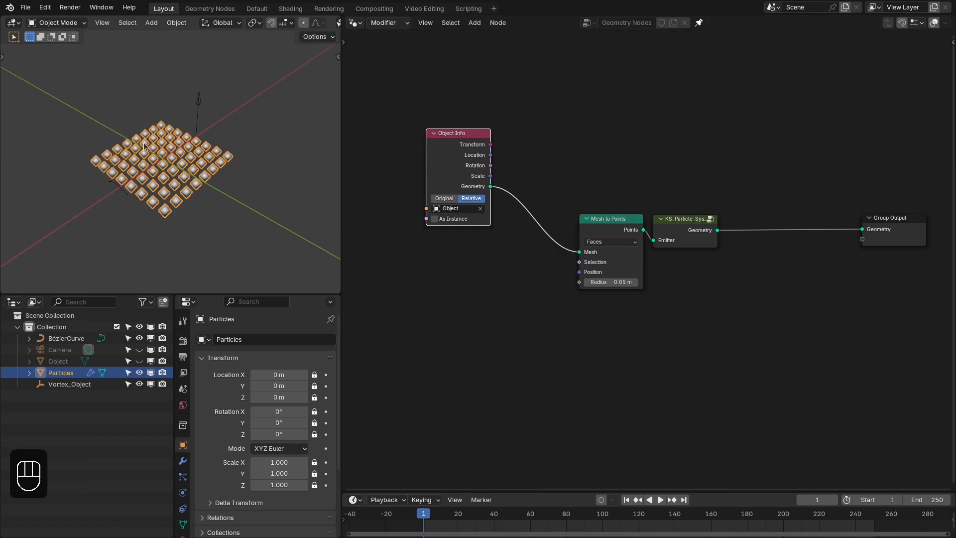
key(space)
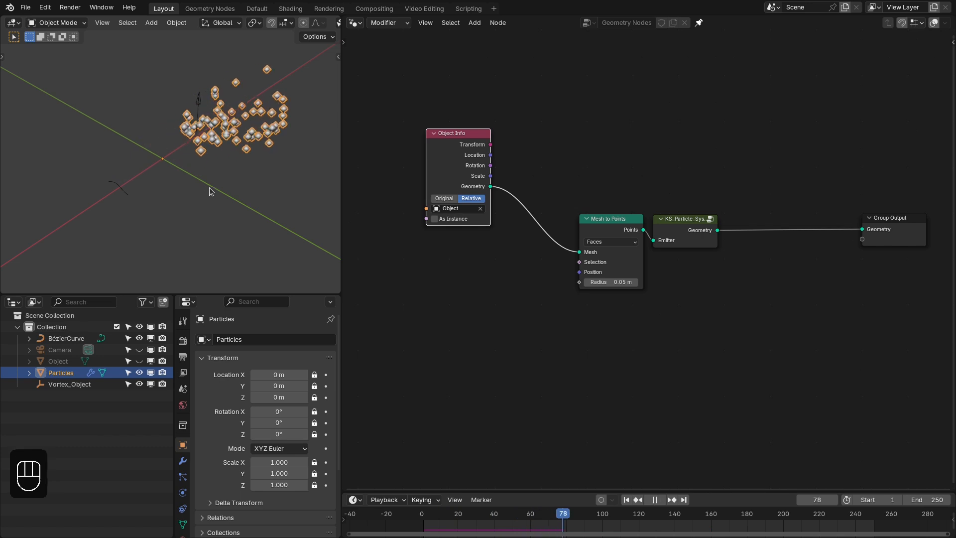
key(space)
middle_drag(210, 189, 198, 163)
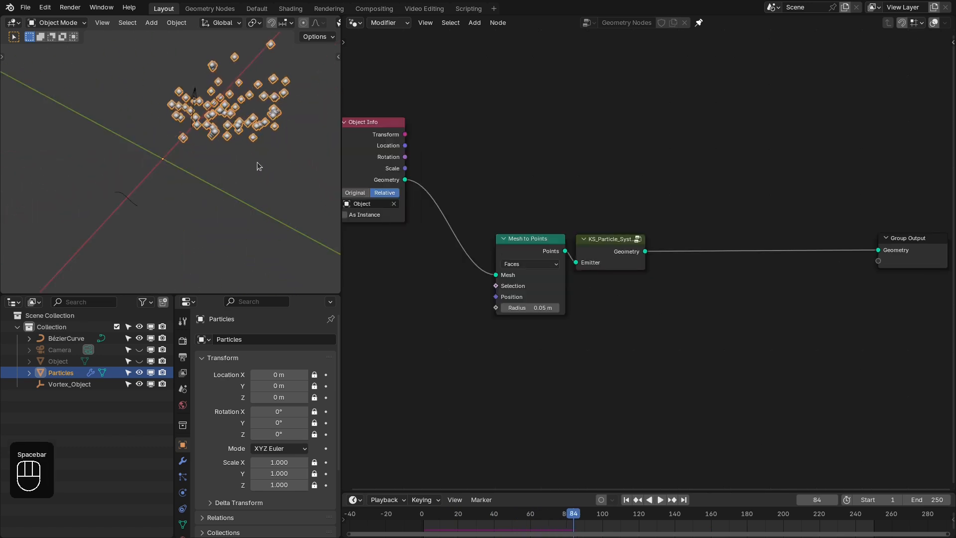
- Add a Capture Attribute node fed by the Object Info Geometry output and place it above the particle system node
drag(499, 197, 567, 290)
click(629, 296)
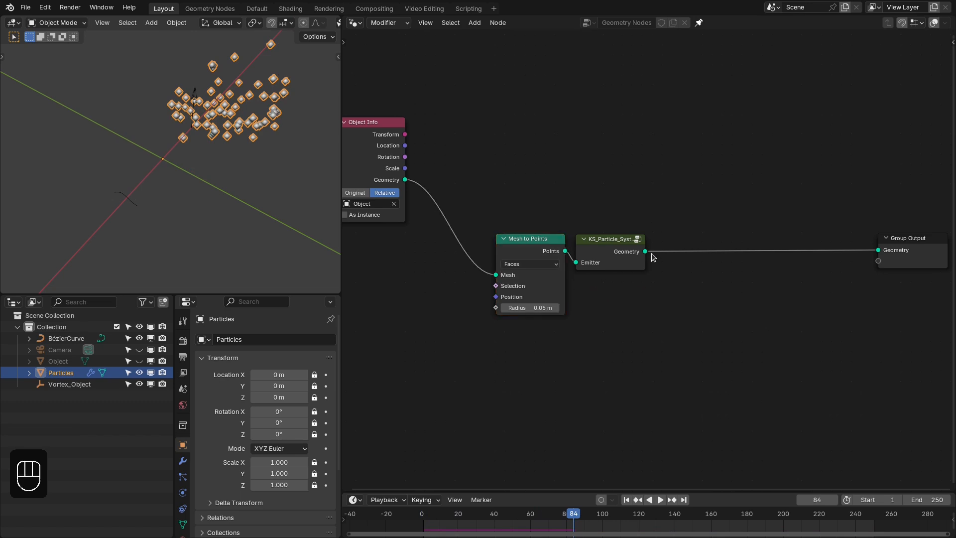
drag(645, 251, 703, 204)
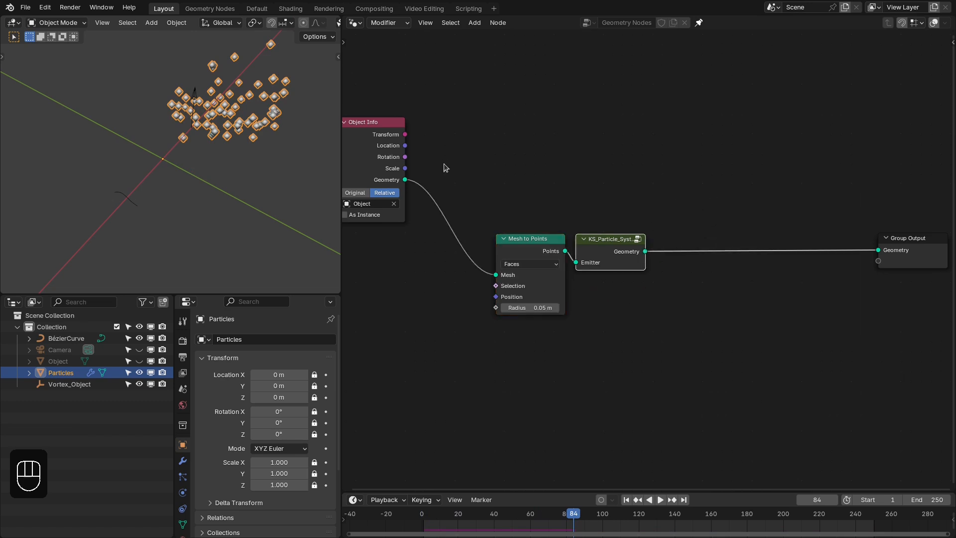
drag(405, 180, 583, 145)
text(cap)
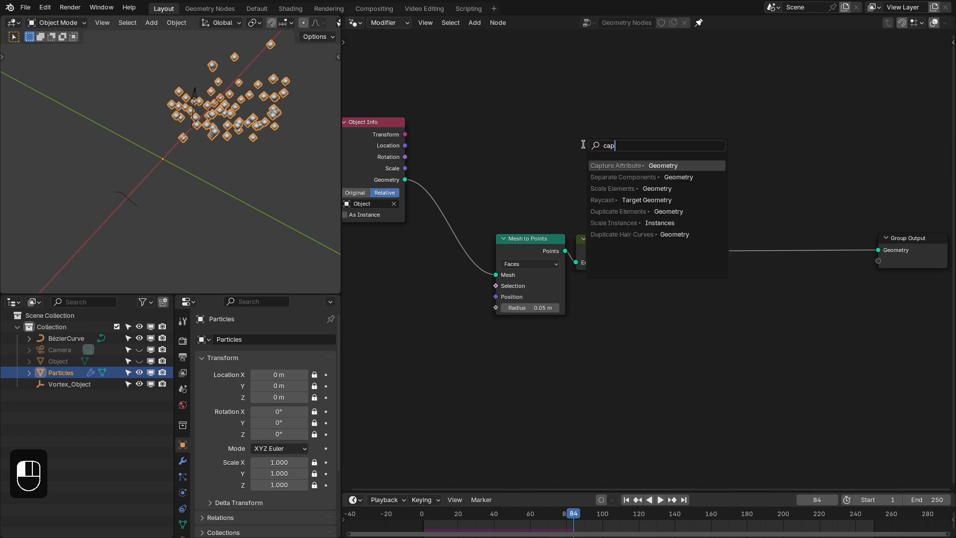
key(Return)
click(695, 162)
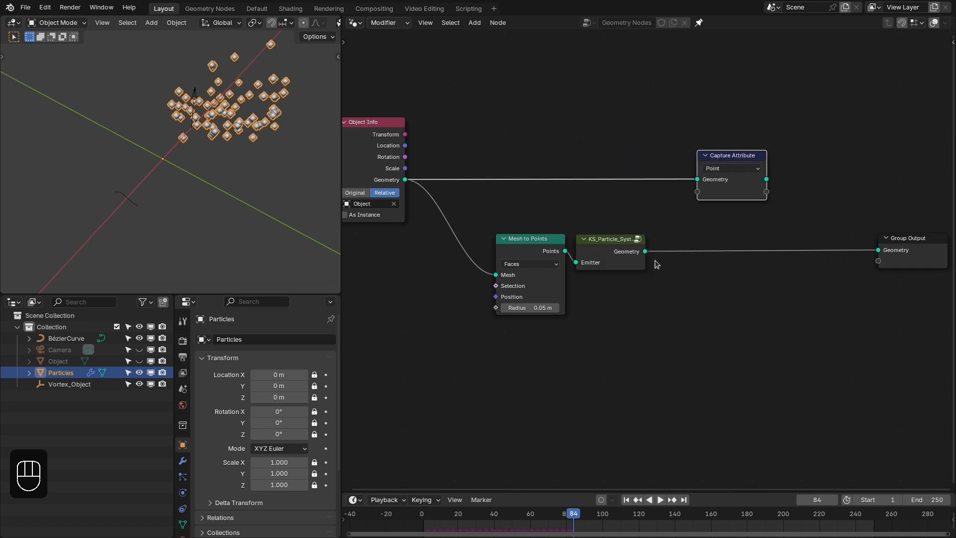
- Set the Capture Attribute domain to Face and shift the node slightly towards Object Info
drag(644, 253, 705, 232)
click(677, 194)
click(713, 172)
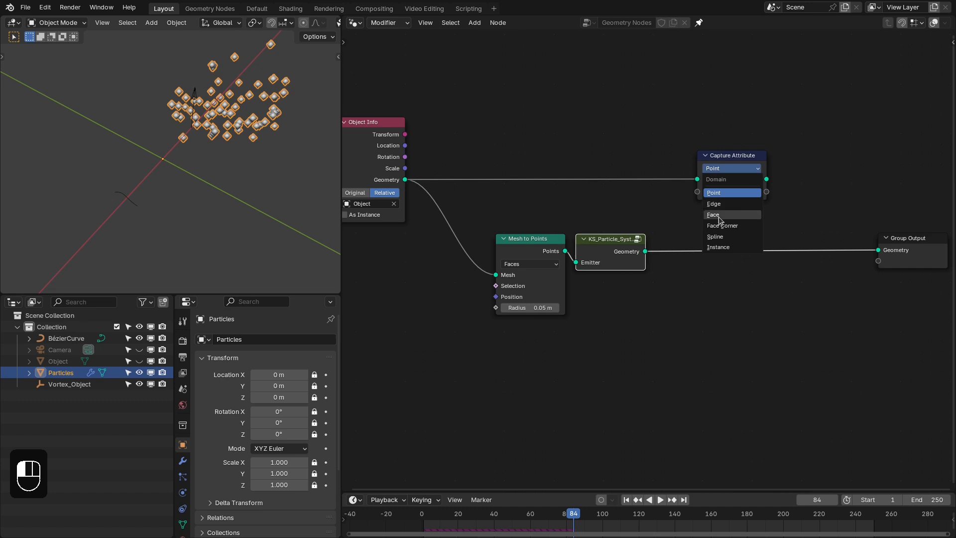
click(715, 214)
drag(718, 161, 702, 161)
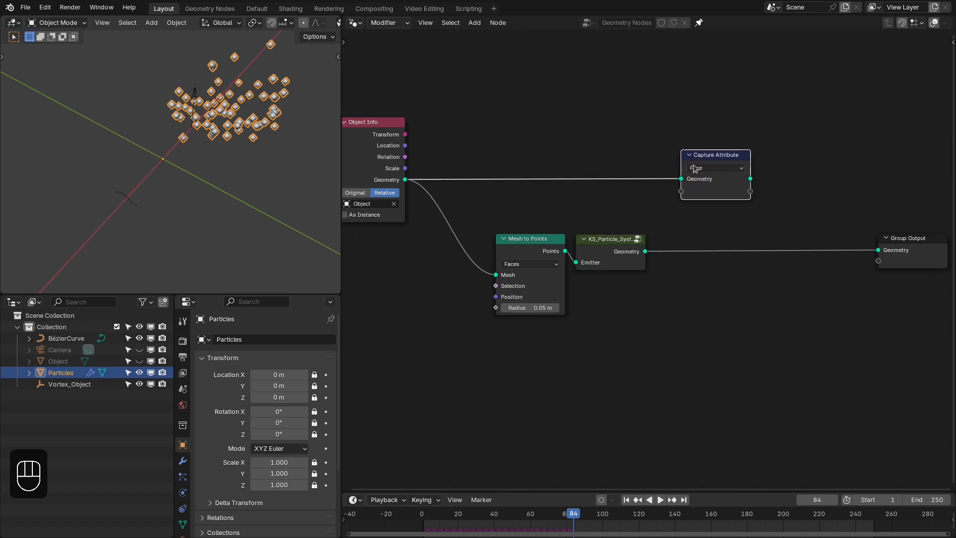
- Add a Sample Index node fed by the particle system's Geometry output and place it just after that node
middle_drag(652, 252, 577, 223)
drag(571, 223, 618, 277)
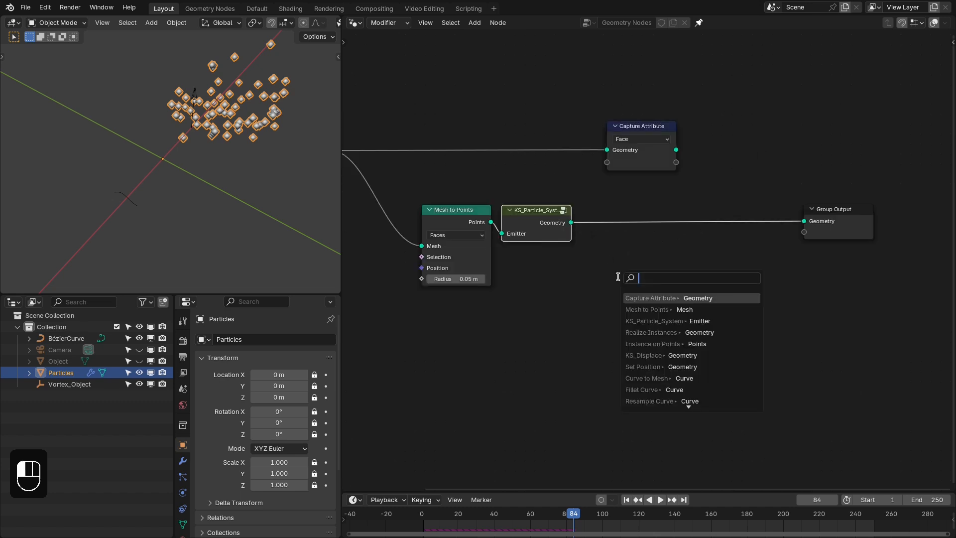
text(si)
key(Down)
key(Return)
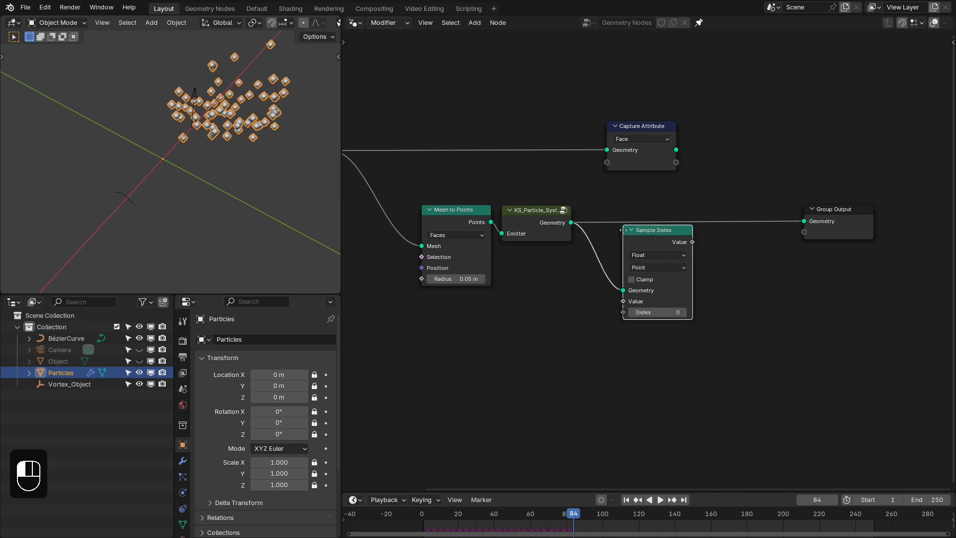
click(606, 219)
drag(628, 216, 627, 208)
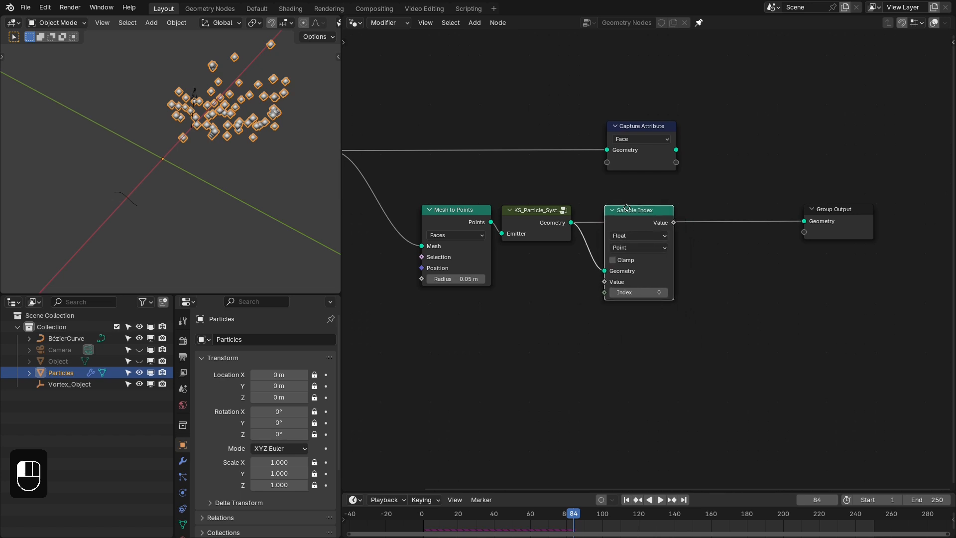
- Shift the Capture Attribute and Sample Index nodes slightly closer to the particle system node
middle_drag(633, 218, 657, 198)
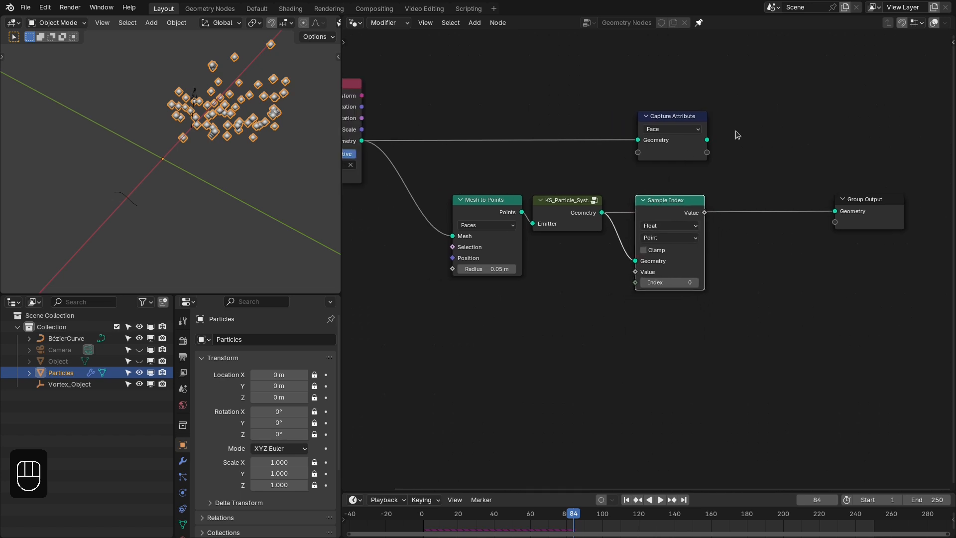
mouse_move(734, 139)
right_down()
mouse_move(648, 207)
mouse_move(633, 205)
right_up()
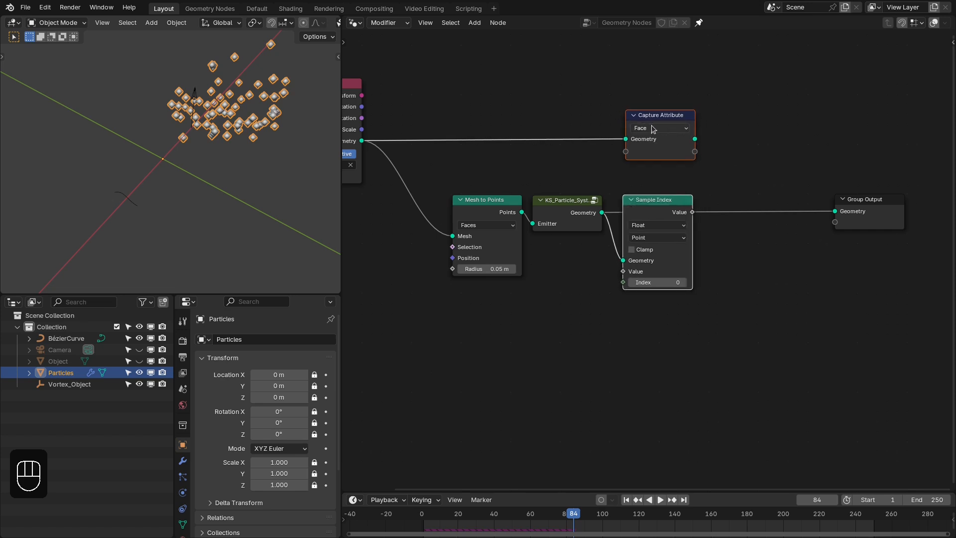
drag(662, 148, 661, 149)
middle_drag(625, 183, 658, 179)
- Add an Index node connected to the Sample Index node's Index input and place it below the particle system node
scroll(657, 179, up, 2)
drag(650, 269, 602, 280)
text(index)
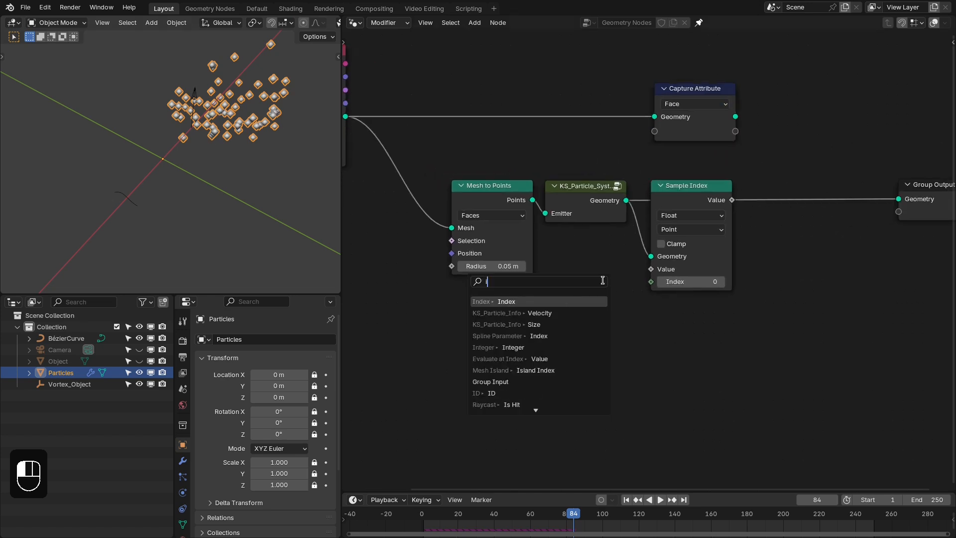
key(Return)
click(629, 260)
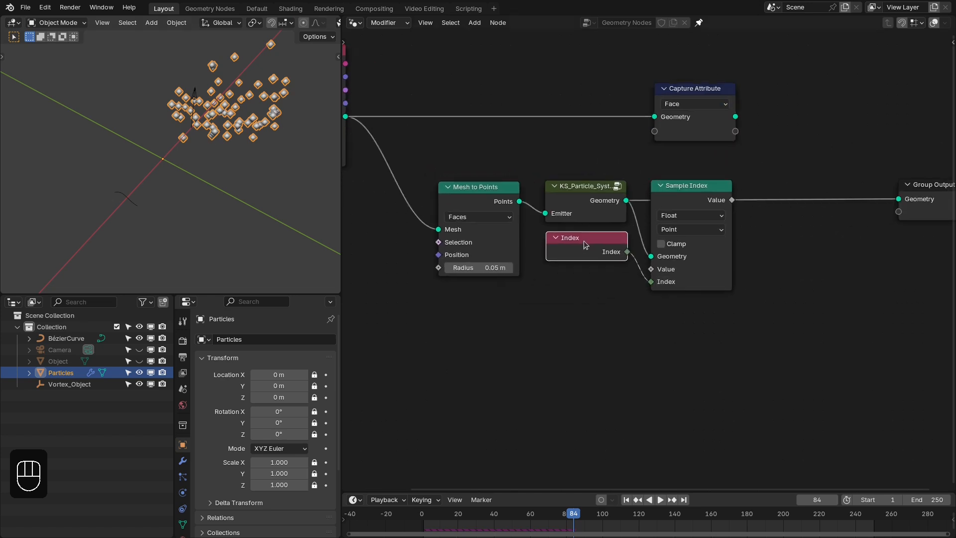
mouse_move(587, 245)
mouse_down()
mouse_move(589, 232)
mouse_move(582, 245)
mouse_move(600, 237)
mouse_up()
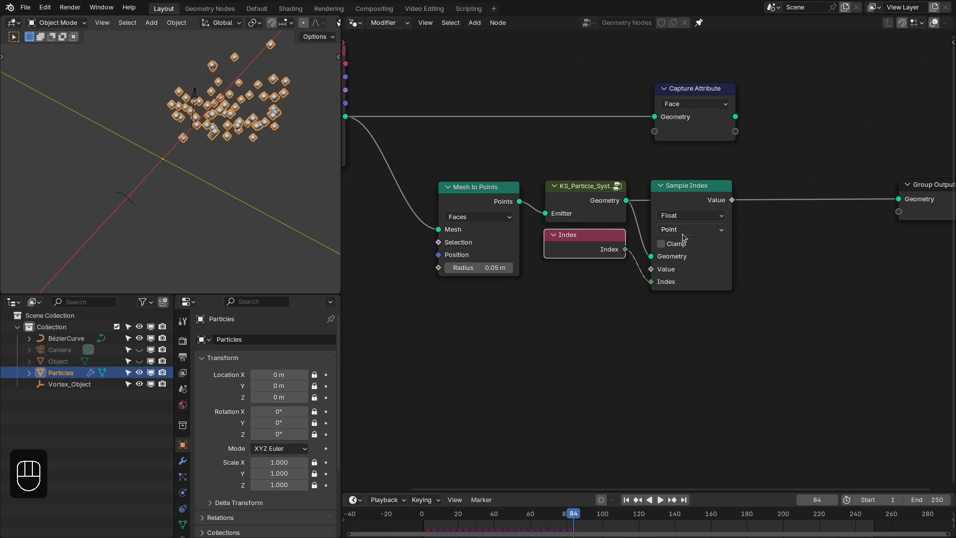
- Add a KS_Particle_Info node below the Index node to supply values for the Sample Index node
middle_drag(686, 167, 707, 138)
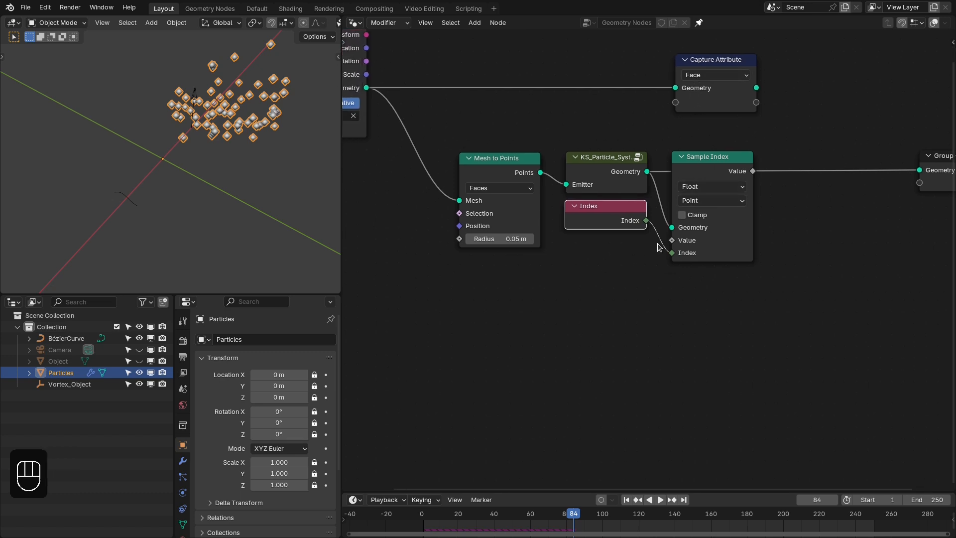
drag(672, 253, 613, 260)
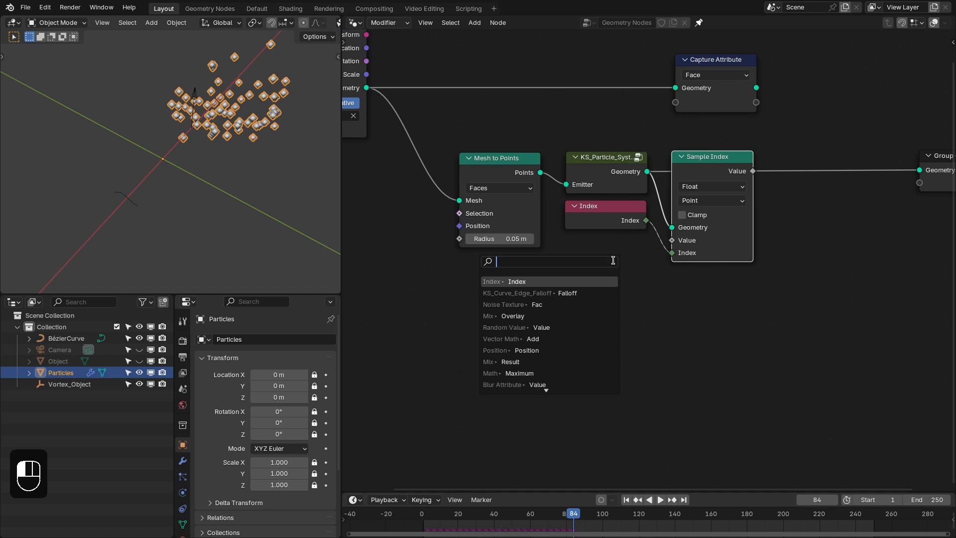
text(ps_info)
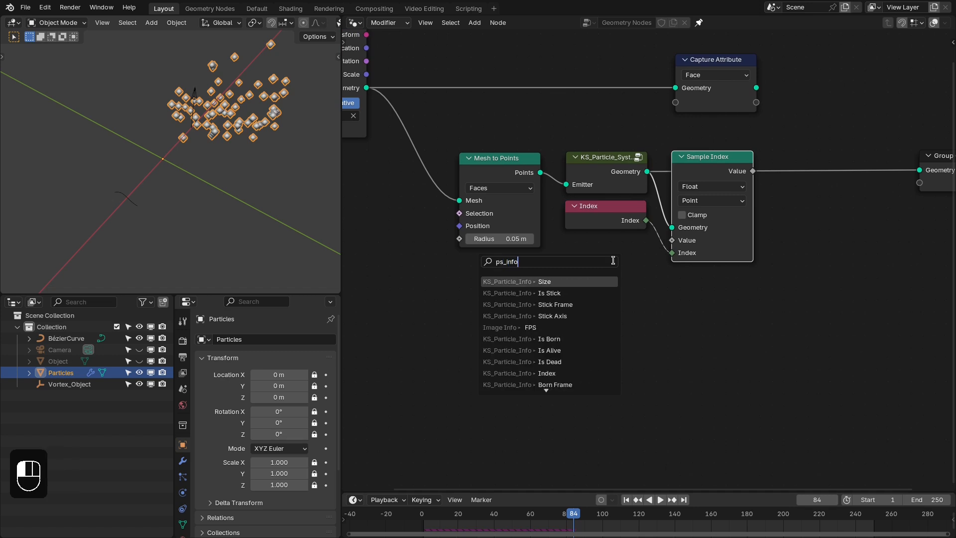
text( fa)
key(Return)
click(639, 257)
- Feed Is Alive into the Sample Index node's Value as Boolean and hide the KS_Particle_Info node's unused outputs
ctrl+right_drag(675, 305, 641, 274)
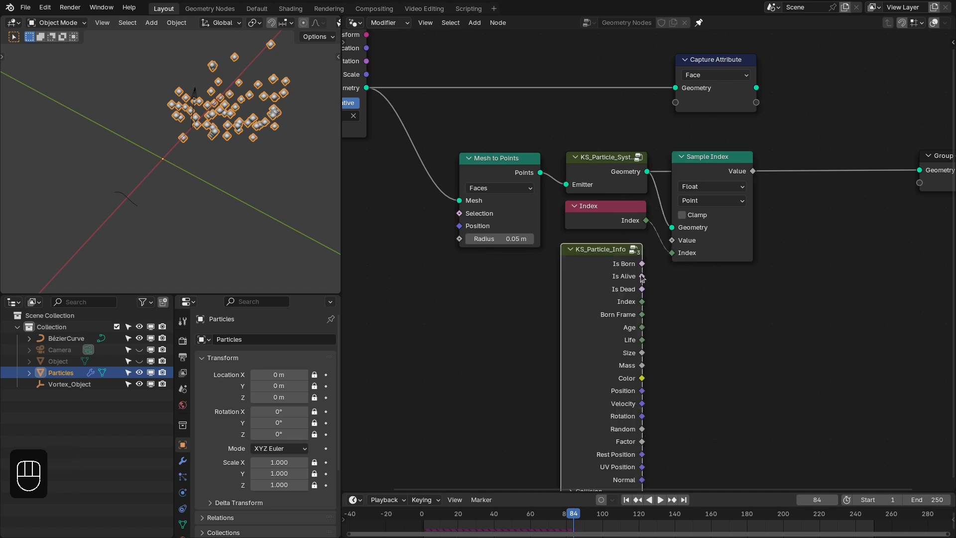
click(708, 187)
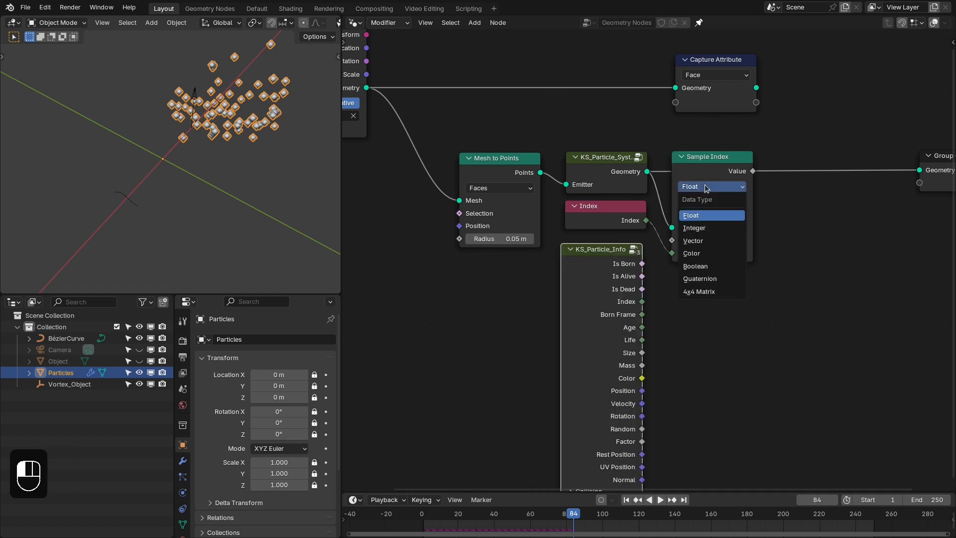
click(690, 264)
drag(669, 242, 670, 241)
key(ctrl+h)
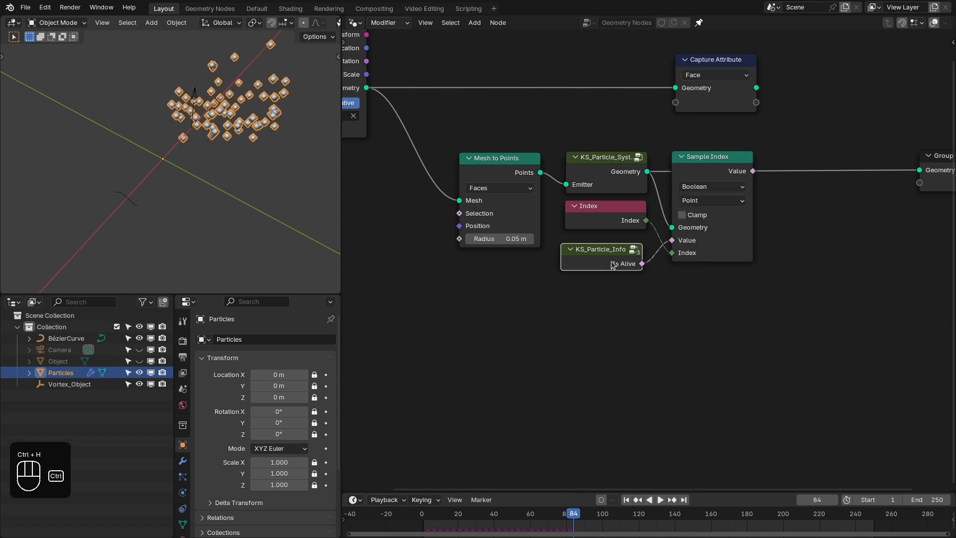
drag(613, 263, 618, 257)
- Duplicate the Sample Index node with its links below the original and make the copy sample the particle Position as a Vector
click(691, 172)
key(ctrl+shift+d)
click(691, 285)
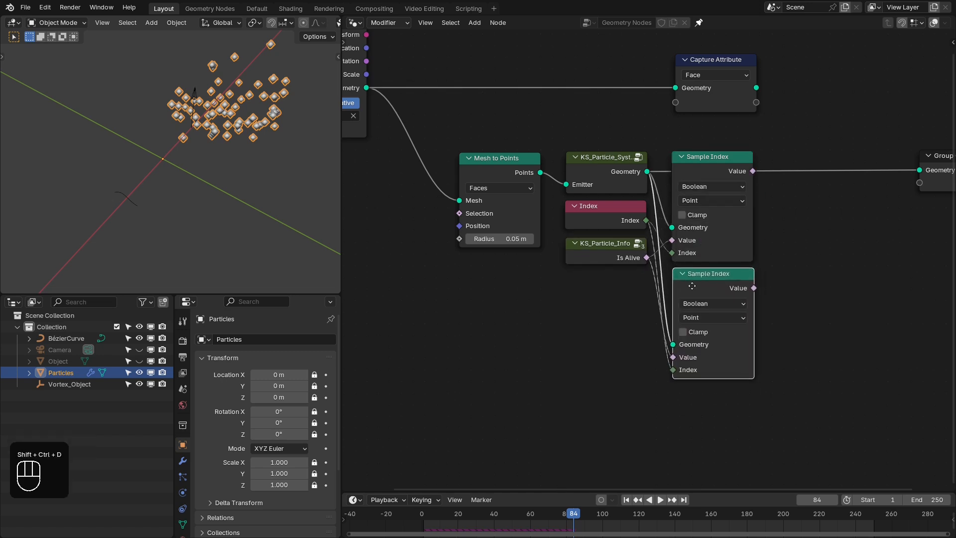
click(620, 260)
key(ctrl+h)
middle_drag(616, 333, 596, 248)
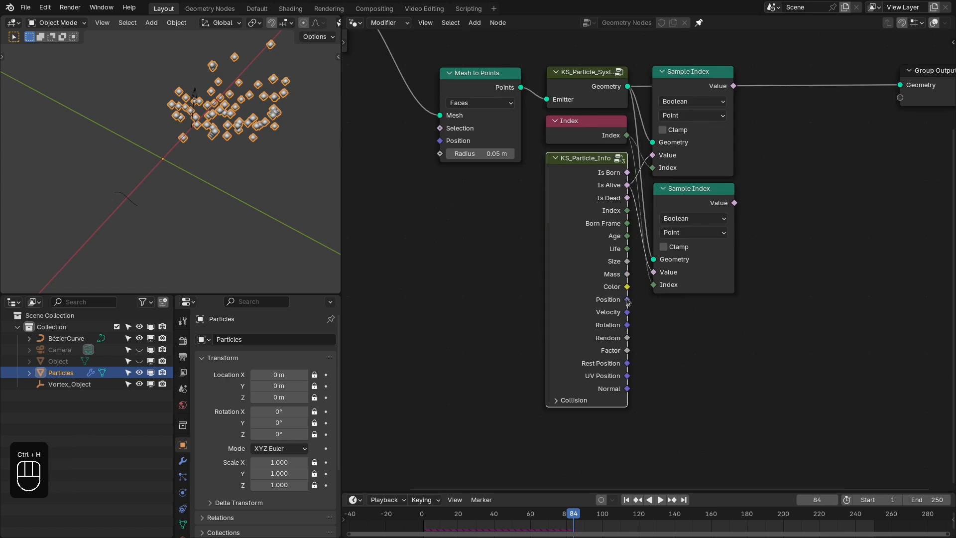
drag(650, 277, 652, 272)
click(680, 219)
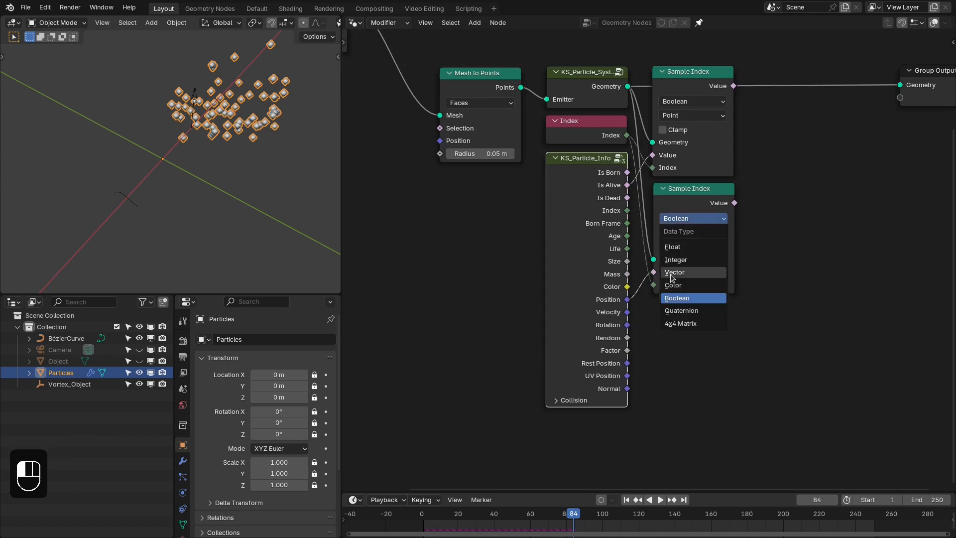
click(674, 269)
- Duplicate the Vector Sample Index node with its links below it and make the copy sample the particle Factor as a Float
key(ctrl+shift+d)
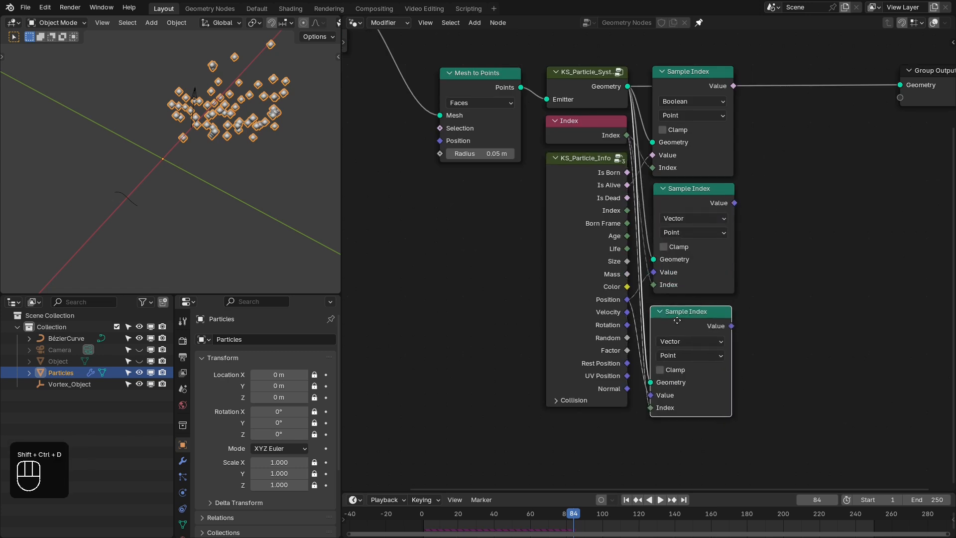
click(683, 311)
middle_drag(683, 312, 687, 294)
drag(686, 294, 680, 291)
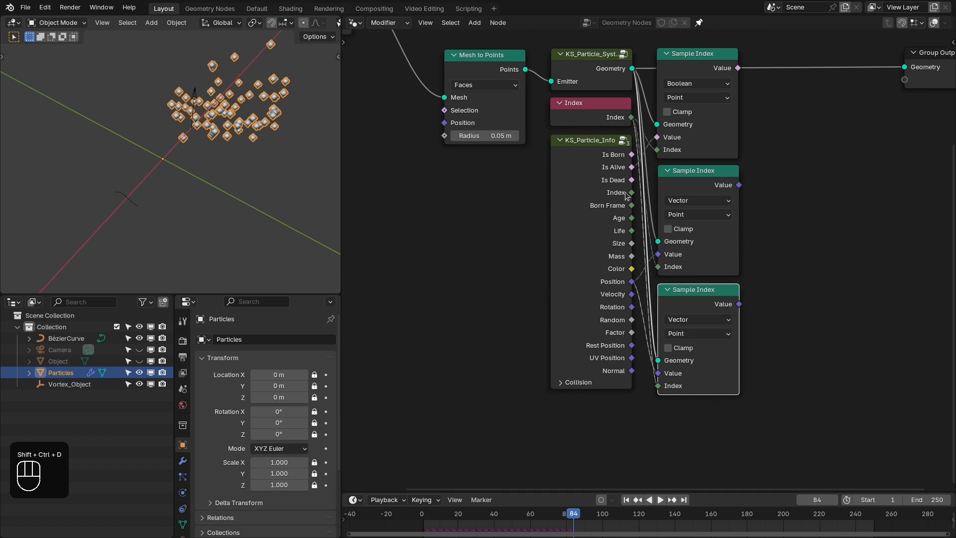
click(628, 333)
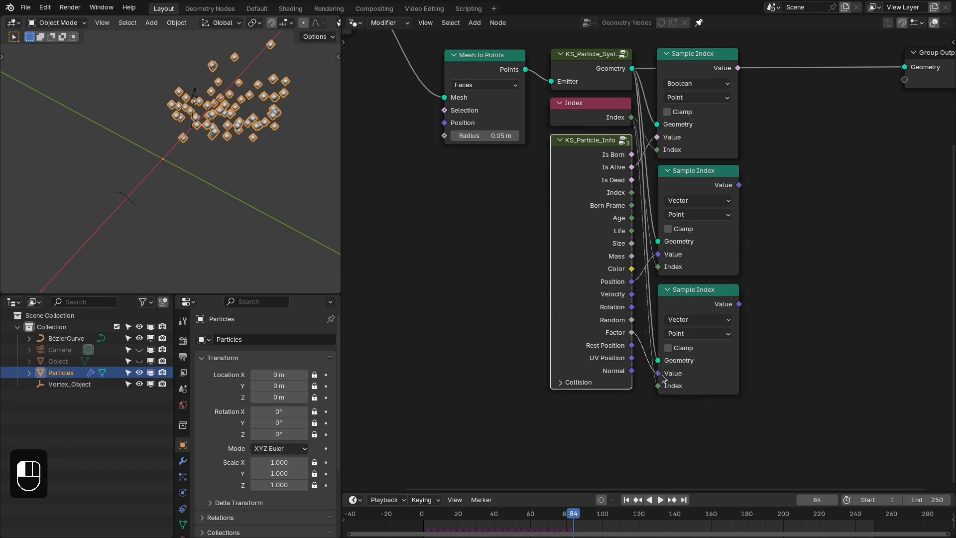
click(678, 324)
click(678, 353)
middle_drag(749, 226, 742, 250)
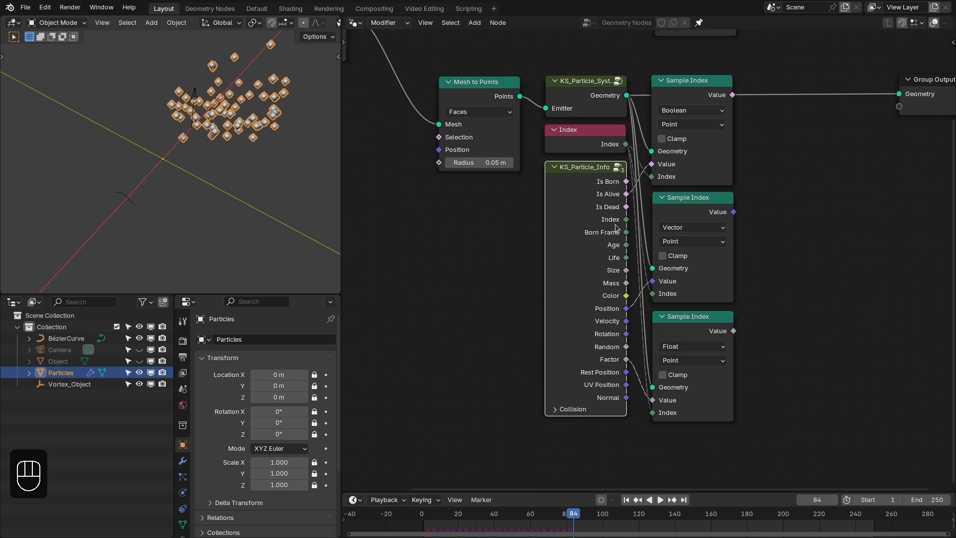
- Hide the KS_Particle_Info node's unused outputs and shift the three Sample Index nodes slightly closer to it
key(ctrl+h)
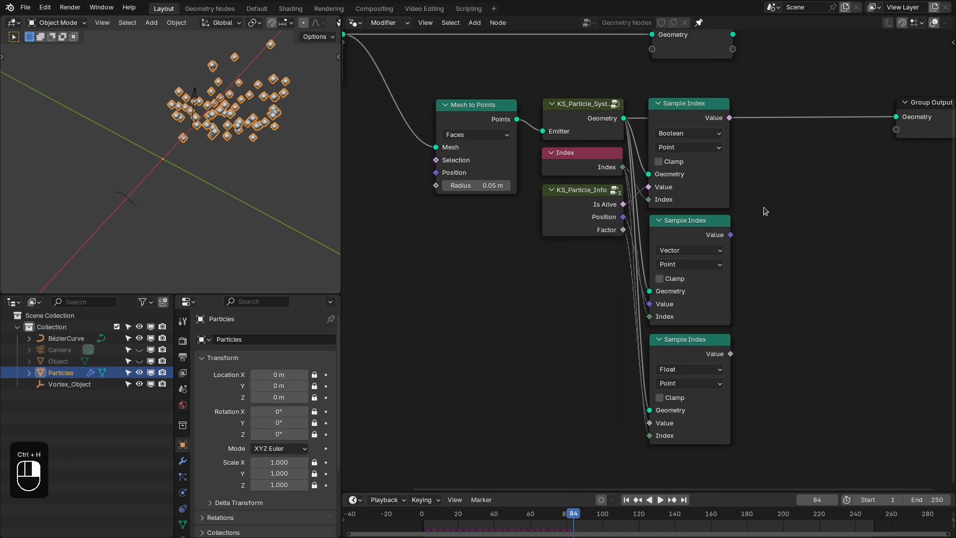
drag(762, 211, 681, 337)
click(748, 316)
middle_drag(793, 240, 796, 235)
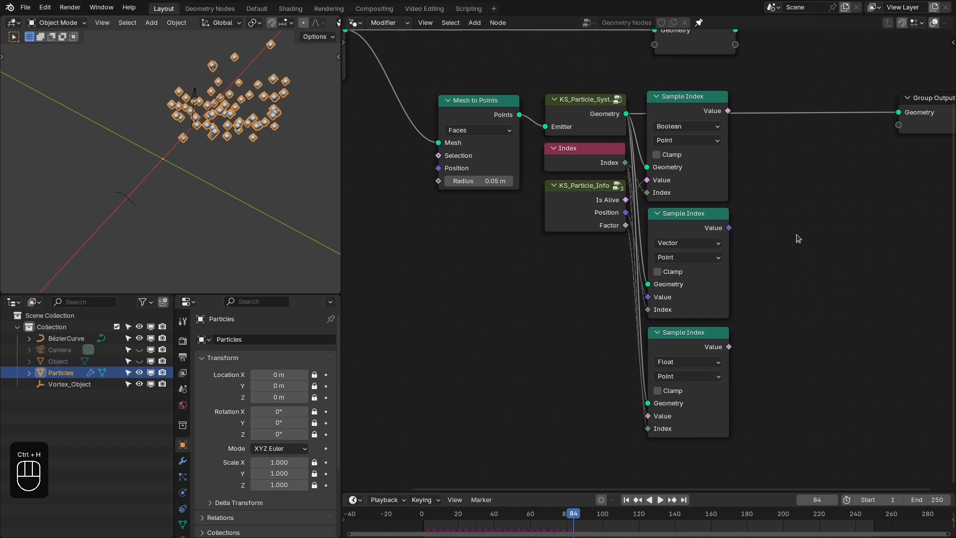
- Inside the particle system group, set the particle Life to 160 on the particle system input node
click(589, 114)
key(Tab)
scroll(565, 220, down, 3)
middle_drag(535, 220, 882, 222)
middle_drag(453, 220, 727, 220)
scroll(561, 224, up, 1)
click(481, 220)
middle_drag(539, 279, 628, 253)
scroll(627, 253, up, 1)
click(639, 218)
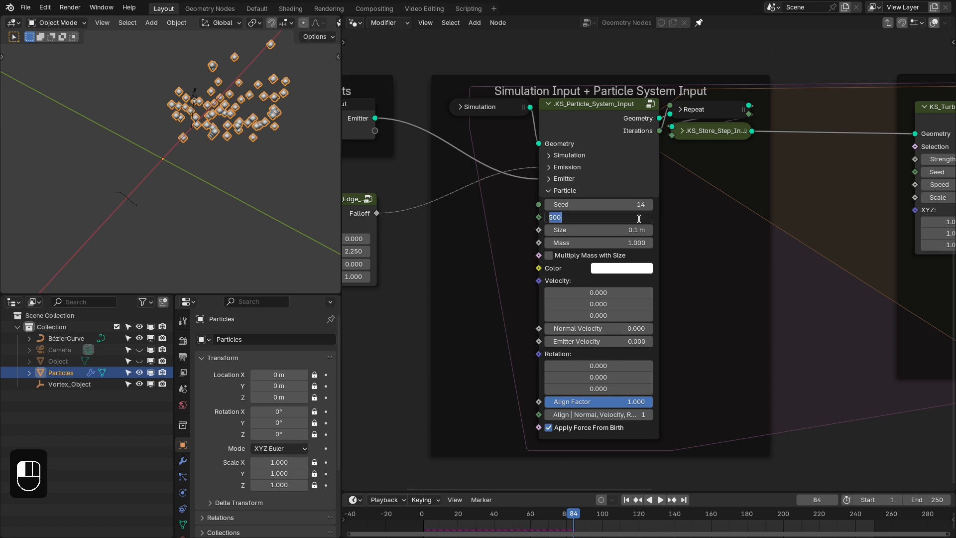
key(Return)
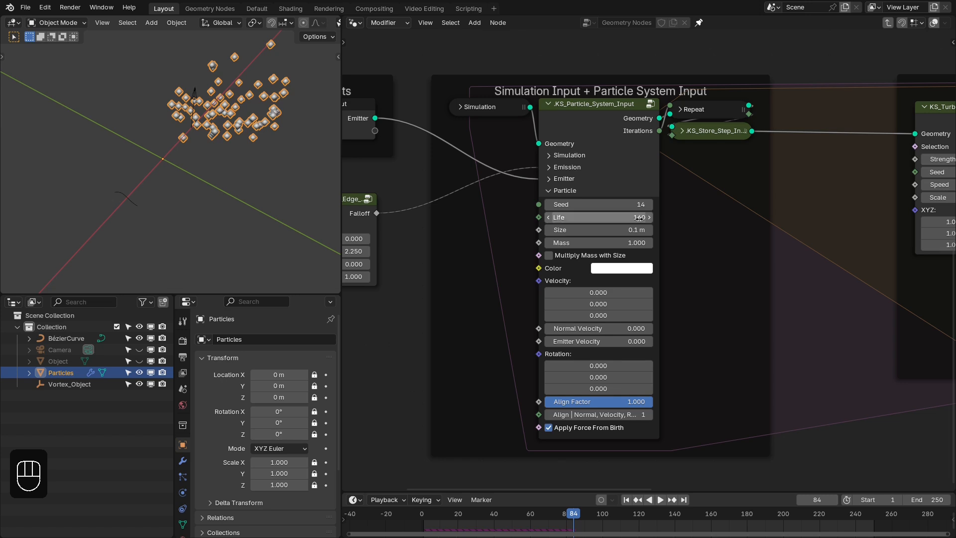
- Set the timeline's end frame to 160
click(938, 501)
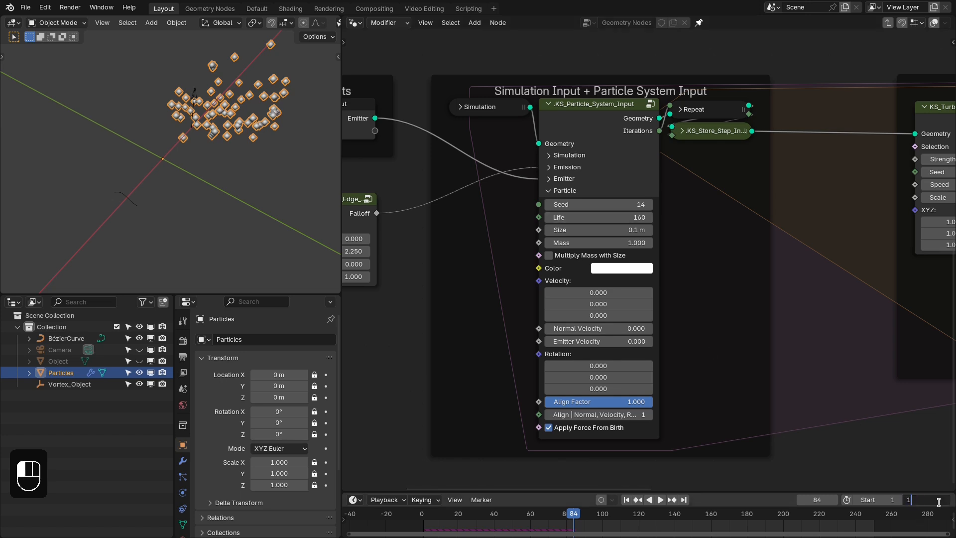
text(160)
key(Return)
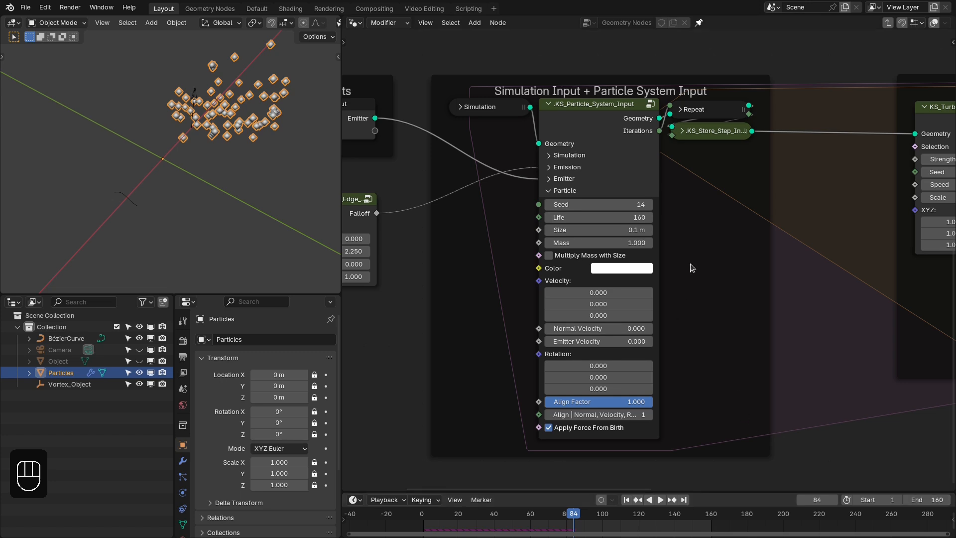
- Exit the particle system group and return the animation to its first frame
click(492, 107)
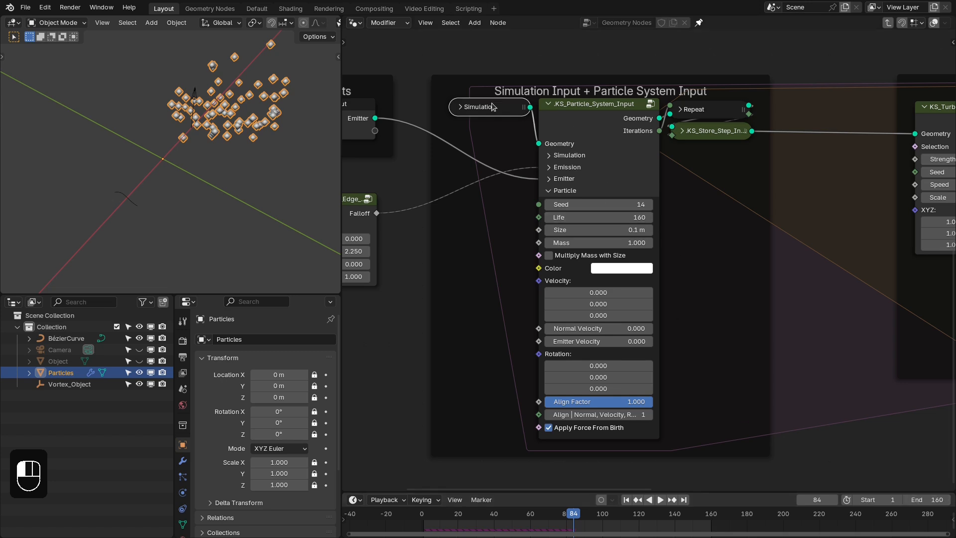
key(Tab)
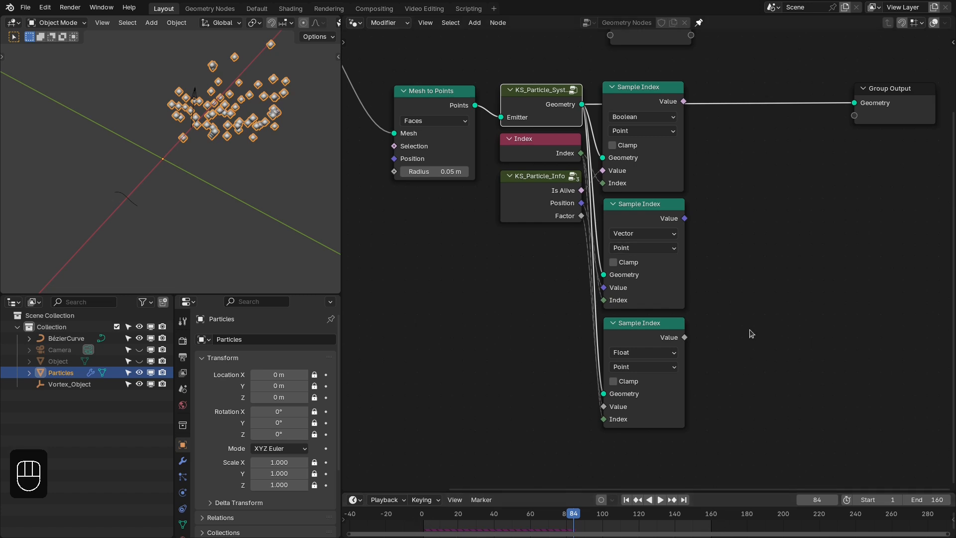
key(shift+Right)
key(shift+Left)
- Move the Capture Attribute node beyond the Sample Index nodes and capture the three sampled values with it
scroll(749, 330, down, 1)
middle_drag(749, 329, 708, 382)
drag(620, 70, 747, 70)
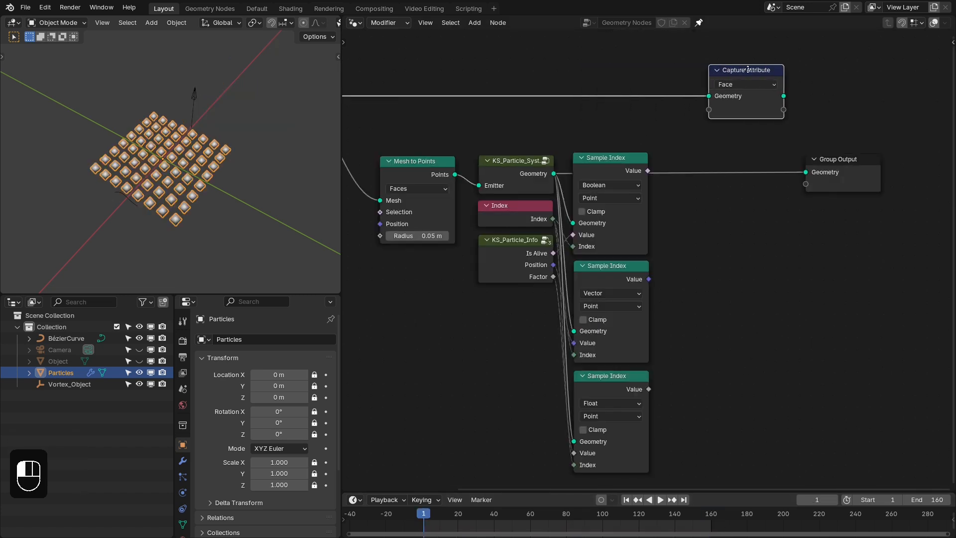
drag(647, 170, 708, 110)
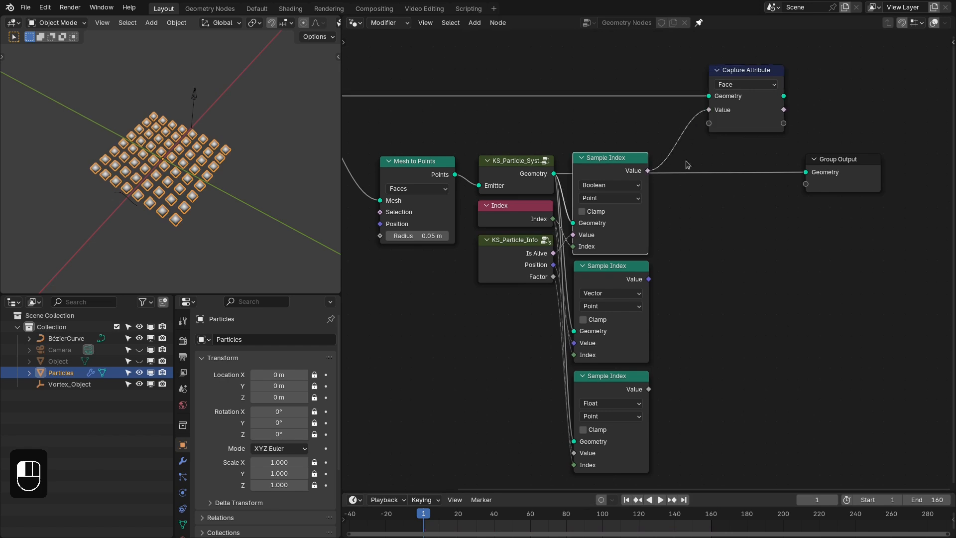
drag(648, 279, 709, 123)
drag(648, 389, 708, 137)
- Shift Capture Attribute slightly back towards the Sample Index nodes and move Group Output further away from them
drag(741, 142, 719, 142)
middle_drag(855, 179, 777, 209)
drag(777, 210, 874, 205)
- Rename the three captured attributes to Alive, Particle Position and Factor
scroll(622, 139, up, 5)
middle_drag(623, 139, 692, 172)
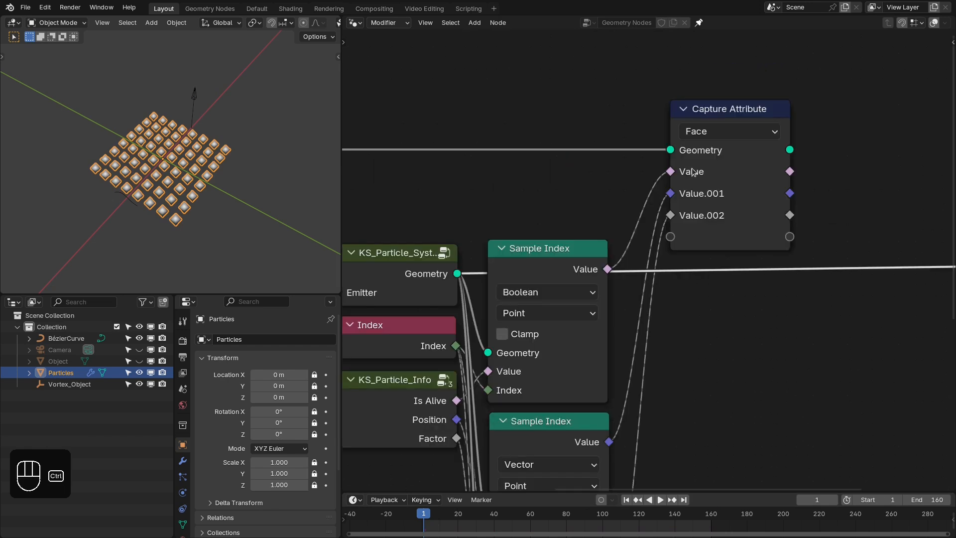
double_click(693, 172)
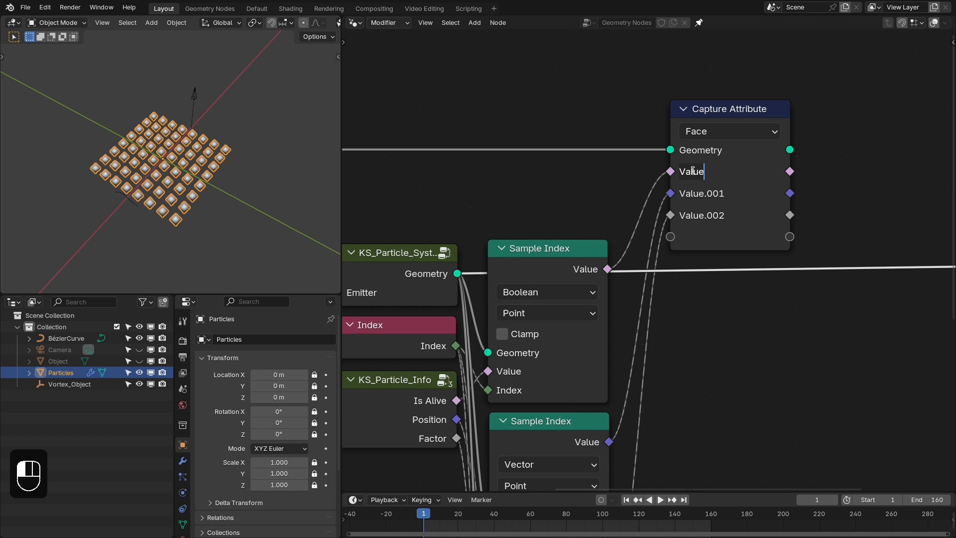
text(Alive)
ctrl+click(701, 193)
text(Particle Position)
ctrl+click(690, 216)
text(Factor)
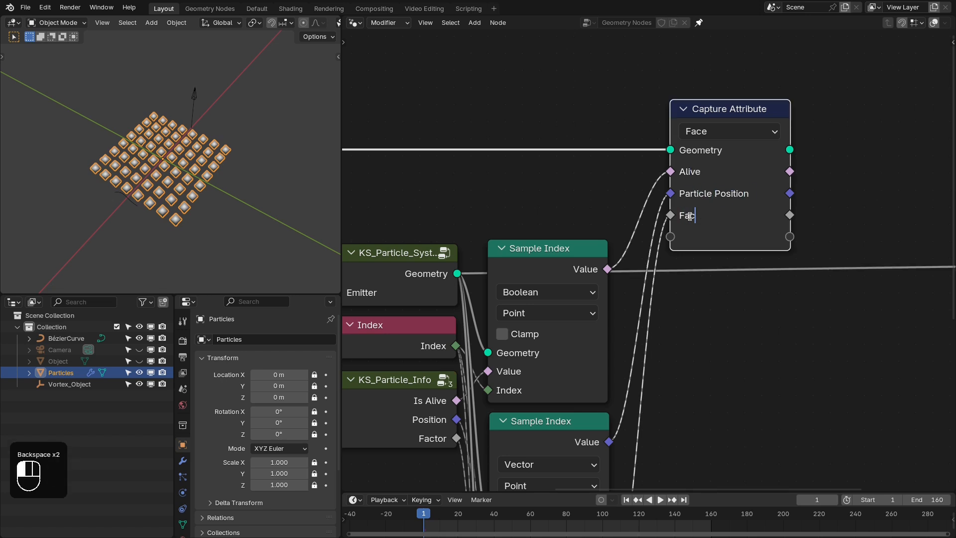
key(Return)
- Add a Position node above the Sample Index nodes and capture its output as a fourth attribute
scroll(628, 270, down, 2)
key(shift+a)
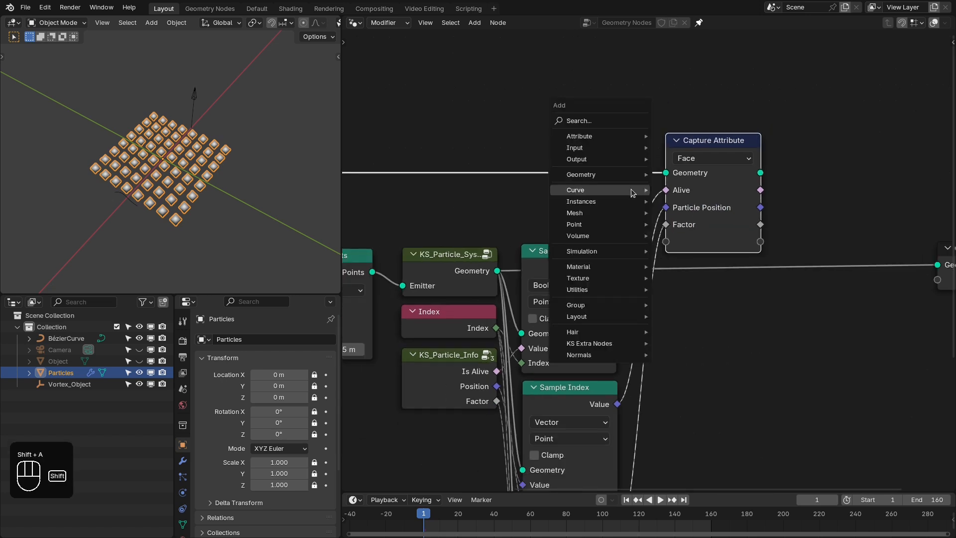
click(593, 121)
text(pos)
key(Return)
click(520, 199)
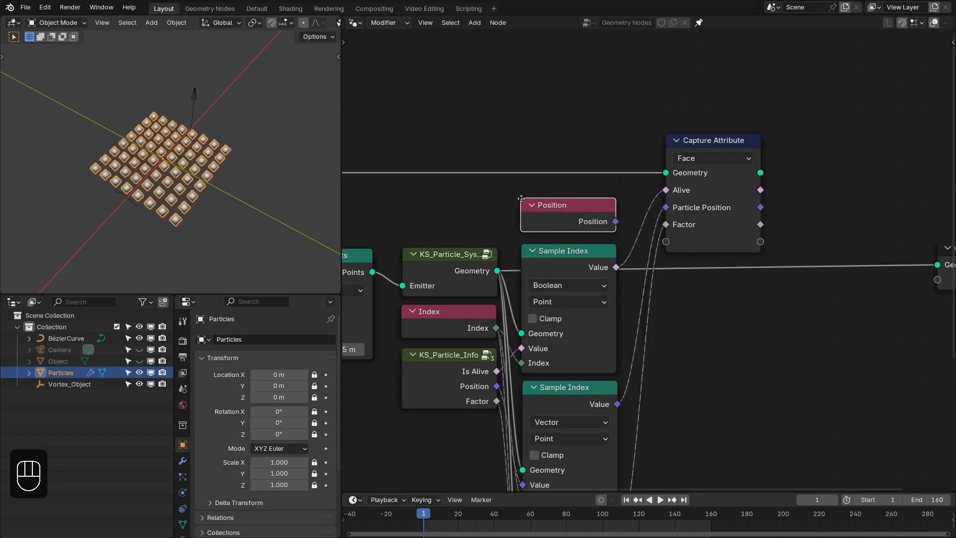
drag(614, 221, 667, 242)
middle_drag(779, 258, 713, 227)
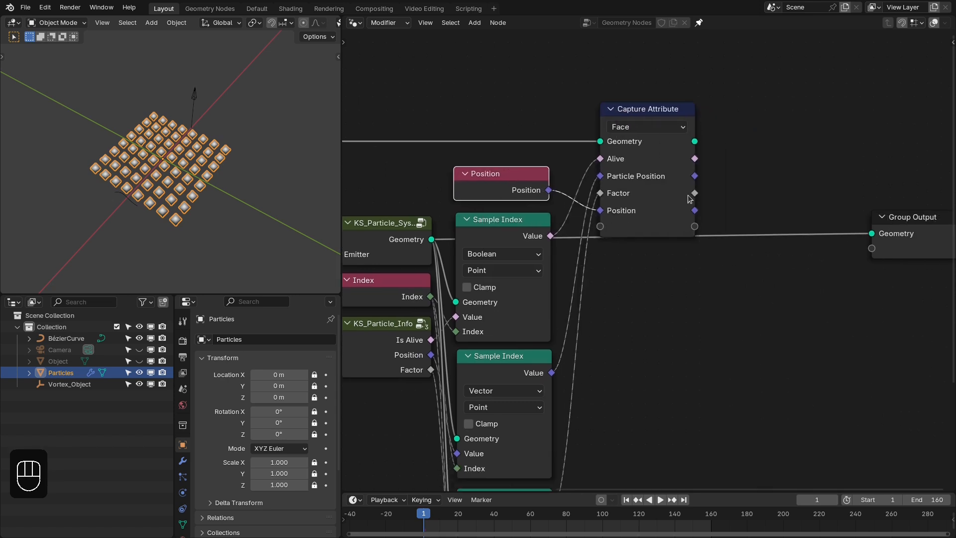
- Route the captured geometry through a new Split Edges node into Group Output and line these nodes up with Capture Attribute
scroll(642, 125, down, 2)
key(shift+a)
text(sp)
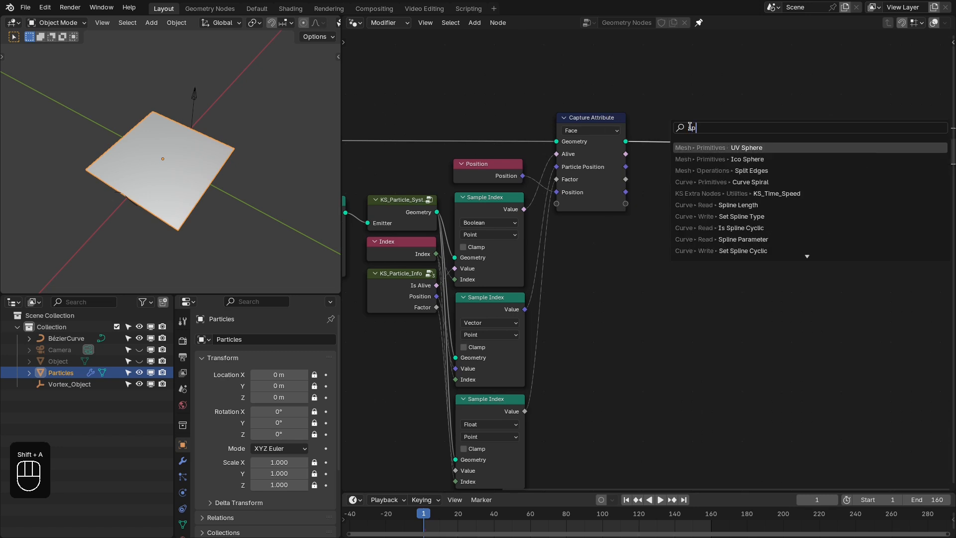
text(lit)
key(Return)
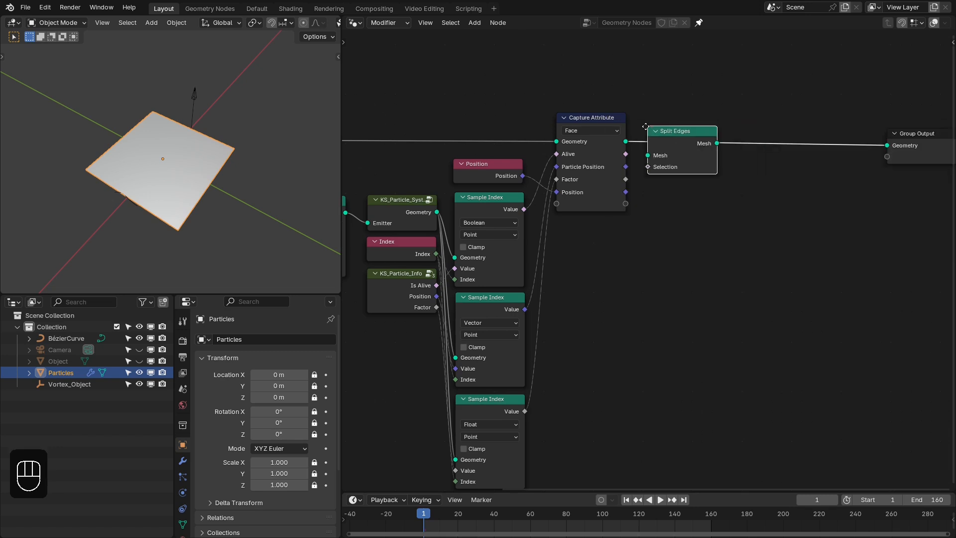
click(667, 119)
drag(695, 128, 701, 121)
drag(935, 145, 894, 132)
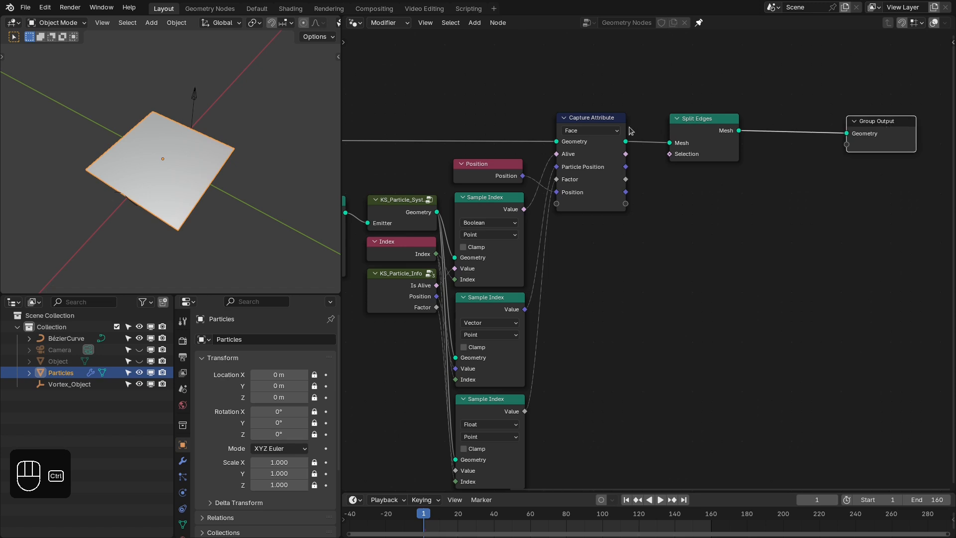
- Preview the captured Alive attribute on the mesh with a Viewer node and play the animation
ctrl+shift+click(626, 157)
ctrl+shift+click(625, 155)
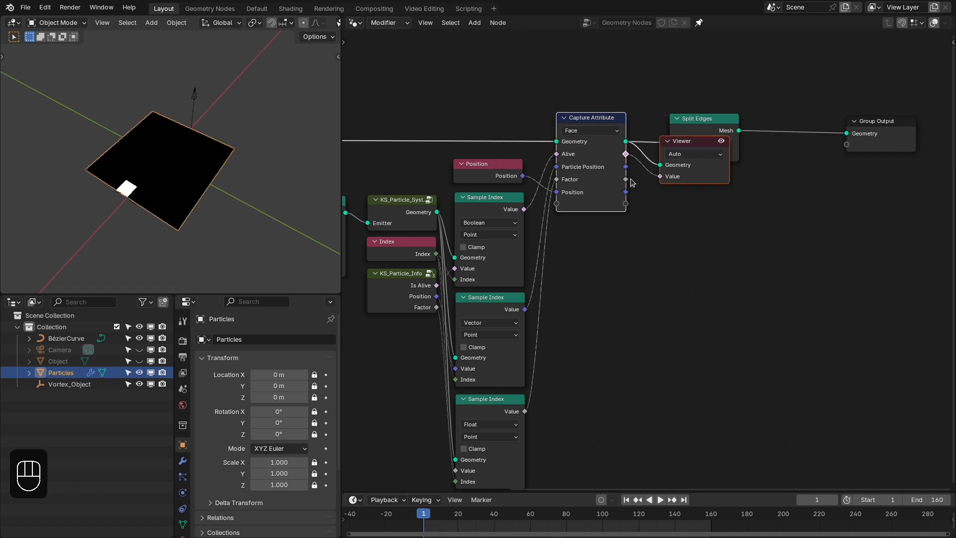
middle_drag(647, 212, 649, 207)
drag(582, 118, 577, 117)
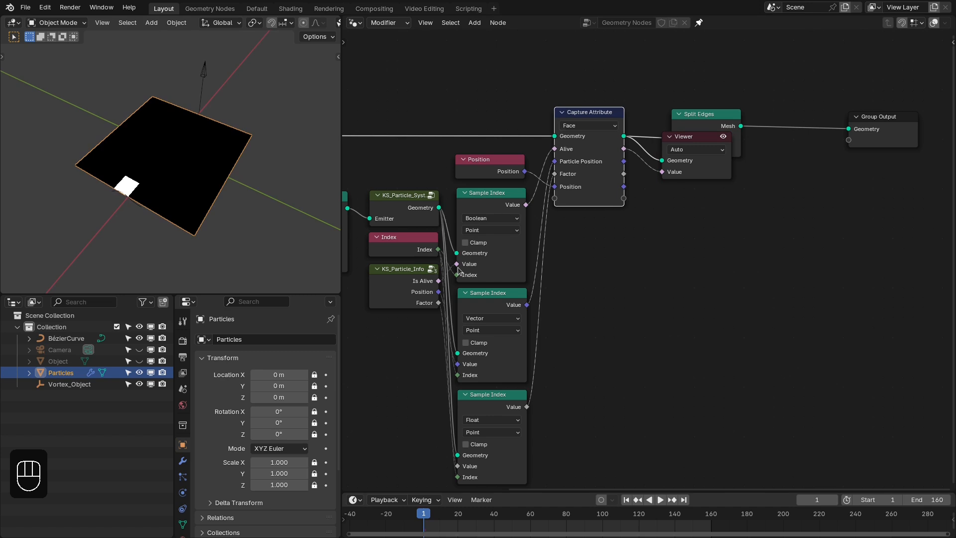
key(space)
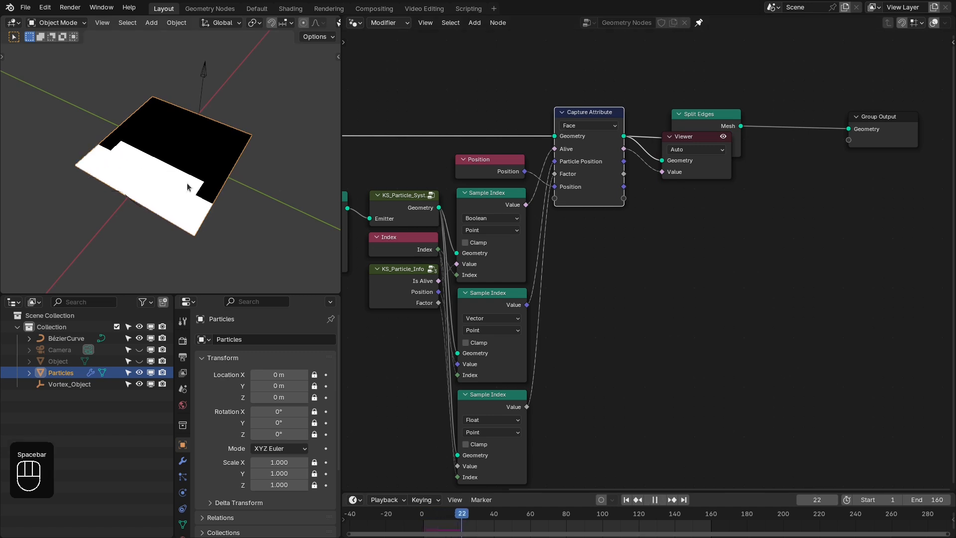
- Delete the Viewer node and connect the captured Alive output to the Selection of Split Edges, moving that node closer to Capture Attribute
key(space)
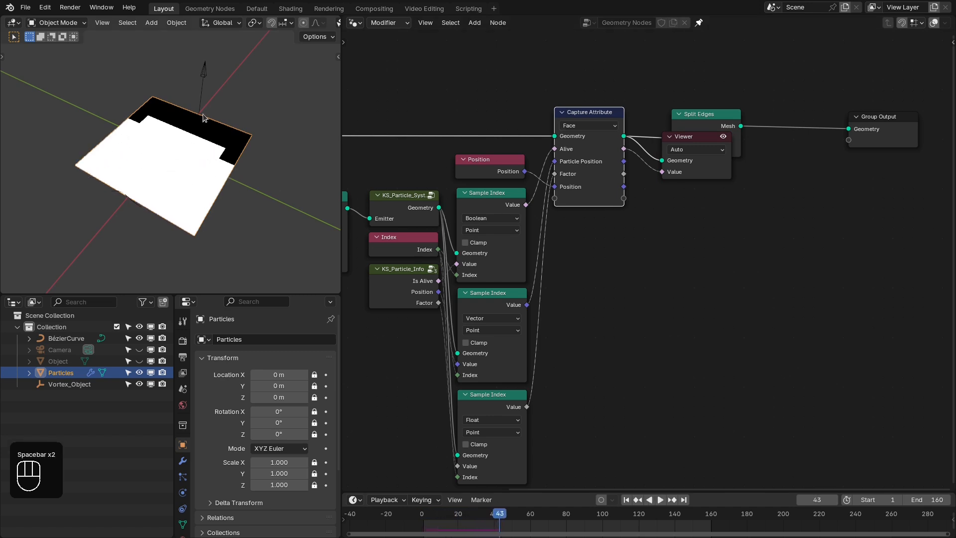
key(space)
key(space)
key(x)
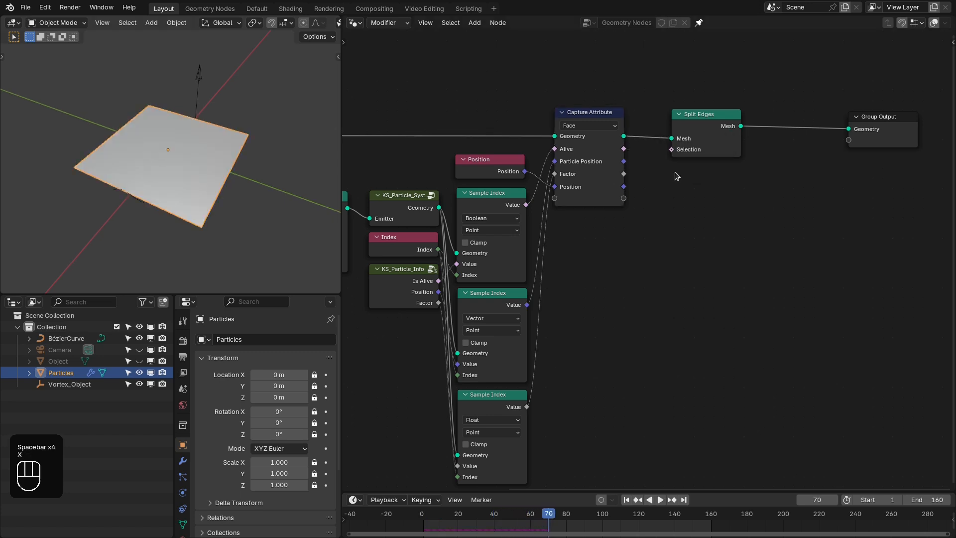
drag(681, 94, 671, 150)
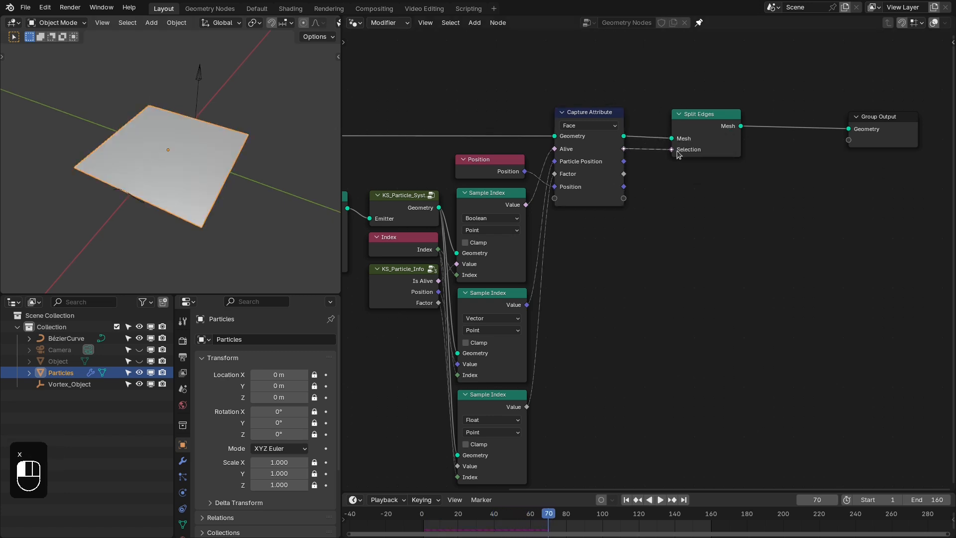
drag(711, 123, 685, 121)
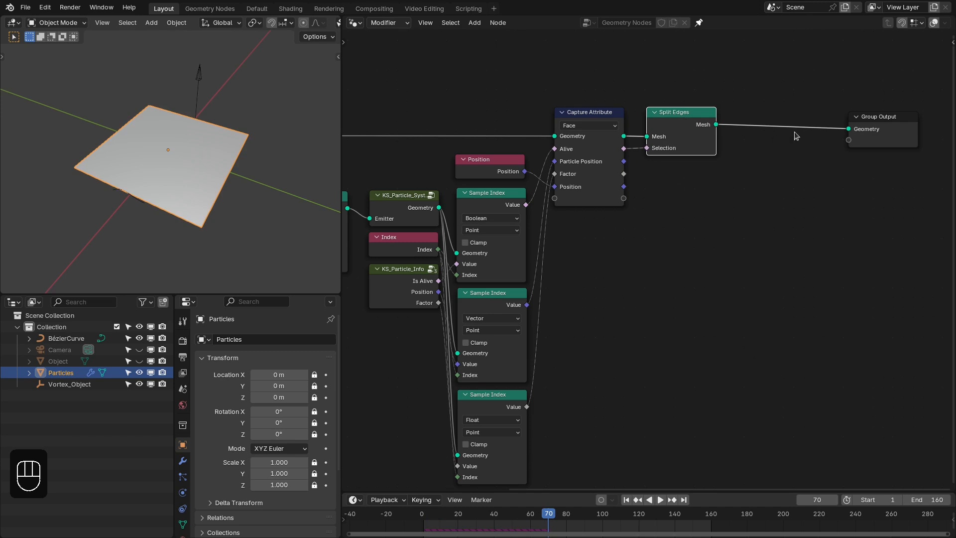
- Insert a Set Position node between Split Edges and Group Output with the captured Alive attribute as its Selection
middle_drag(796, 135, 734, 138)
key(shift+a)
click(706, 87)
text(set pos)
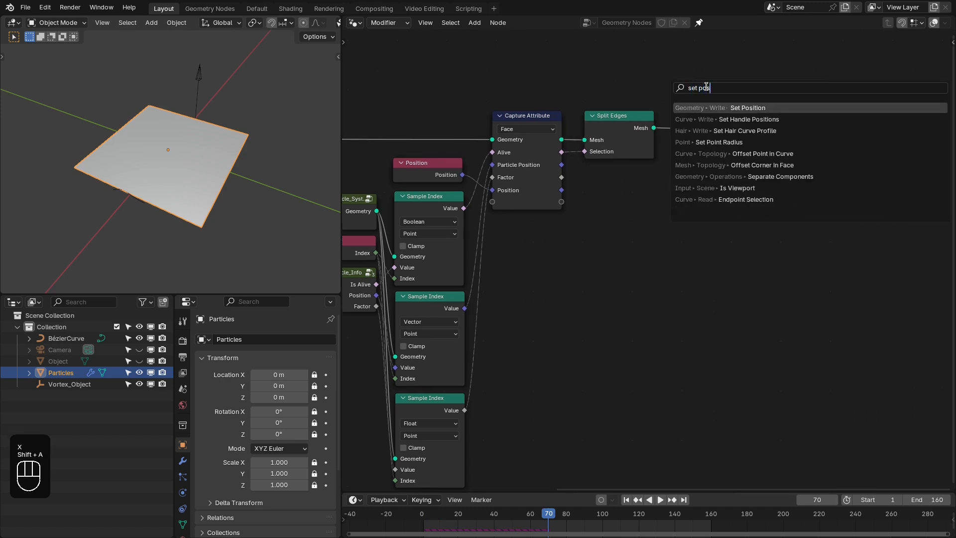
key(Return)
click(672, 109)
drag(562, 153, 698, 138)
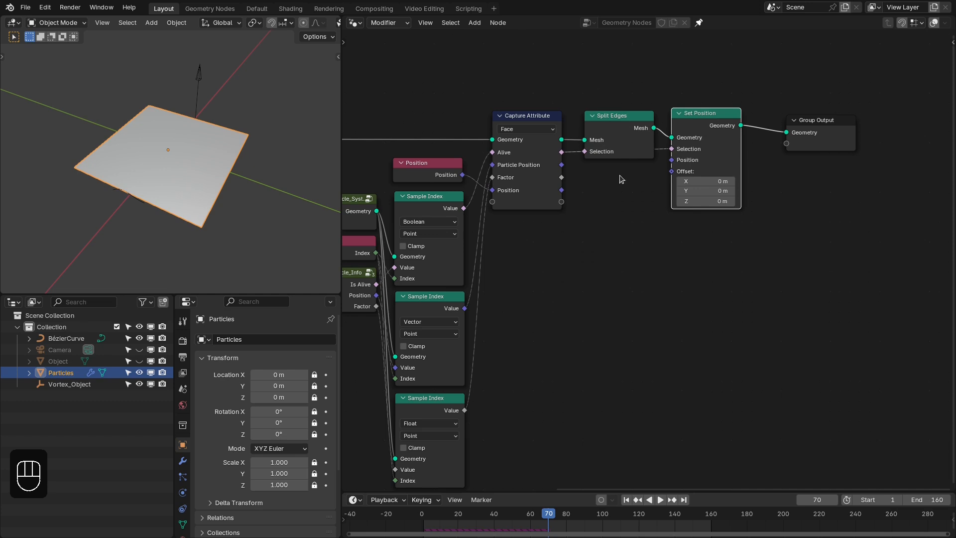
- Try the captured Particle Position as the Position input of Set Position and play the animation from frame 1
middle_drag(620, 175, 649, 171)
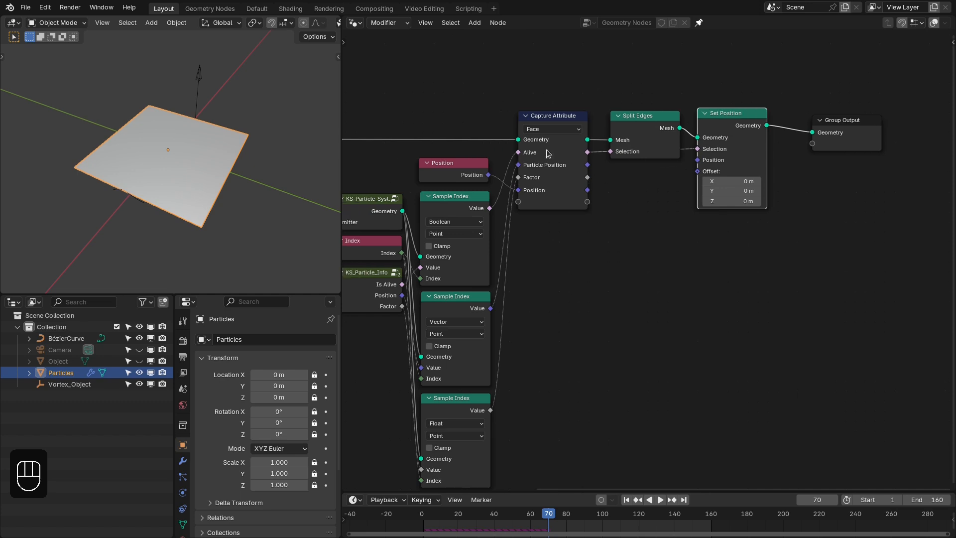
middle_drag(190, 168, 192, 158)
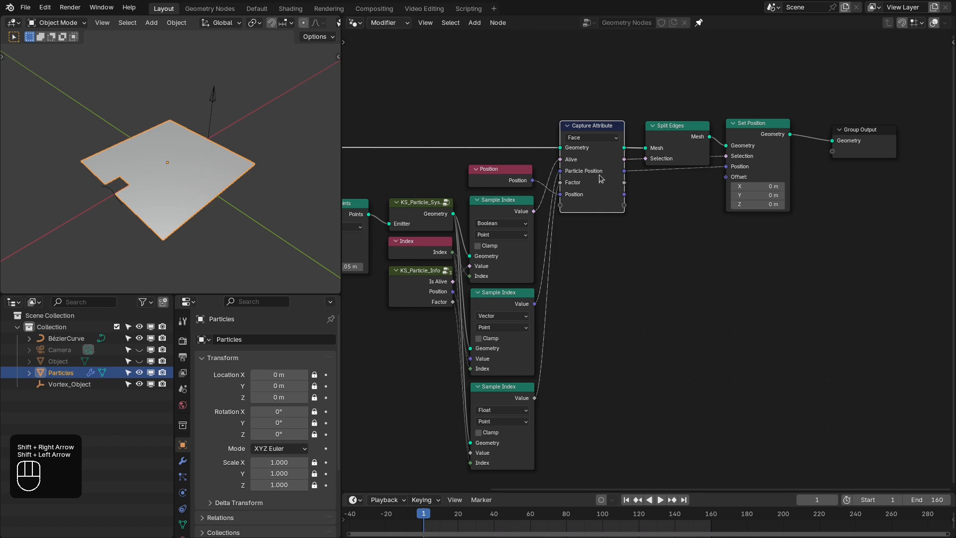
scroll(664, 175, up, 1)
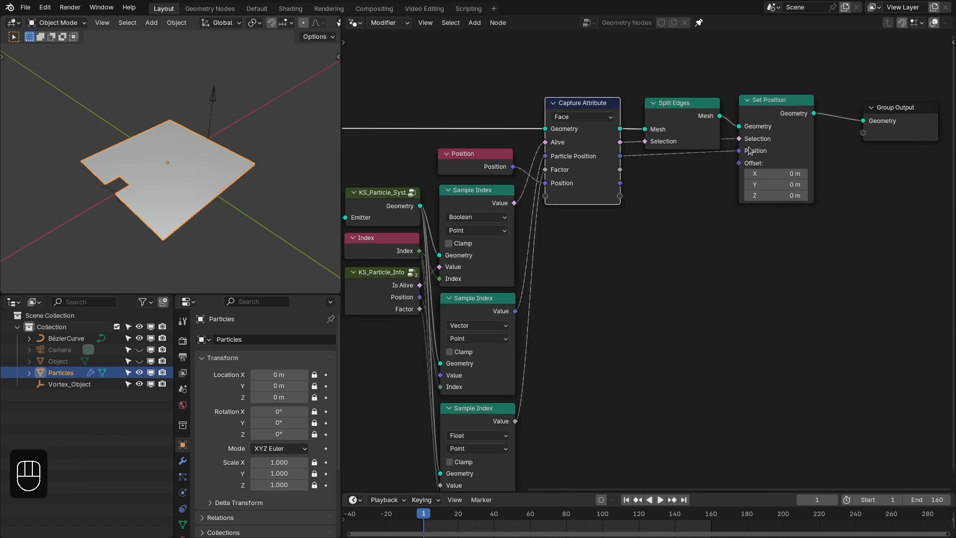
key(space)
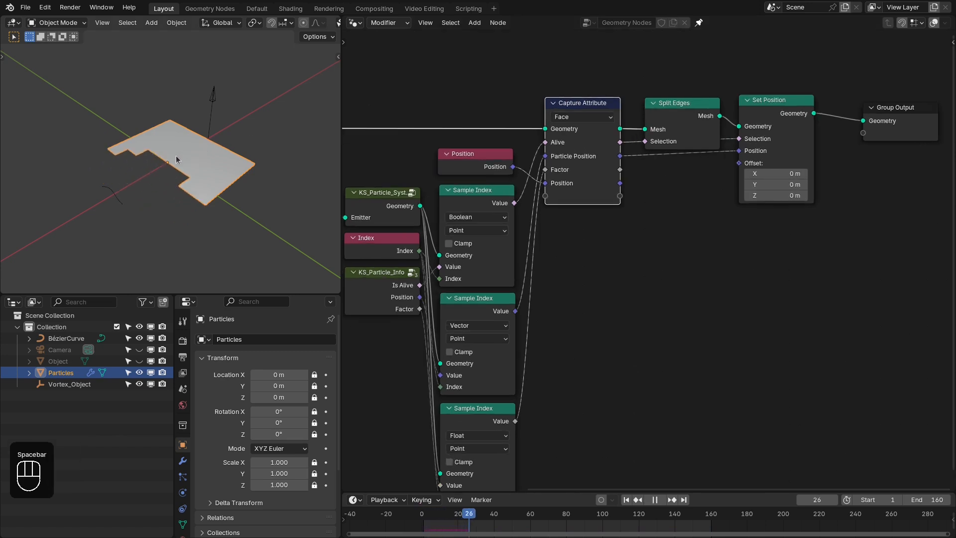
key(space)
- Try the Particle Position link on the Offset of Set Position instead, play the animation and return to the first frame
ctrl+middle_drag(731, 164, 734, 156)
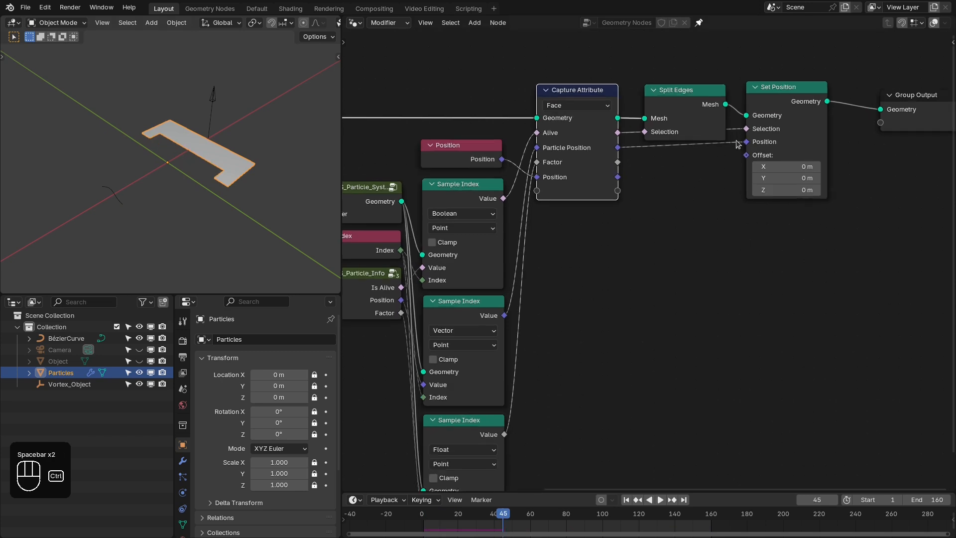
drag(737, 143, 743, 163)
key(space)
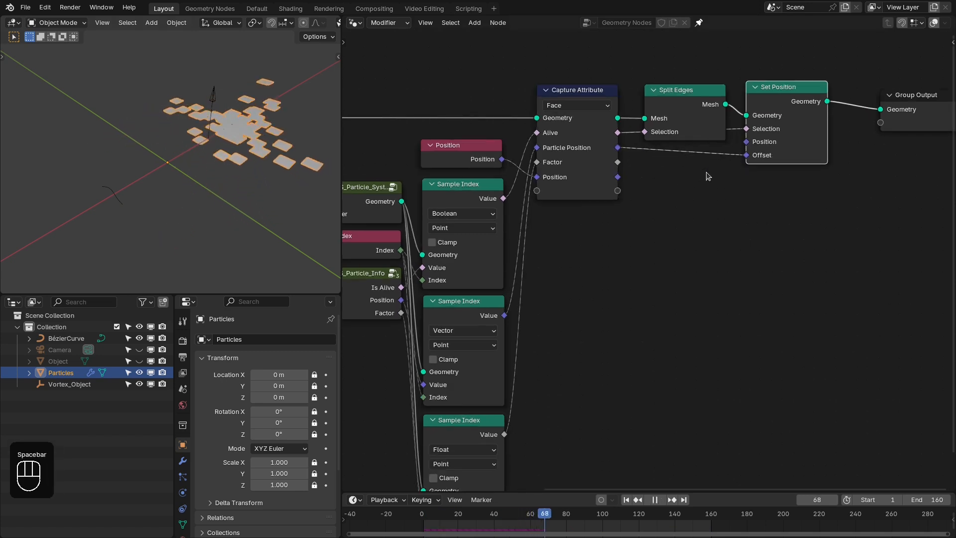
key(space)
key(shift+Left)
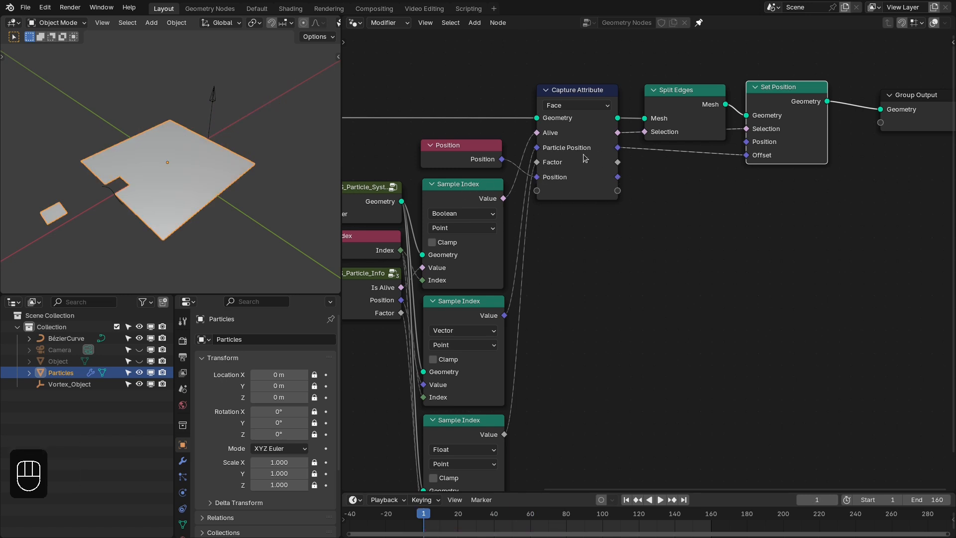
- Drive the Set Position Offset with a new Subtract node computing Particle Position minus captured Position, and play the animation
drag(617, 148, 651, 124)
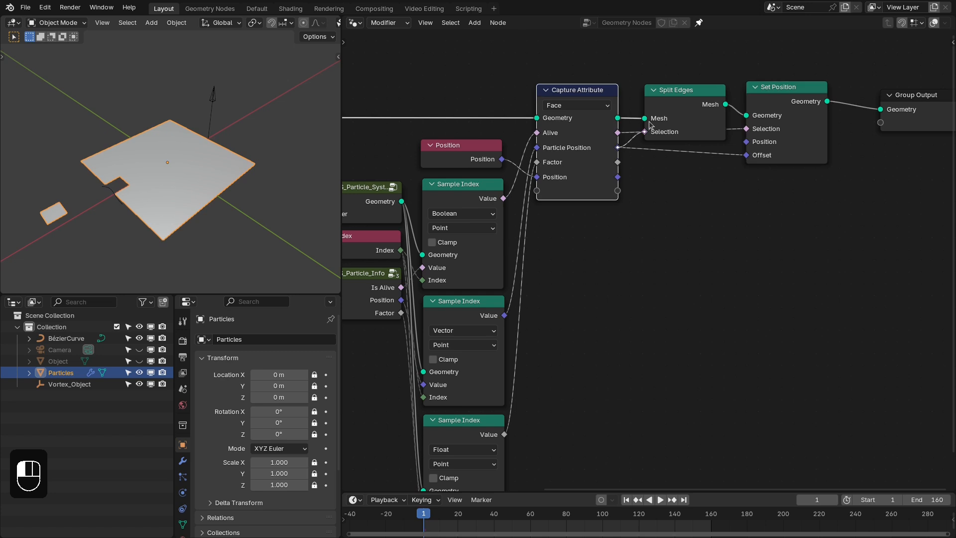
drag(655, 174, 656, 174)
drag(618, 148, 661, 181)
text(subtra)
key(Return)
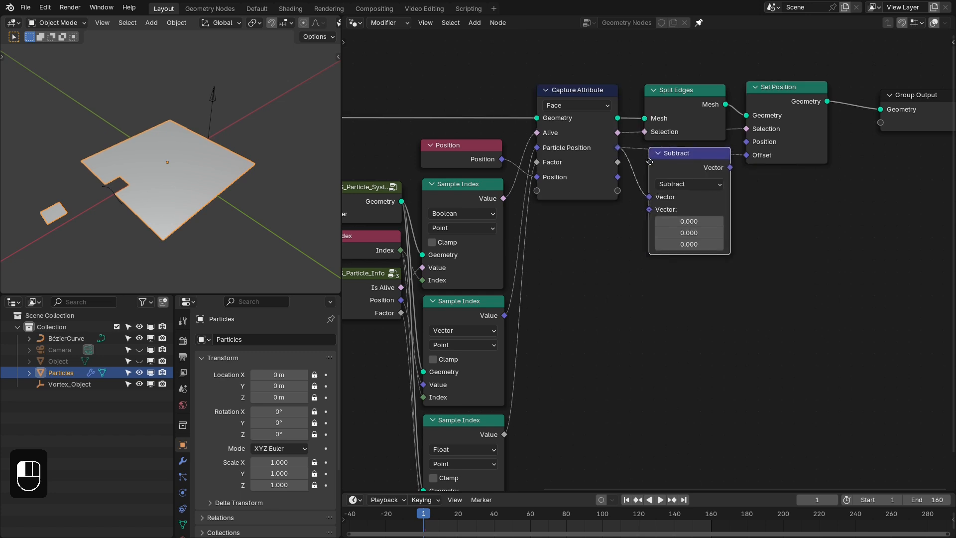
drag(617, 176, 654, 211)
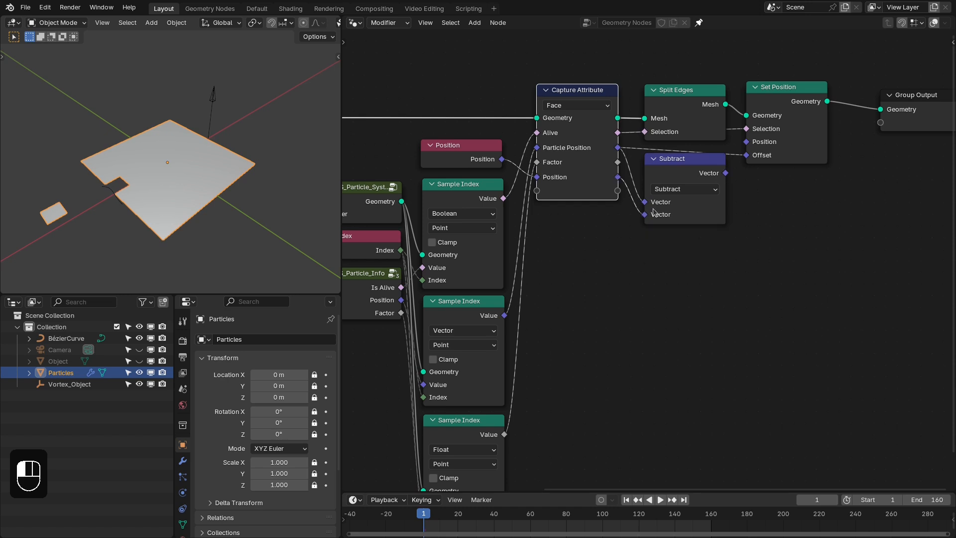
drag(724, 173, 698, 153)
key(space)
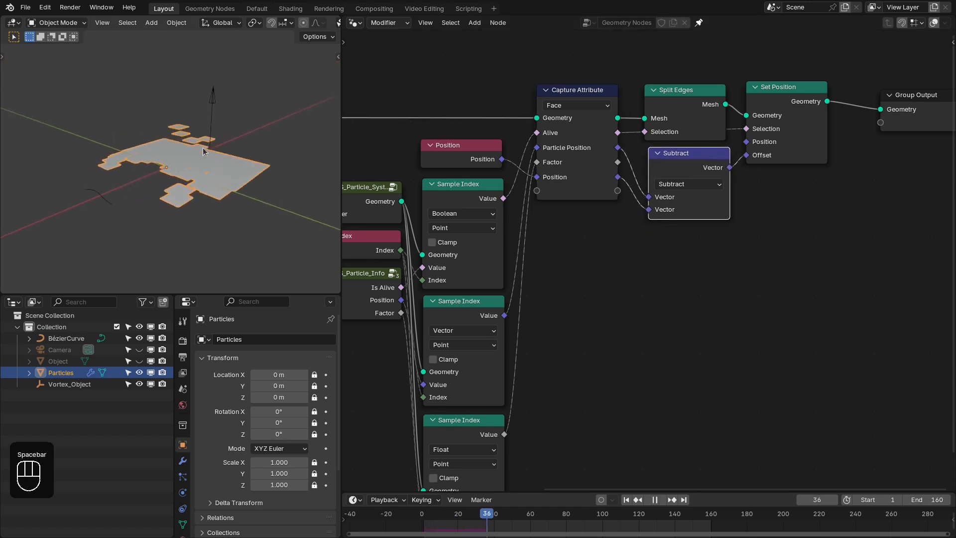
key(space)
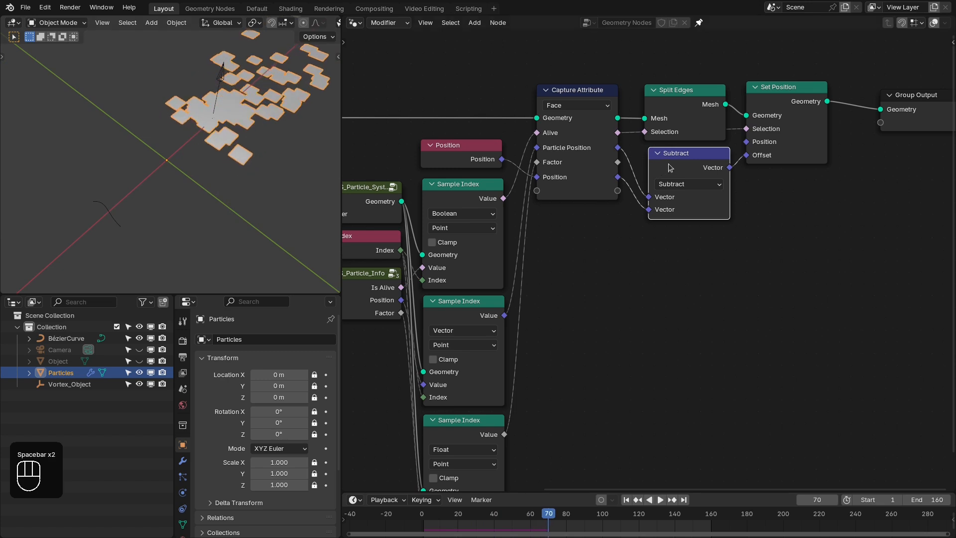
- Try feeding Set Position's Position from a duplicated Subtract node, computing Position minus captured Position, with the Offset link muted
drag(668, 165, 670, 175)
key(ctrl+shift+d)
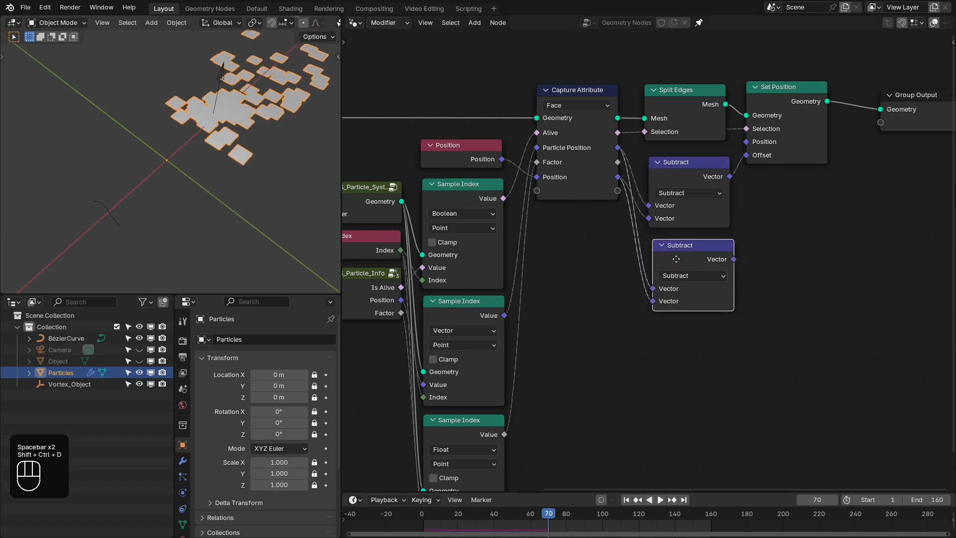
drag(502, 160, 678, 258)
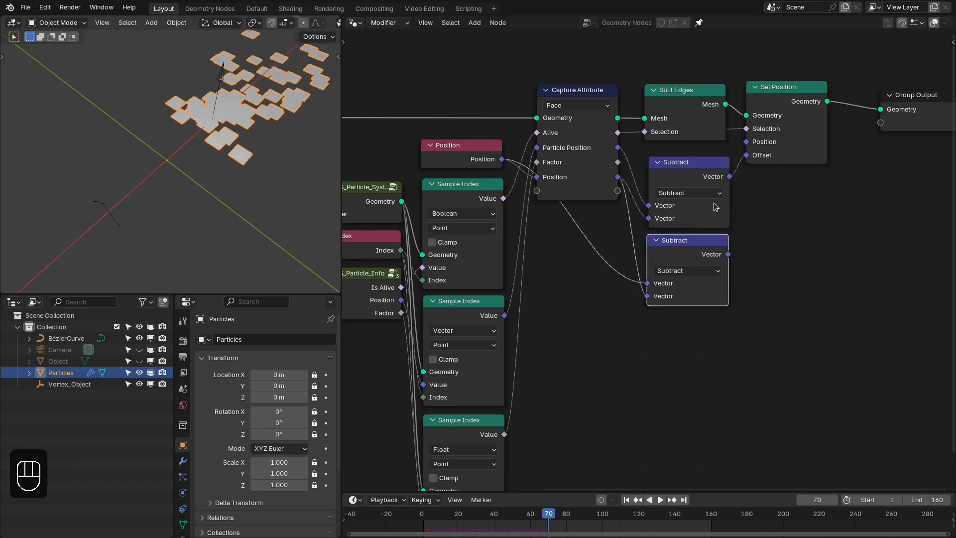
ctrl+alt+right_drag(734, 165, 736, 195)
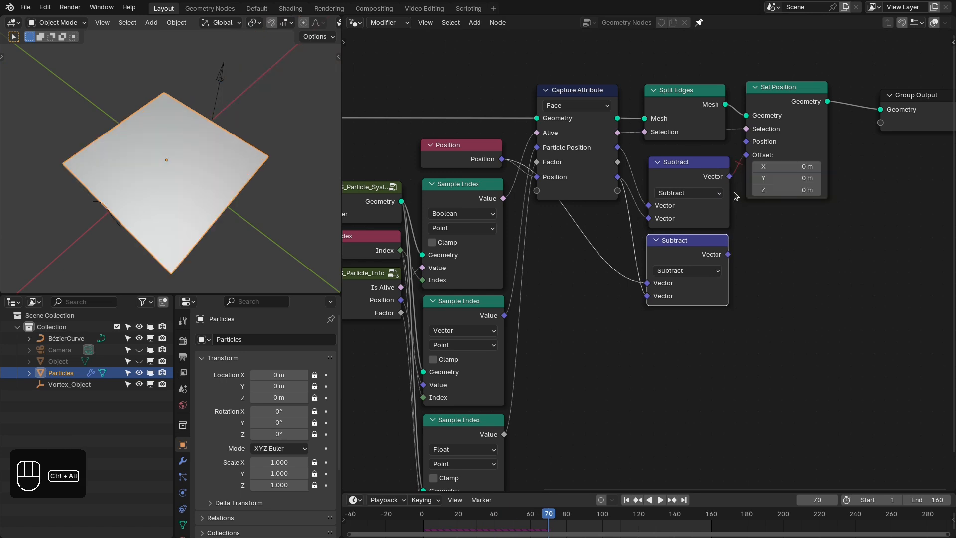
middle_drag(211, 160, 166, 153)
scroll(181, 165, up, 5)
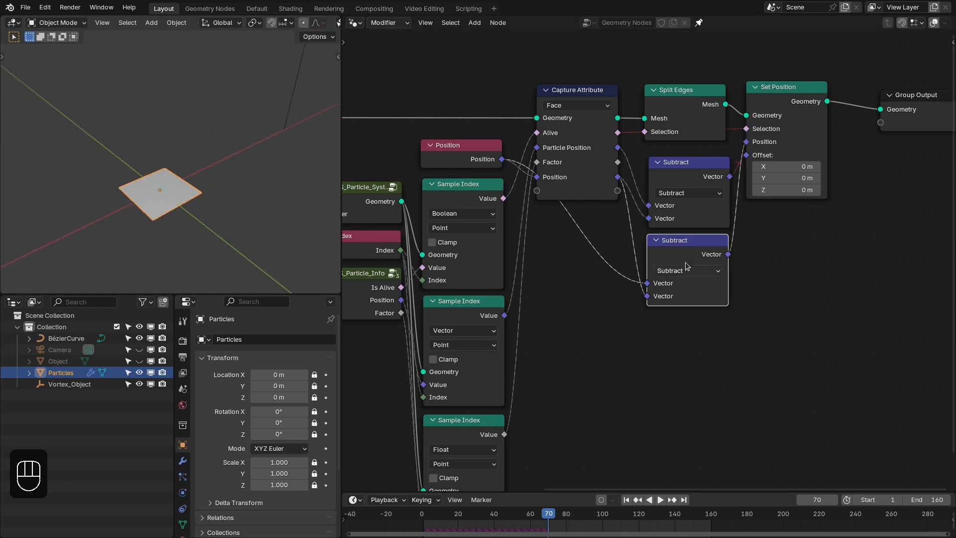
- Delete the duplicate Subtract node, restore the muted Offset link and realign the remaining Subtract and Set Position nodes
key(x)
ctrl+alt+right_drag(729, 172, 736, 191)
drag(690, 169, 684, 161)
drag(785, 101, 786, 105)
mouse_move(239, 149)
middle_down()
mouse_move(231, 145)
mouse_move(247, 140)
middle_up()
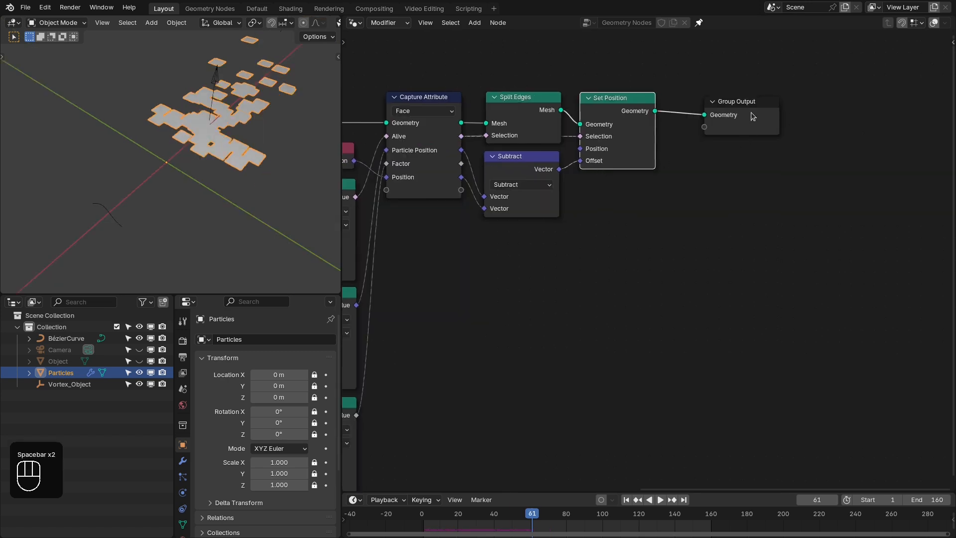
- Move Group Output farther along and insert a Scale Elements node after Set Position with Alive as its Selection
drag(752, 116, 854, 112)
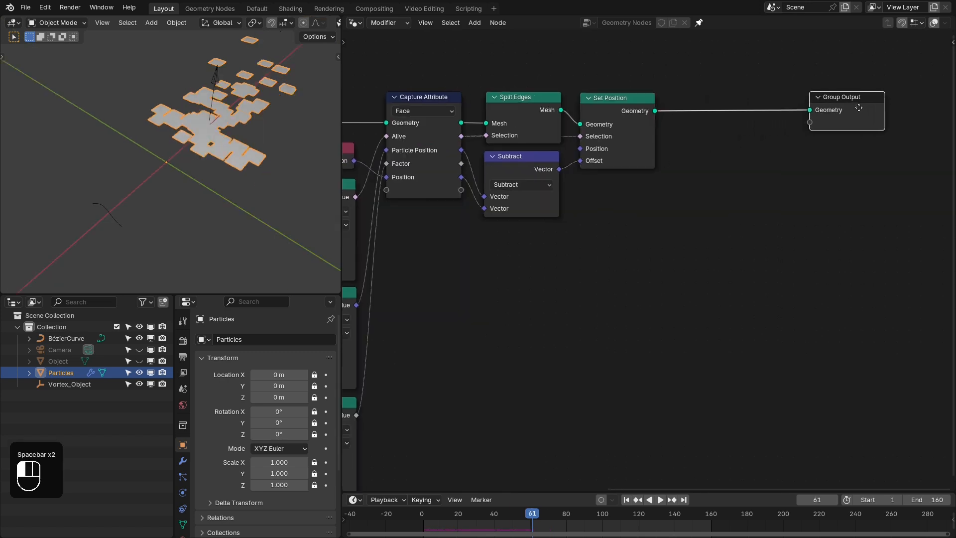
key(shift+a)
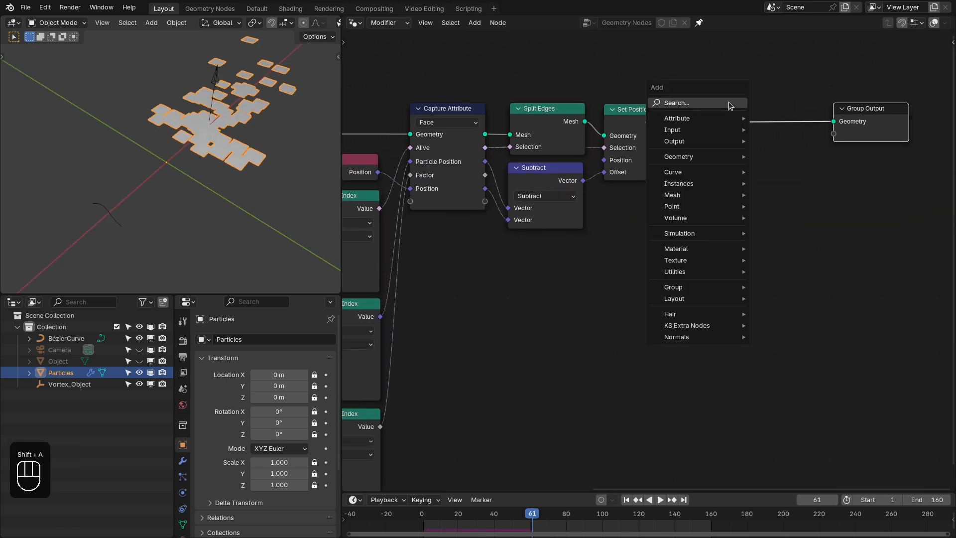
click(729, 103)
text(sacle)
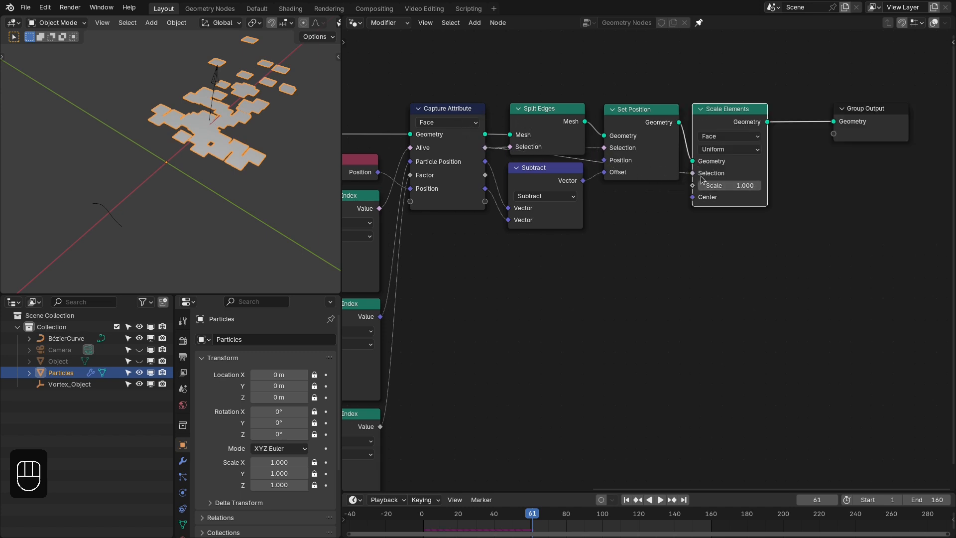
- Add a Map Range node fed by the captured Factor and connect its Result to the Scale of Scale Elements
ctrl+scroll(707, 180, left, 2)
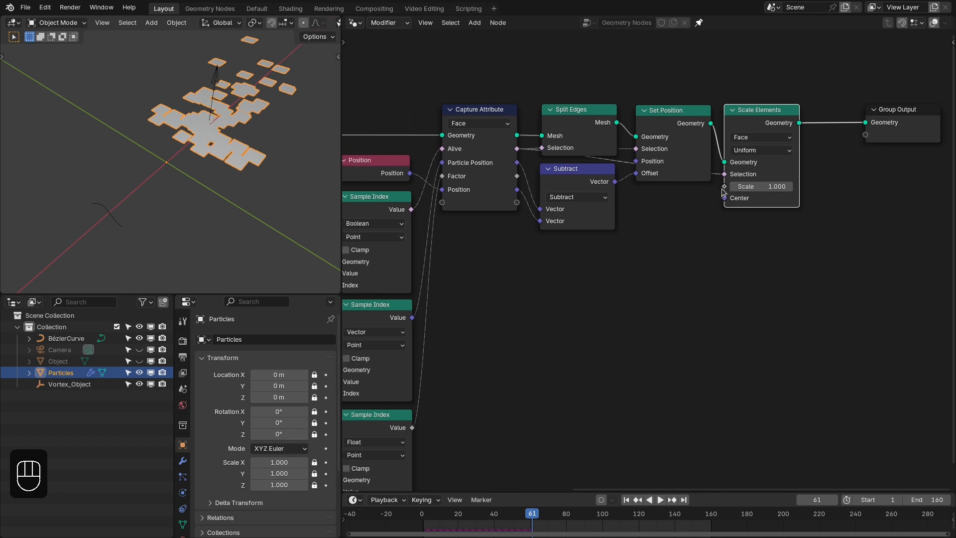
drag(522, 180, 629, 276)
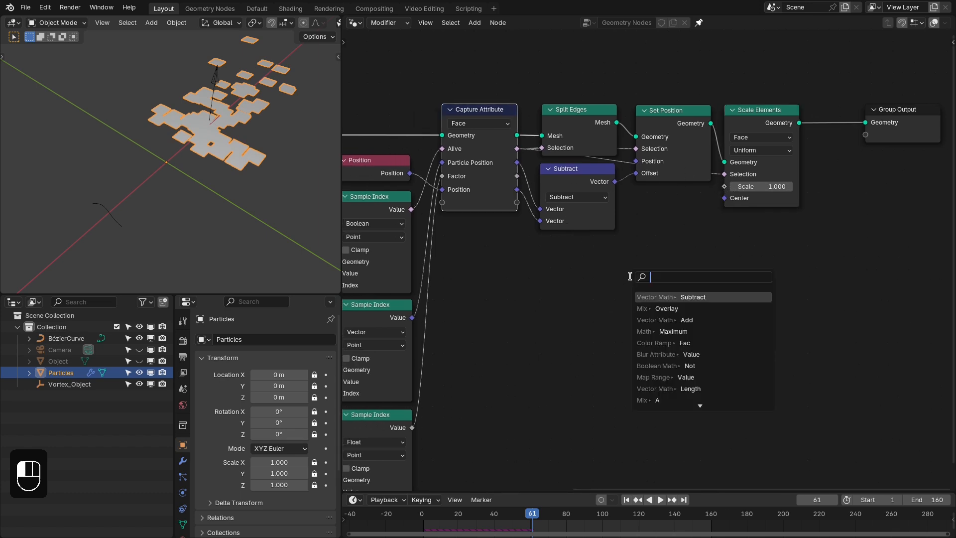
text(map)
key(Return)
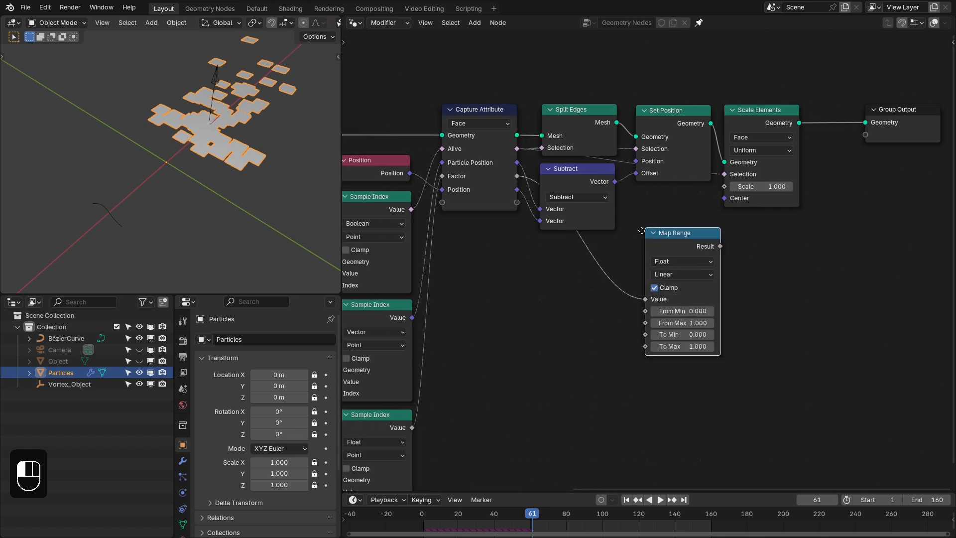
click(636, 199)
drag(719, 194, 724, 187)
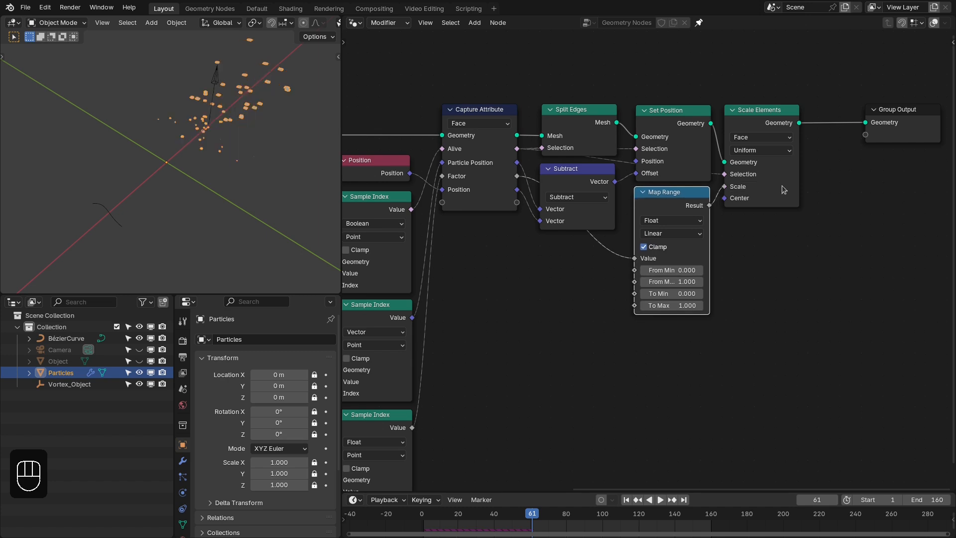
- Set the Map Range's To Min to 1, To Max to 0 and From Max to 0.6, and return to the first frame
text(1)
key(Tab)
text(0)
key(Return)
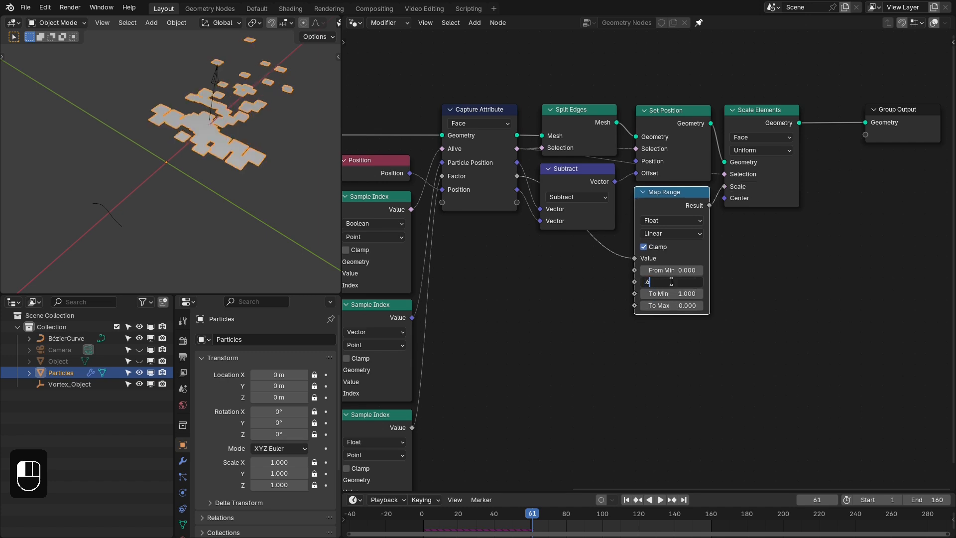
click(671, 282)
text(.6)
key(Return)
key(shift+Right)
key(shift+Left)
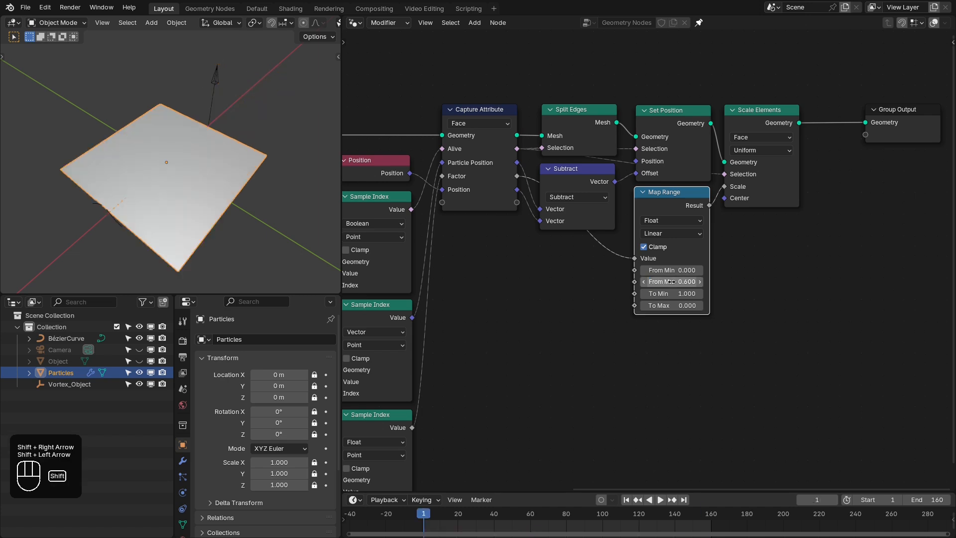
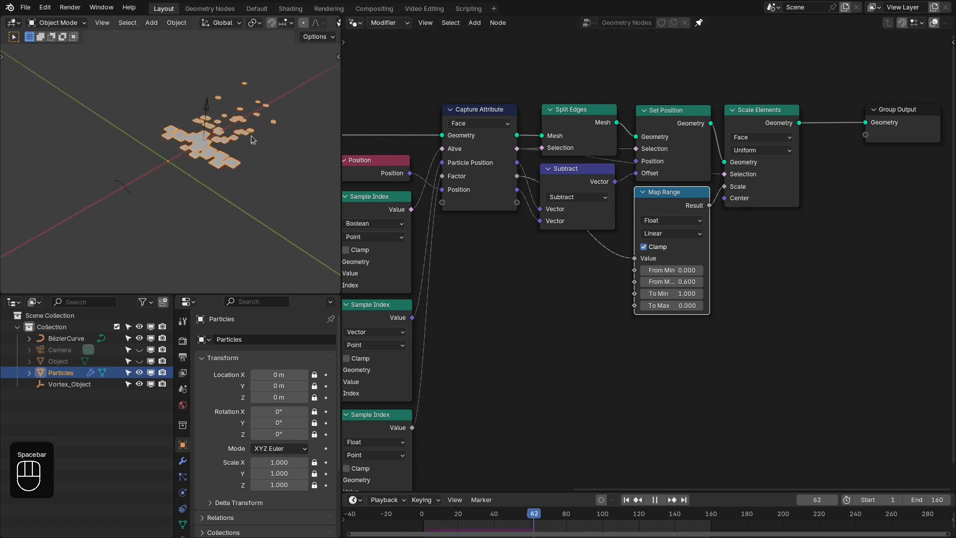
- Insert an Extrude Mesh node after Scale Elements and connect the captured Alive output to its Selection
middle_drag(270, 114, 290, 126)
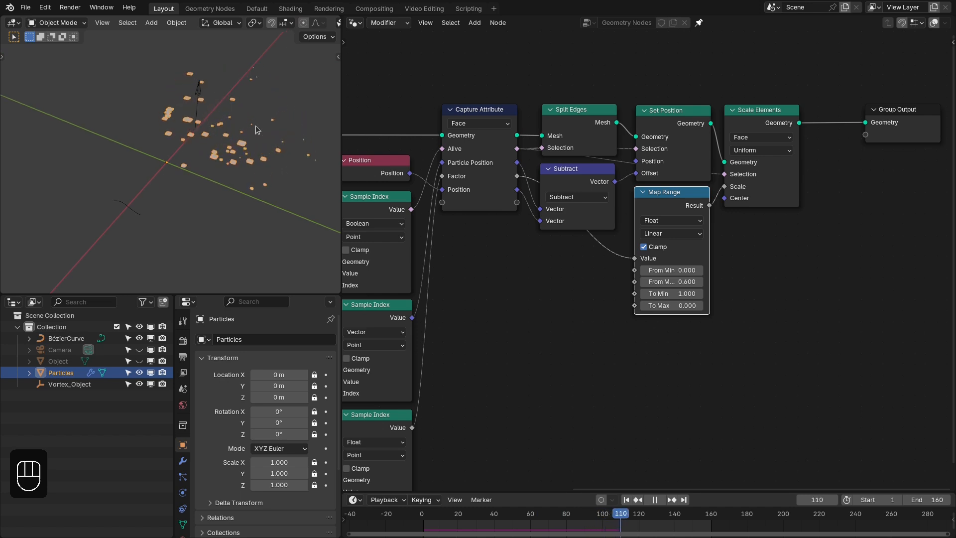
key(space)
key(shift+a)
click(692, 115)
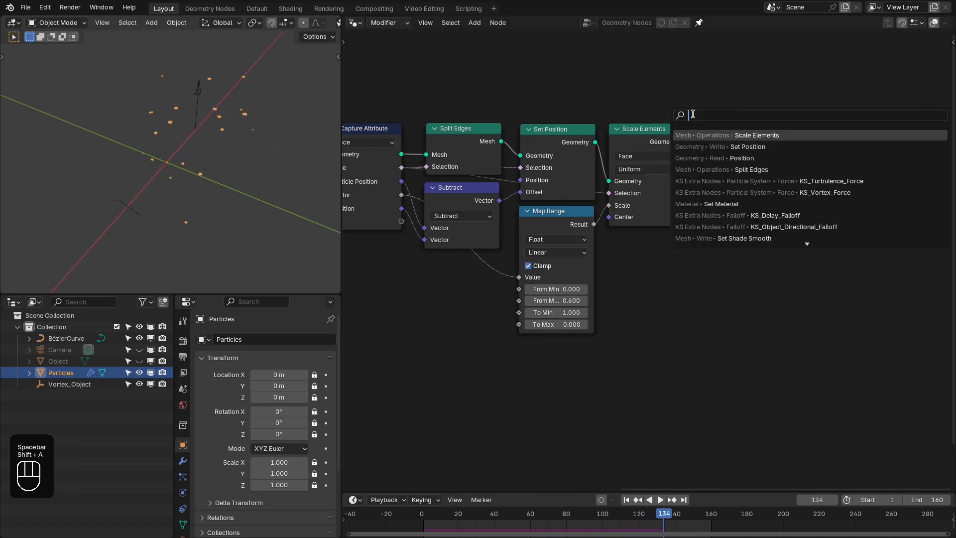
text(extr)
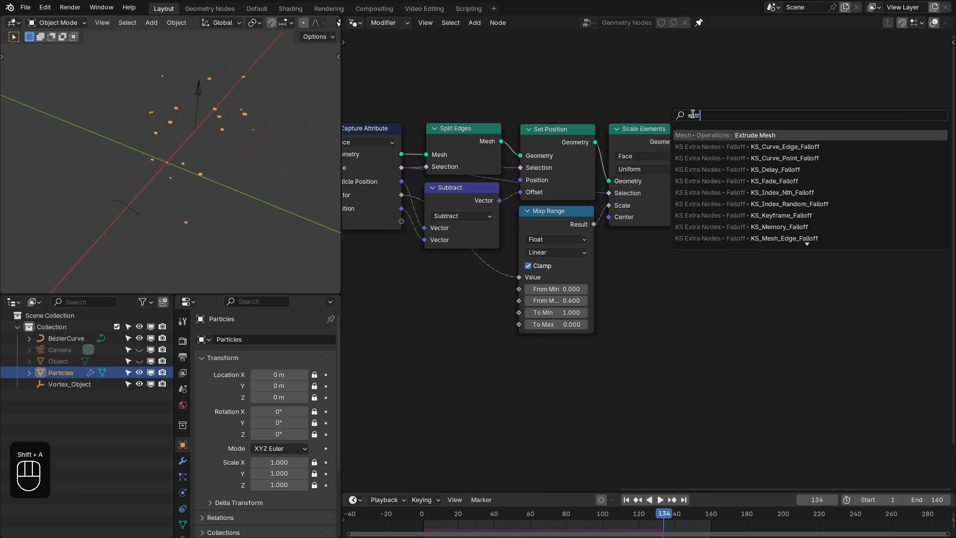
key(Return)
click(707, 127)
middle_drag(737, 142, 813, 144)
drag(478, 172, 764, 165)
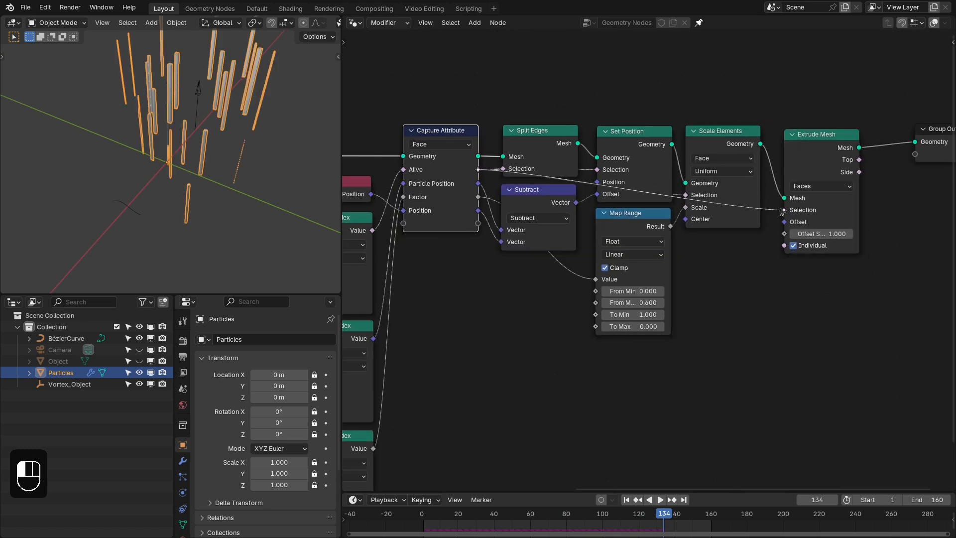
drag(782, 211, 784, 210)
- Duplicate the Map Range node with its Factor link kept and connect the copy's Result to Extrude Mesh's Offset Scale
middle_drag(730, 259, 691, 242)
click(603, 212)
key(ctrl+shift+d)
click(707, 243)
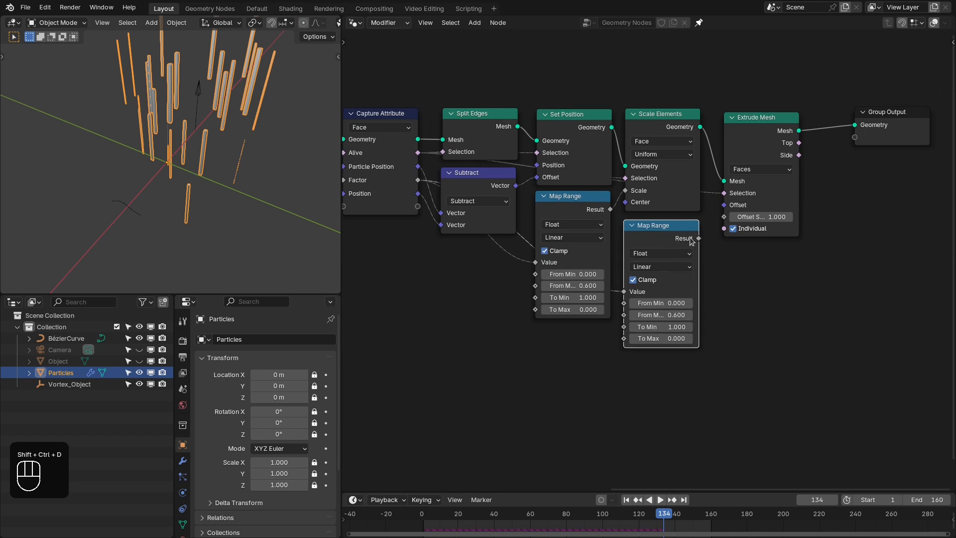
drag(725, 220, 725, 220)
scroll(727, 220, up, 1)
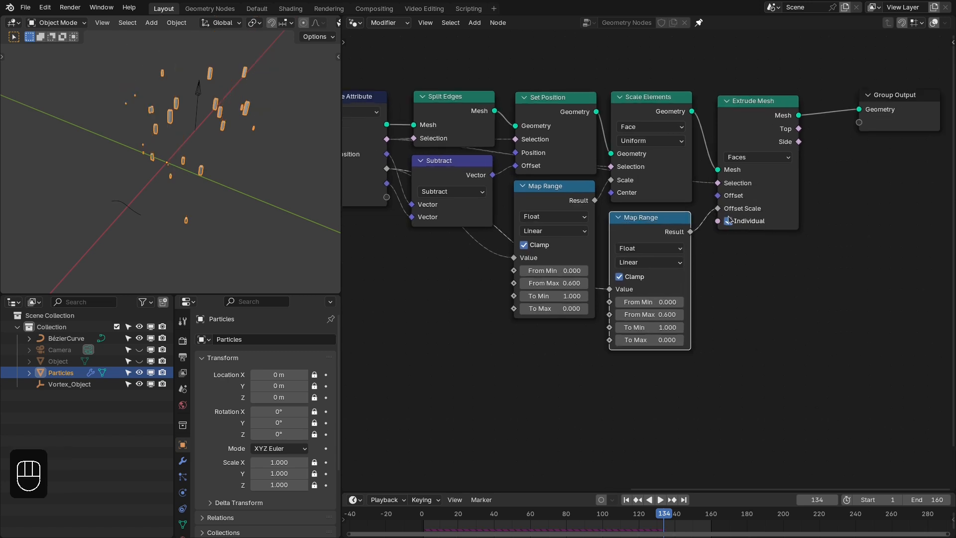
- Turn off Individual on the Extrude Mesh node and set the second Map Range's From Min to 0.01
middle_drag(742, 228, 717, 226)
drag(728, 98, 722, 96)
middle_drag(735, 231, 744, 212)
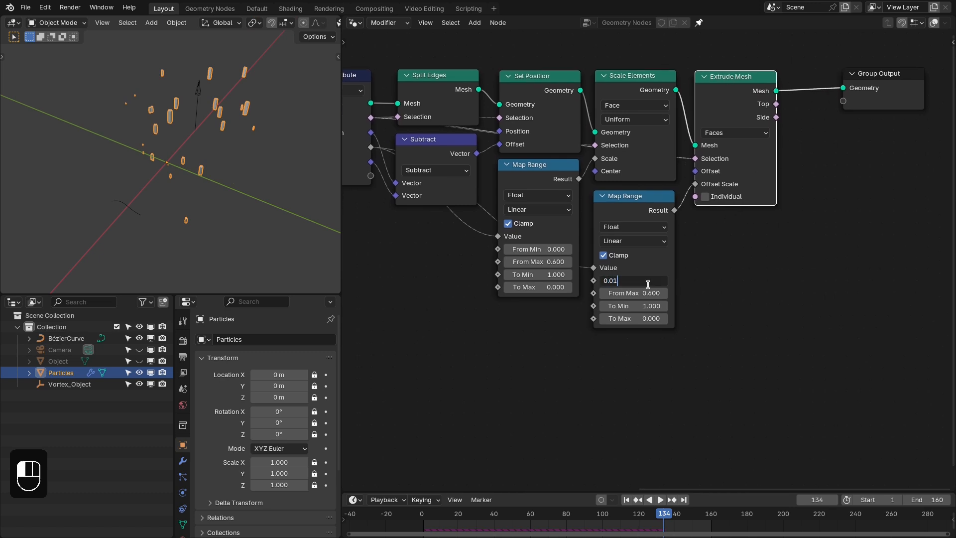
- Return to the first frame and set the second Map Range's To Min to 0 and To Max to 1
key(shift+Right)
key(shift+Left)
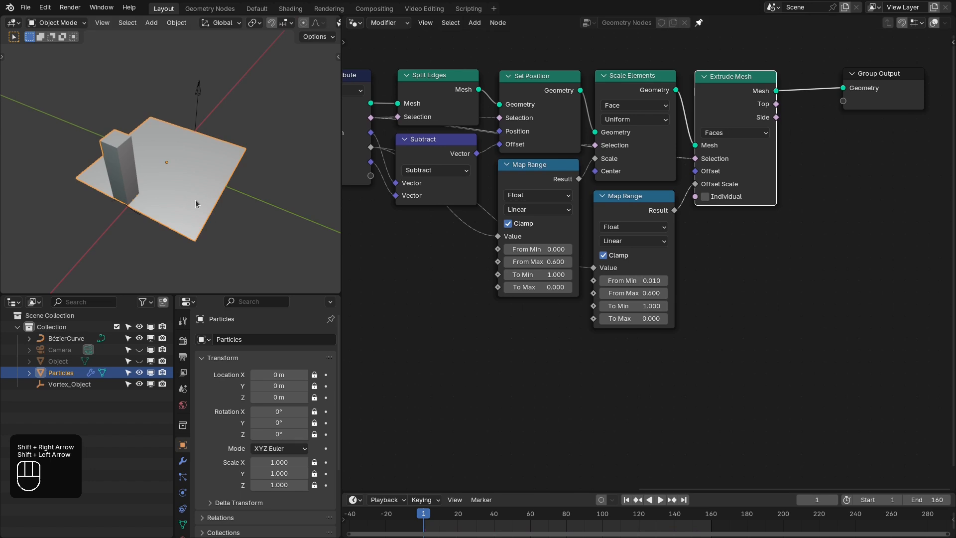
middle_drag(195, 203, 157, 187)
scroll(647, 308, up, 1)
click(646, 308)
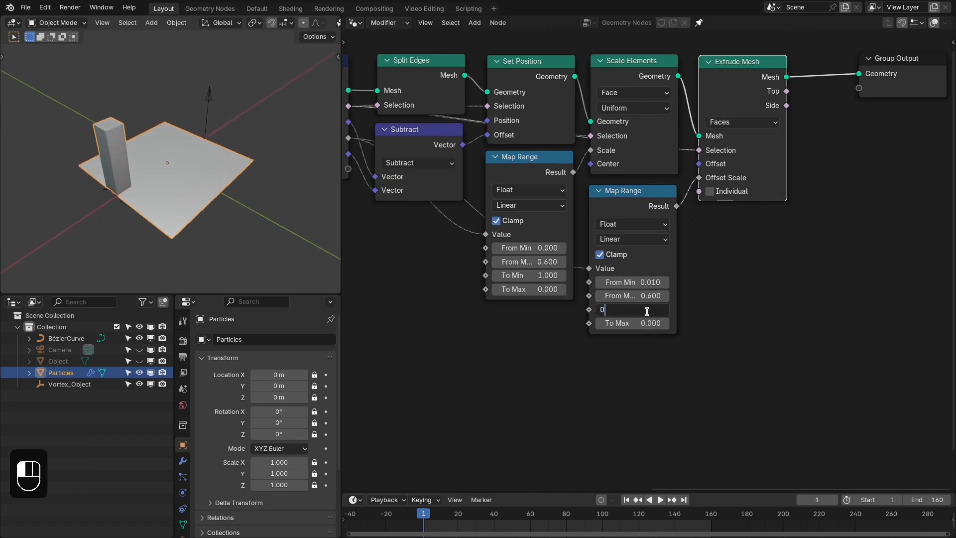
key(Tab)
text(1)
key(Return)
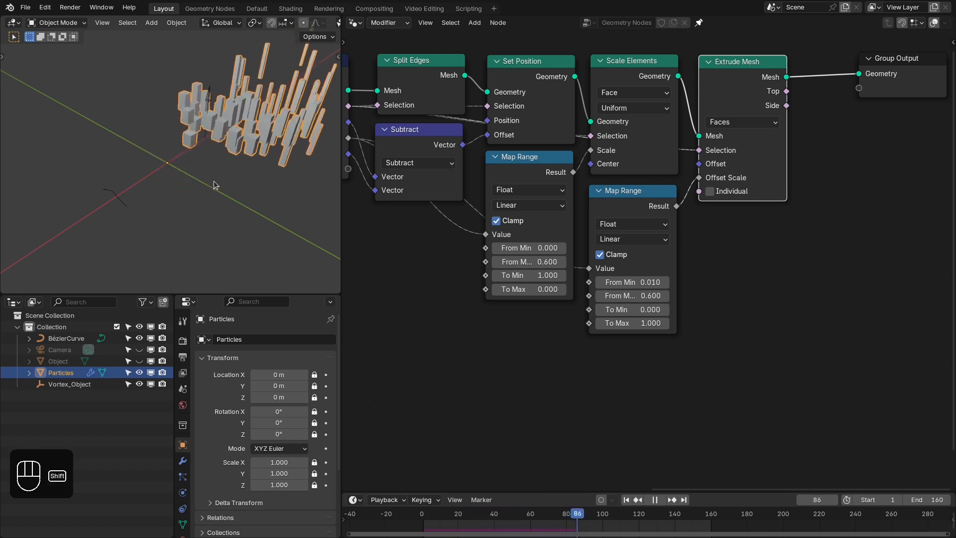
- Replay the animation from the first frame and examine how the extruded faces grow and fly away
key(shift+Left)
key(space)
middle_drag(100, 213, 115, 190)
scroll(116, 190, up, 1)
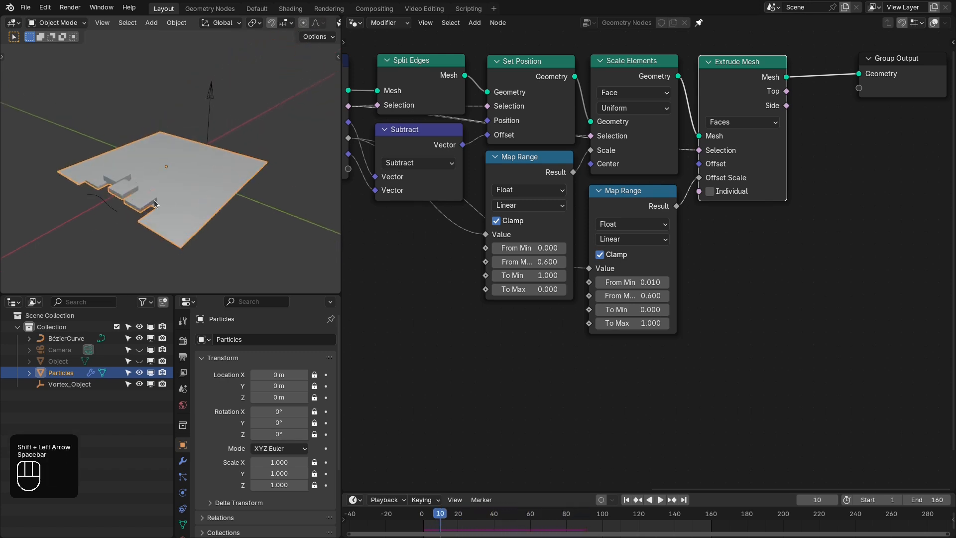
key(space)
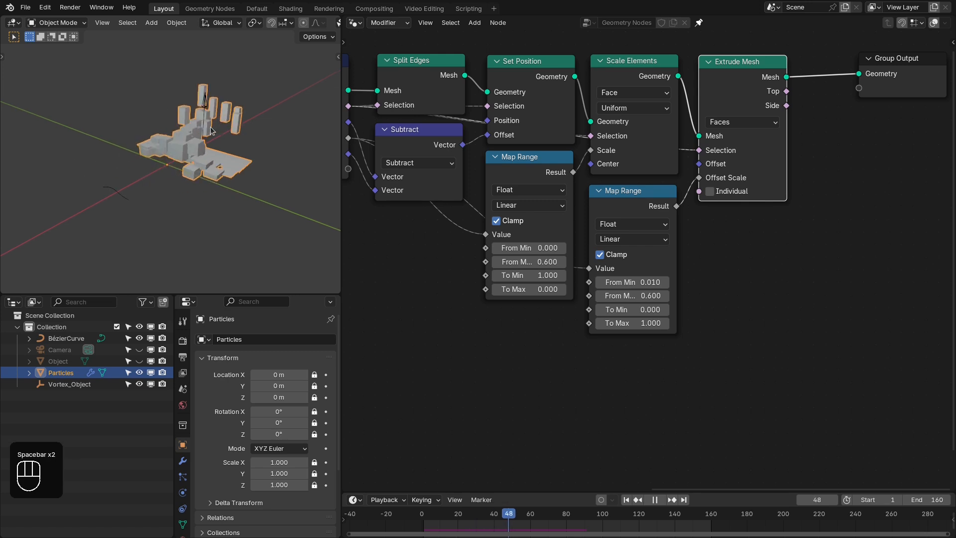
scroll(211, 131, down, 3)
middle_drag(229, 156, 230, 164)
key(space)
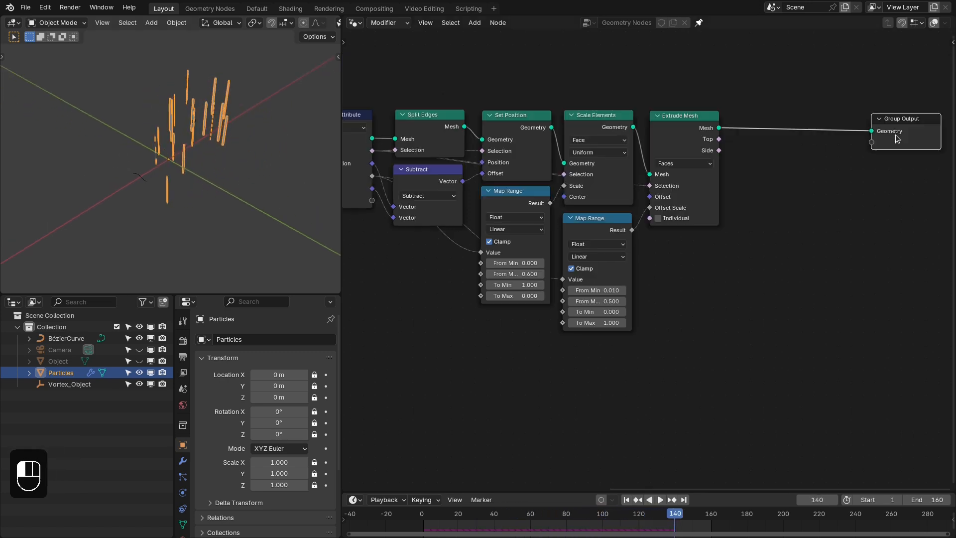
- Set the second Map Range's From Max to 0.5 and insert a Set Shade Smooth node after Extrude Mesh
key(shift+a)
click(755, 112)
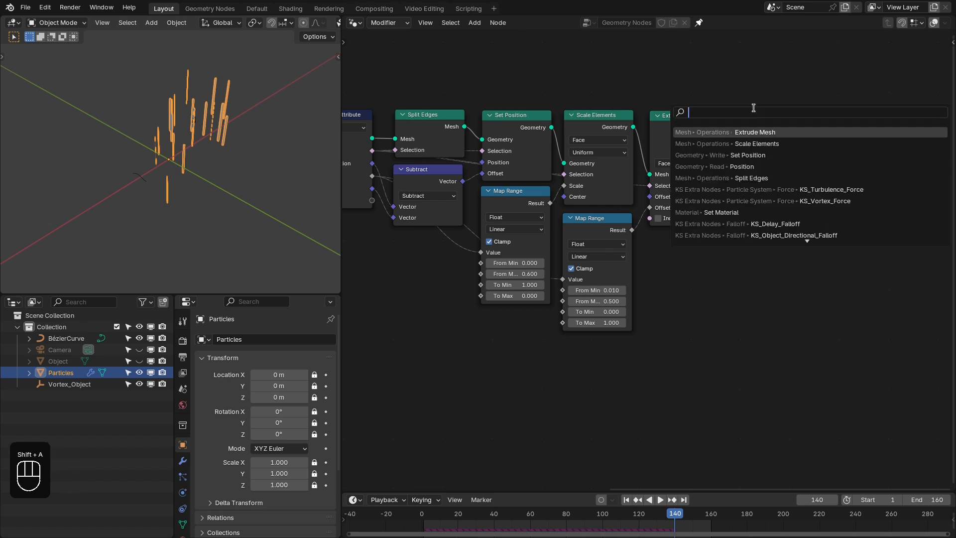
text(set shade smooth)
key(Return)
click(753, 108)
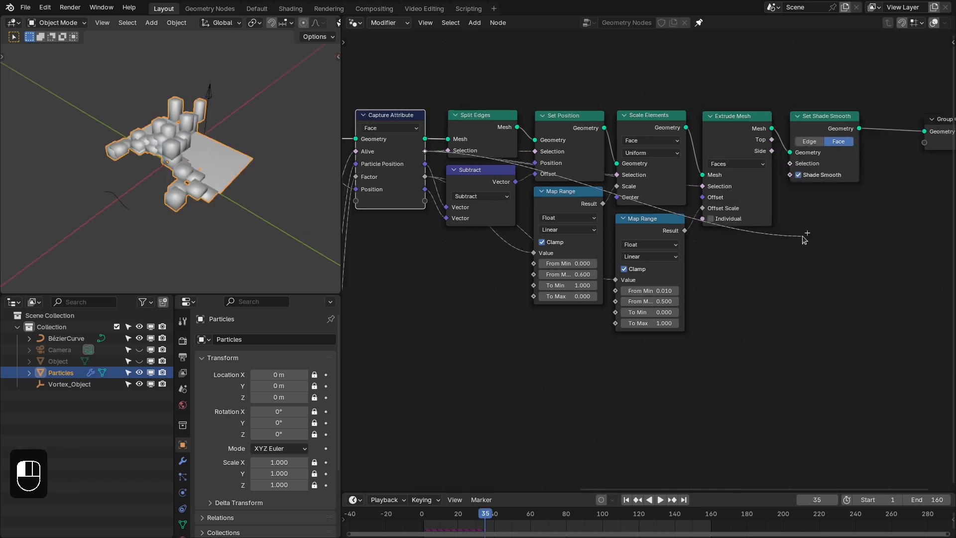
- Feed the captured Alive through a Not node into Set Shade Smooth's Shade Smooth input and collapse the Not node
drag(804, 238, 802, 236)
text(not)
key(Return)
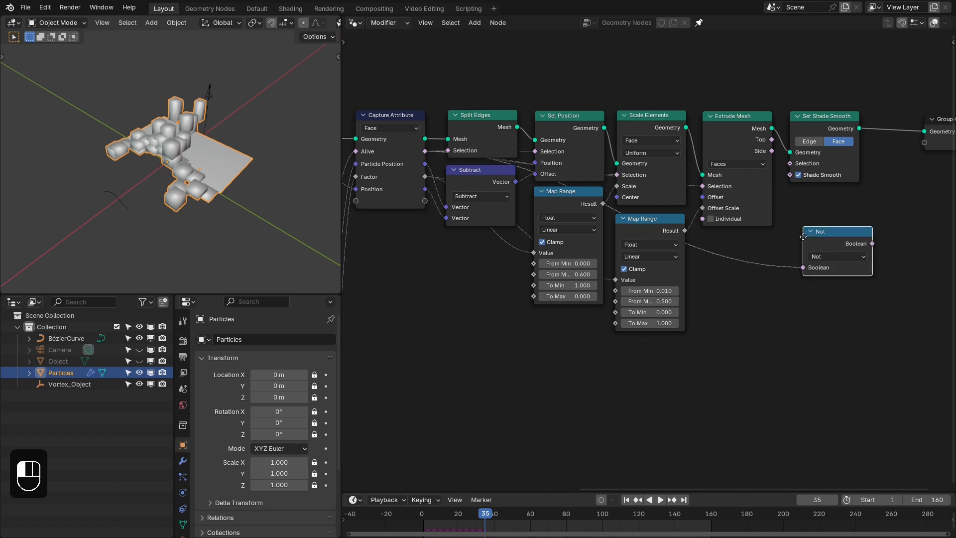
click(789, 200)
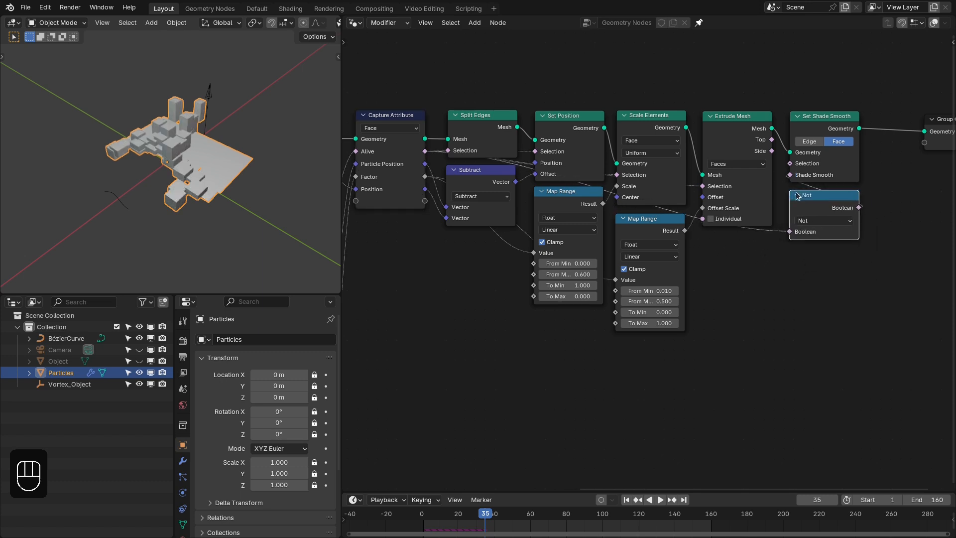
click(797, 194)
- Enlarge the node editor and review the whole node tree from Object Info to Group Output
mouse_move(198, 151)
middle_down()
mouse_move(212, 169)
mouse_move(204, 150)
middle_up()
scroll(542, 248, down, 5)
middle_drag(542, 248, 667, 232)
scroll(658, 242, up, 1)
middle_drag(768, 230, 661, 227)
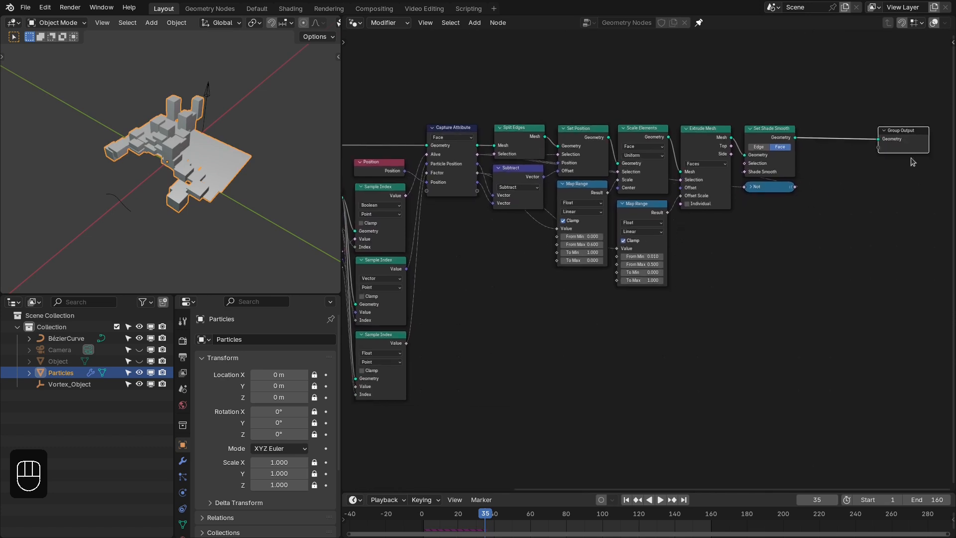
key(ctrl+space)
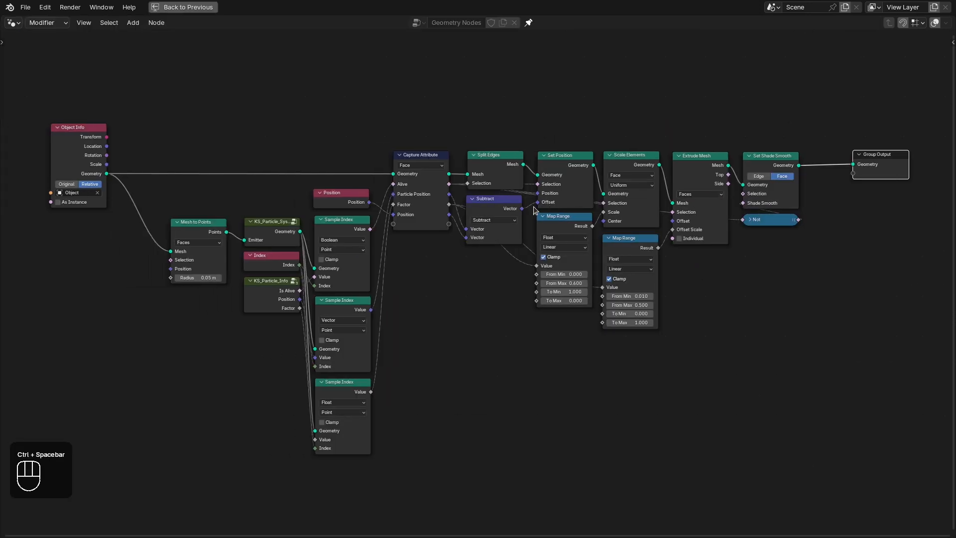
drag(284, 169, 315, 235)
drag(349, 513, 454, 169)
drag(533, 83, 801, 318)
middle_drag(230, 165, 277, 186)
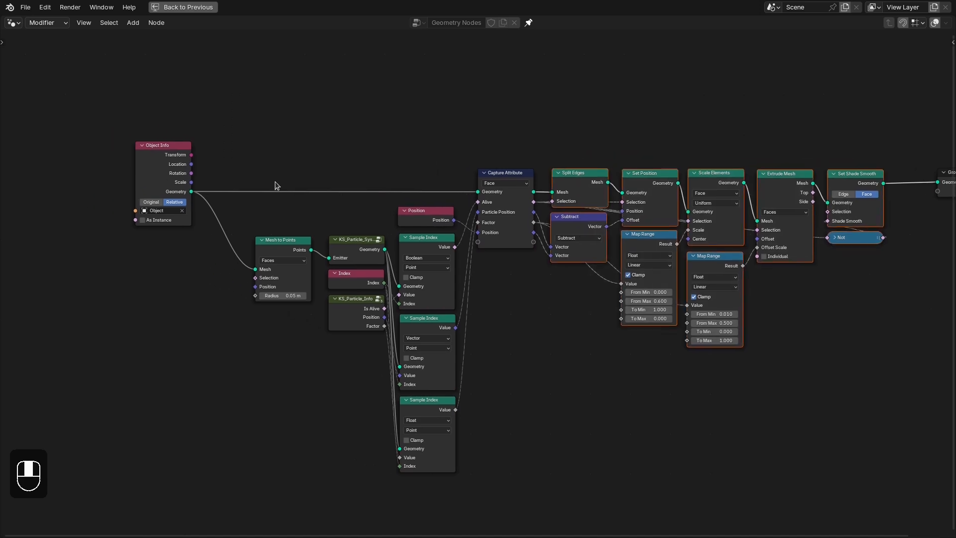
scroll(275, 182, up, 2)
drag(102, 165, 81, 162)
- Add a reroute on Object Info's Geometry links, align it with the output socket, and restore the normal layout
shift+right_drag(250, 119, 107, 208)
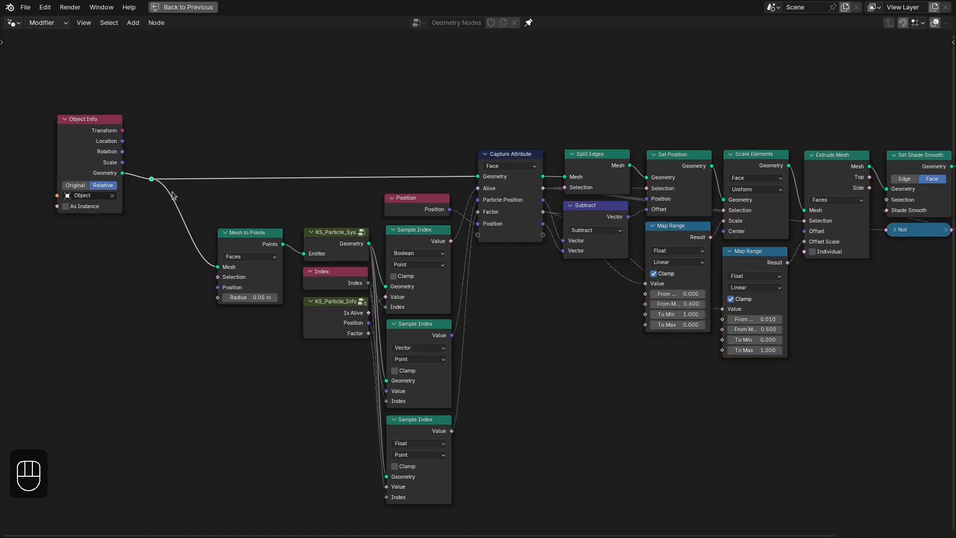
ctrl+scroll(173, 196, left, 3)
key(g)
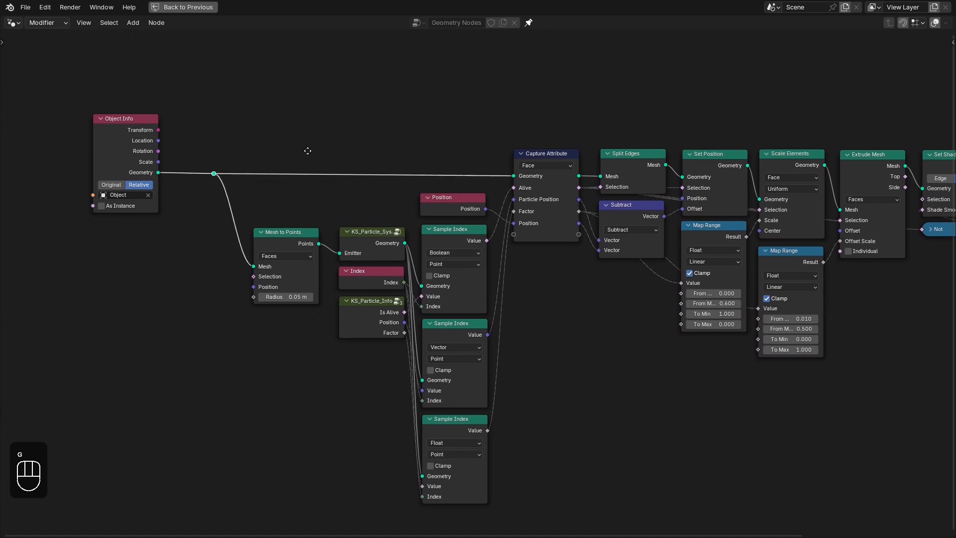
click(308, 151)
key(ctrl+space)
- Add a monkey mesh to the scene and rotate it about -90° around the Z axis
key(shift+a)
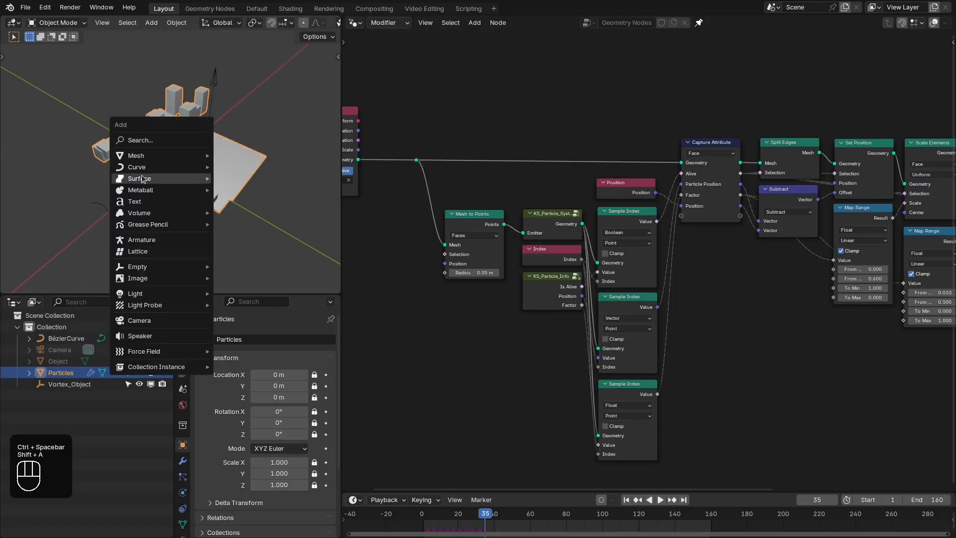
mouse_move(167, 155)
click(240, 258)
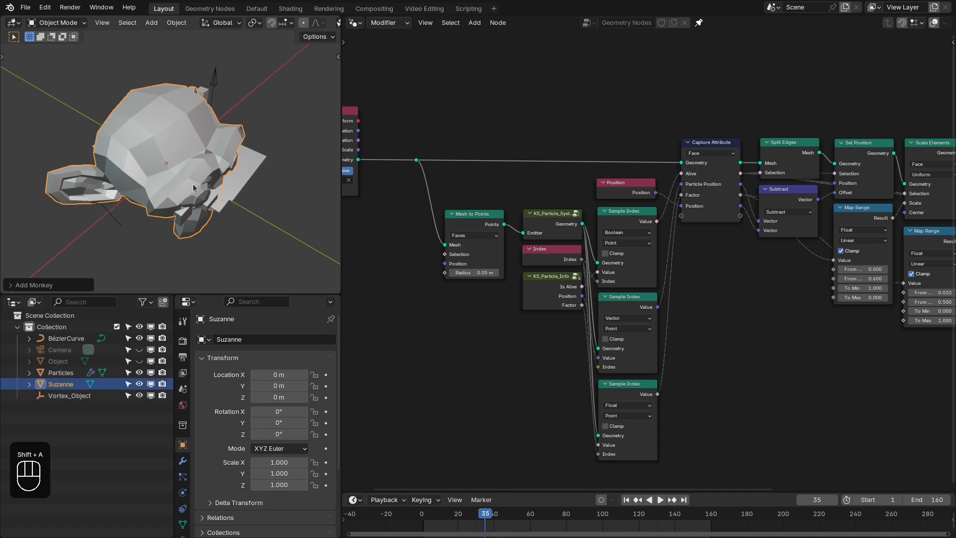
middle_drag(193, 188, 272, 146)
key(r)
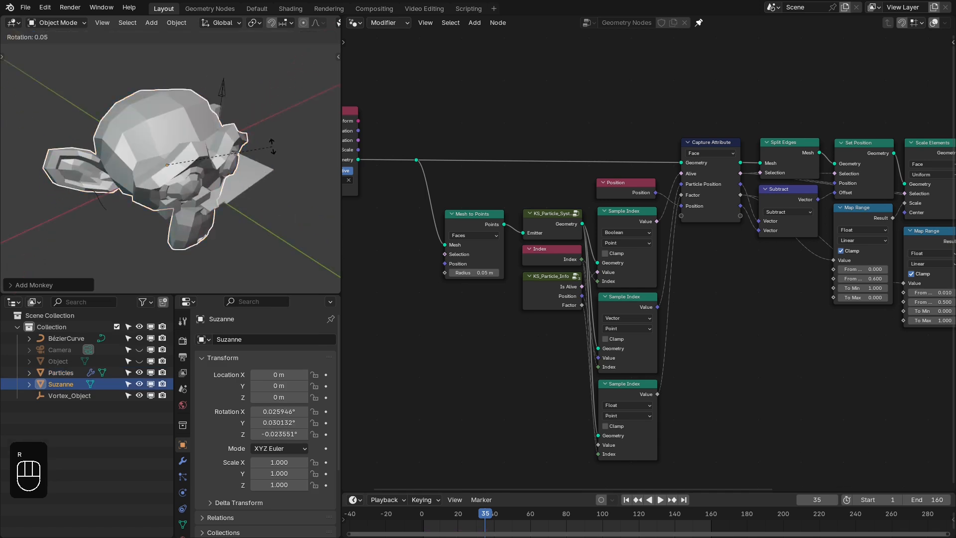
key(z)
click(180, 224)
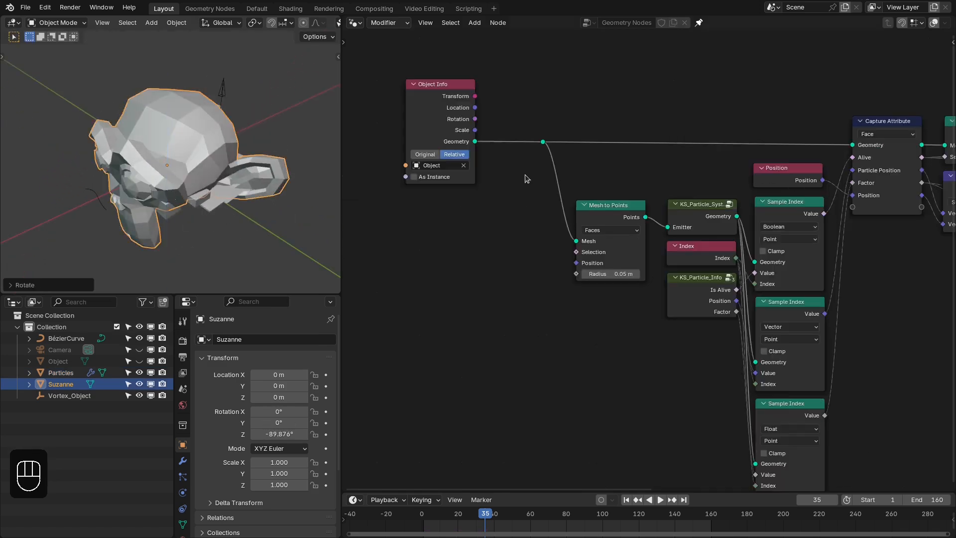
- Set Suzanne as the Object Info node's object and hide the original Suzanne in the viewport and renders
click(463, 166)
click(220, 151)
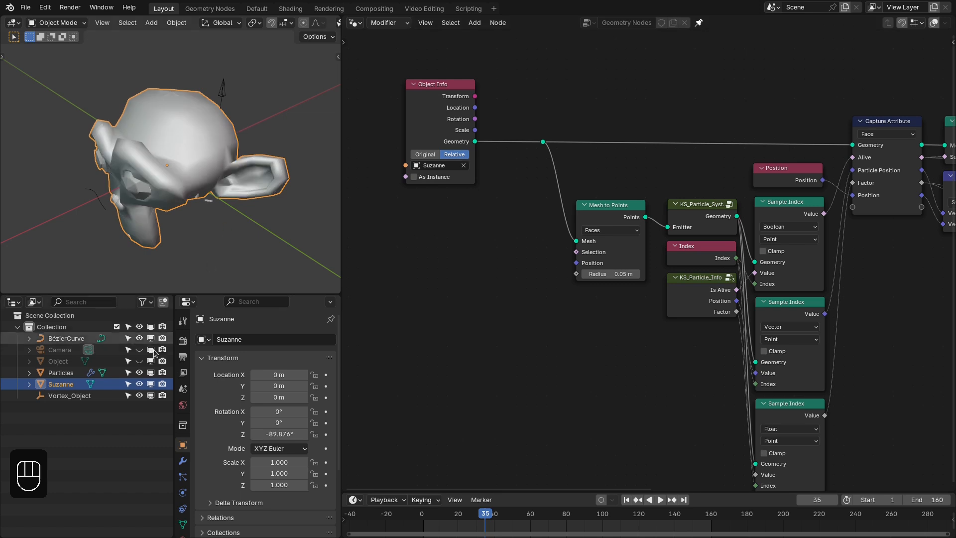
click(162, 384)
click(139, 383)
- Mute the Set Shade Smooth node before Group Output
scroll(832, 252, down, 1)
middle_drag(832, 252, 883, 243)
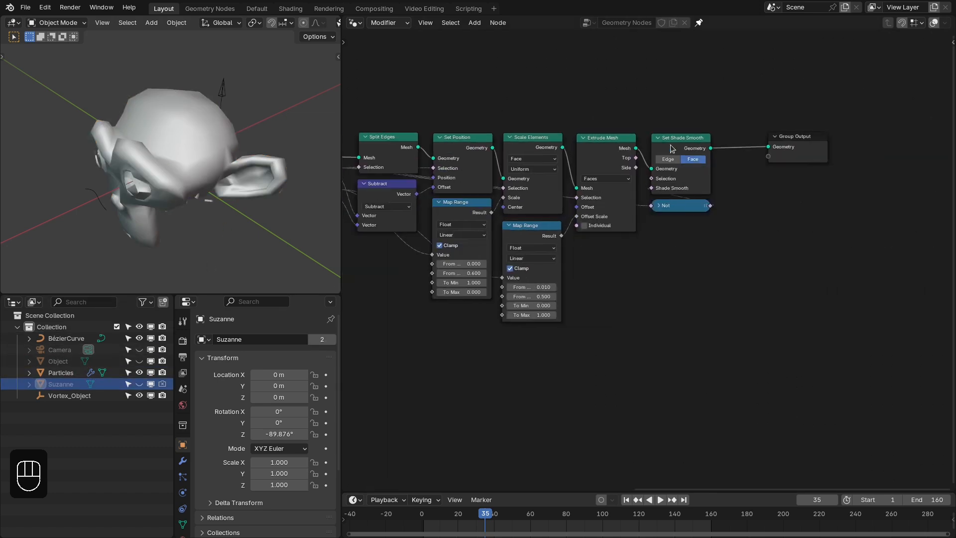
key(m)
middle_drag(503, 130, 677, 127)
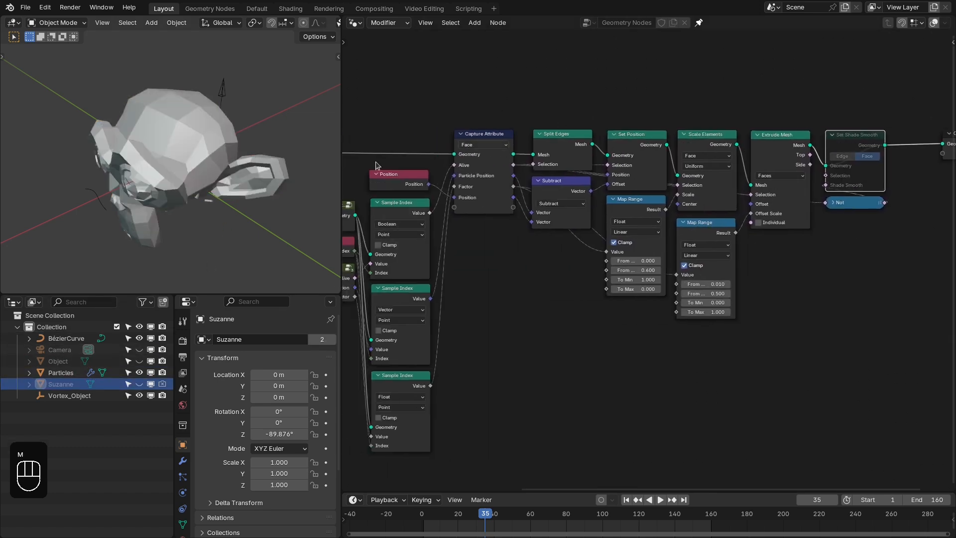
- Play the monkey's disintegration several times from the first frame, then stop and return to frame 1
mouse_move(212, 212)
middle_down()
mouse_move(283, 169)
mouse_move(215, 179)
mouse_move(136, 211)
middle_up()
key(shift+Right)
key(shift+Left)
key(space)
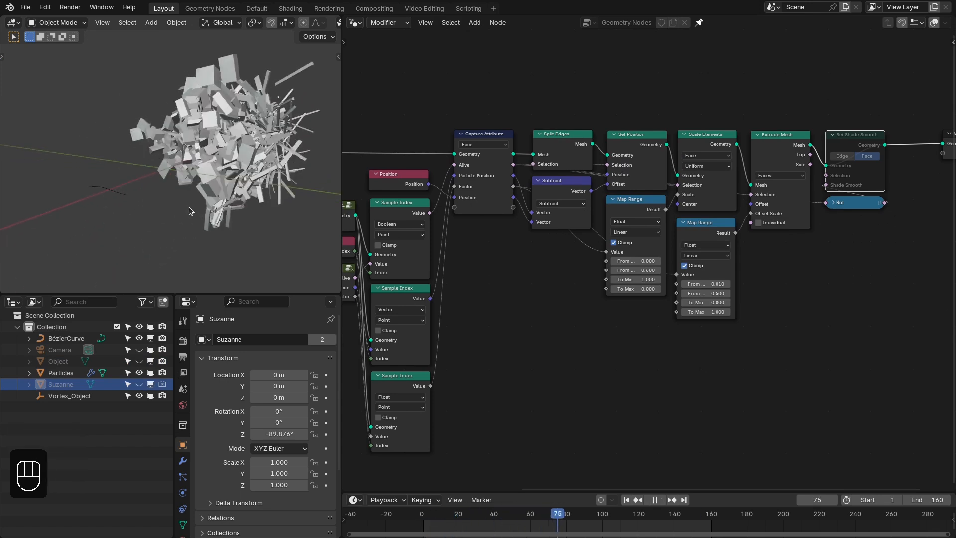
key(shift+Left)
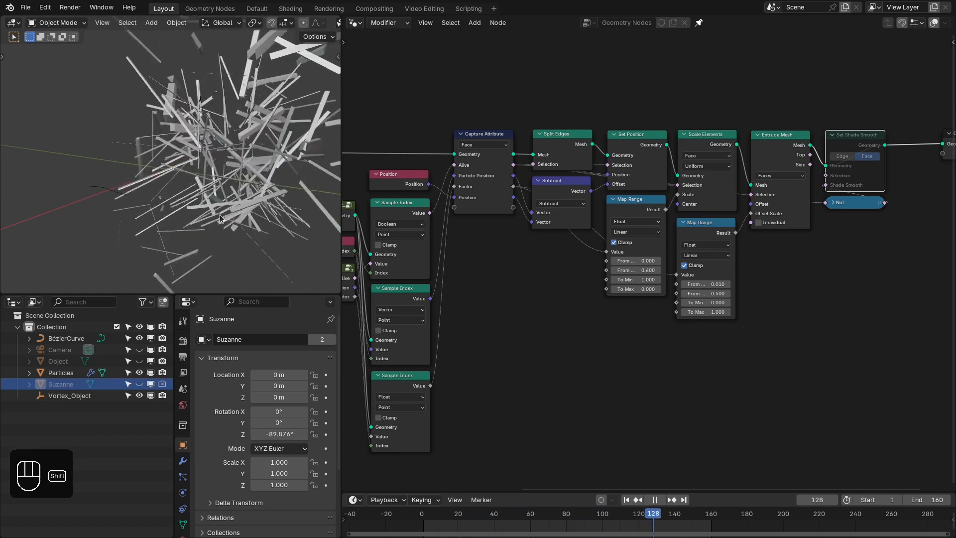
key(shift+Left)
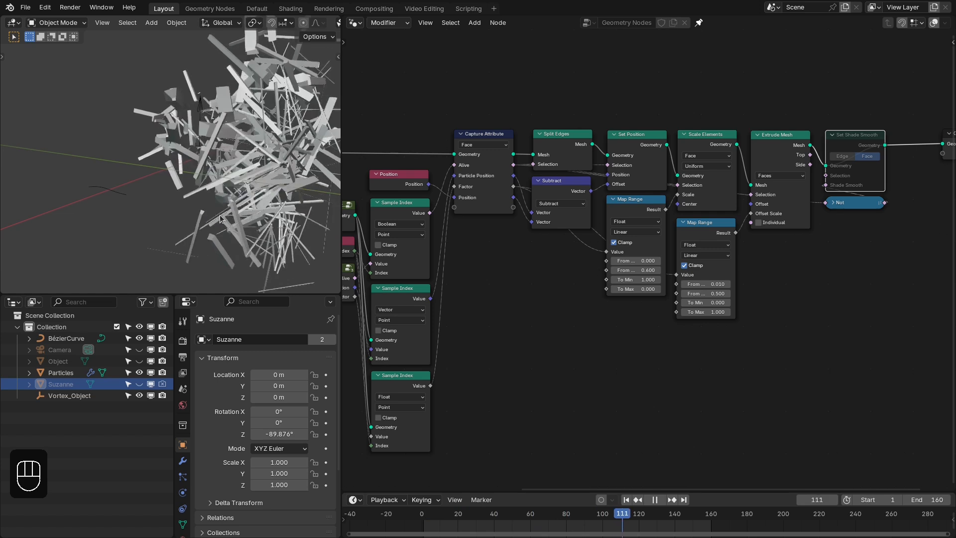
key(space)
key(shift+Right)
key(shift+Left)
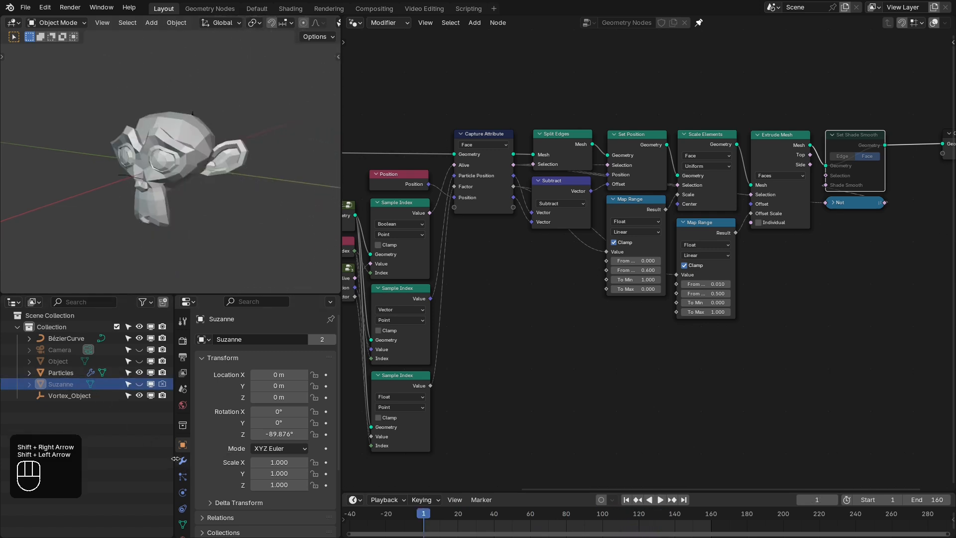
- Add a Subdivision Surface modifier to Suzanne with viewport and render levels of 1
click(183, 461)
click(271, 341)
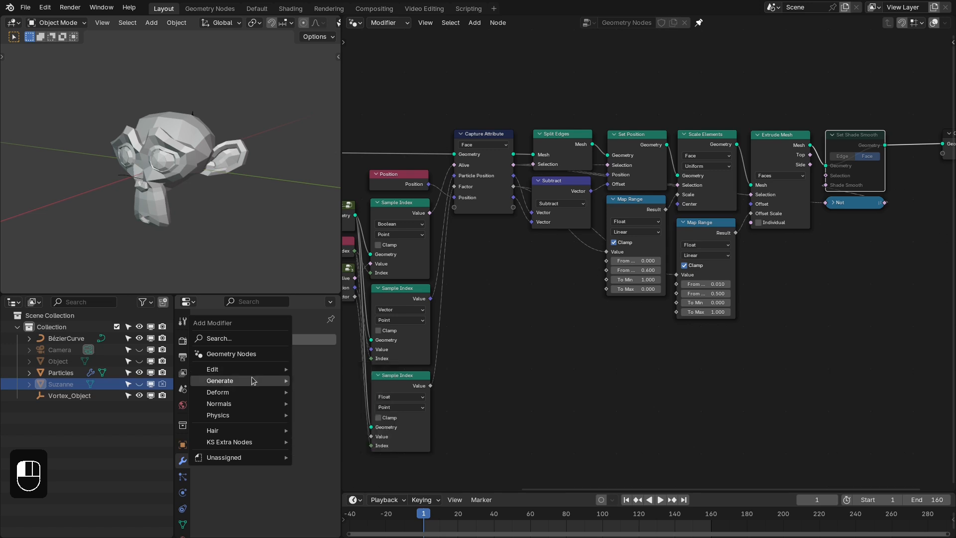
mouse_move(259, 380)
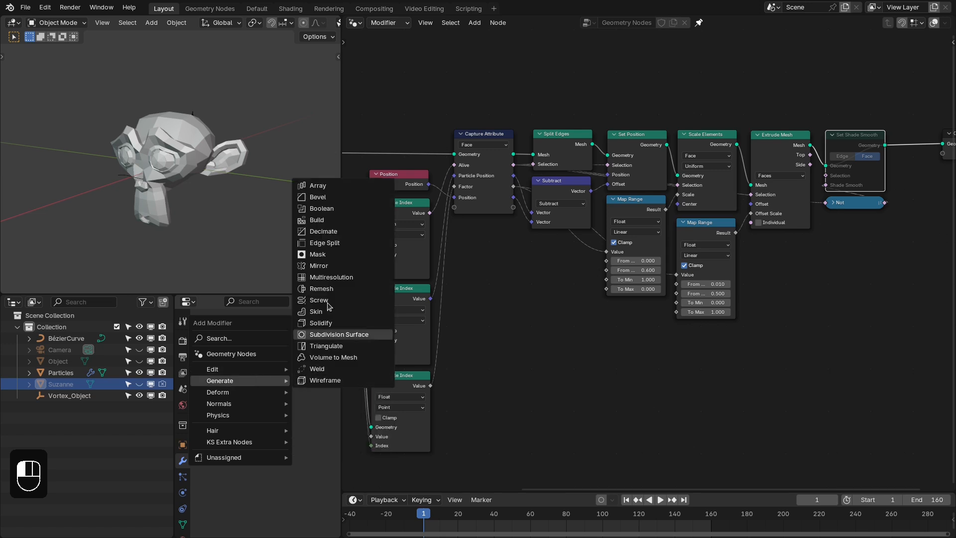
click(344, 334)
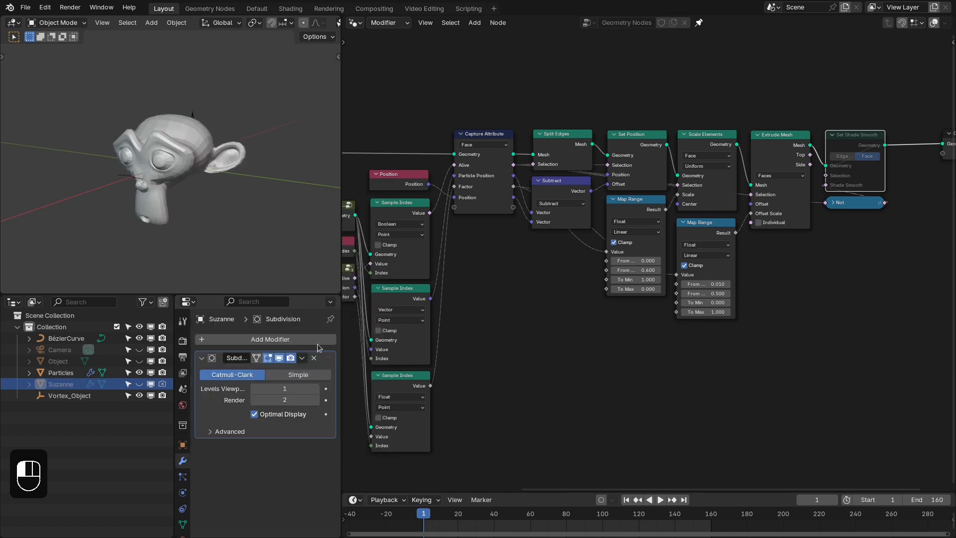
click(253, 400)
- Play the subdivided monkey's disintegration from the first frame, restart it once and stop
key(shift+Right)
key(shift+Left)
key(space)
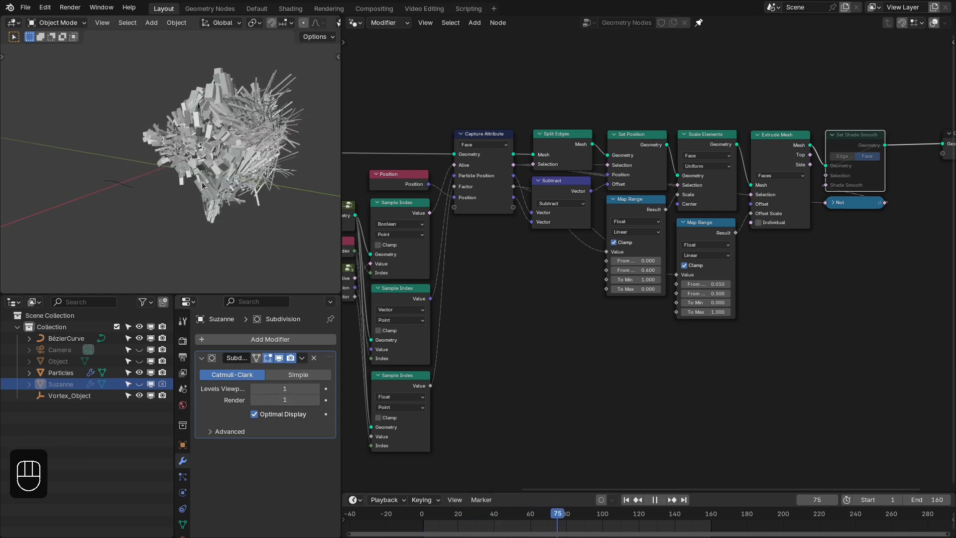
key(shift+Left)
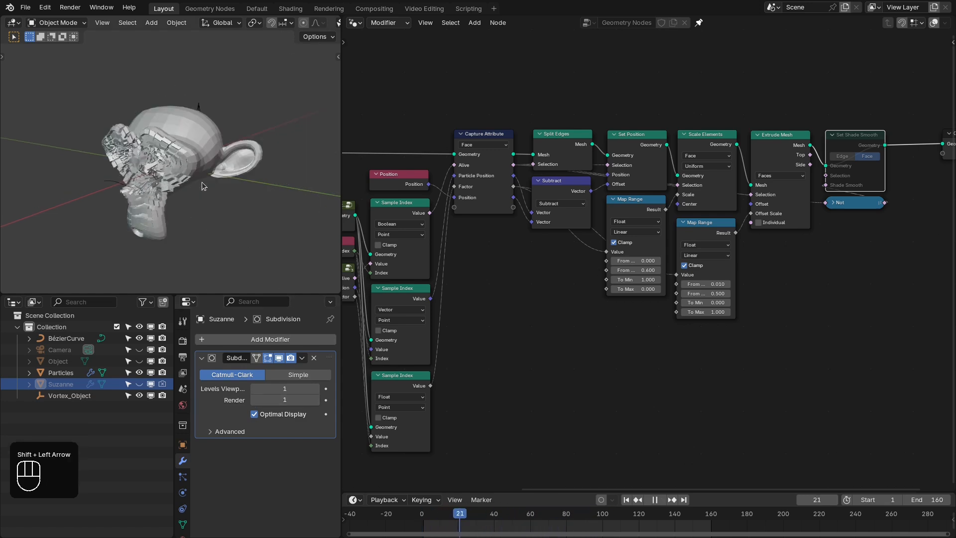
key(space)
- Add a Decimate modifier with a ratio of 0.5 to Suzanne and play the disintegration from the first frame
click(305, 340)
mouse_move(306, 343)
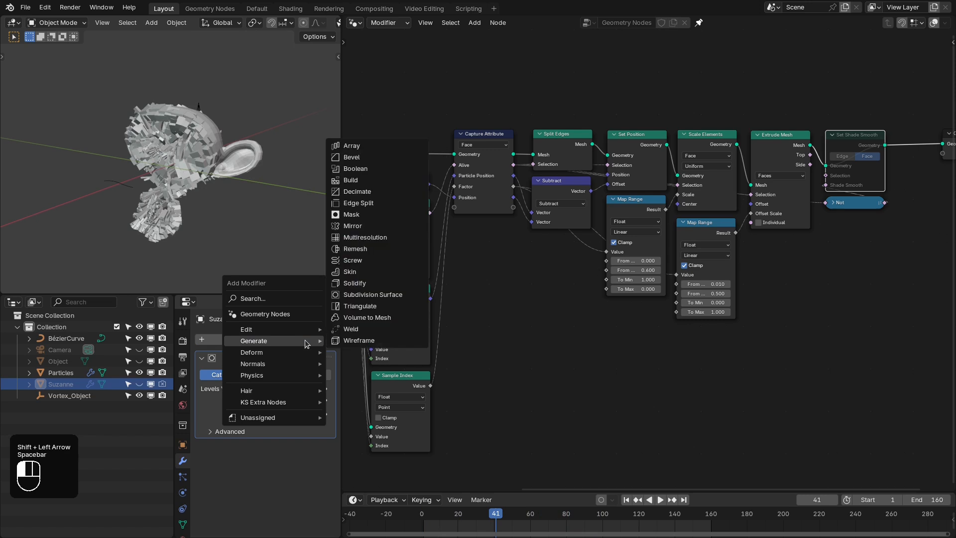
click(384, 191)
click(278, 479)
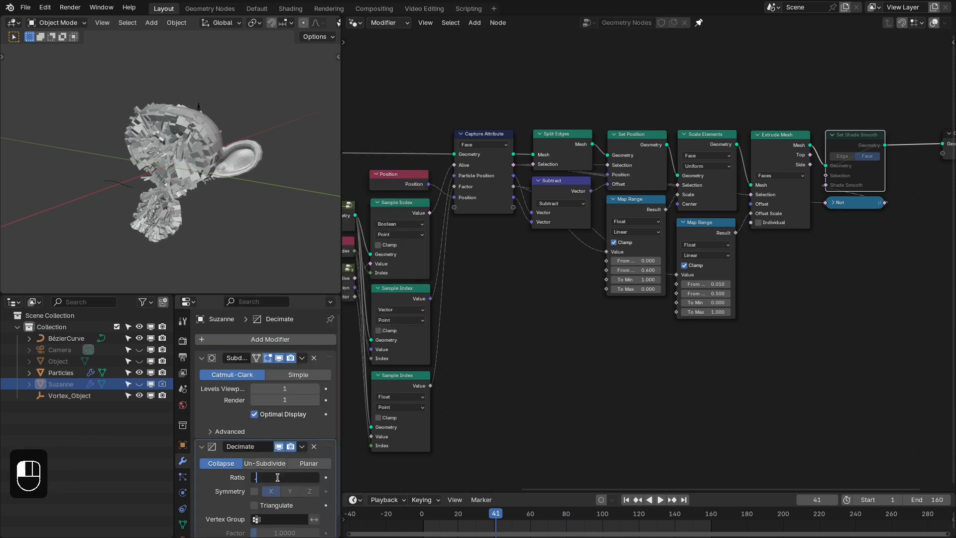
text(.5)
key(Return)
key(shift+Right)
key(shift+Left)
key(space)
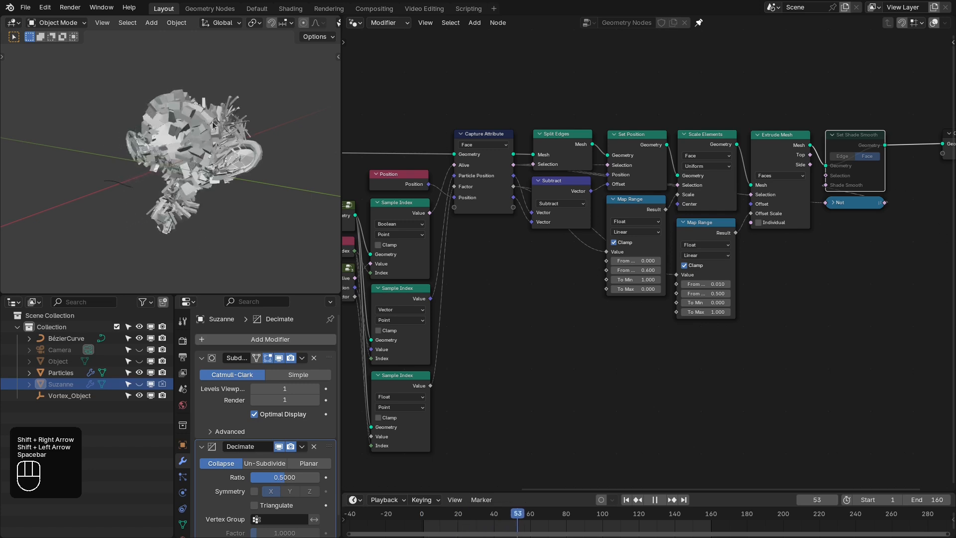
key(space)
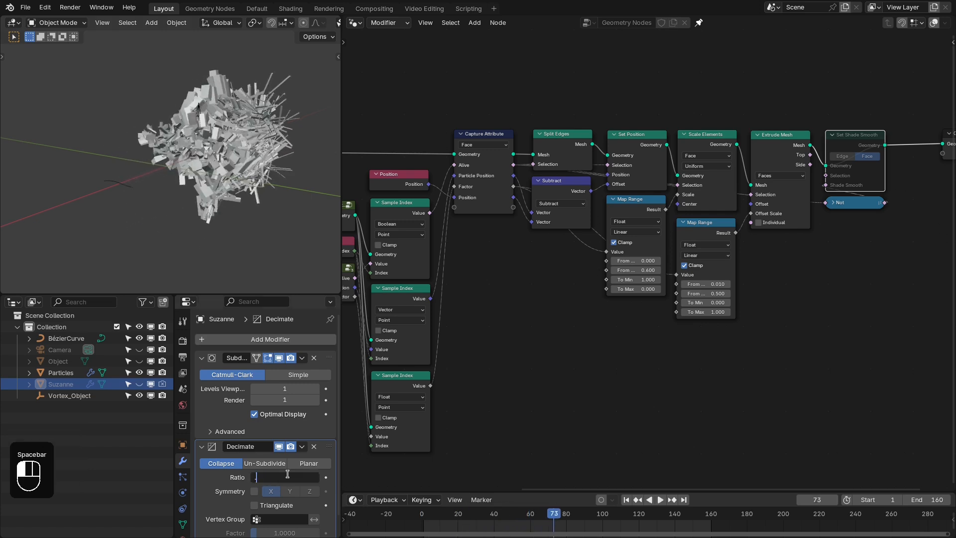
- Set the Decimate ratio to 0.2 and replay the disintegration from the first frame
text(.2)
key(Return)
key(shift+Right)
key(shift+Left)
key(space)
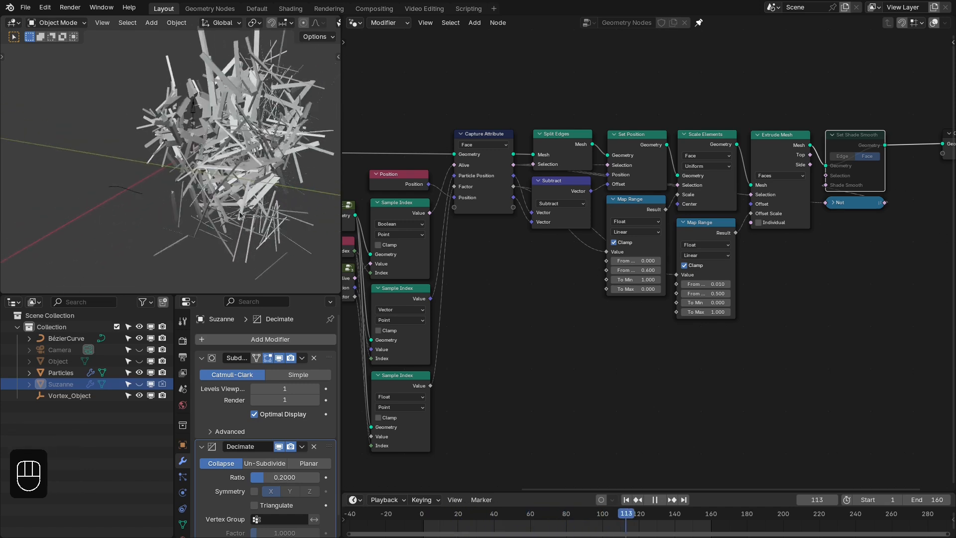
key(space)
- Remove the Decimate modifier from Suzanne and return to frame 1
click(314, 447)
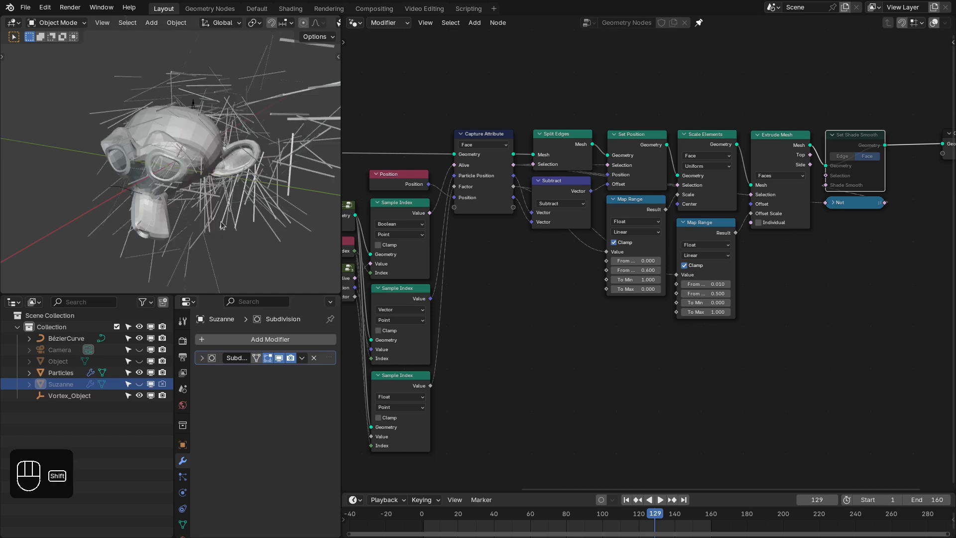
key(shift+Right)
key(shift+Left)
scroll(545, 105, down, 3)
middle_drag(580, 129, 662, 162)
middle_drag(374, 161, 457, 174)
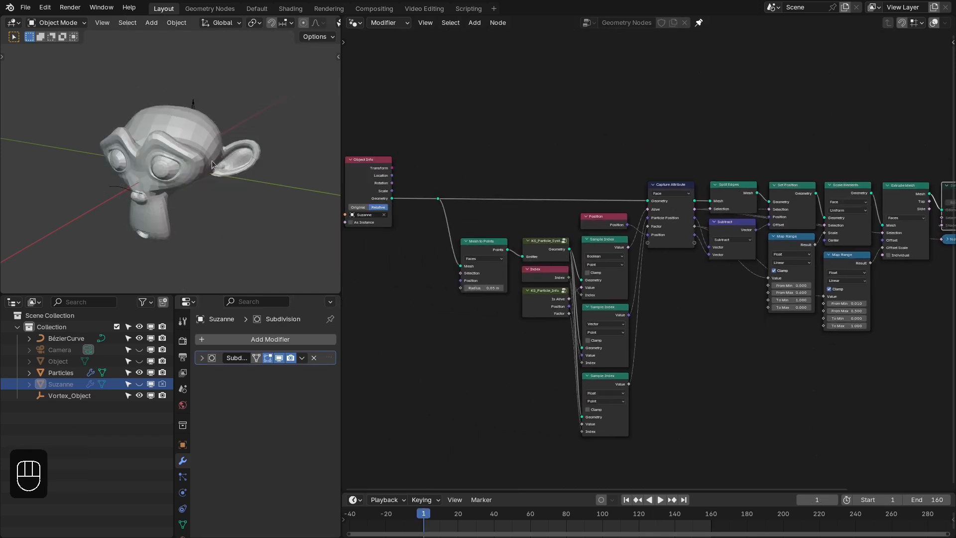
scroll(212, 165, up, 2)
mouse_move(189, 157)
middle_down()
mouse_move(175, 140)
mouse_move(179, 161)
middle_up()
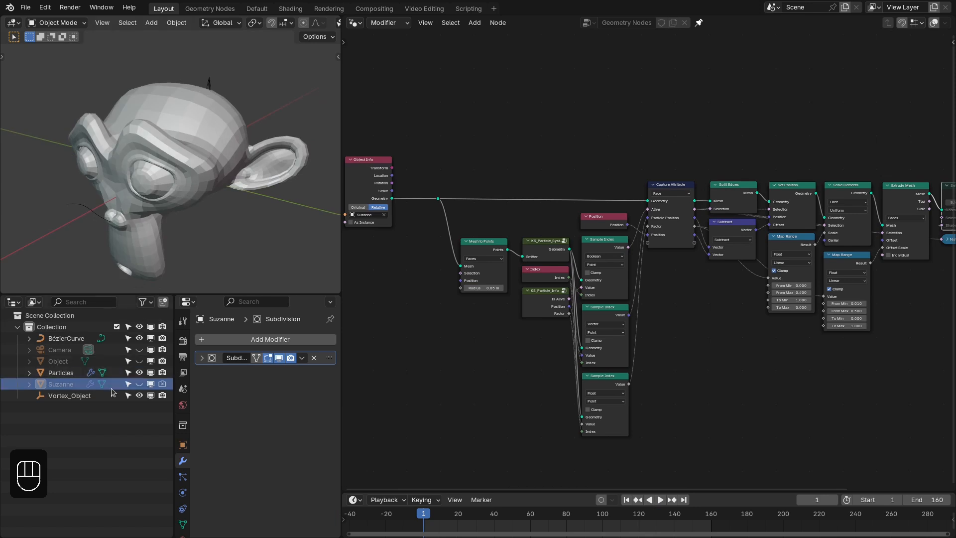
mouse_move(150, 221)
middle_down()
mouse_move(165, 158)
mouse_move(157, 160)
mouse_move(154, 139)
middle_up()
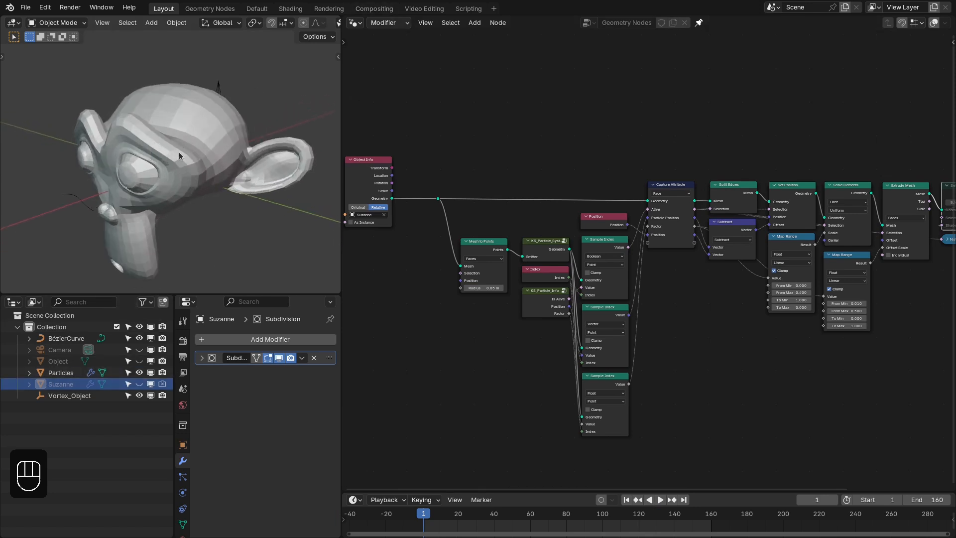
- Create a new material for Suzanne using plywood_diff_2k.jpg as its image texture
click(289, 8)
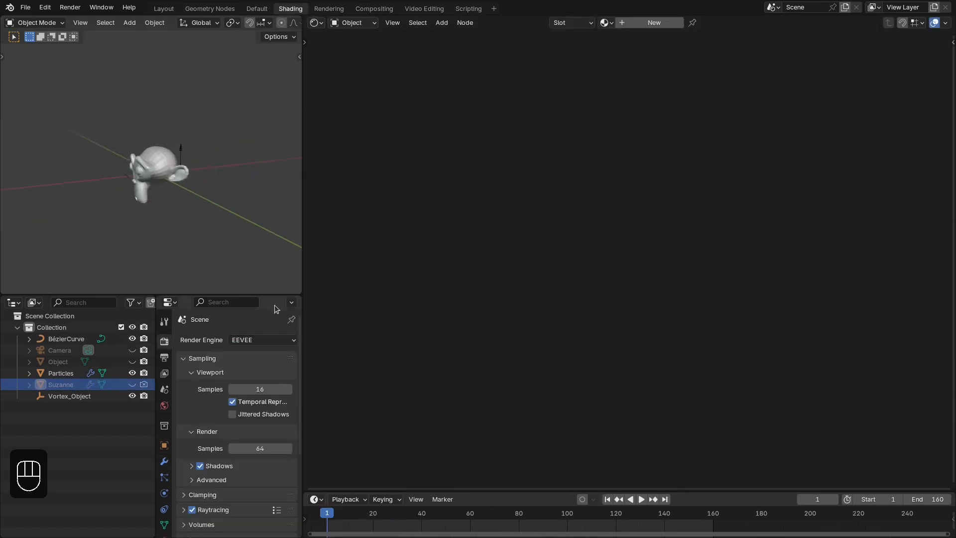
click(631, 25)
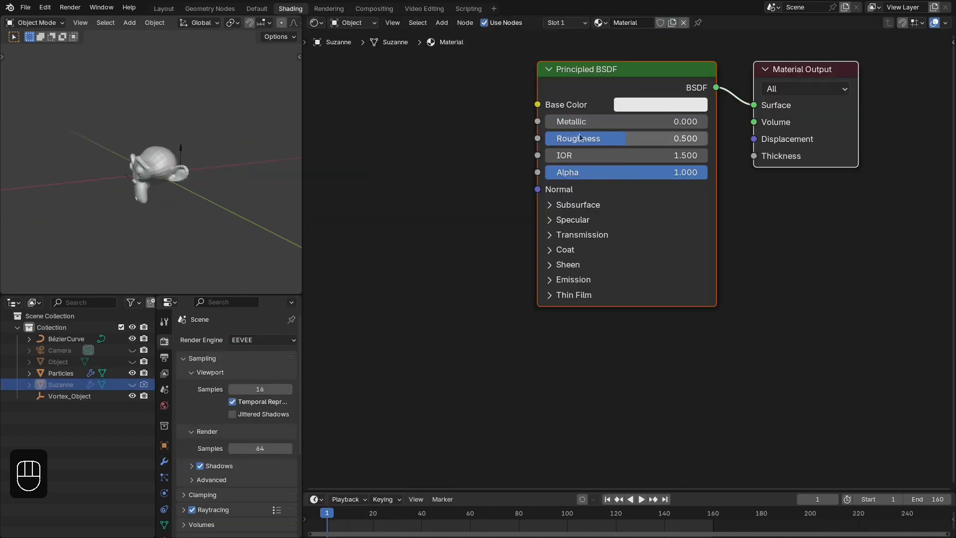
middle_drag(609, 72, 658, 131)
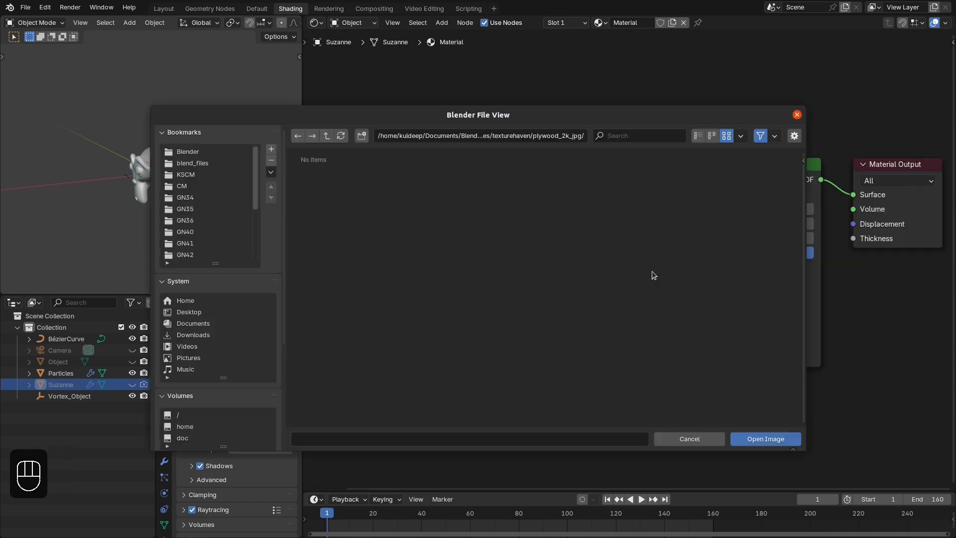
click(399, 188)
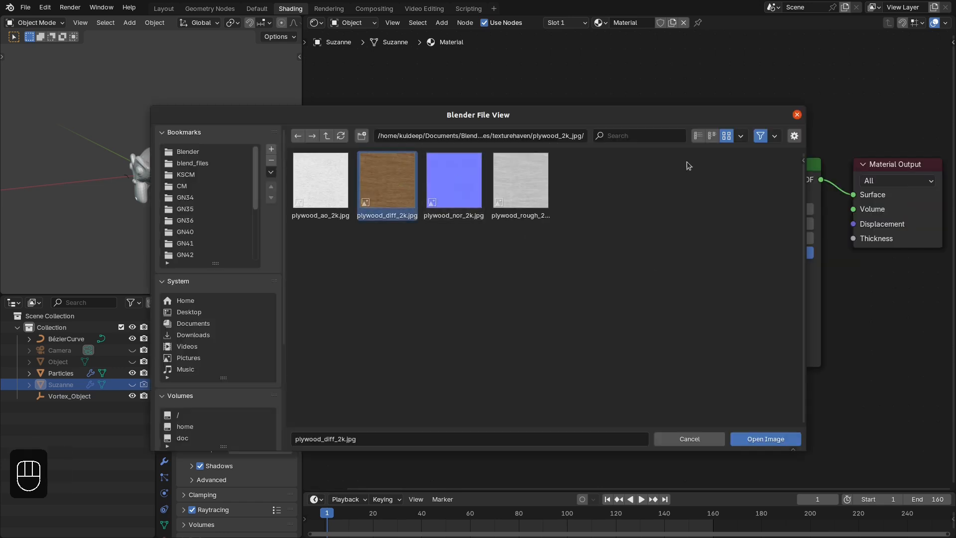
click(752, 439)
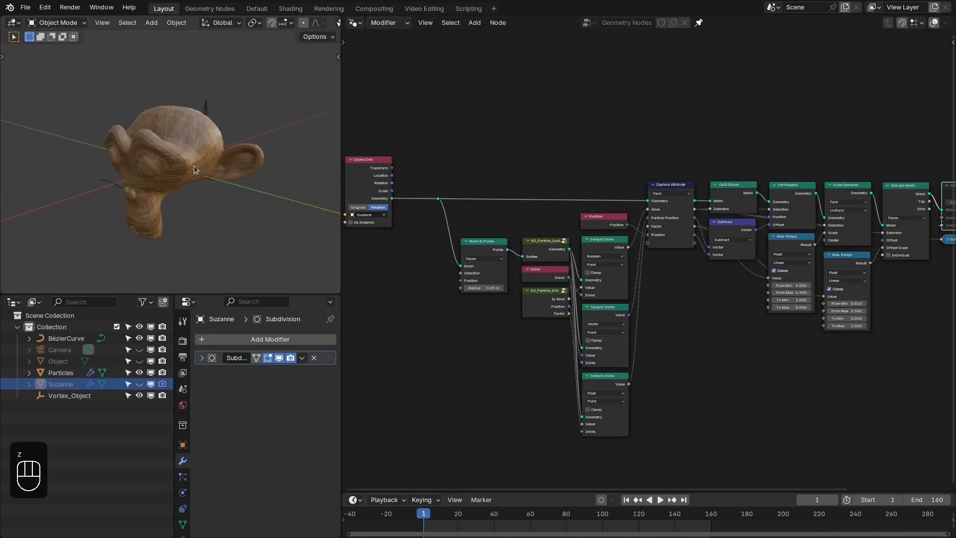
mouse_move(193, 165)
middle_down()
mouse_move(204, 145)
mouse_move(207, 166)
middle_up()
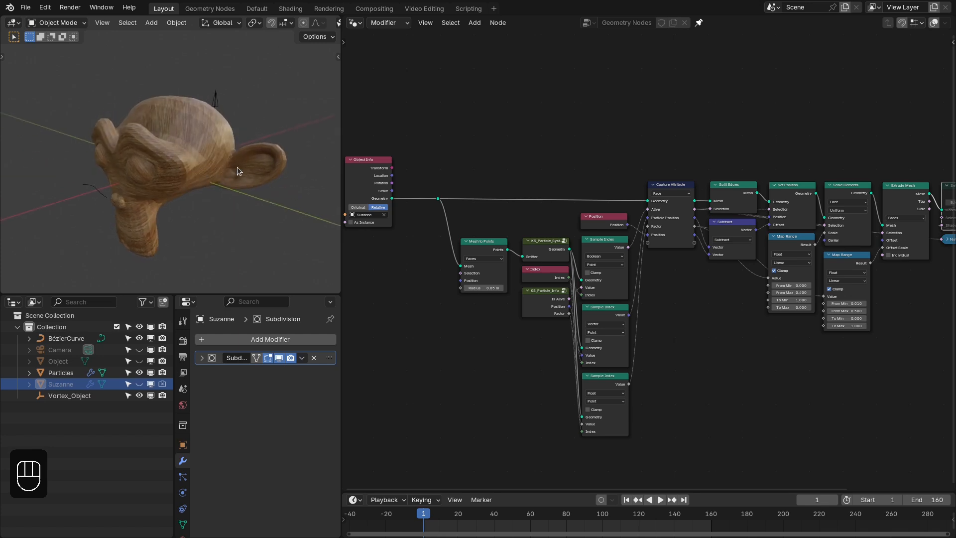
- Play the wood-textured monkey's disintegration from the first frame, pausing to inspect the extruded faces up close
key(shift+Right)
key(shift+Left)
key(space)
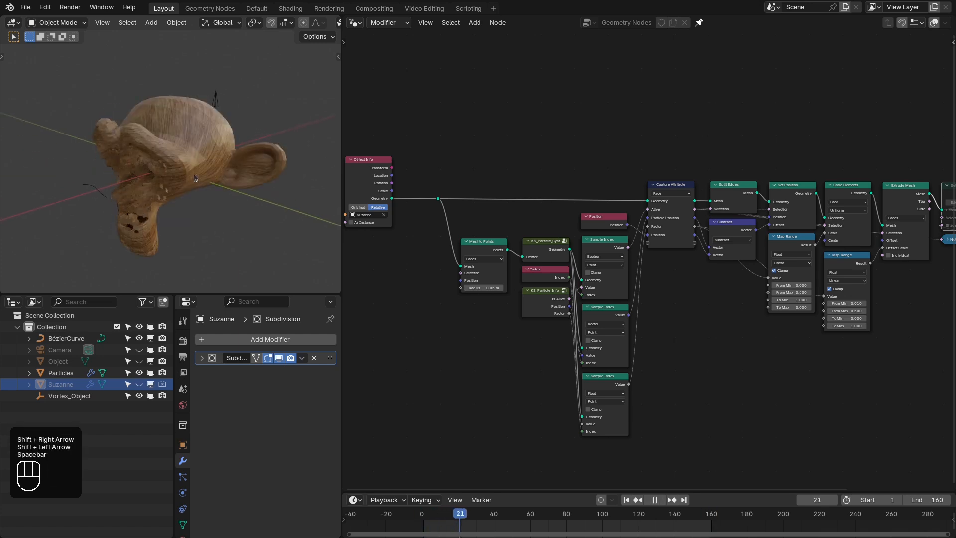
key(space)
scroll(207, 151, up, 4)
middle_drag(207, 151, 144, 144)
key(space)
key(space)
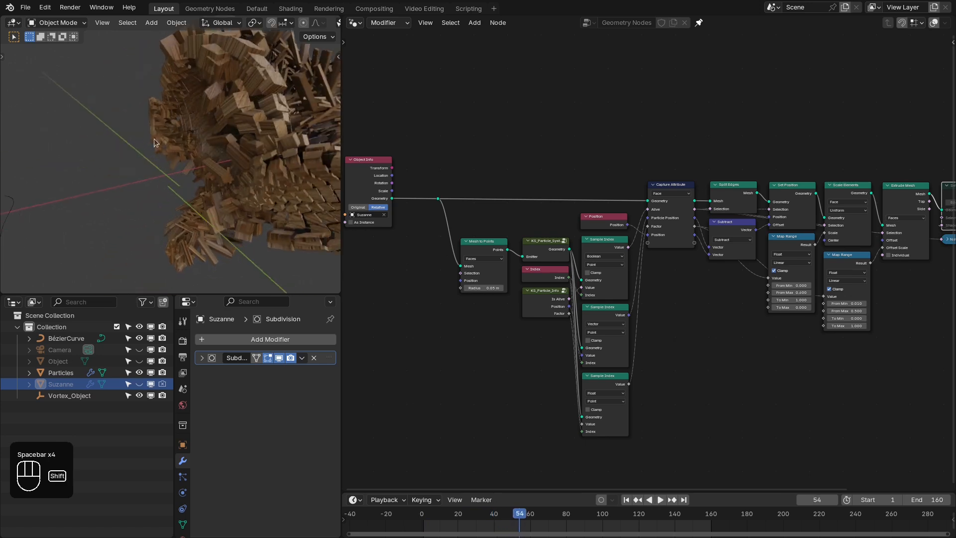
shift+middle_drag(224, 130, 199, 142)
key(space)
key(space)
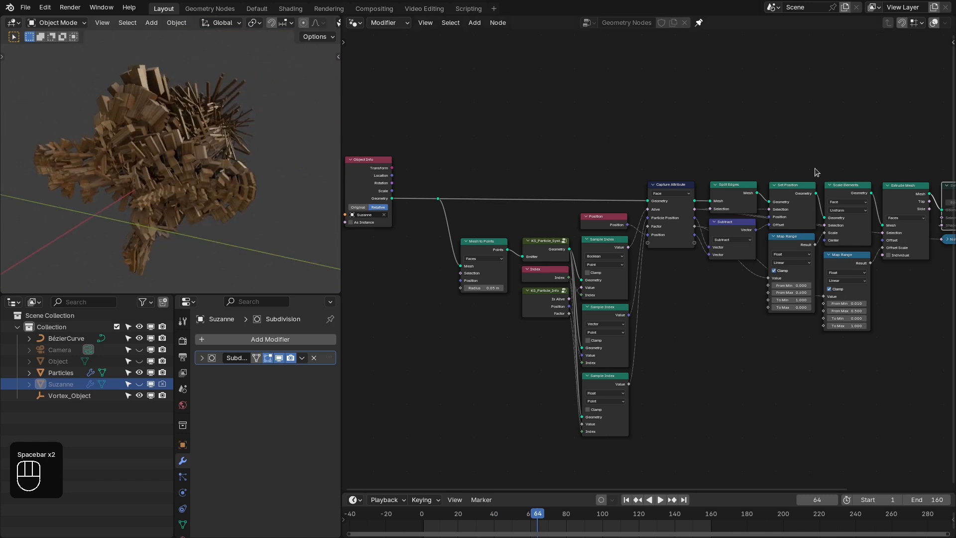
- Unmute the Set Shade Smooth node before Group Output
scroll(821, 171, down, 4)
middle_drag(915, 166, 617, 219)
scroll(618, 223, up, 3)
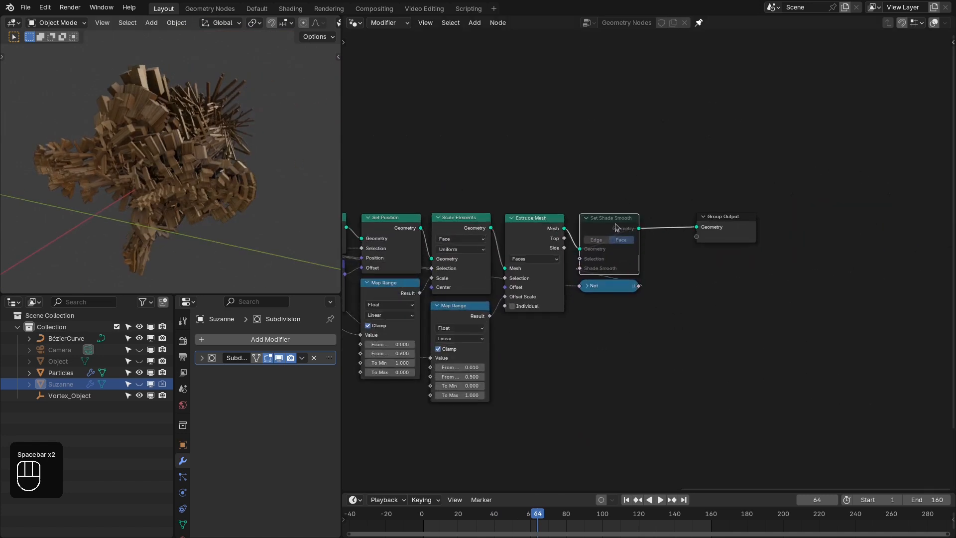
key(m)
- Play the disintegration with smooth shading from frame 1, pausing to inspect it, then return to the first frame
key(shift+Left)
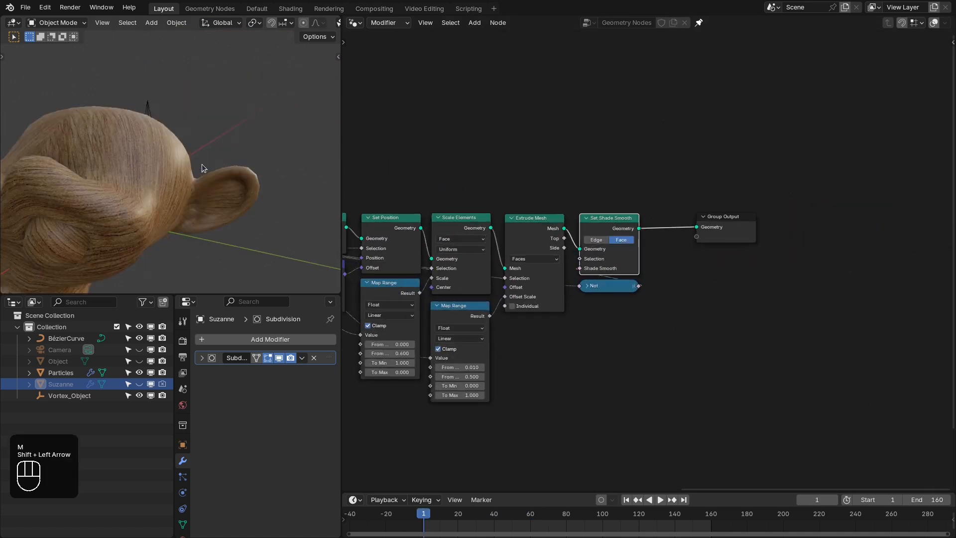
middle_drag(202, 163, 166, 186)
scroll(163, 177, up, 2)
key(space)
key(space)
key(space)
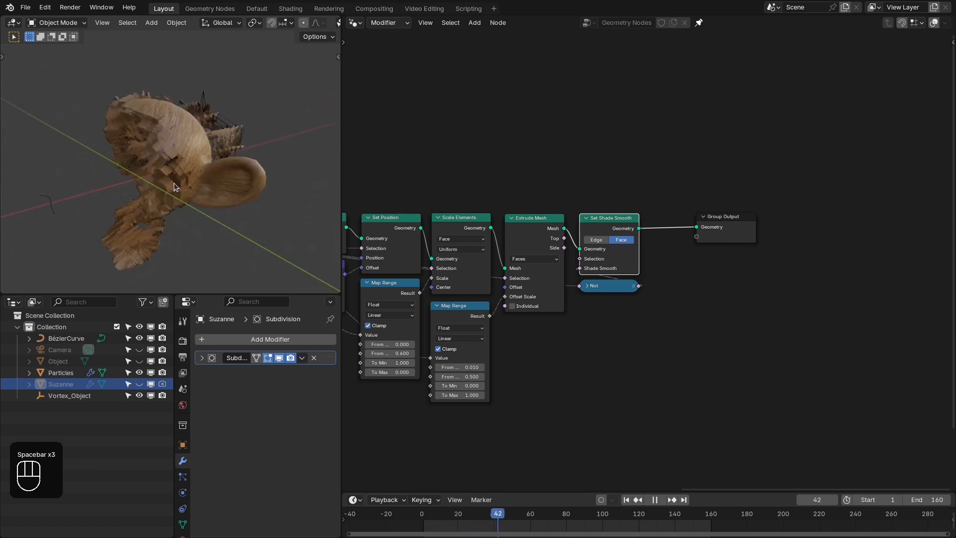
key(space)
key(shift+Left)
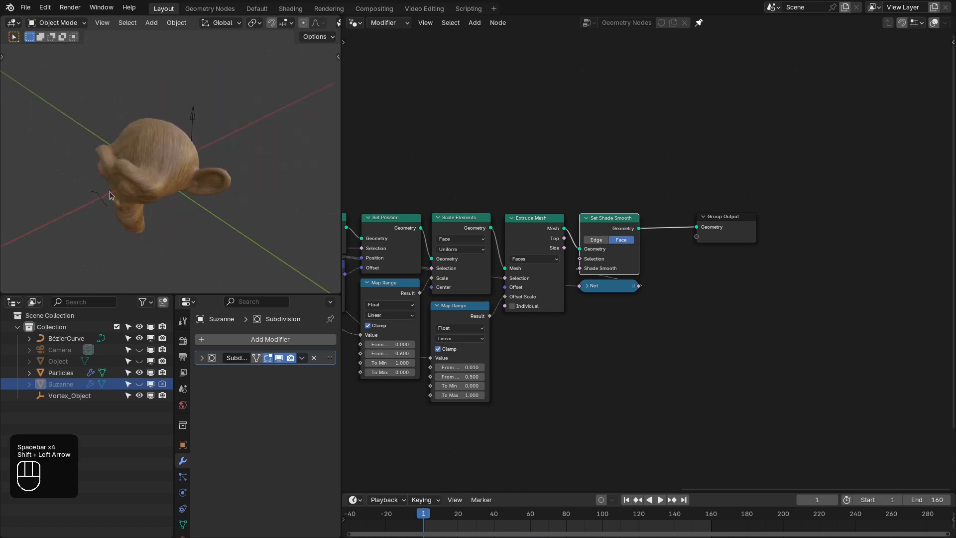
- Move Suzanne along the global X axis until the Bézier curve sits behind its head, unhiding it only for the move
middle_drag(110, 191, 138, 179)
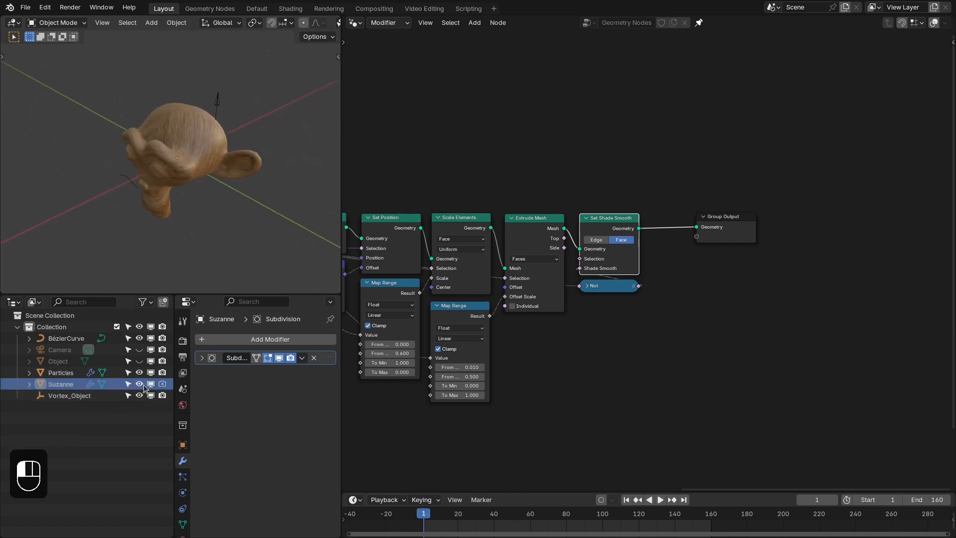
click(78, 386)
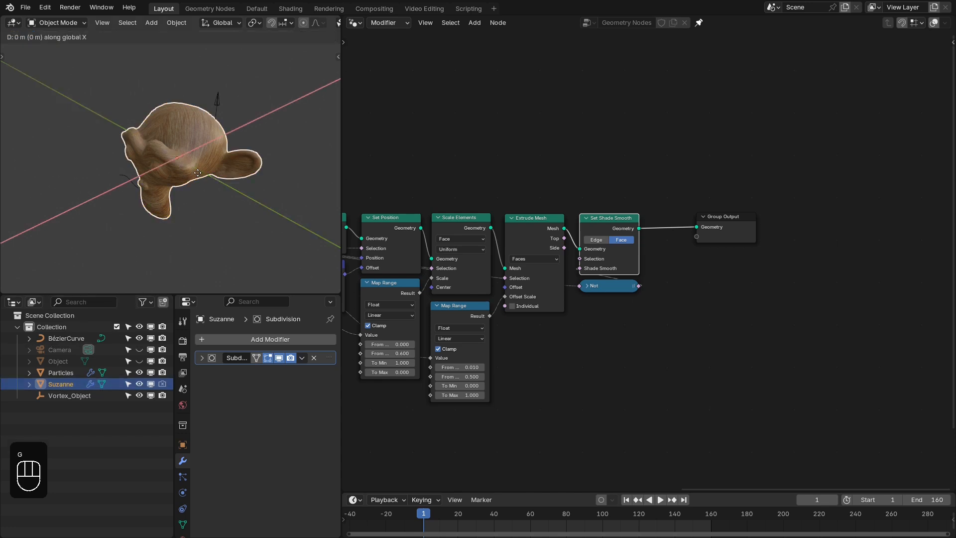
click(109, 220)
middle_drag(109, 219, 146, 184)
click(138, 383)
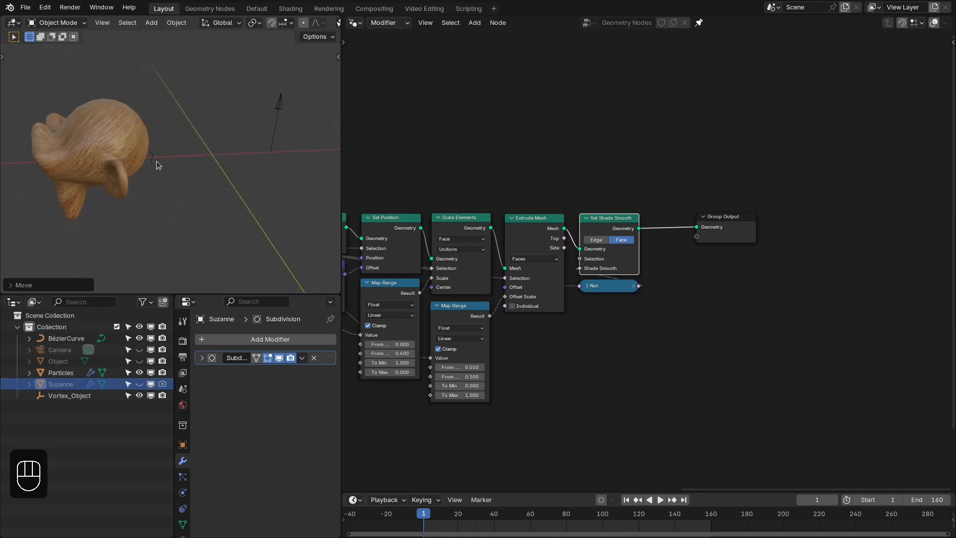
- Select the Bézier curve and play the disintegration starting from behind the head, then return to frame 1
click(156, 160)
key(shift+Right)
key(shift+Left)
key(space)
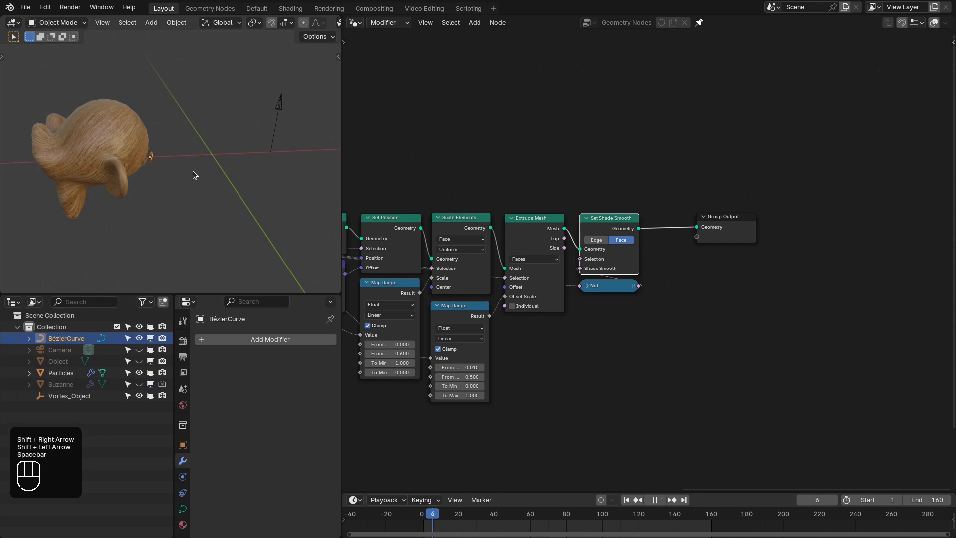
middle_drag(193, 171, 268, 154)
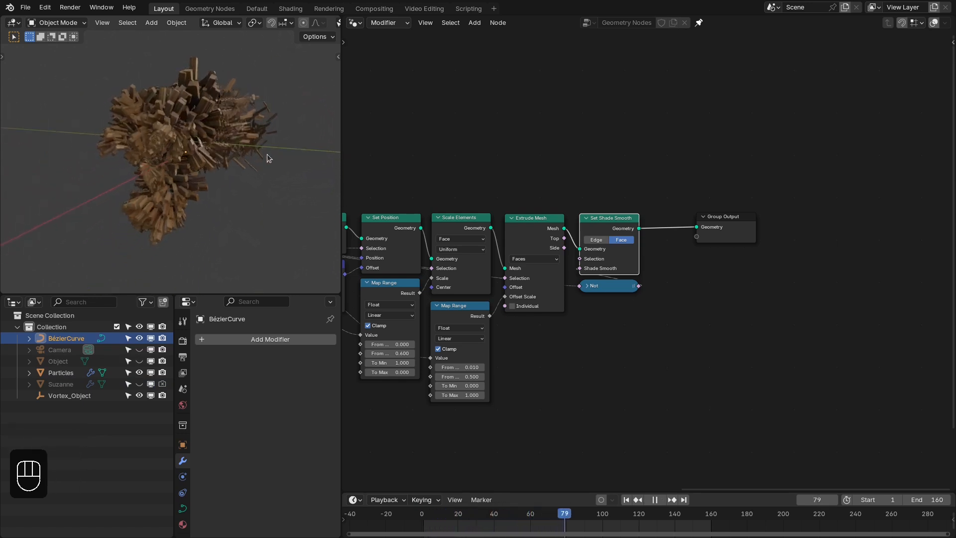
key(shift+Left)
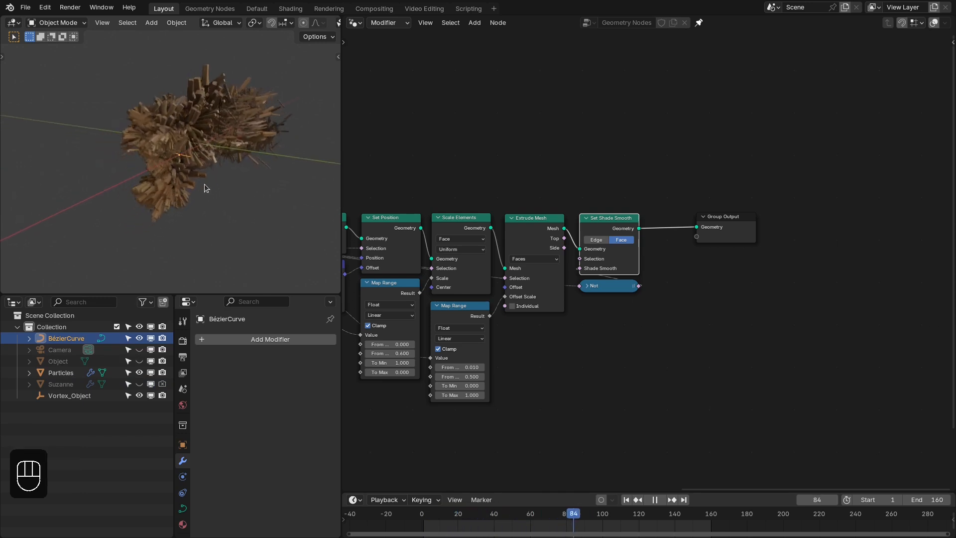
key(space)
key(shift+Left)
- Make room after Capture Attribute by shifting the downstream nodes, and insert a Store Named Attribute node before Split Edges
scroll(559, 188, up, 2)
middle_drag(351, 198, 418, 152)
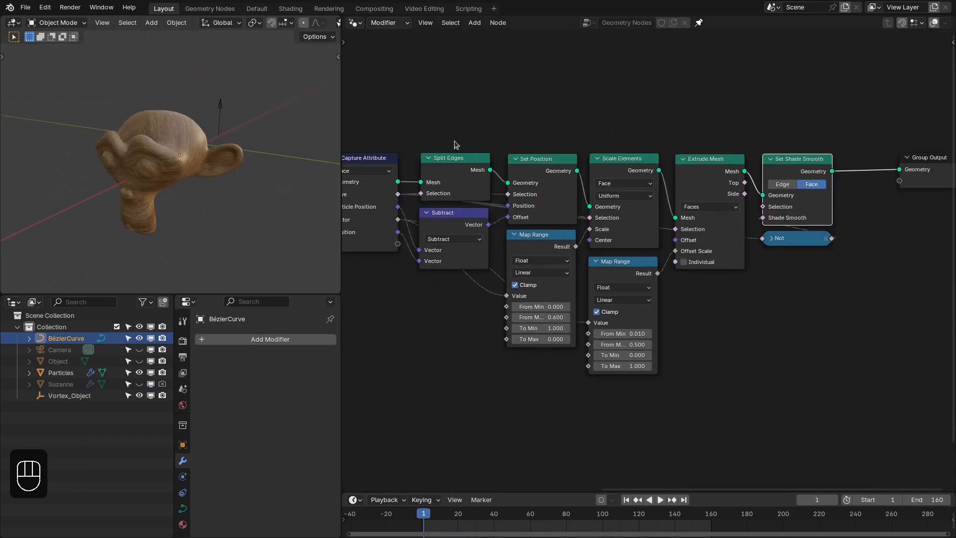
drag(447, 116, 924, 354)
drag(467, 162, 542, 159)
middle_drag(387, 222, 494, 223)
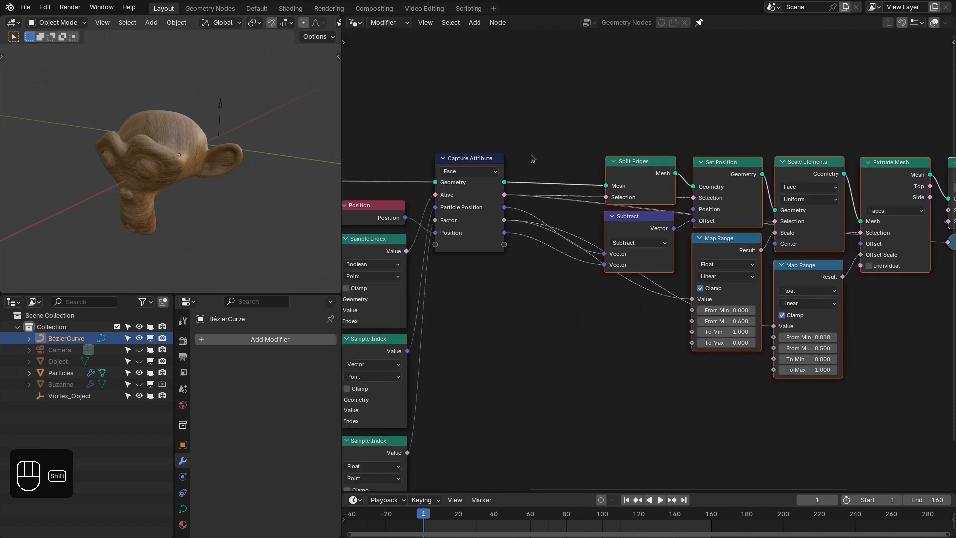
key(shift+a)
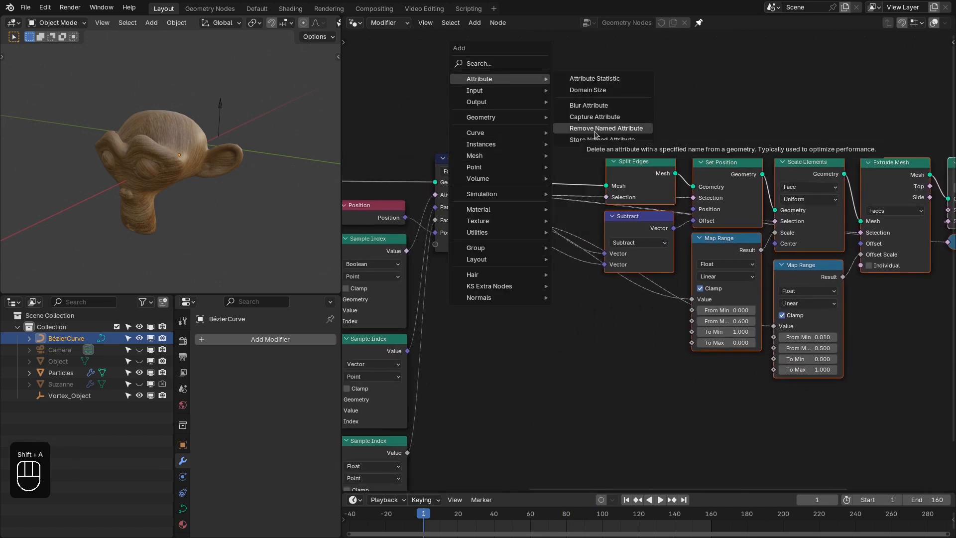
click(602, 139)
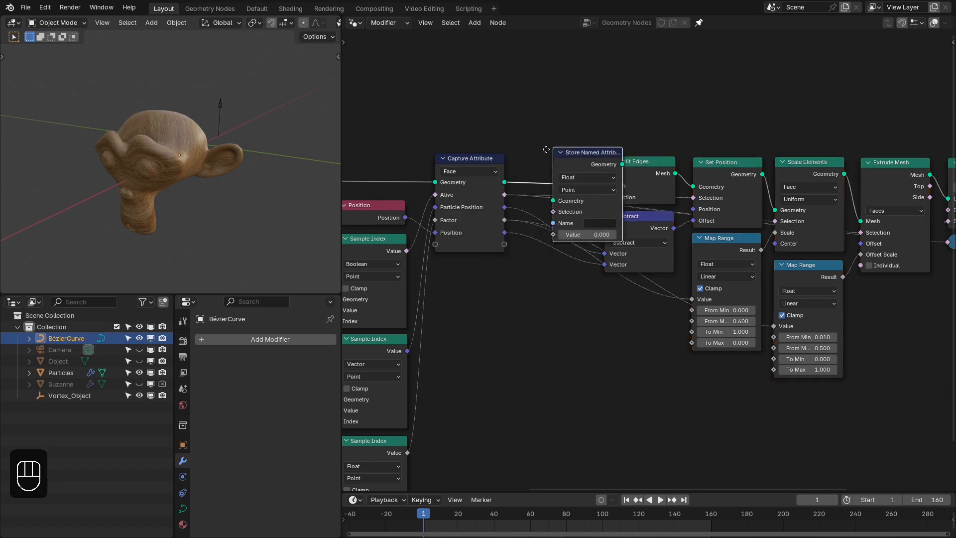
click(520, 156)
- Feed the captured Factor into the Store Named Attribute's Value and name the attribute factor
click(502, 222)
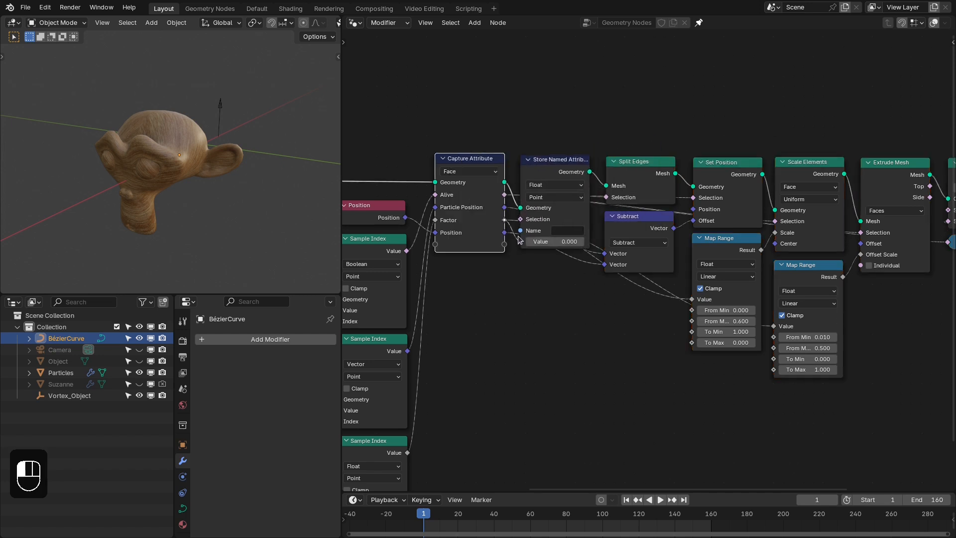
click(562, 230)
text(factor)
key(Return)
middle_drag(548, 89, 523, 92)
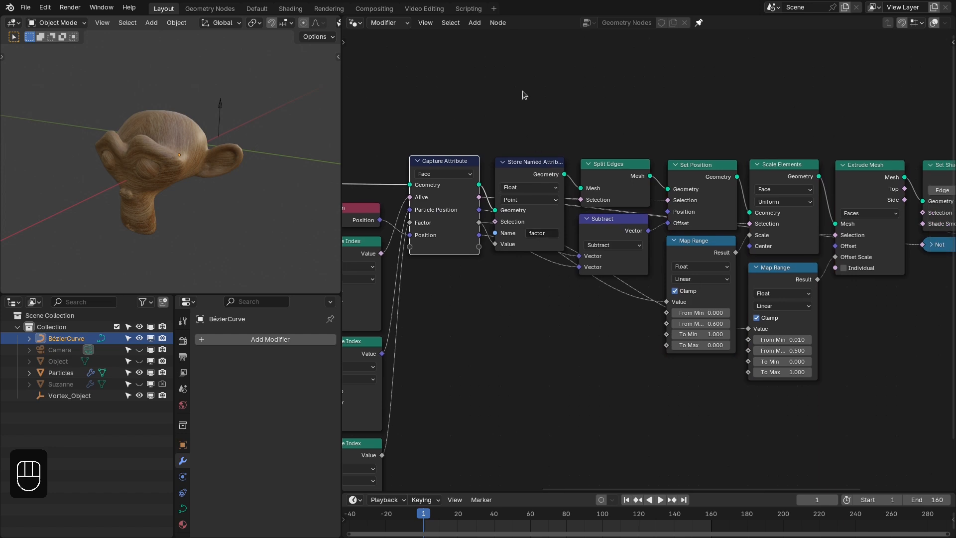
- Switch to the Shading workspace, select the Particles mesh and assign it the existing wood material named Material
click(295, 10)
middle_drag(229, 160, 256, 164)
click(142, 178)
click(605, 23)
click(613, 40)
scroll(604, 118, down, 3)
scroll(572, 100, up, 1)
middle_drag(541, 75, 521, 136)
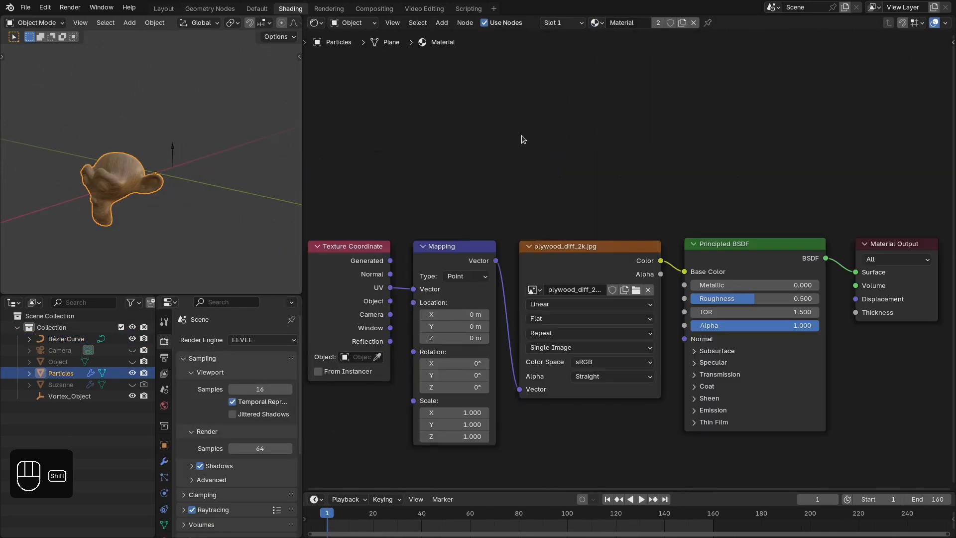
- Add an Attribute node above the plywood image texture and set its name to factor
key(shift+a)
text(a)
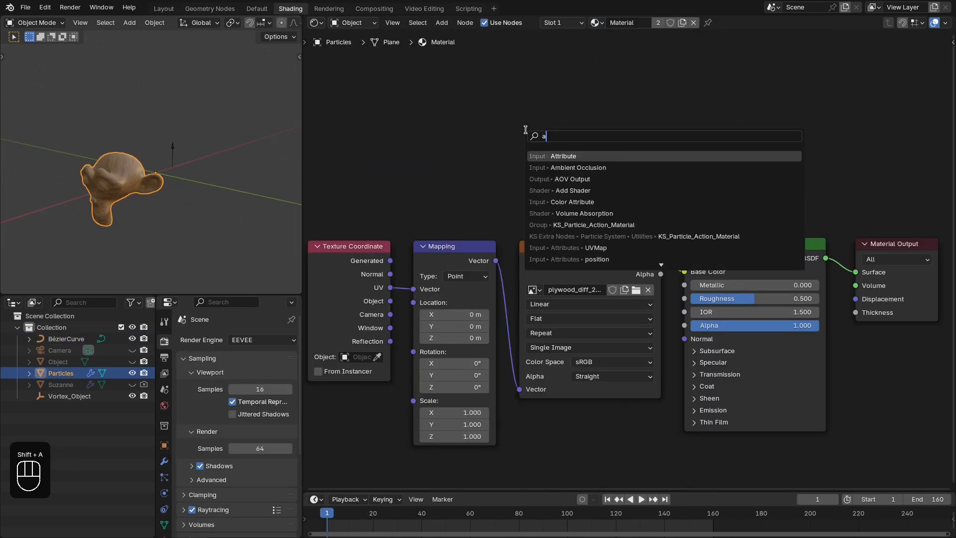
click(574, 156)
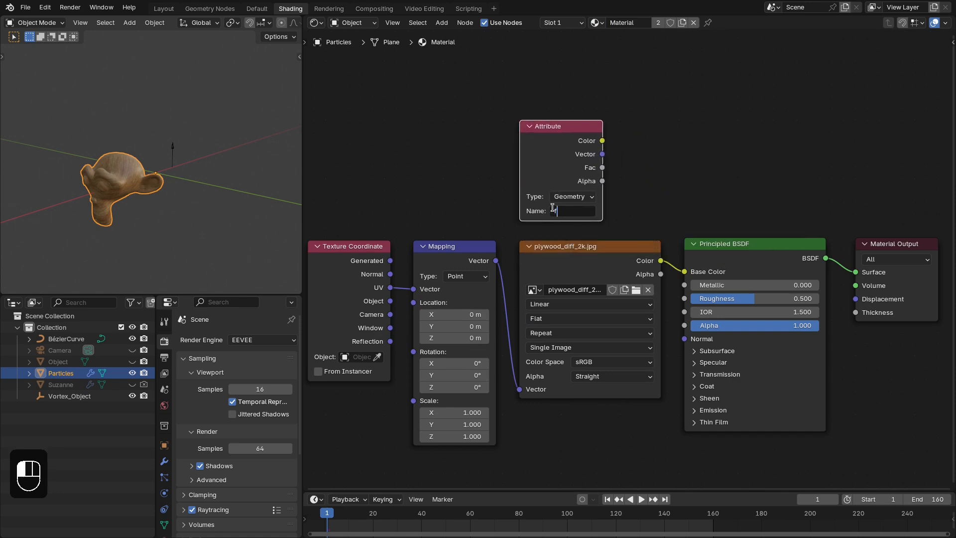
- Add a Color Ramp fed by the Attribute node's Fac output and arrange both nodes above the plywood texture
drag(681, 117, 681, 117)
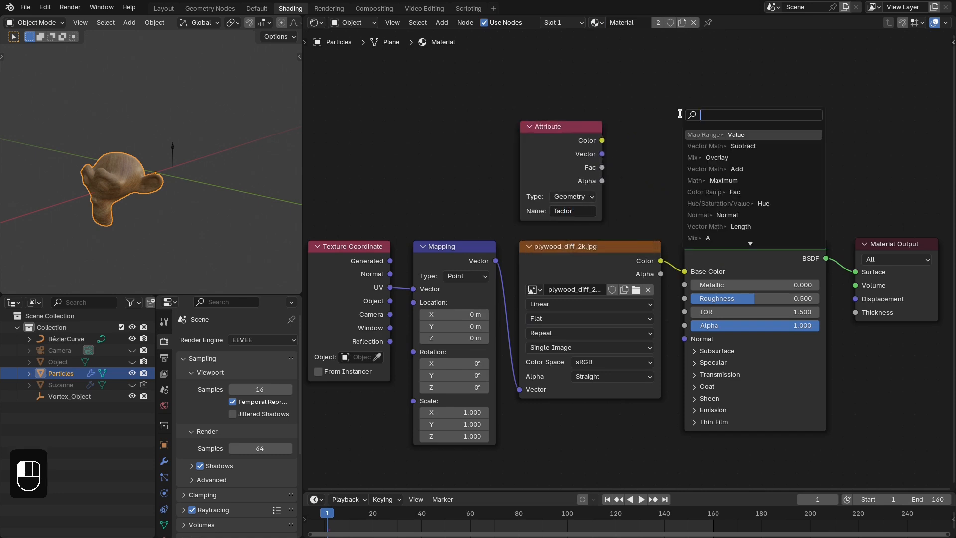
text(ramp)
key(Return)
click(617, 121)
drag(534, 90, 670, 141)
drag(687, 133, 592, 128)
middle_drag(805, 151, 729, 121)
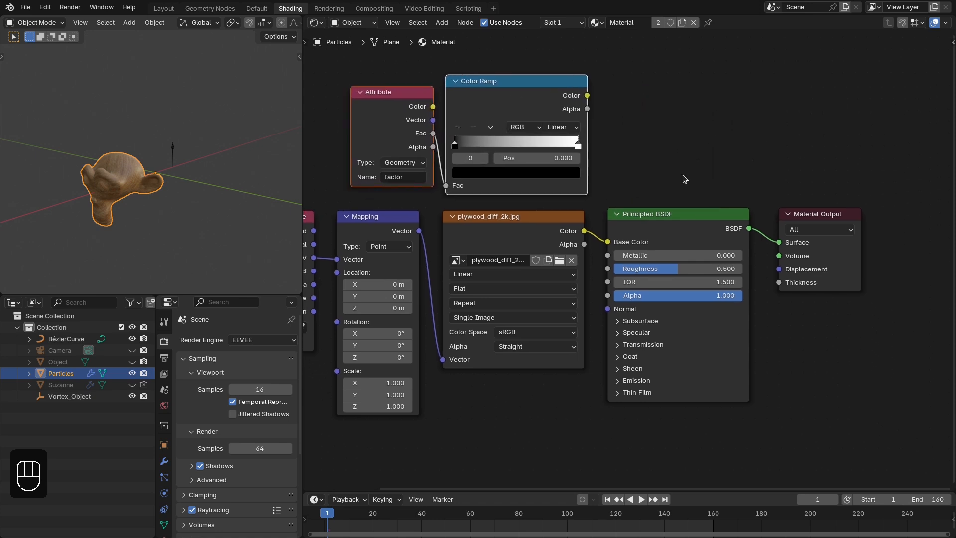
- Shift Principled BSDF and Material Output aside and insert a Hue/Saturation/Value node between the plywood texture and Base Color
drag(684, 180, 803, 243)
drag(802, 244, 930, 240)
key(shift+a)
click(674, 157)
text(hute)
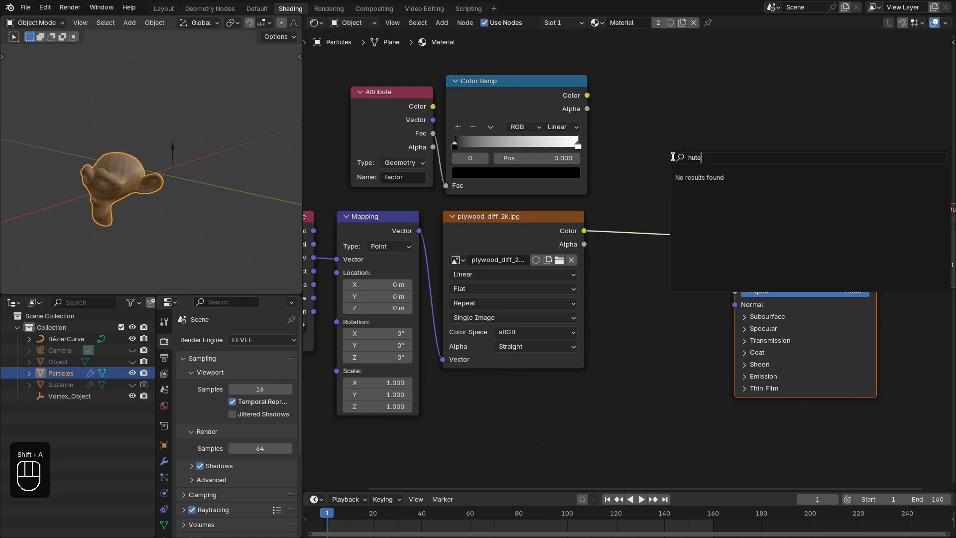
key(BackSpace)
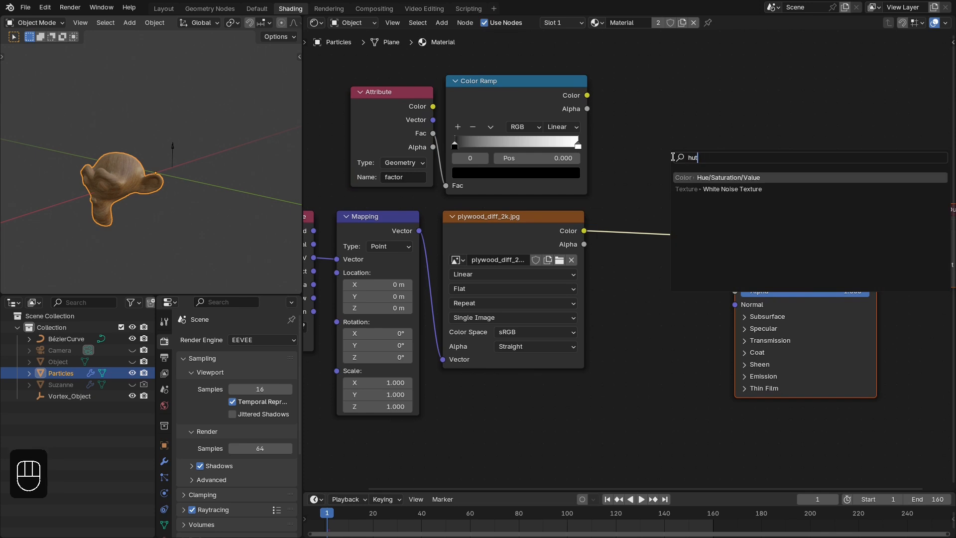
key(Return)
click(660, 191)
middle_drag(660, 191, 650, 179)
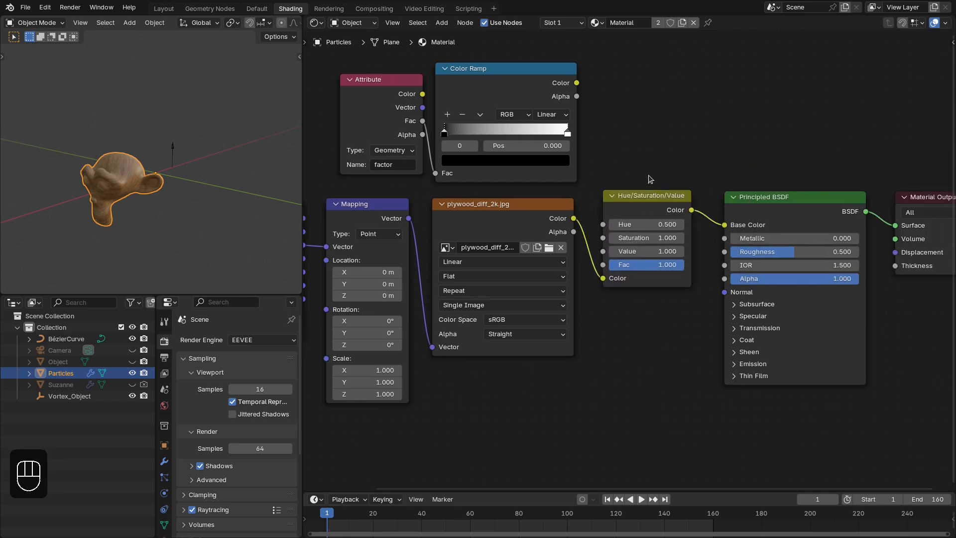
- Connect the Color Ramp's Color output to the Saturation input of the Hue/Saturation/Value node
click(643, 203)
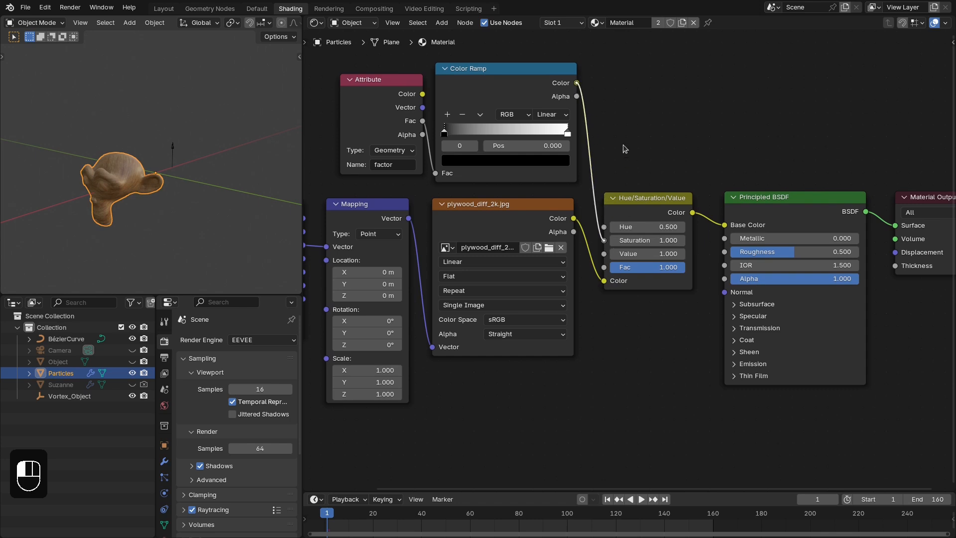
middle_drag(485, 145, 536, 158)
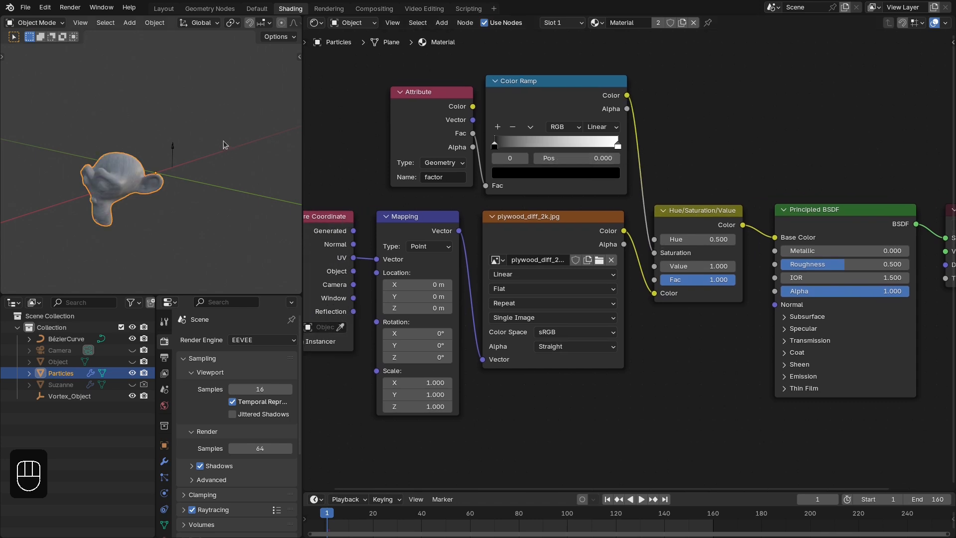
scroll(455, 174, up, 2)
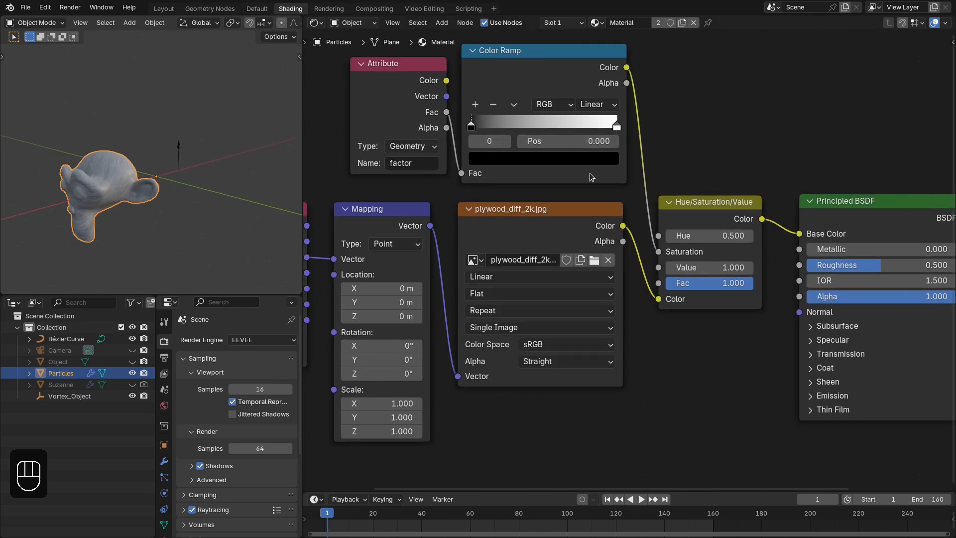
- Lighten the Color Ramp's black stop to a value of 0.137 and move the white stop to 0.540
click(586, 159)
drag(607, 290, 606, 243)
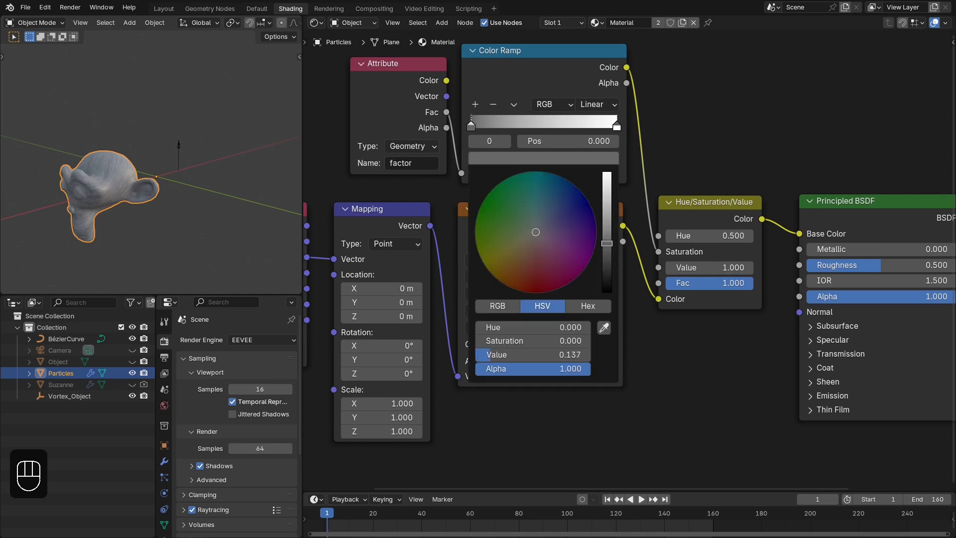
middle_drag(707, 121, 717, 124)
drag(625, 127, 578, 114)
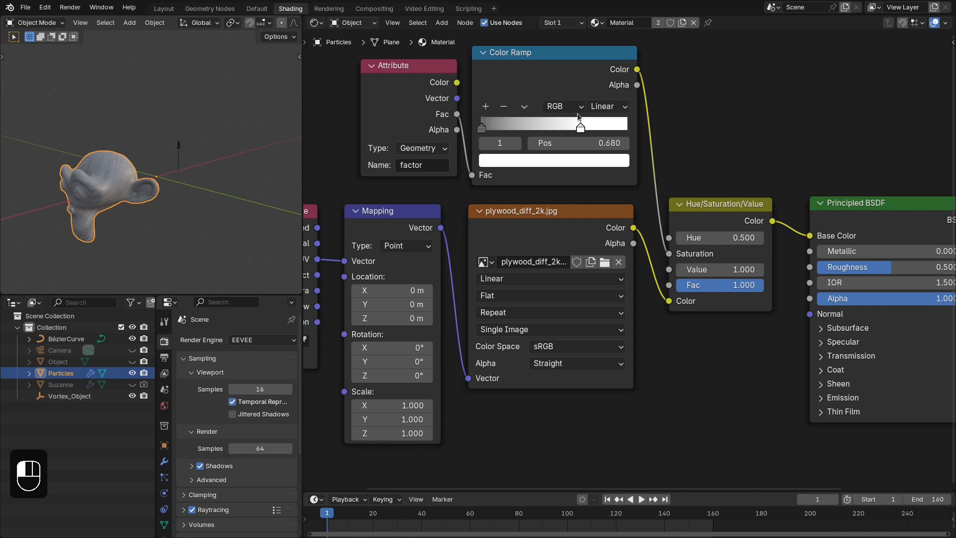
- Play the disintegration up to frame 61 and, with everything deselected, move the Color Ramp's white stop to 0.112
key(space)
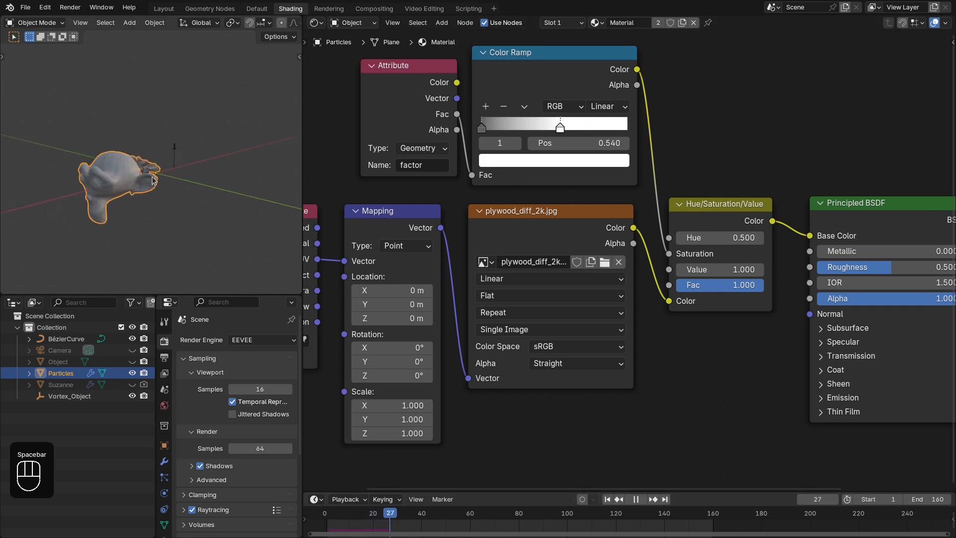
key(space)
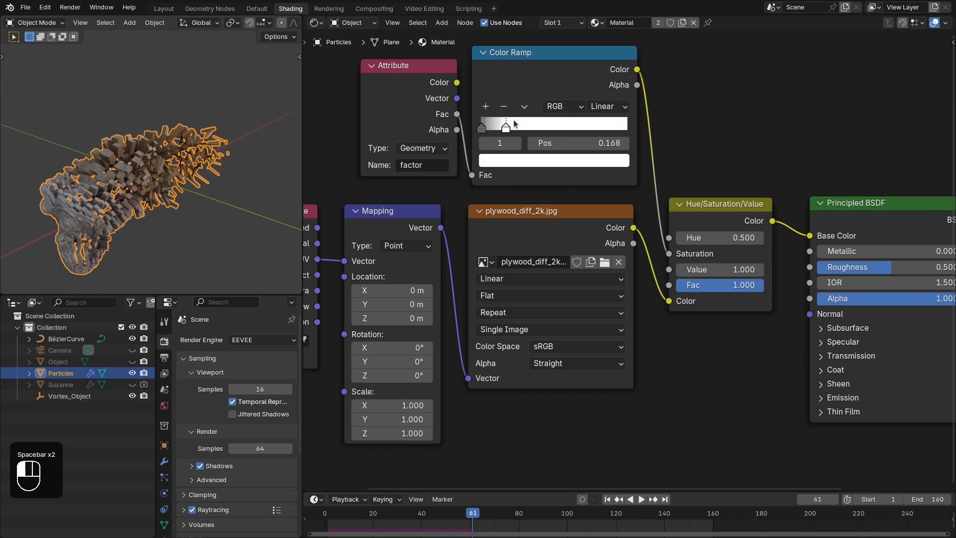
key(alt+a)
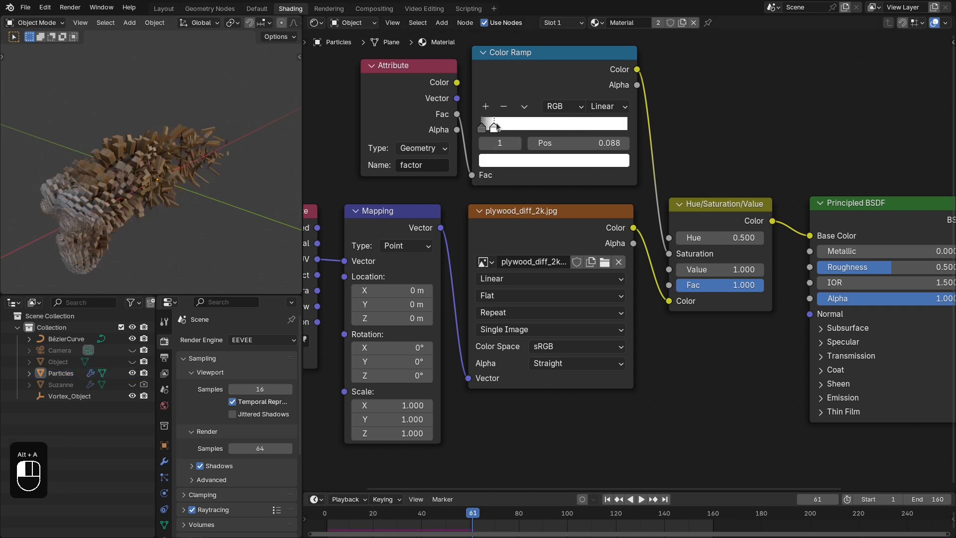
drag(495, 123, 500, 120)
- Replay the disintegration from the first frame and pause it at frame 55
key(shift+Left)
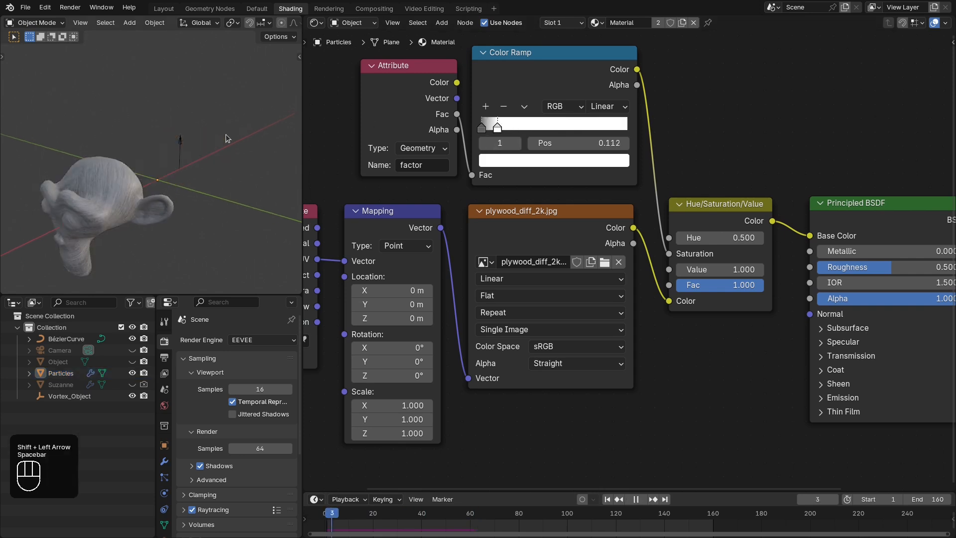
key(space)
key(space)
- Set the Color Ramp's dark stop to a grey value of 0.378 and move the white stop to 0.088
click(481, 127)
click(554, 160)
drag(620, 249, 618, 215)
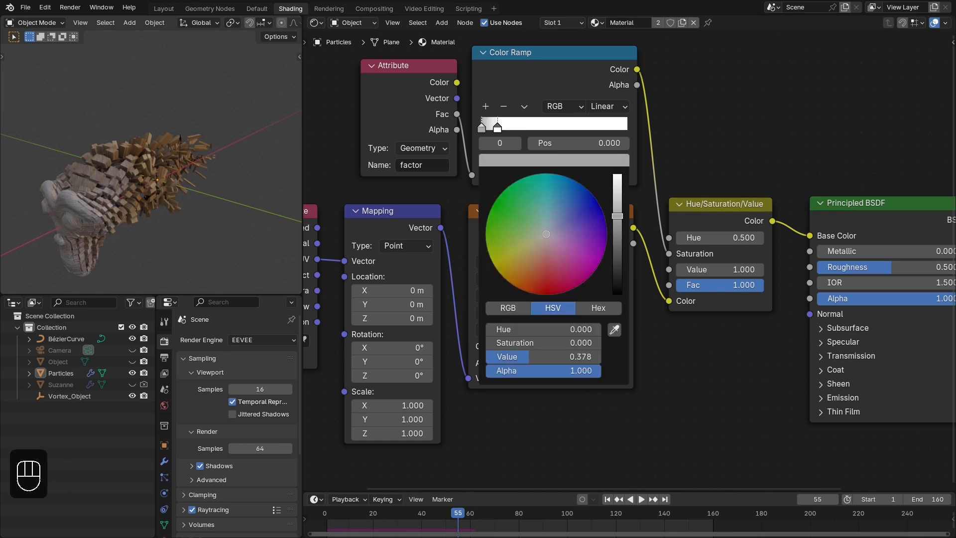
drag(498, 127, 494, 127)
- Duplicate the Color Ramp below the original with its Fac link kept, and connect its Color to the Hue/Saturation/Value node's Value
middle_drag(448, 59, 466, 137)
drag(375, 81, 528, 155)
drag(578, 135, 587, 29)
click(554, 155)
click(564, 38)
key(ctrl+shift+d)
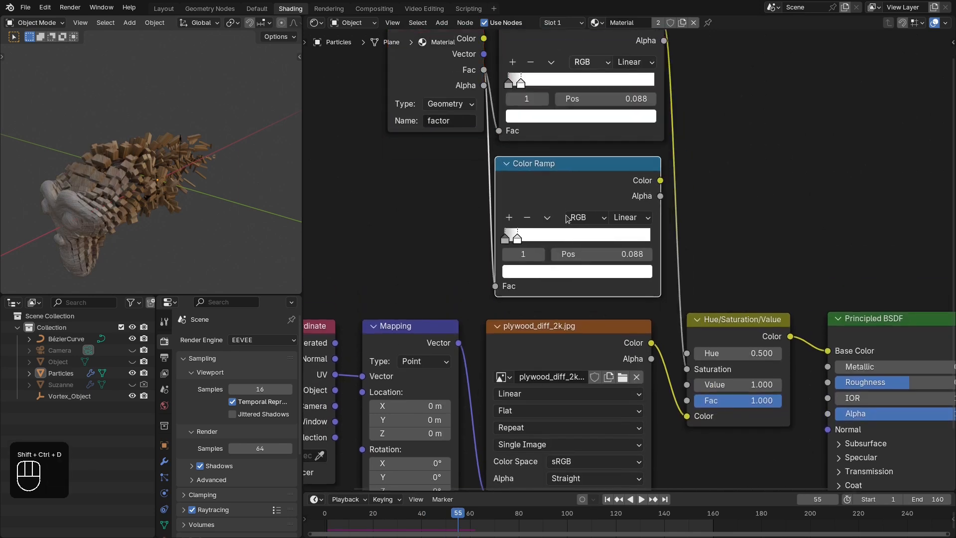
click(567, 218)
middle_drag(708, 378, 718, 351)
drag(705, 360, 669, 160)
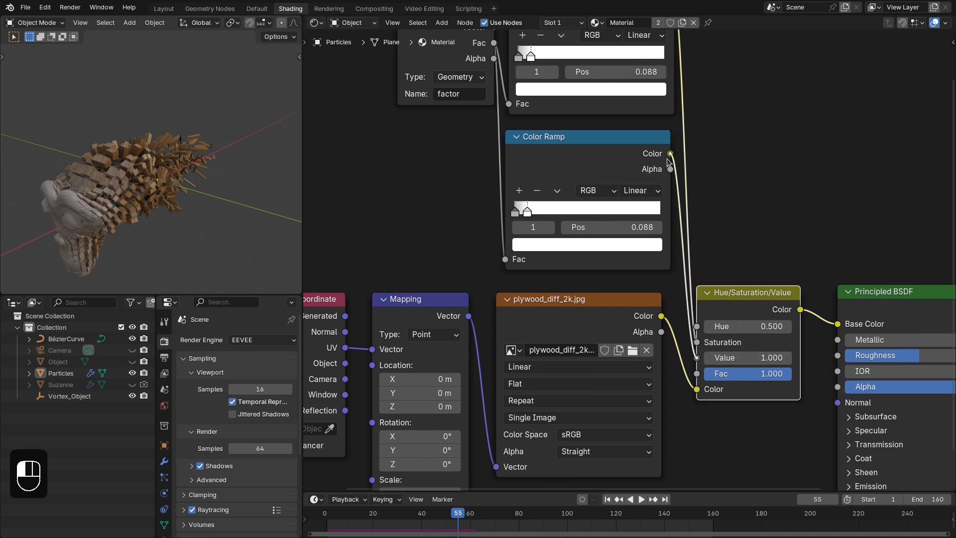
- Flip the second Color Ramp, place its white stop at 0.048 and move the grey stop close beside it
click(557, 193)
click(558, 192)
click(586, 206)
drag(644, 209, 523, 205)
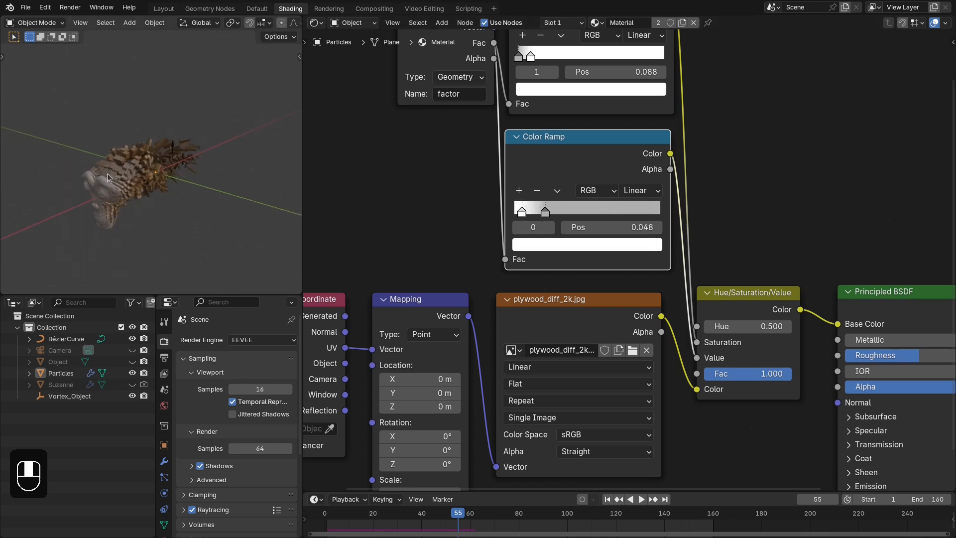
- Play the disintegration from the first frame, pause at frame 78 and inspect the colour change on the fragments
key(shift+Left)
key(space)
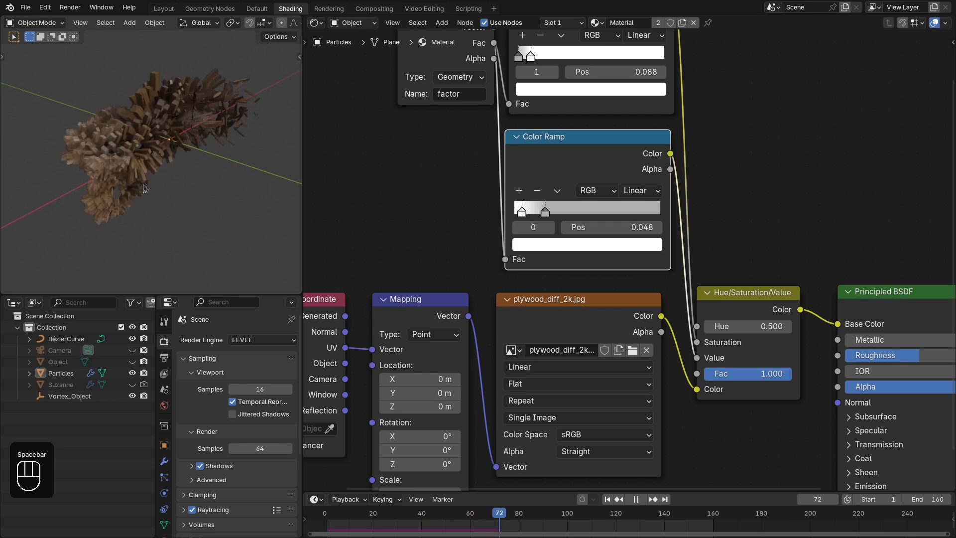
key(space)
middle_drag(155, 193, 201, 187)
middle_drag(202, 188, 206, 187)
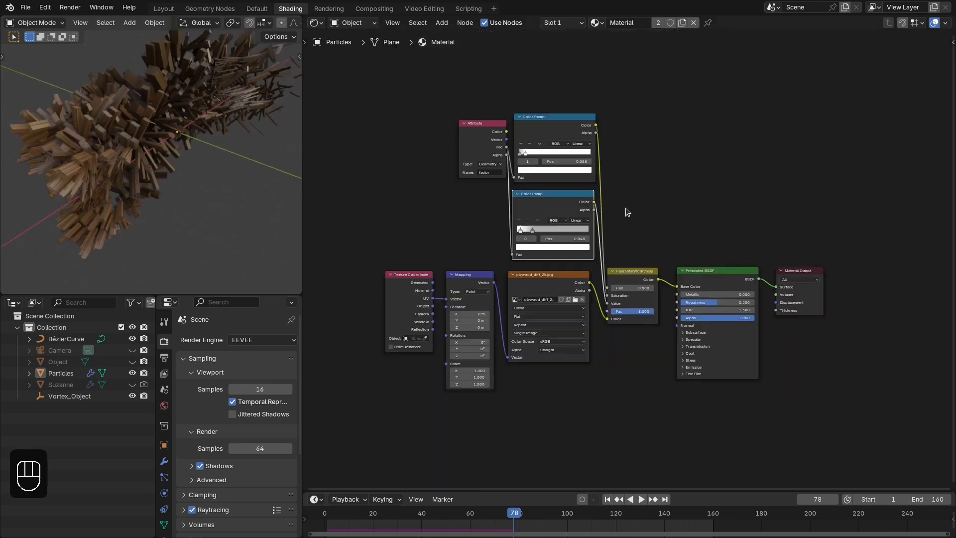
scroll(632, 205, up, 4)
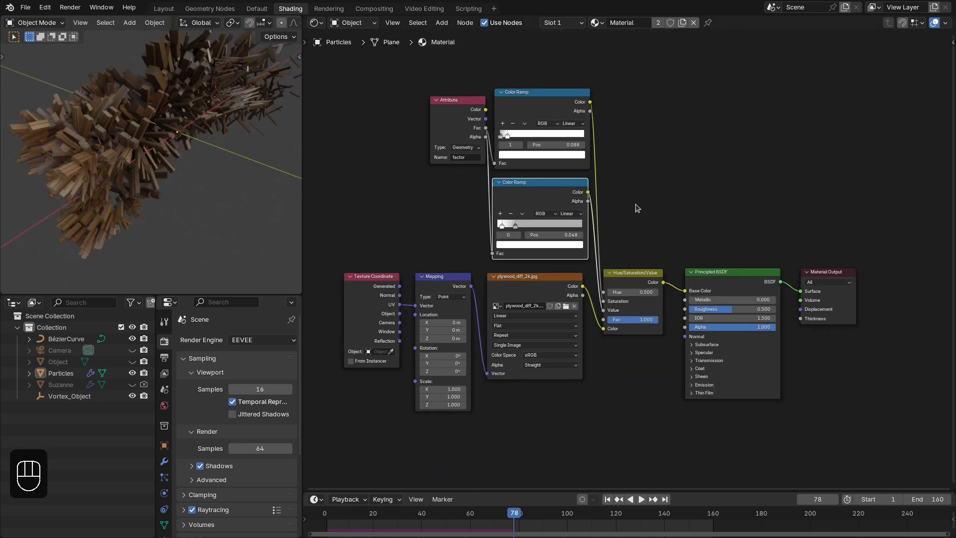
- Select the Attribute and both Color Ramp nodes, and examine the textured wood fragments up close
drag(349, 83, 497, 177)
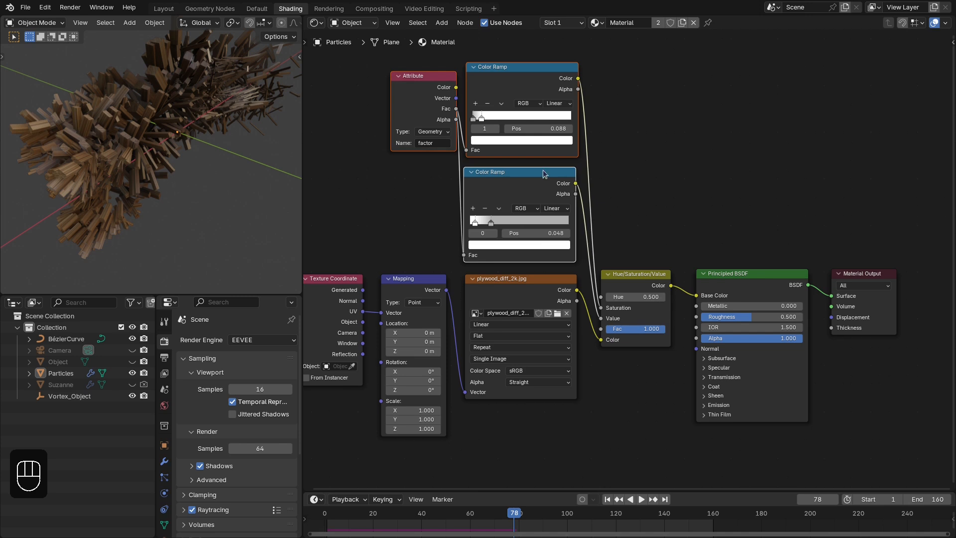
mouse_move(173, 170)
middle_down()
mouse_move(165, 160)
mouse_move(161, 181)
middle_up()
scroll(160, 181, up, 6)
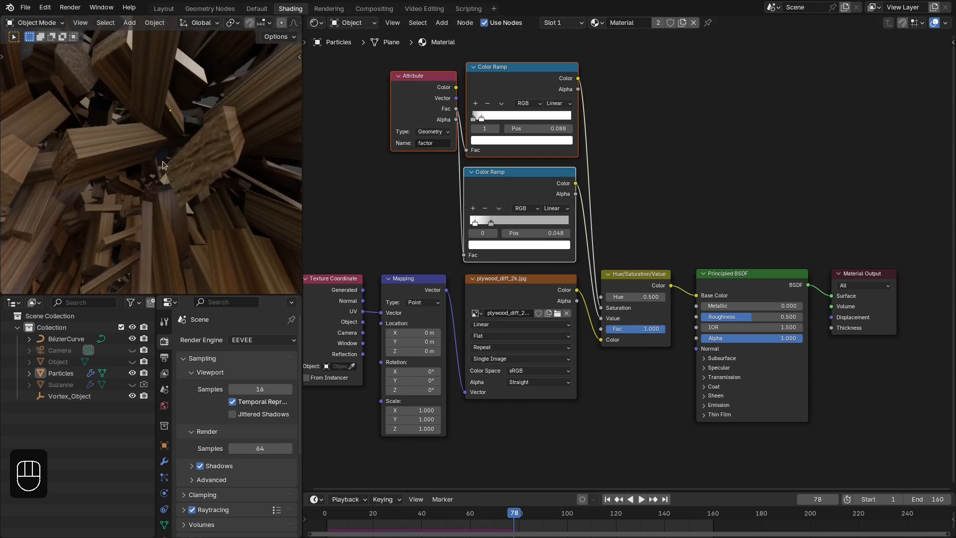
scroll(162, 165, down, 5)
middle_drag(160, 142, 114, 157)
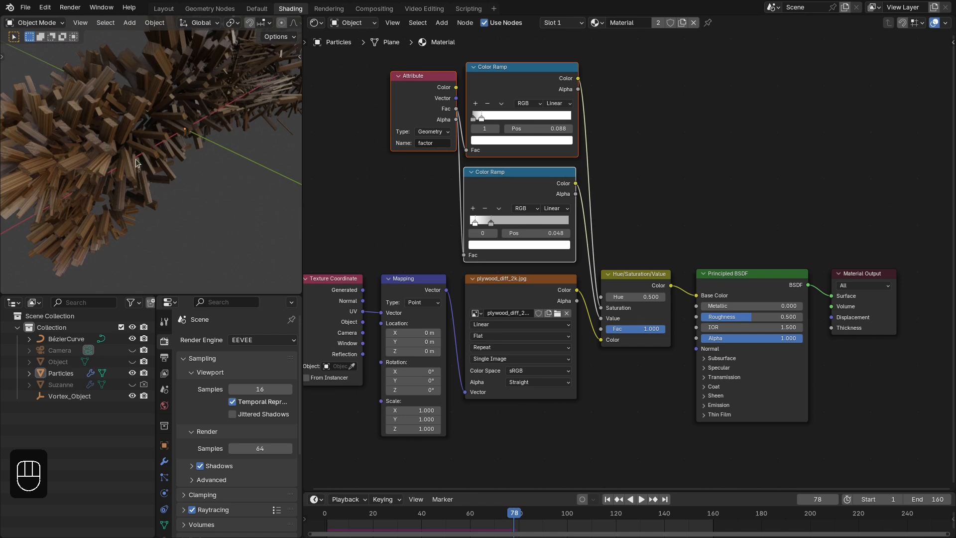
- Replay the disintegration with the finished material from the first frame and pause at frame 62
key(shift+Left)
key(space)
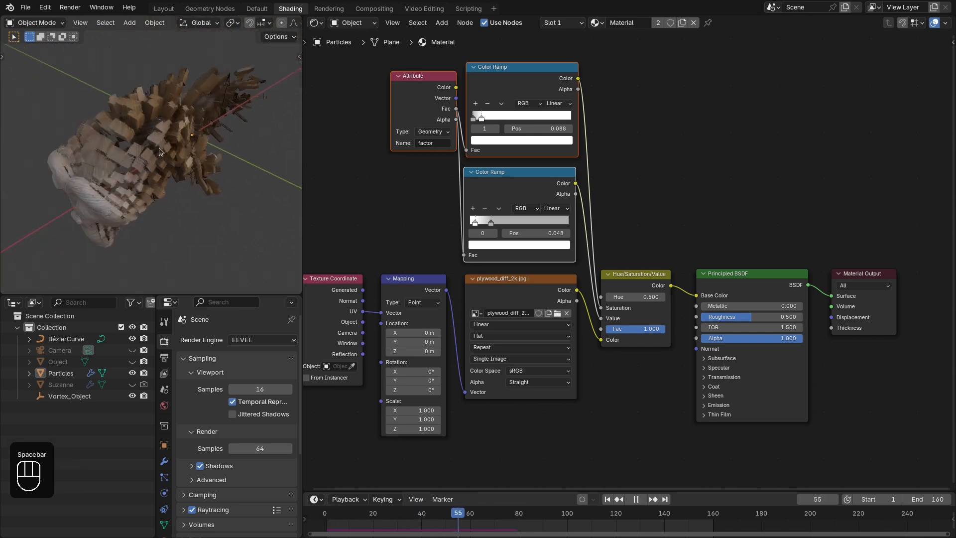
key(space)
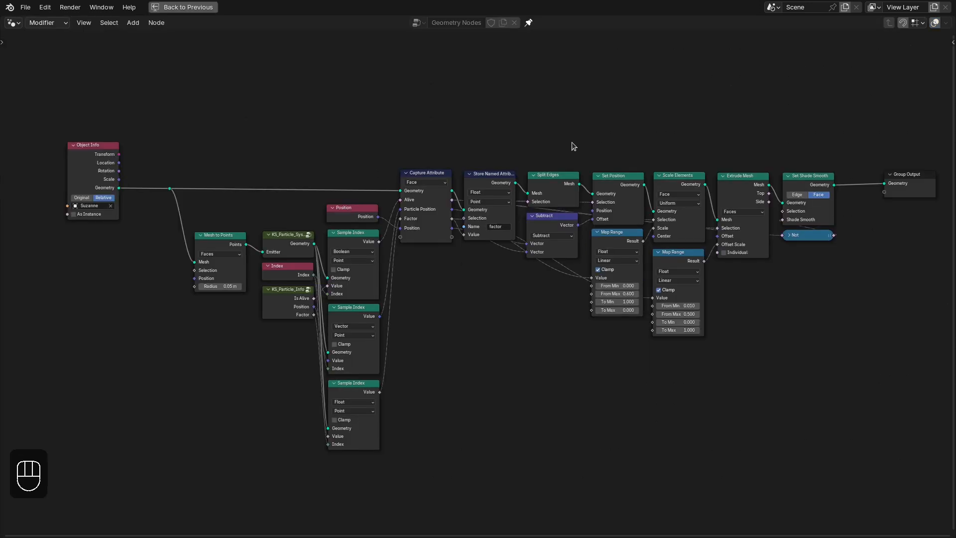
- Return the maximized geometry node editor to the Layout workspace and view the disintegrating head from another angle
key(ctrl+space)
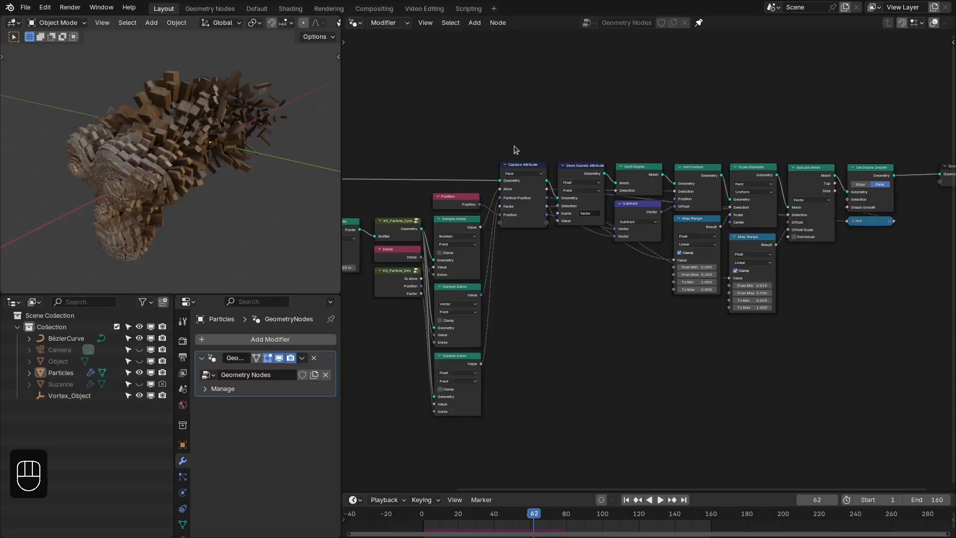
mouse_move(197, 163)
middle_down()
mouse_move(185, 185)
mouse_move(217, 170)
mouse_move(286, 163)
mouse_move(190, 166)
middle_up()
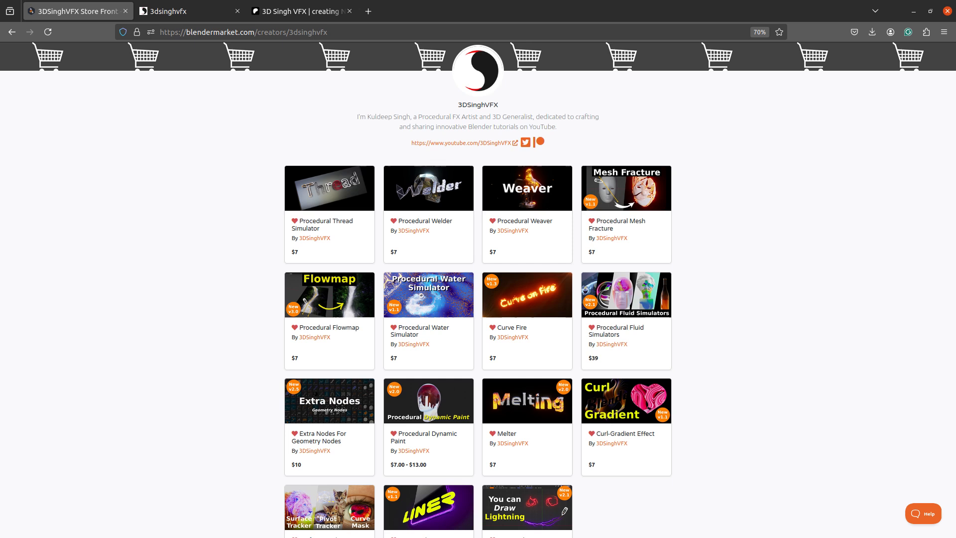
- Switch the browser from the Blender Market storefront to the Gumroad product page
key(ctrl+Tab)
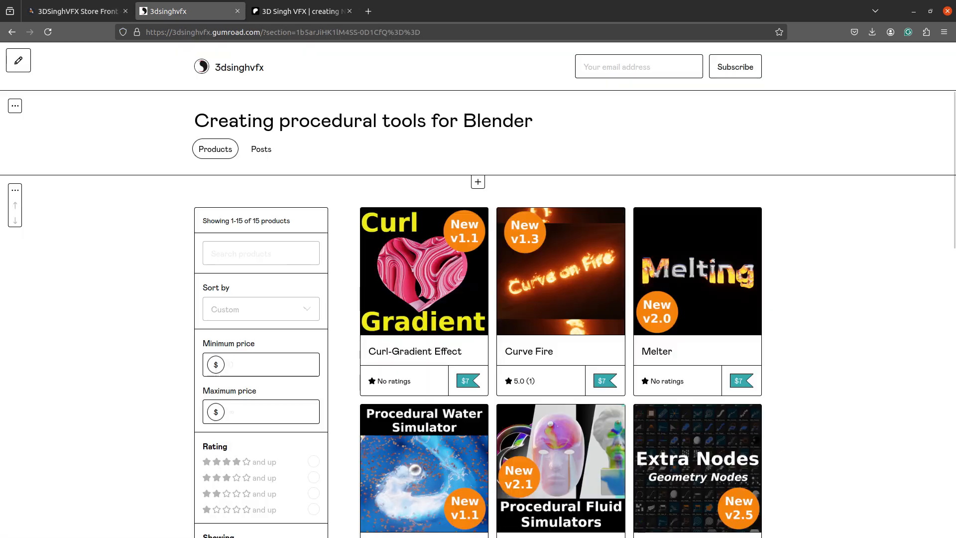